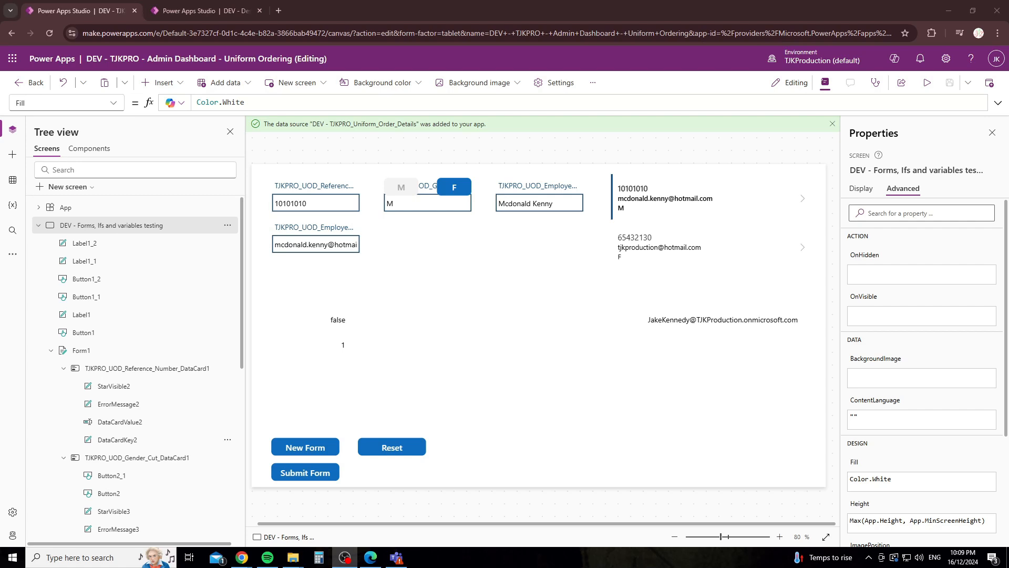
# Add a new blank screen to the app.
pyautogui.click(441, 153)
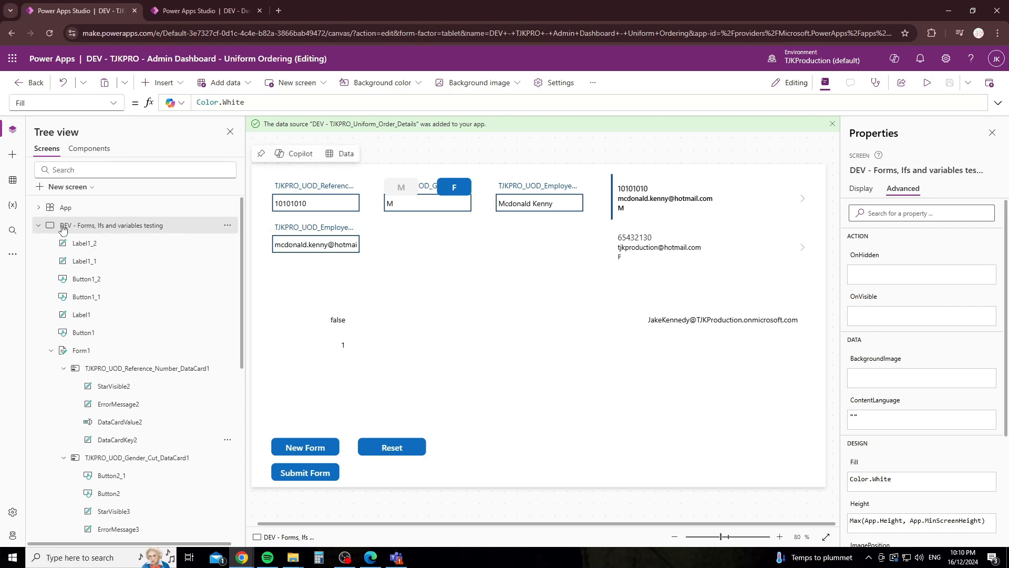
pyautogui.click(68, 186)
pyautogui.click(89, 247)
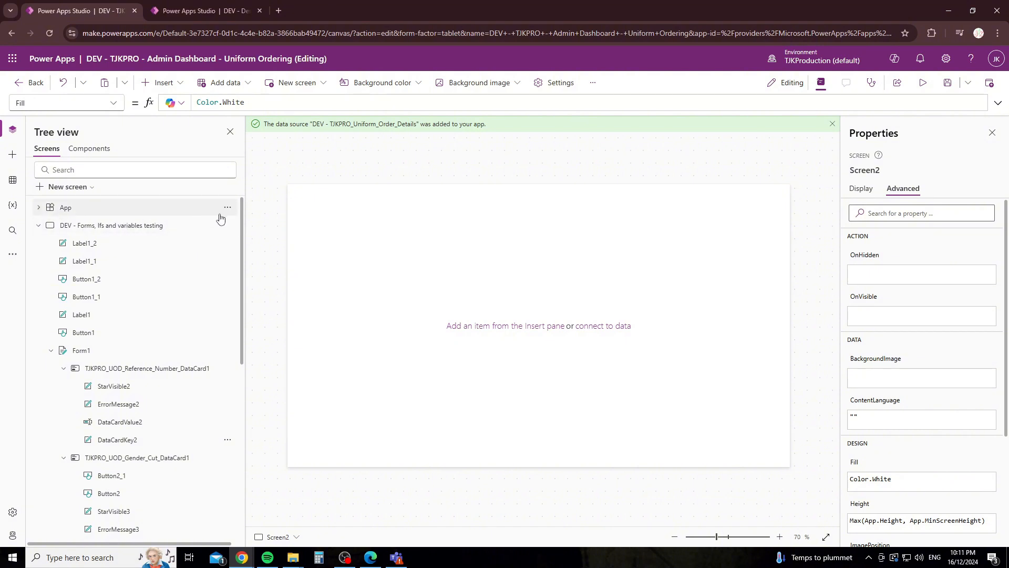
pyautogui.click(170, 84)
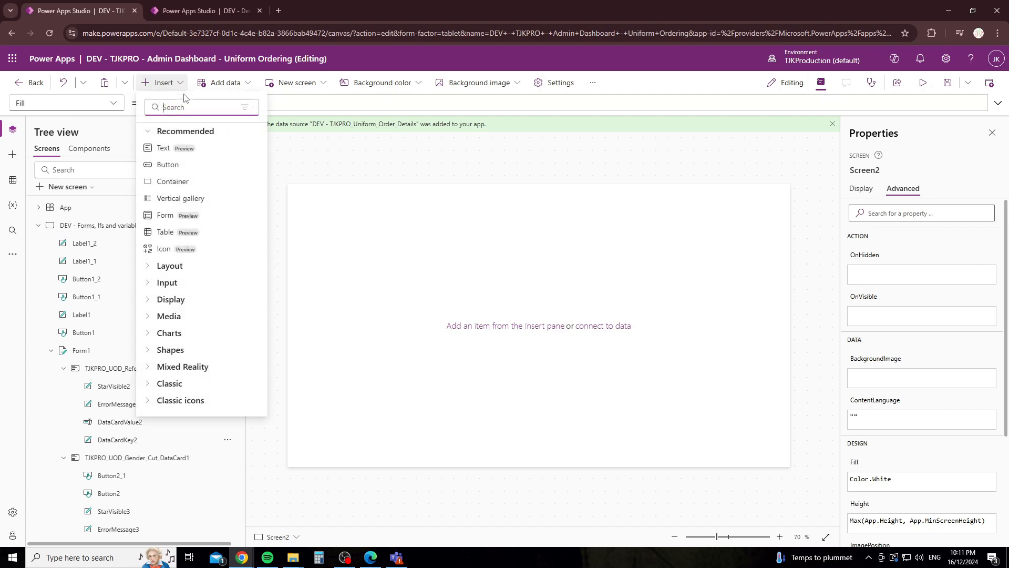
pyautogui.write('conta')
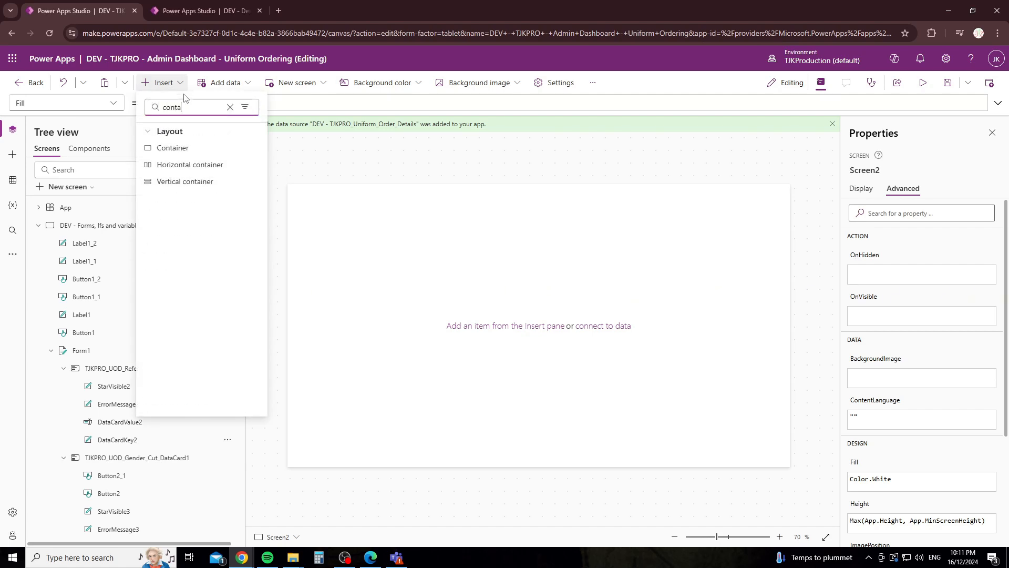
pyautogui.write('in')
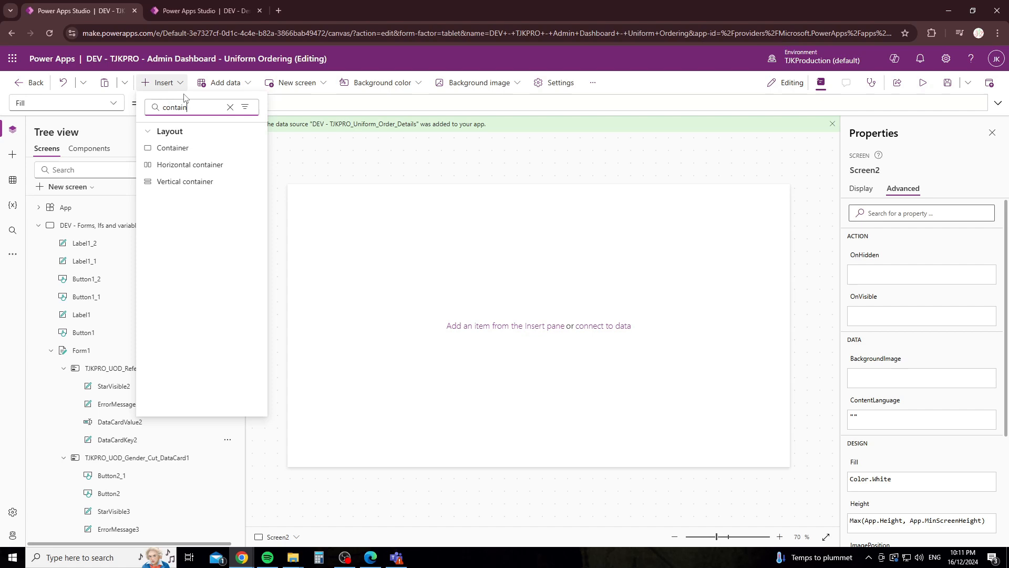
pyautogui.click(181, 153)
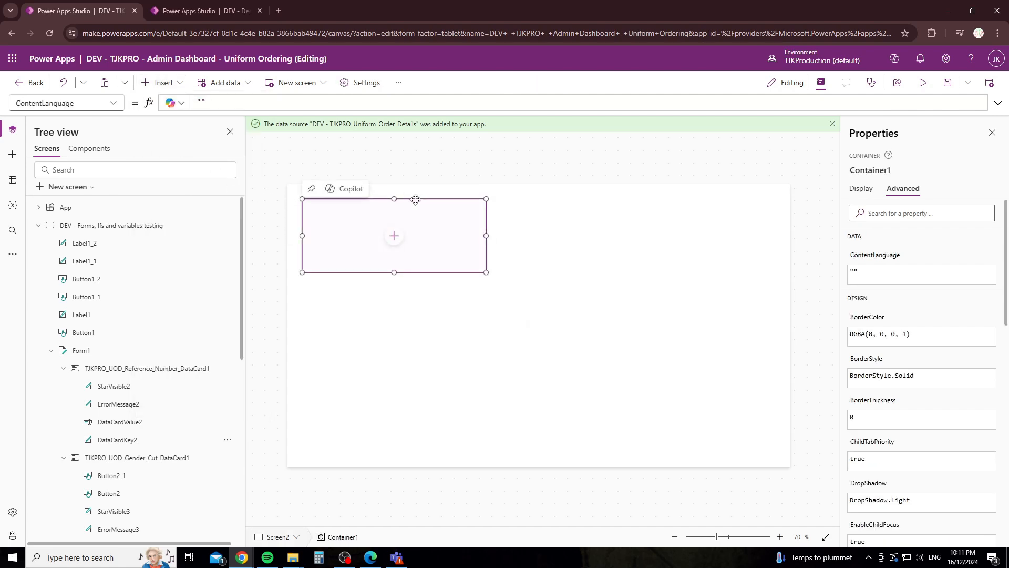
pyautogui.moveTo(462, 199); pyautogui.dragTo(493, 214)
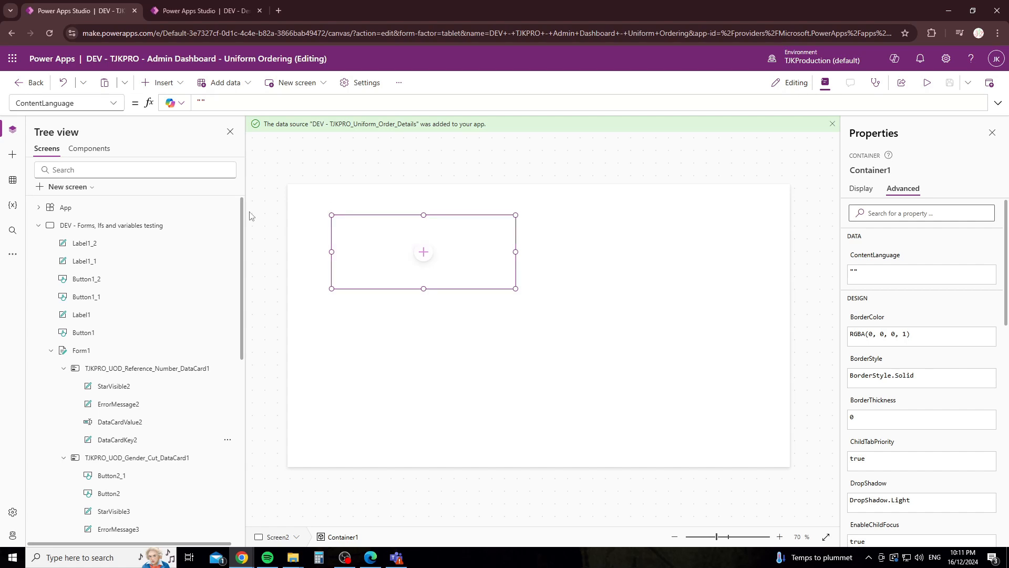
pyautogui.press('Delete')
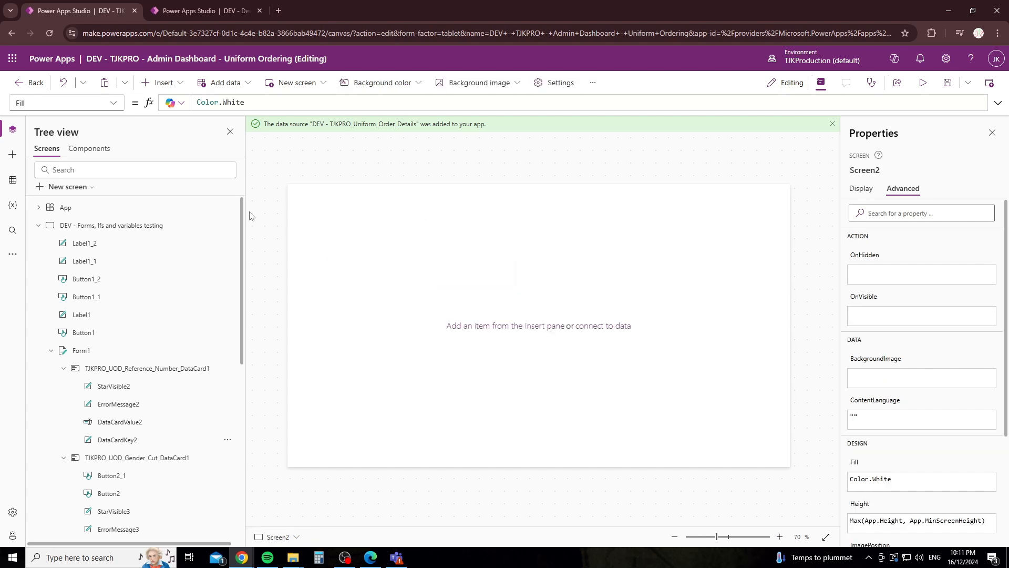
# Insert a classic button on the new blank screen and place it at about X 220, Y 64.
pyautogui.click(160, 83)
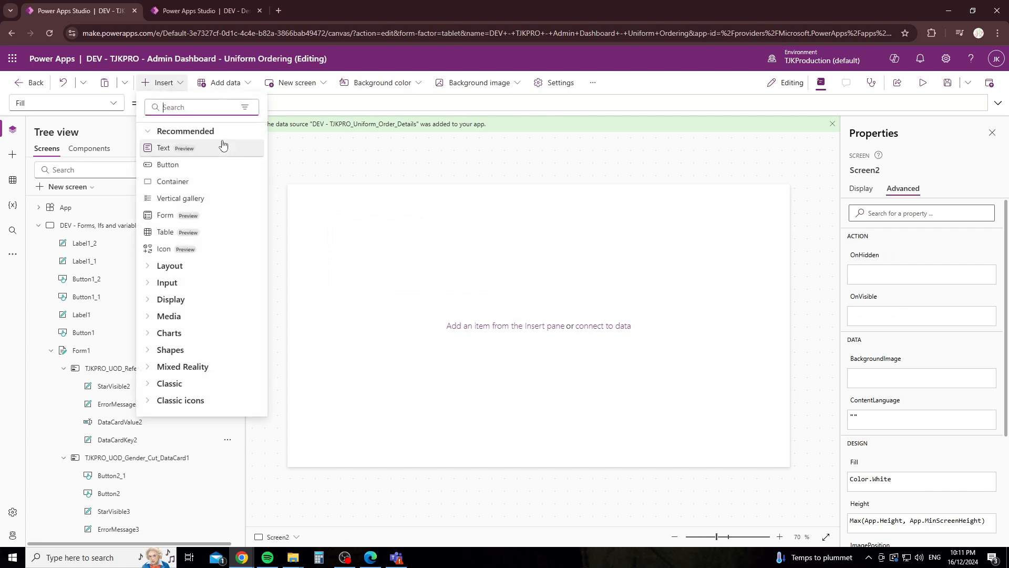
pyautogui.write('butto')
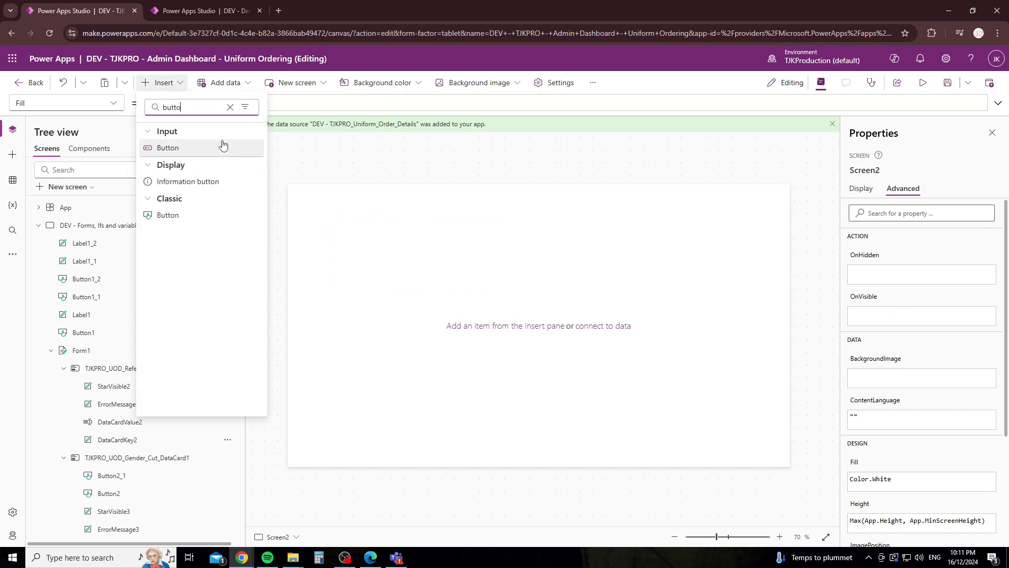
pyautogui.click(204, 220)
pyautogui.moveTo(336, 207); pyautogui.dragTo(401, 215)
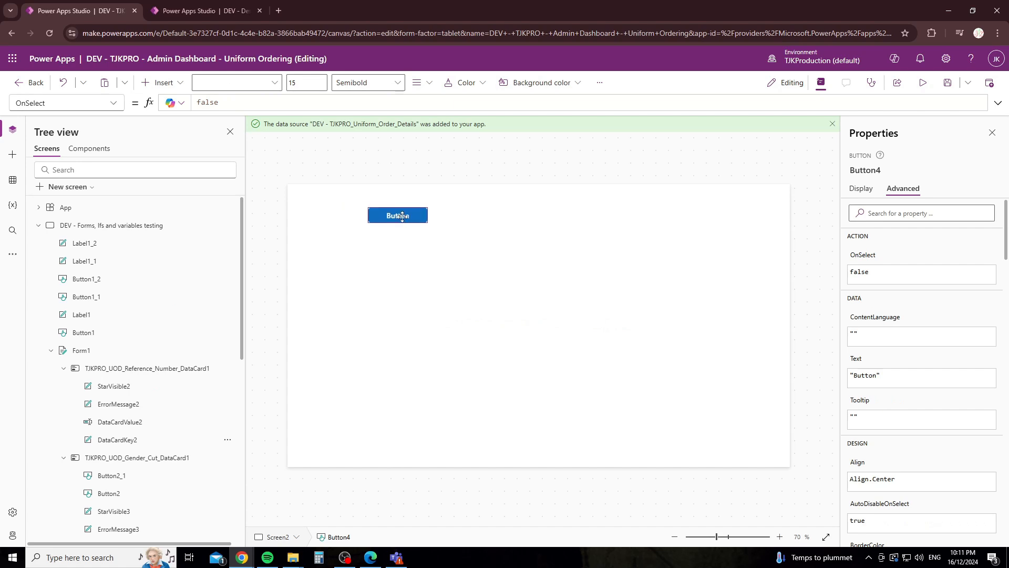
pyautogui.click(469, 247)
pyautogui.scroll(3, 449, 230)
pyautogui.scroll(1, 353, 205)
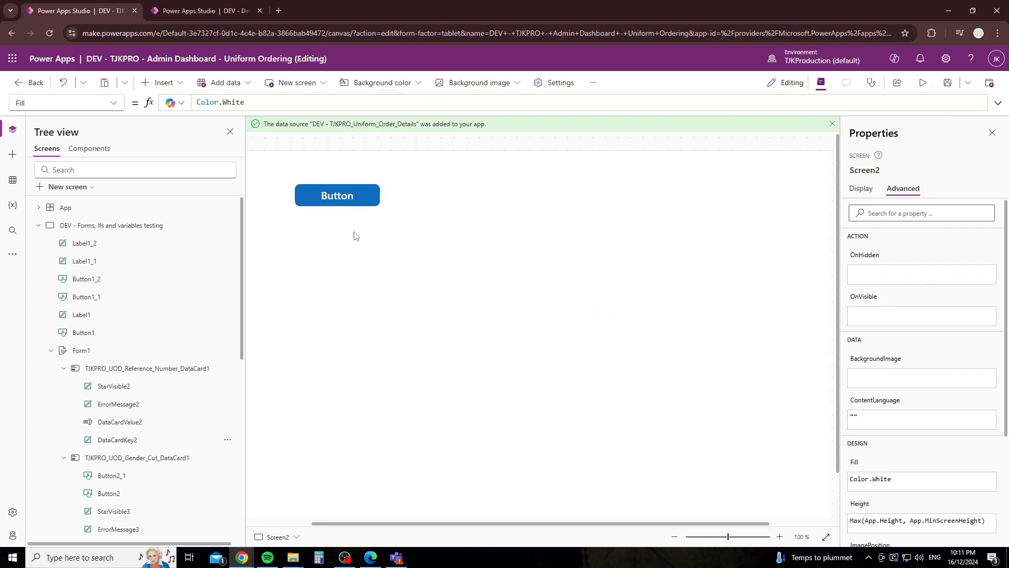
pyautogui.moveTo(498, 525); pyautogui.dragTo(435, 322)
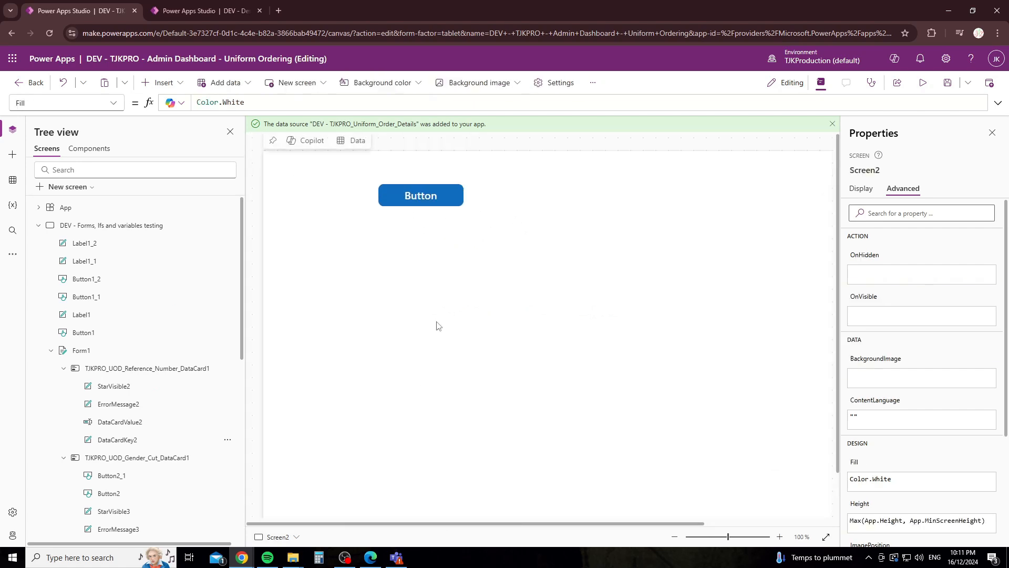
pyautogui.click(430, 195)
pyautogui.click(476, 194)
pyautogui.click(441, 196)
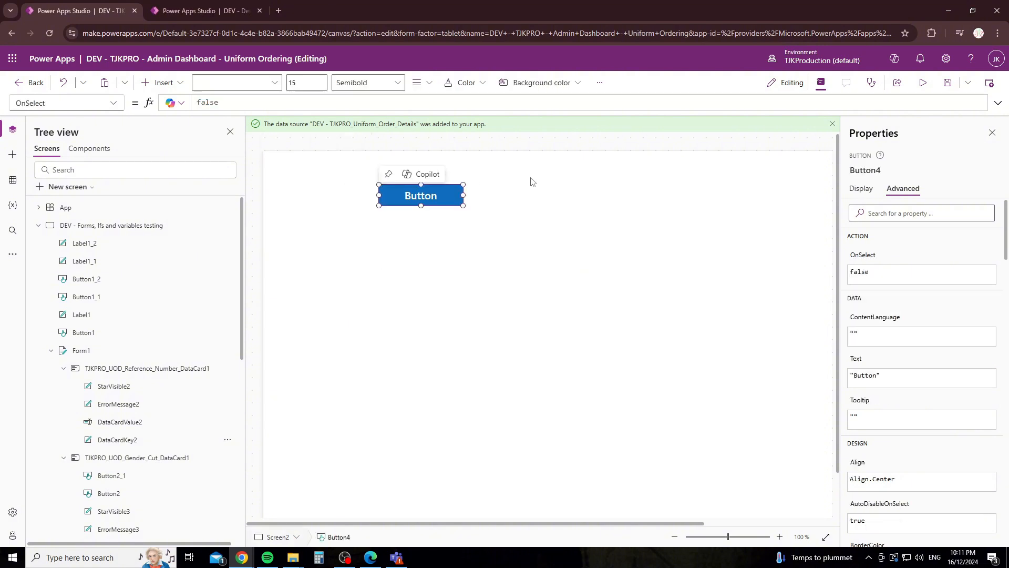
pyautogui.click(557, 181)
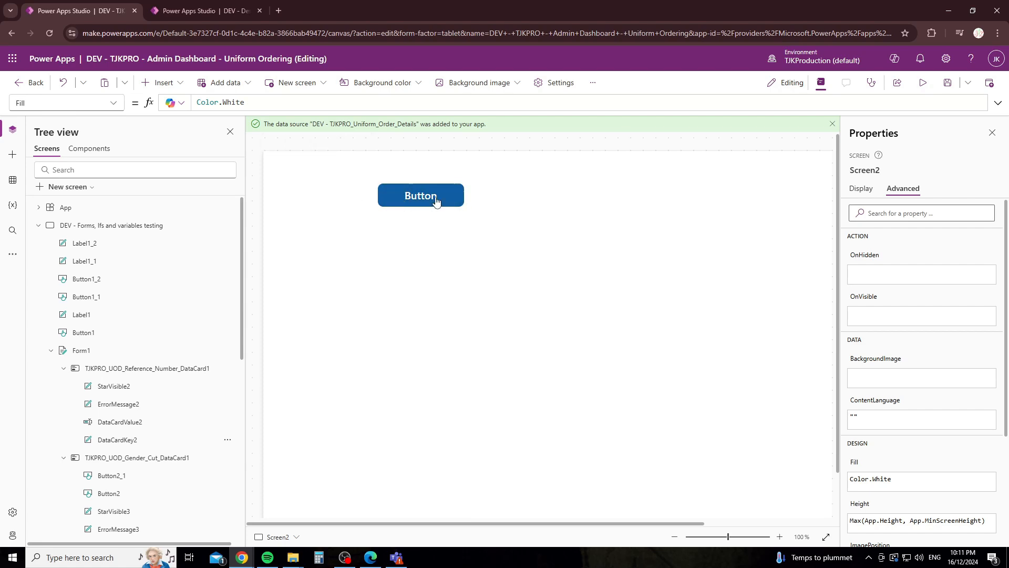
# Clear the theme colour formula from the button's Fill property.
pyautogui.click(453, 194)
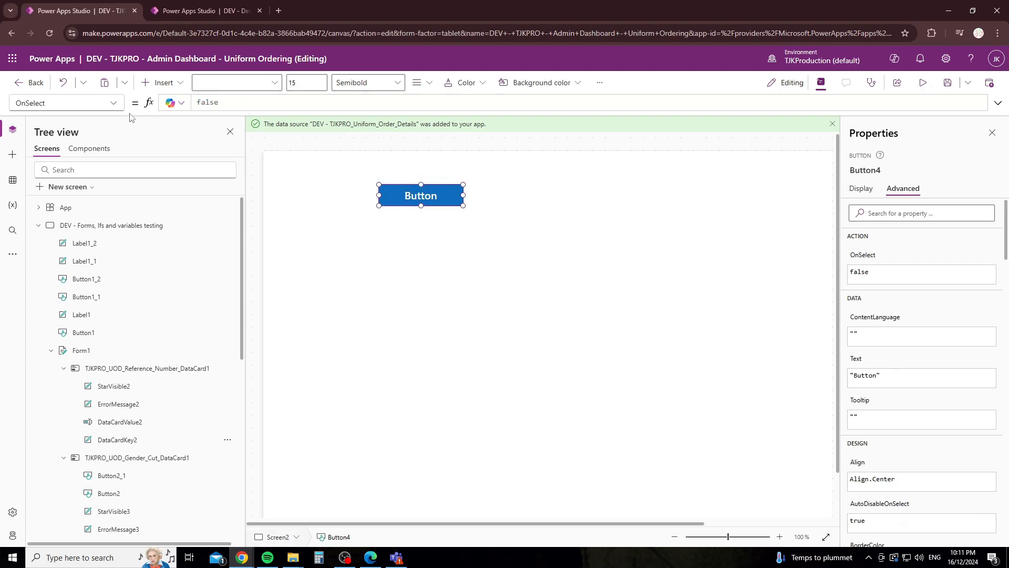
pyautogui.click(113, 103)
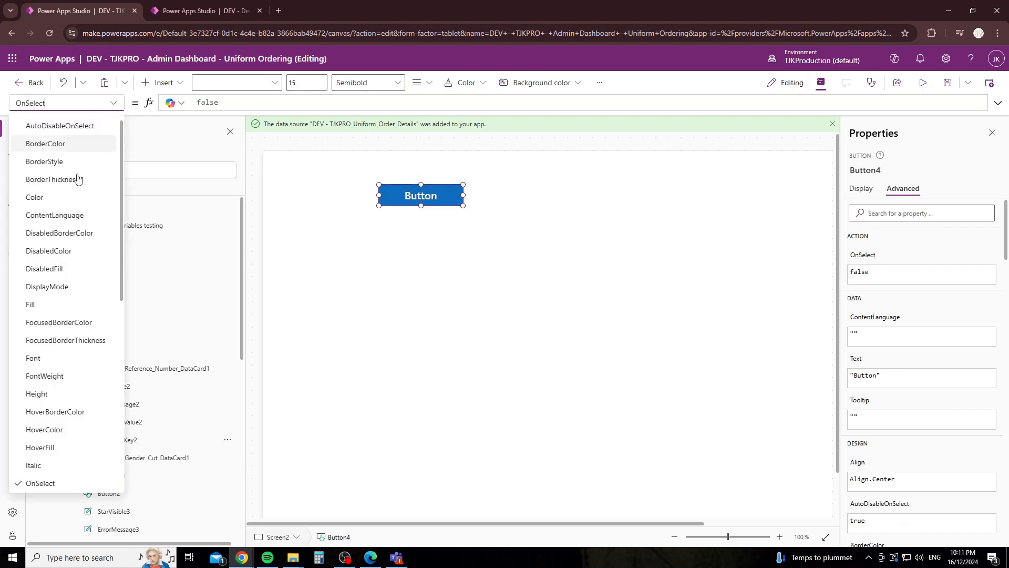
pyautogui.click(78, 306)
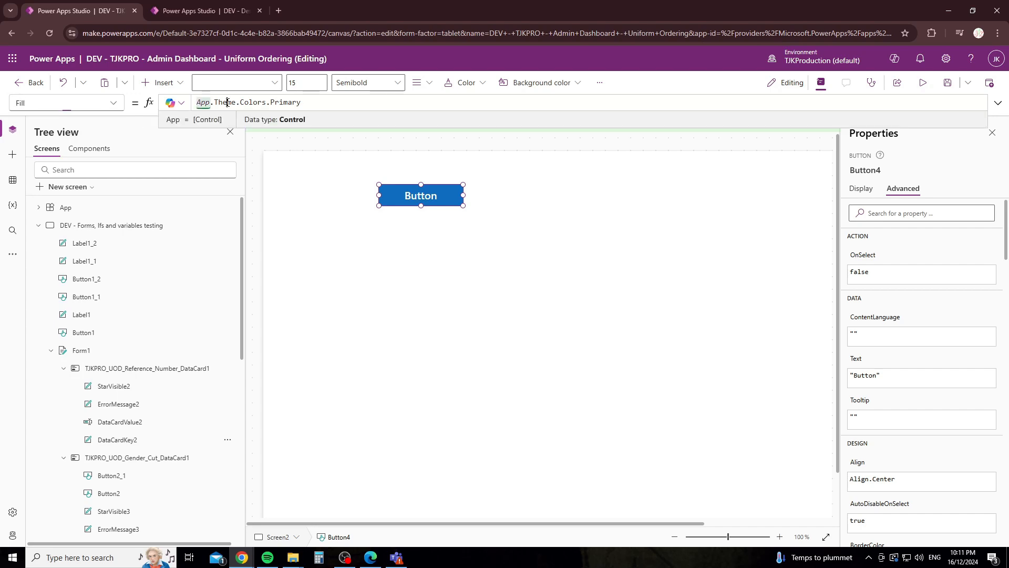
pyautogui.moveTo(196, 102); pyautogui.dragTo(316, 104)
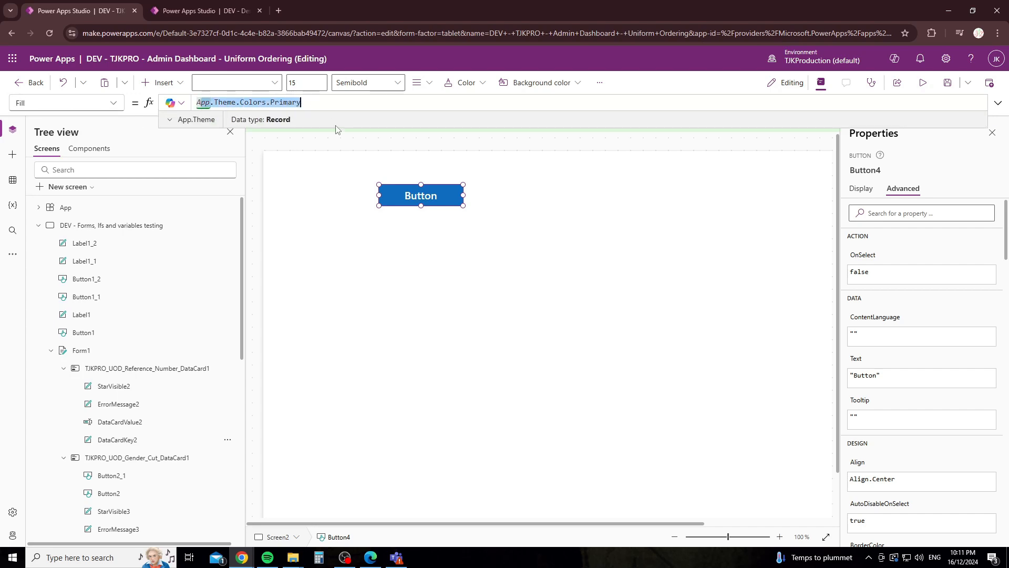
pyautogui.click(867, 186)
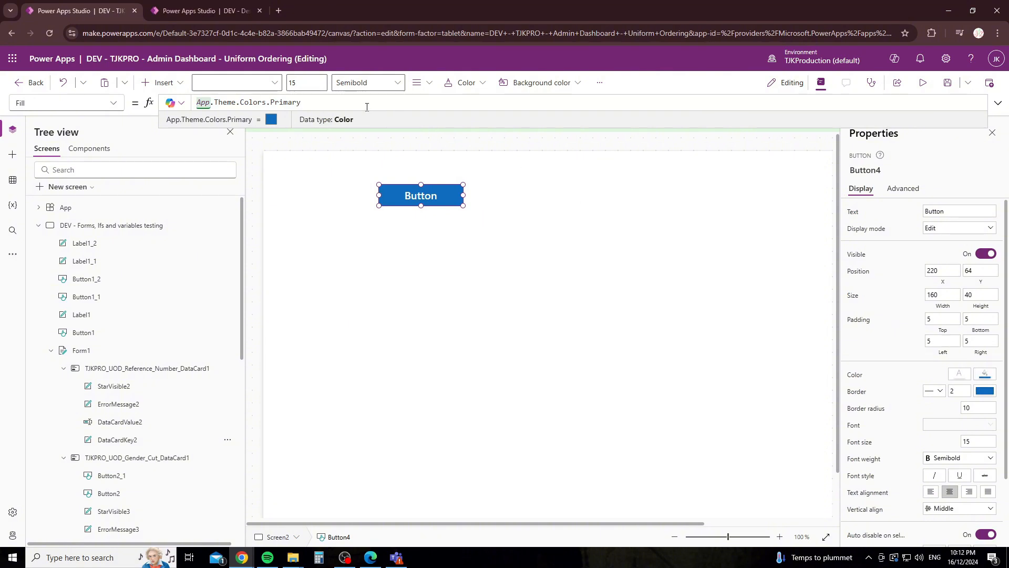
pyautogui.moveTo(302, 103); pyautogui.dragTo(196, 101)
pyautogui.click(984, 377)
pyautogui.tripleClick(233, 105)
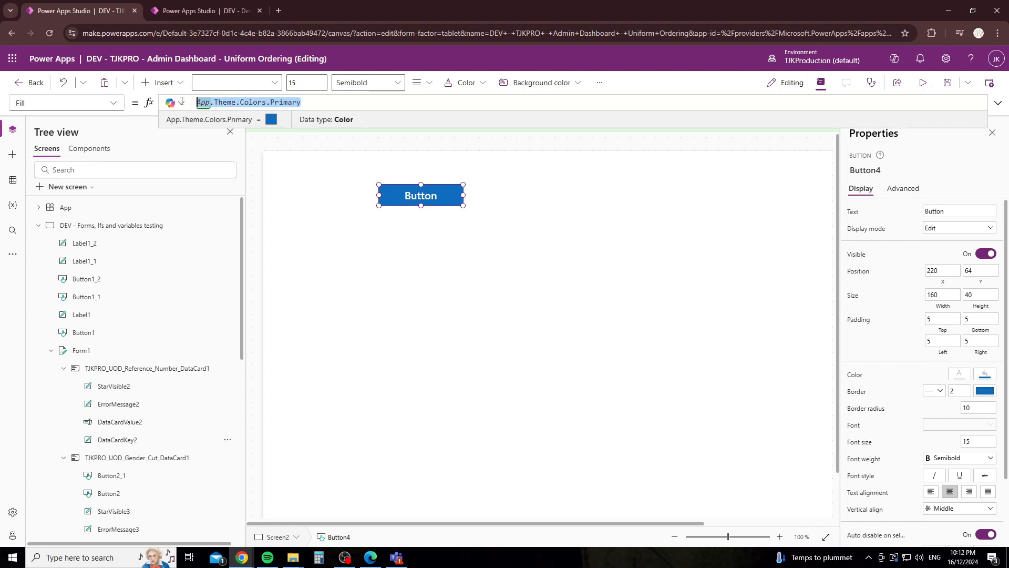
pyautogui.press('BackSpace')
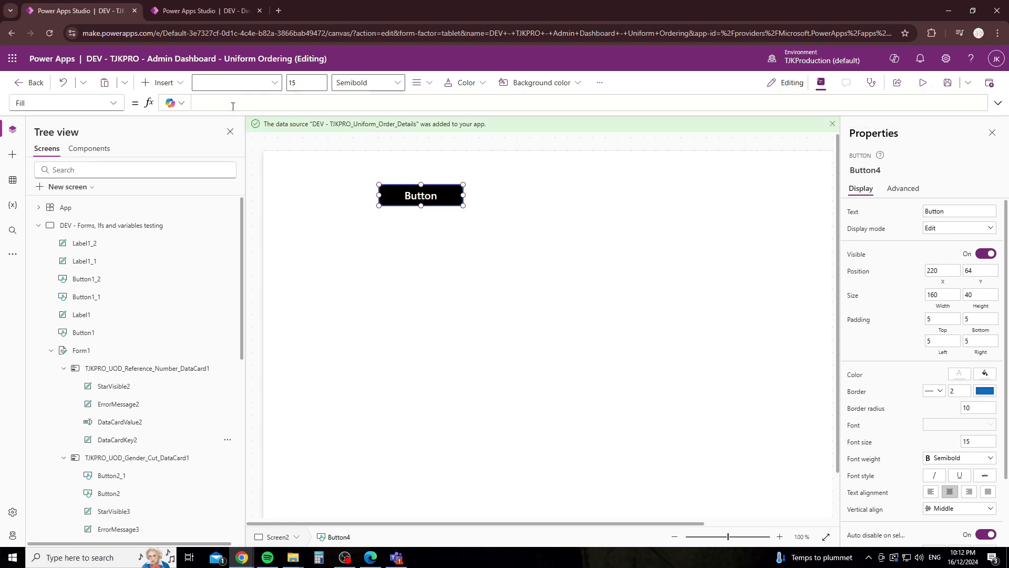
# Set the button's fill to the red theme colour RGBA(215, 58, 60, 1) and dismiss the data source notification.
pyautogui.click(985, 374)
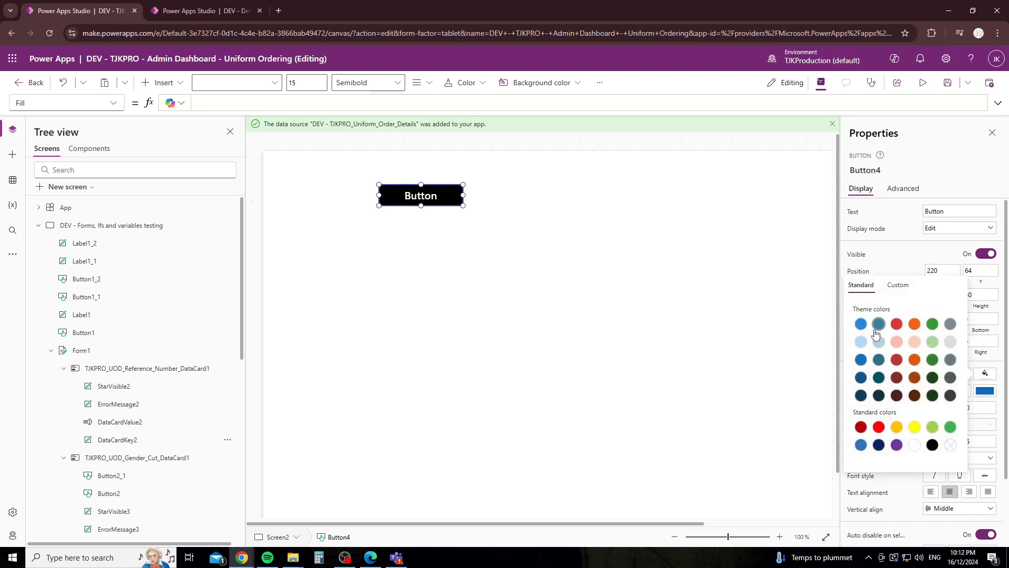
pyautogui.click(895, 325)
pyautogui.click(594, 277)
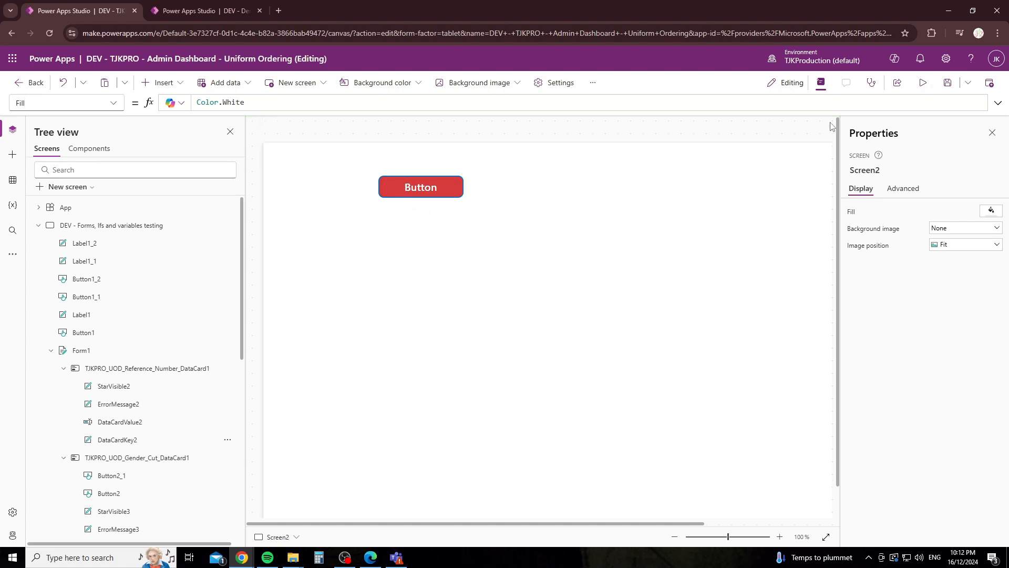
pyautogui.click(831, 124)
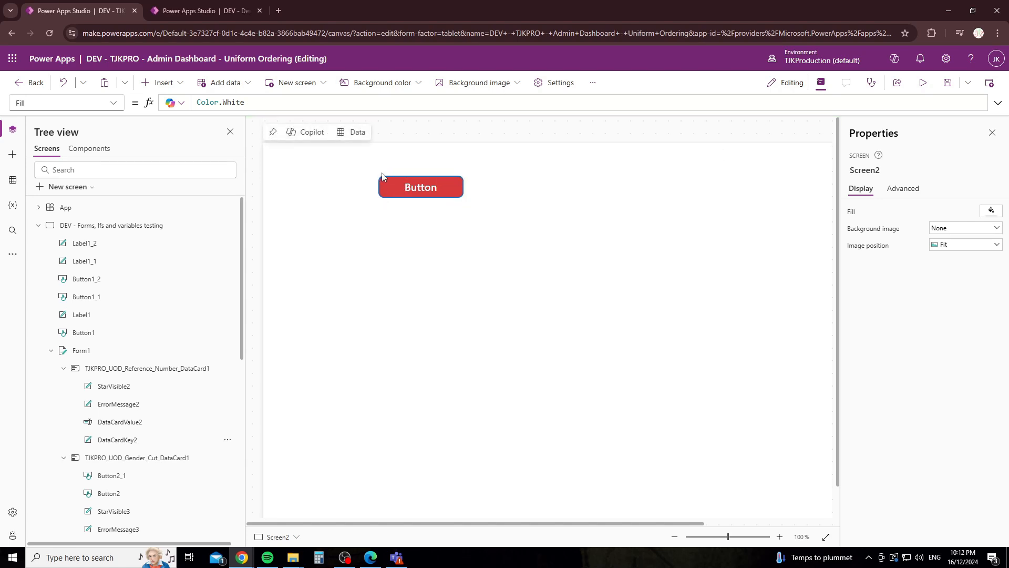
# Set the button's border thickness to 0.
pyautogui.click(410, 189)
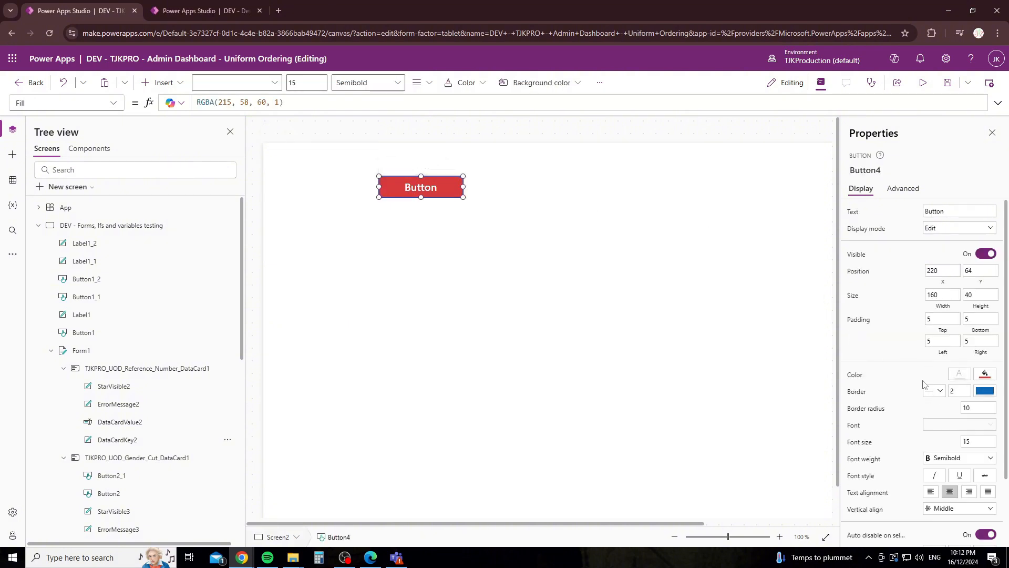
pyautogui.click(948, 393)
pyautogui.click(475, 360)
pyautogui.click(407, 191)
pyautogui.click(597, 251)
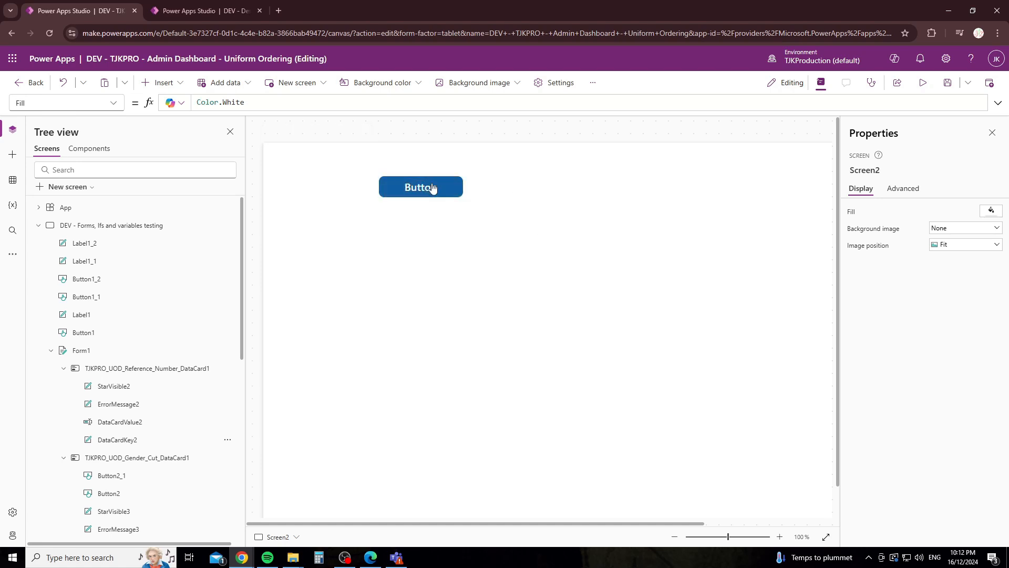
# Try out the button on the canvas to check its hover, pressed and focused appearance.
pyautogui.keyDown('alt'); pyautogui.click(444, 196); pyautogui.keyUp('alt')
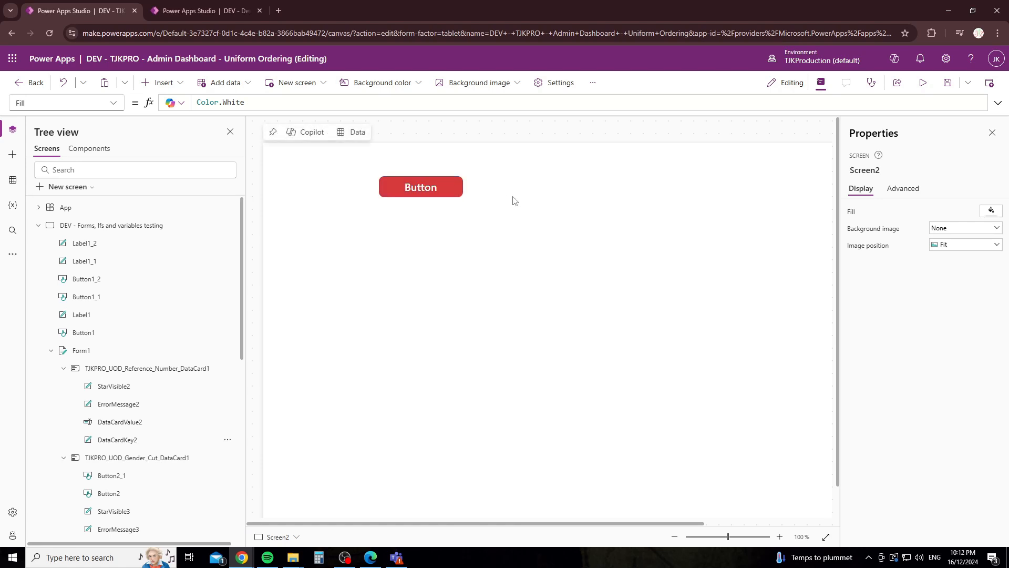
pyautogui.keyDown('alt'); pyautogui.click(451, 189); pyautogui.keyUp('alt')
pyautogui.keyDown('alt'); pyautogui.click(450, 190); pyautogui.keyUp('alt')
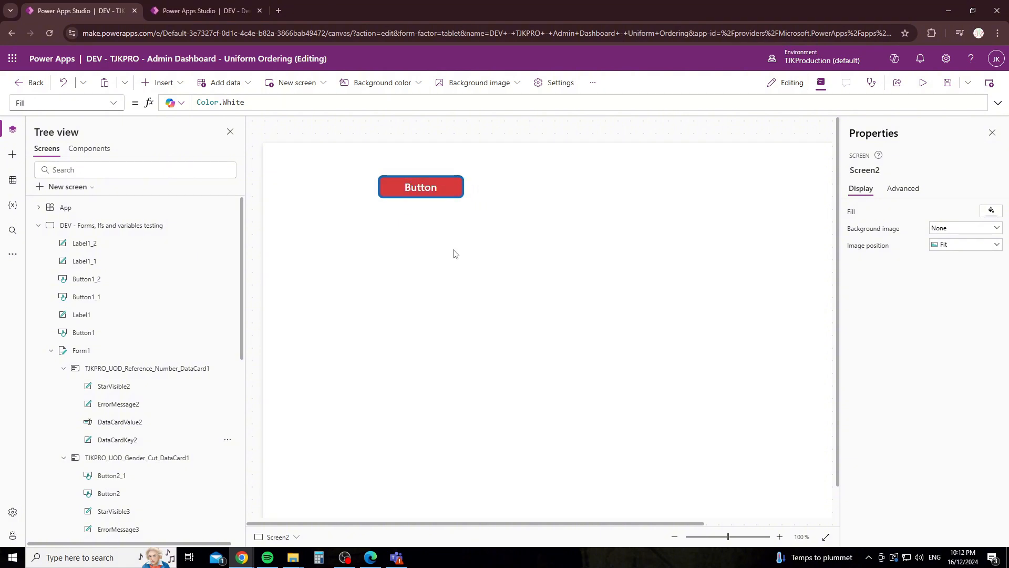
# Find the button's focus properties and set FocusedBorderThickness to 400.
pyautogui.click(455, 190)
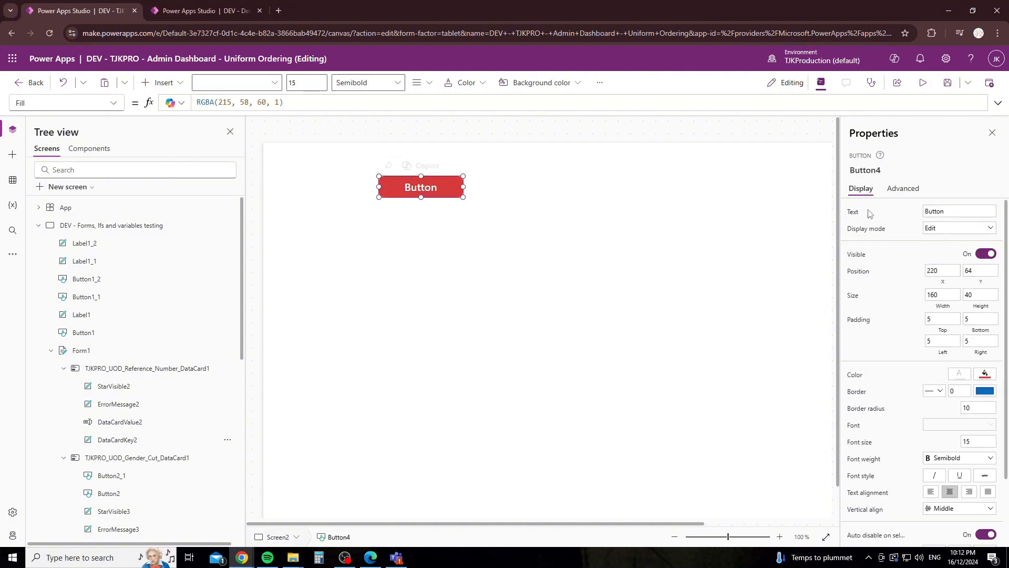
pyautogui.click(900, 190)
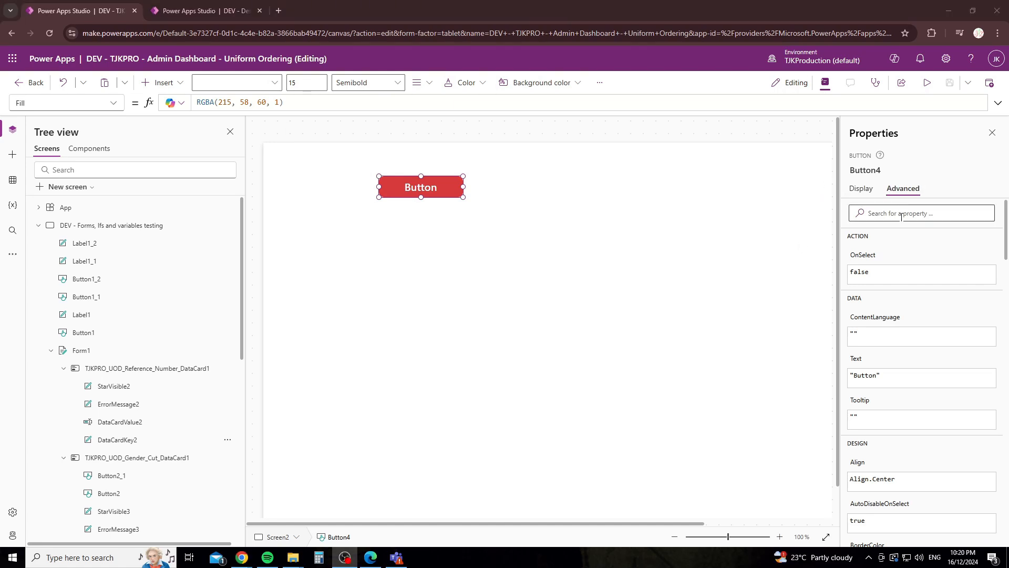
pyautogui.click(901, 216)
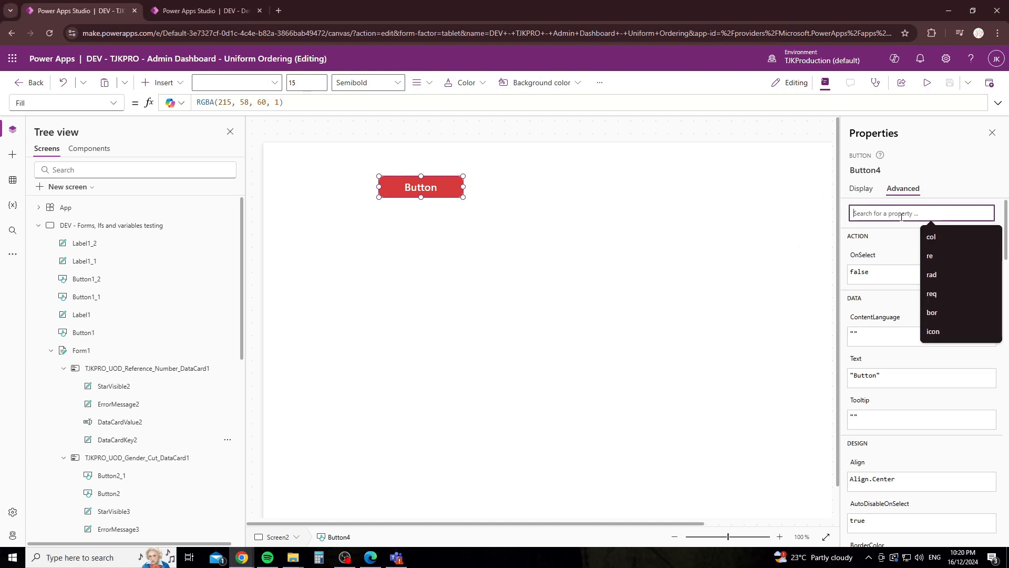
pyautogui.write('focu')
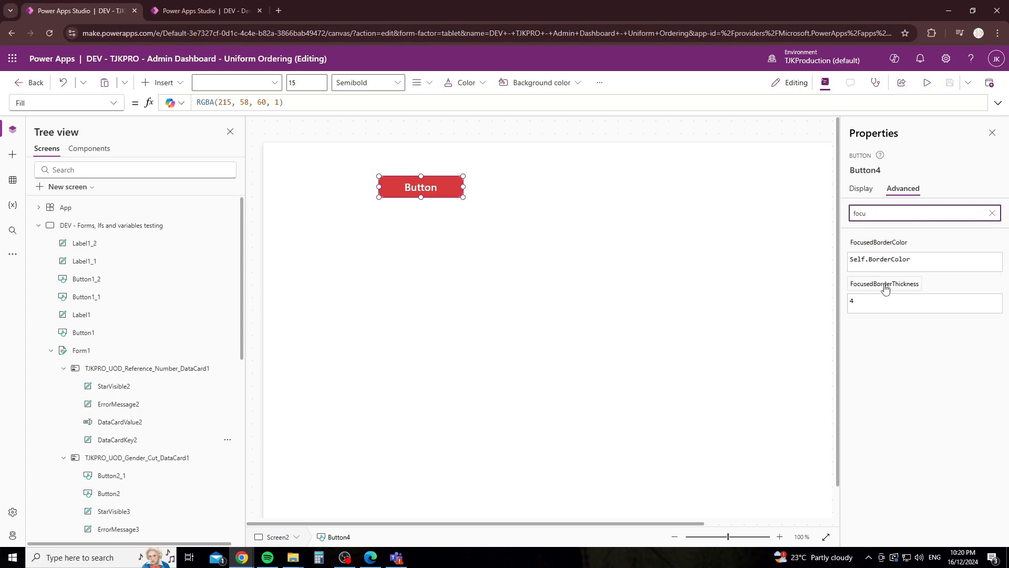
pyautogui.click(874, 304)
pyautogui.write('00')
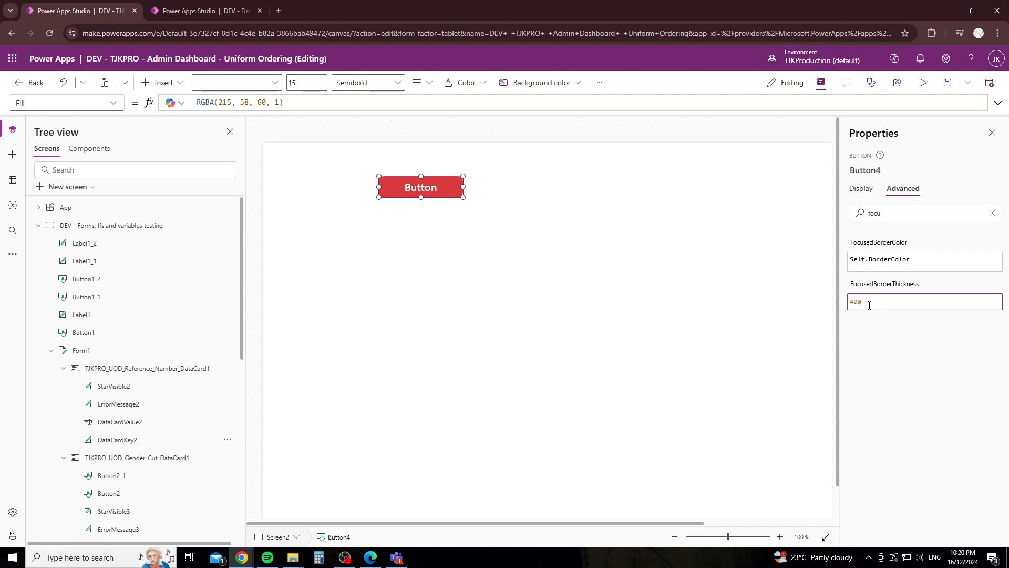
pyautogui.click(506, 258)
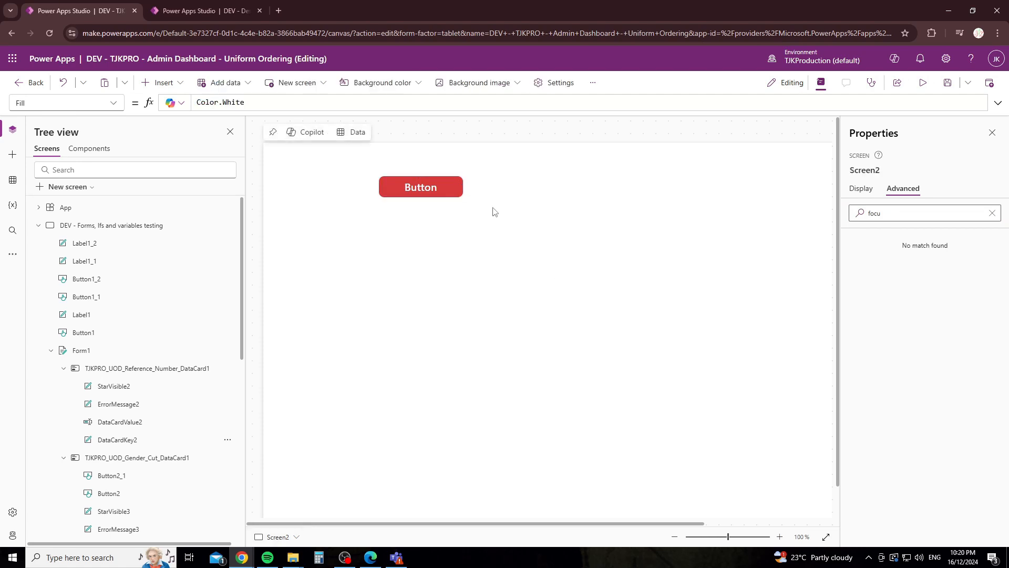
# Preview the app to check the button's hover appearance, return to the editor and dismiss the testing tip.
pyautogui.click(922, 91)
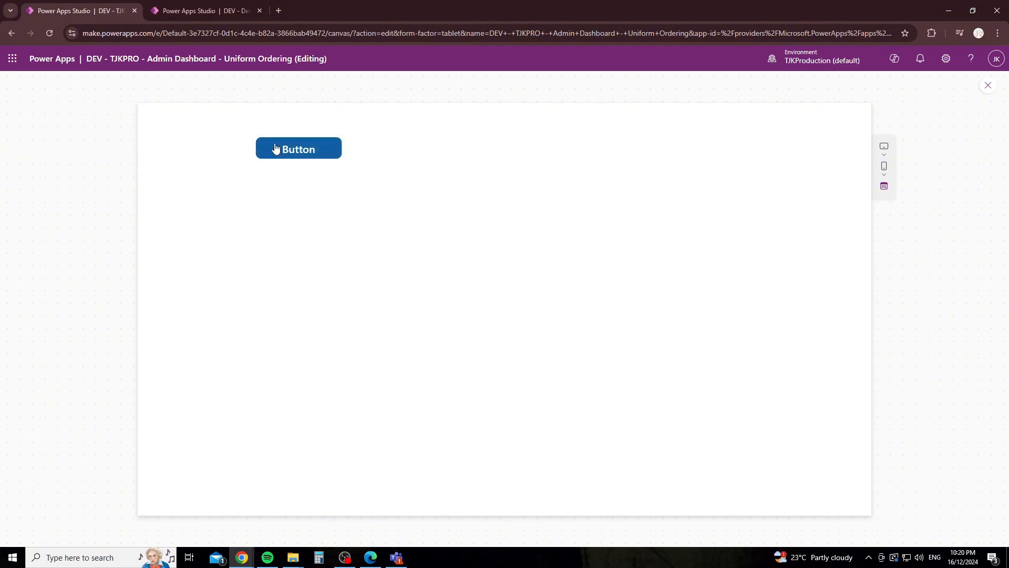
pyautogui.click(983, 93)
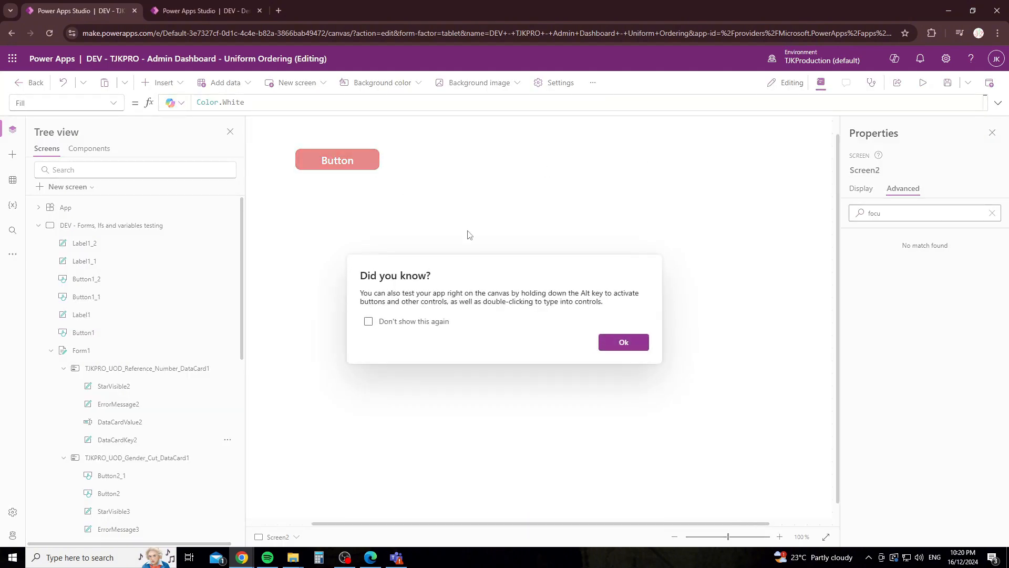
pyautogui.click(633, 342)
# Replace the button's hover fill with the light red theme colour RGBA(255, 184, 174, 1).
pyautogui.click(336, 168)
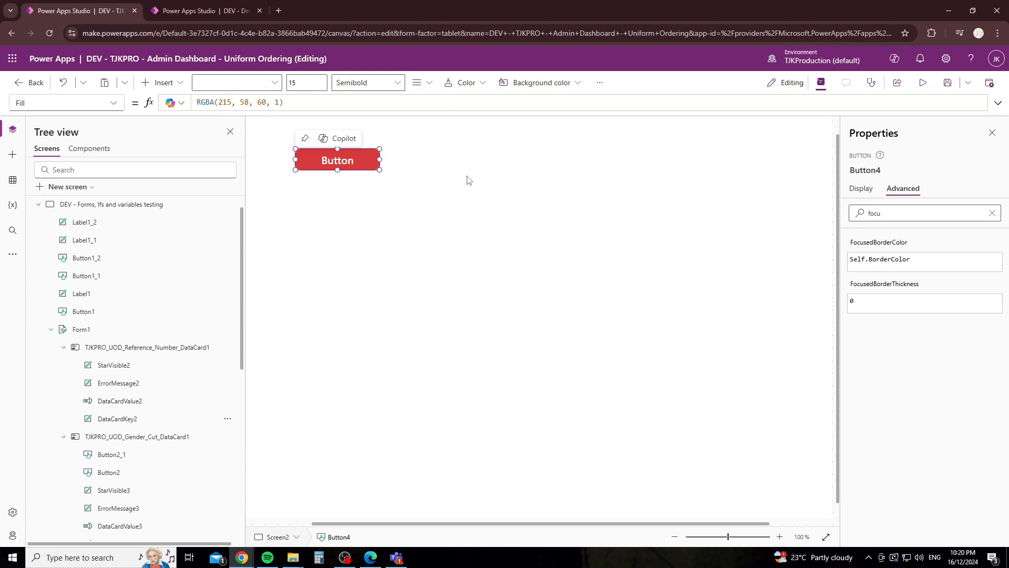
pyautogui.click(860, 188)
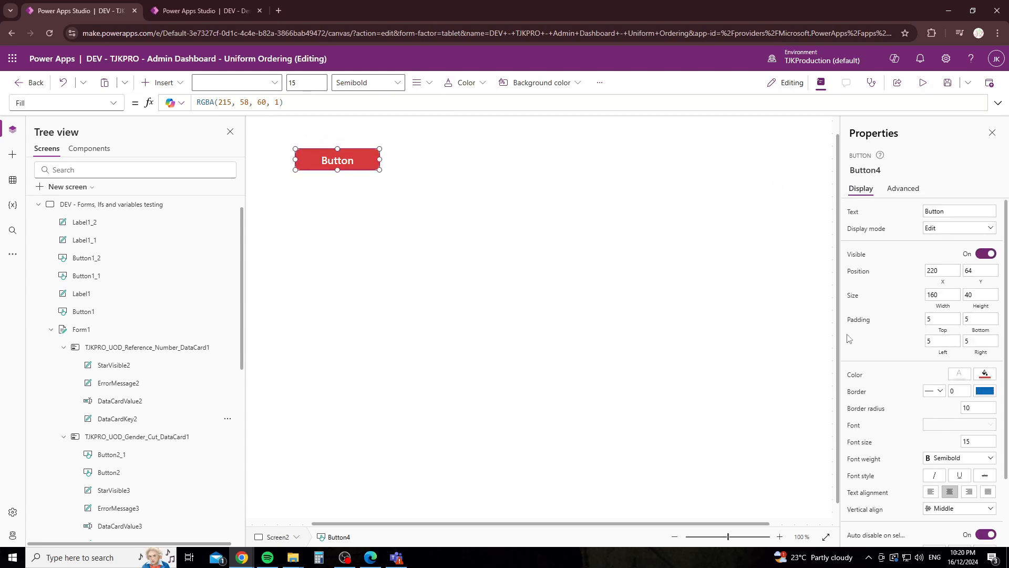
pyautogui.scroll(-3, 876, 369)
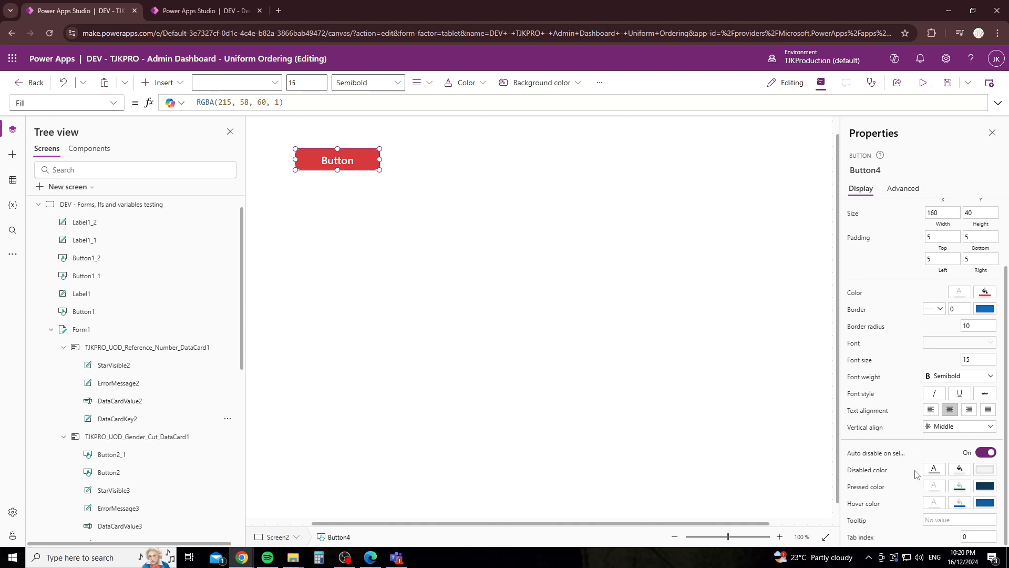
pyautogui.click(959, 504)
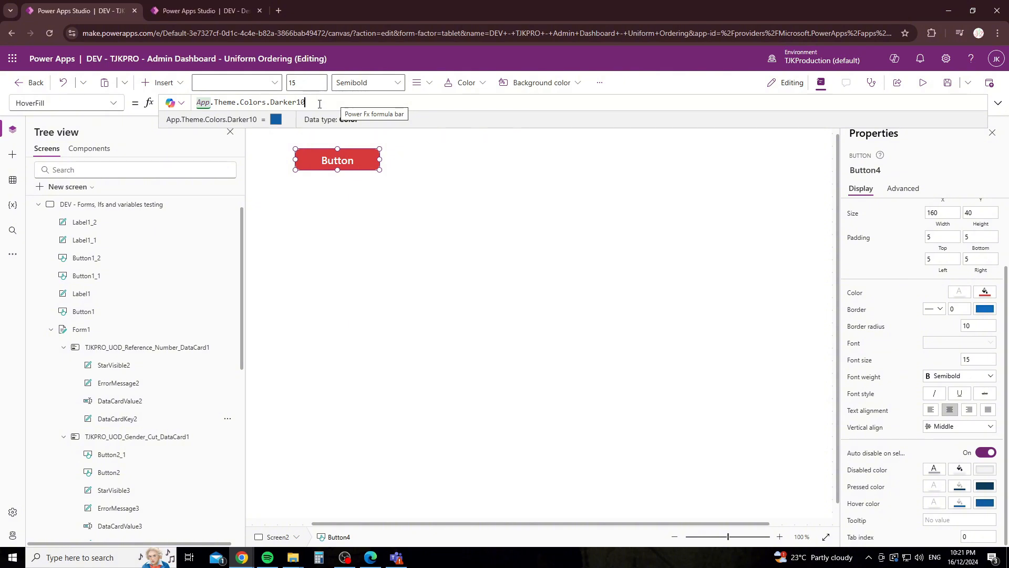
pyautogui.moveTo(337, 103); pyautogui.dragTo(190, 101)
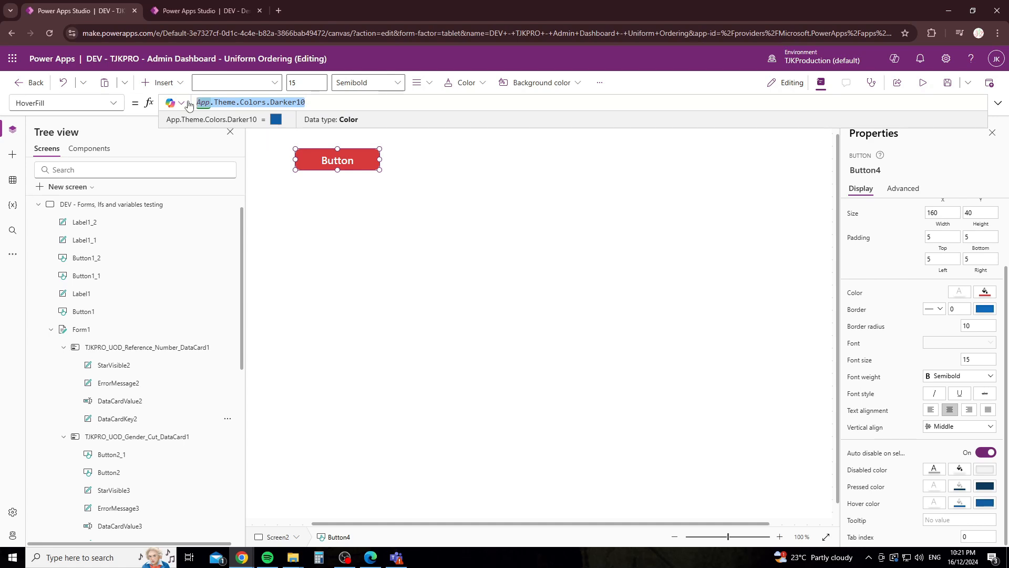
pyautogui.press('BackSpace')
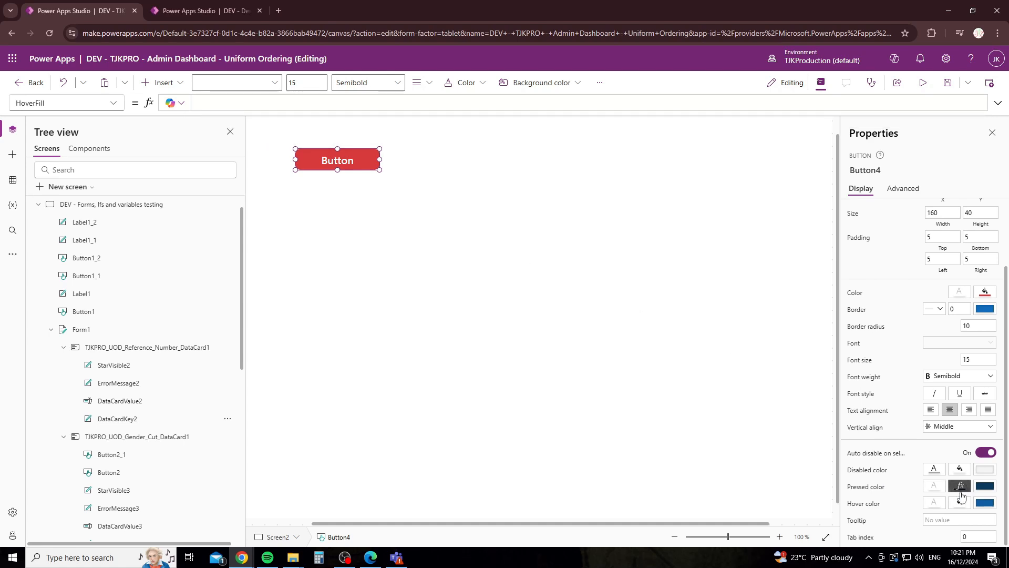
pyautogui.click(960, 502)
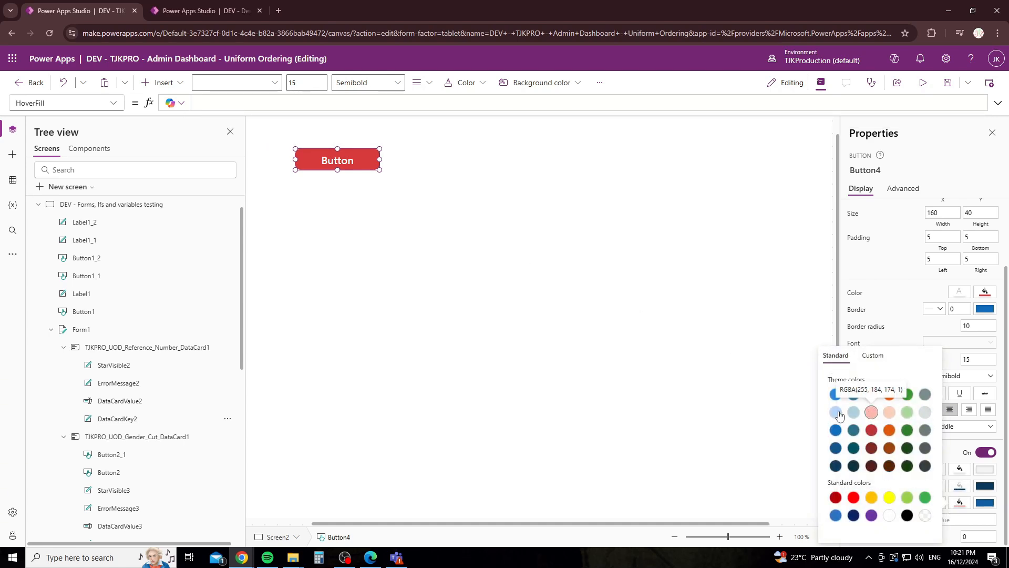
pyautogui.click(443, 235)
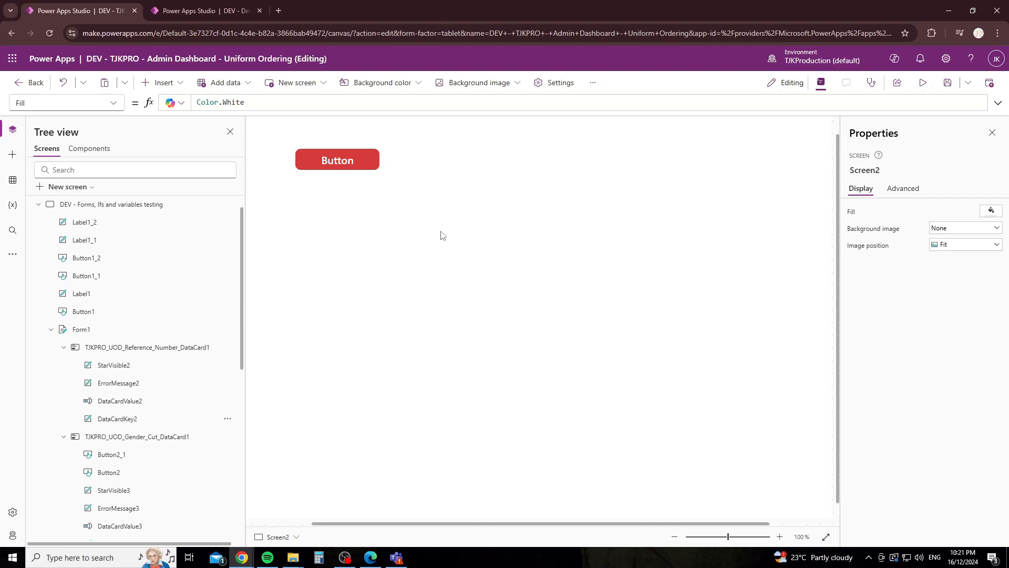
# Set the button's HoverFill to the formula ColorFade(Self.Fill,20%).
pyautogui.click(341, 170)
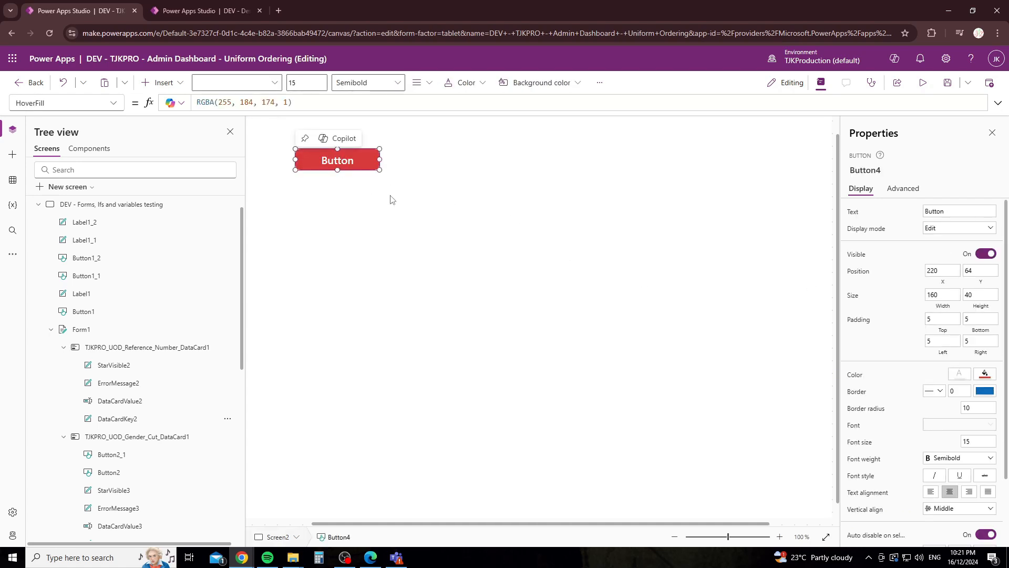
pyautogui.scroll(-3, 910, 394)
pyautogui.click(958, 503)
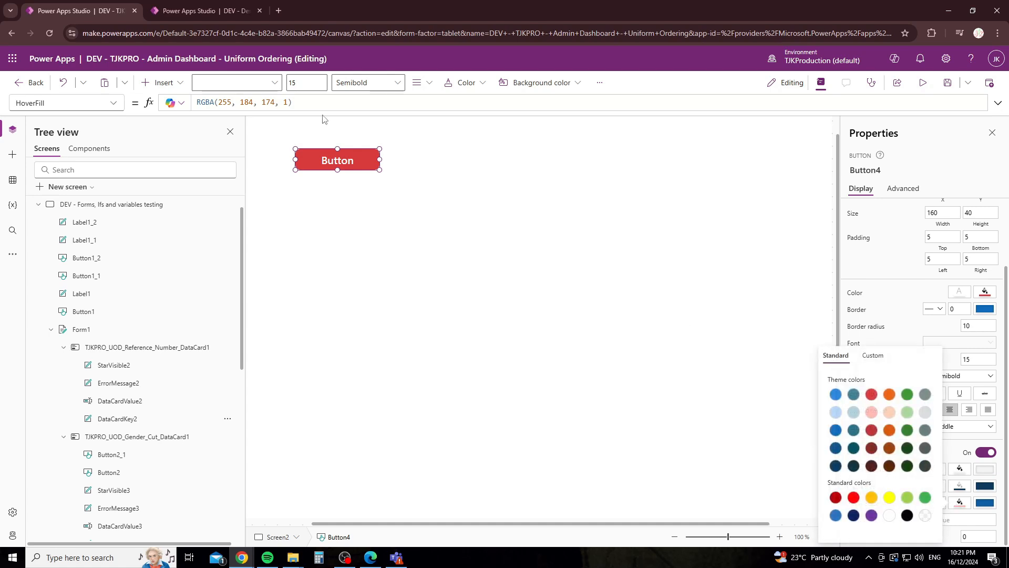
pyautogui.moveTo(293, 101); pyautogui.dragTo(184, 103)
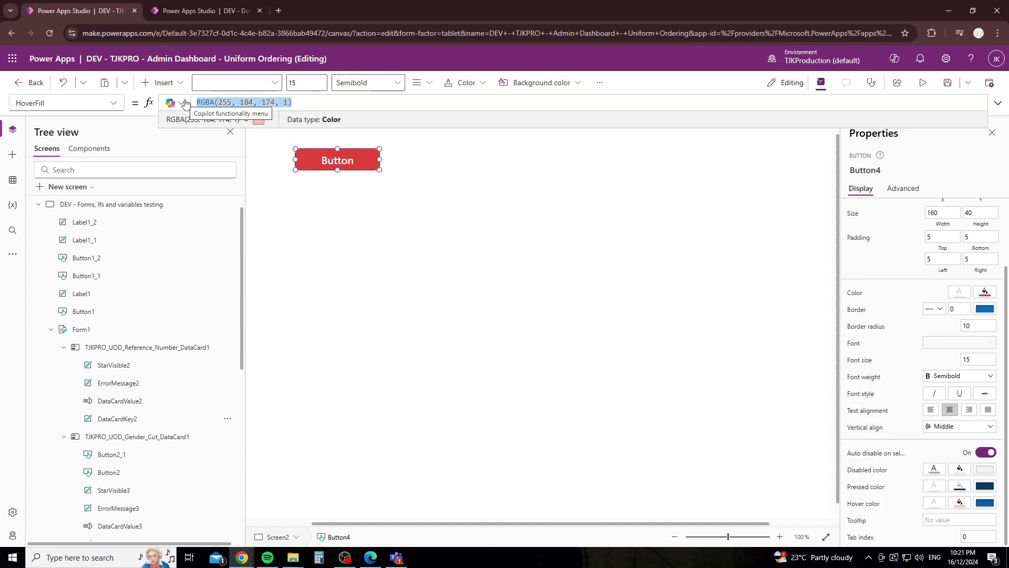
pyautogui.write('colorfade')
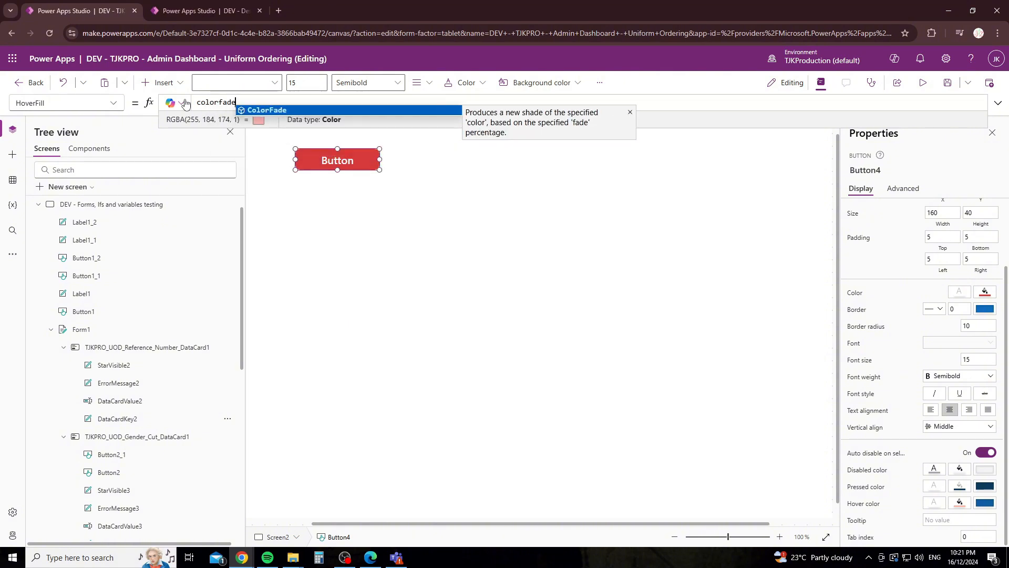
pyautogui.press('Tab')
pyautogui.write('(')
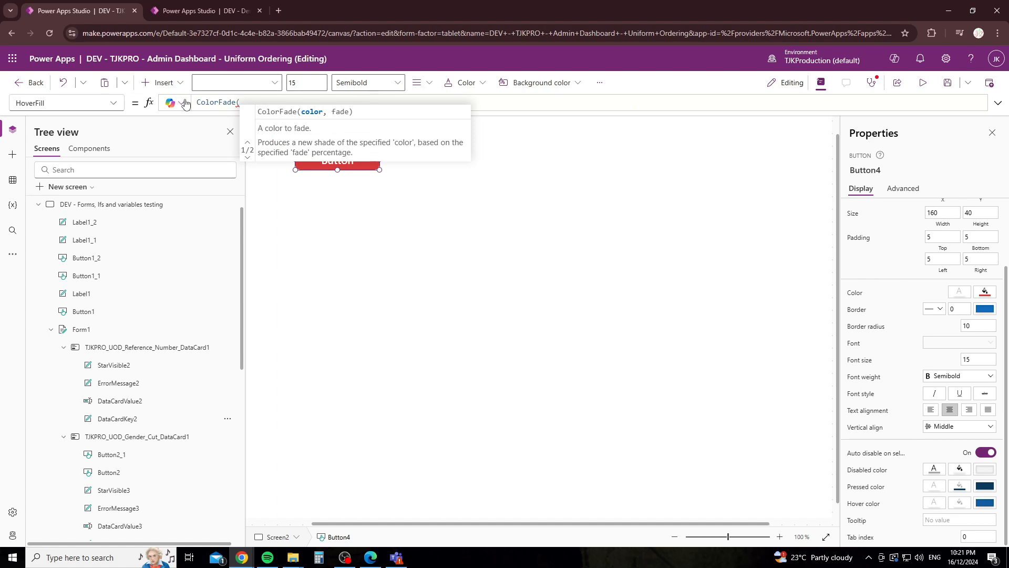
pyautogui.write('Self.f')
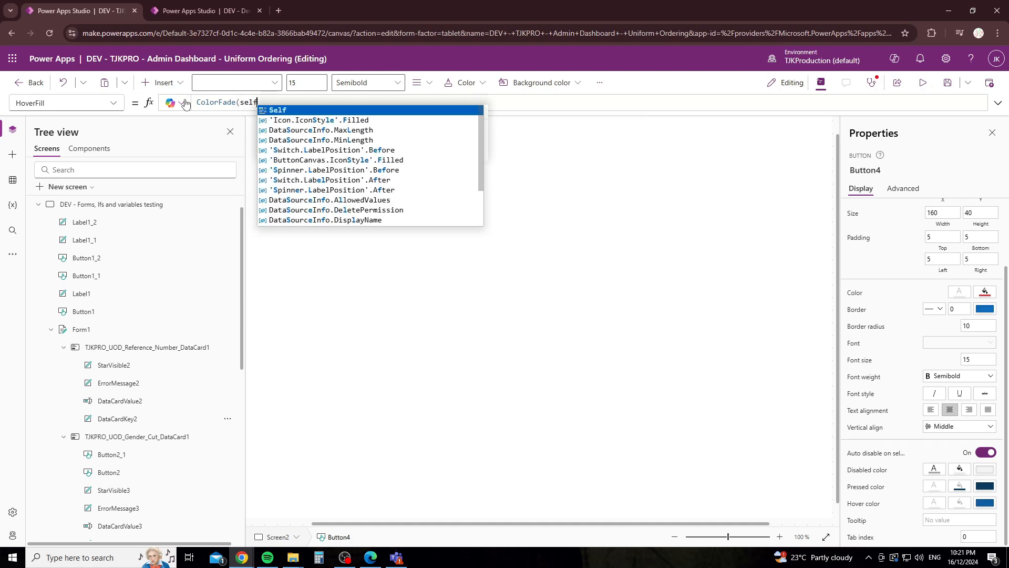
pyautogui.press('Tab')
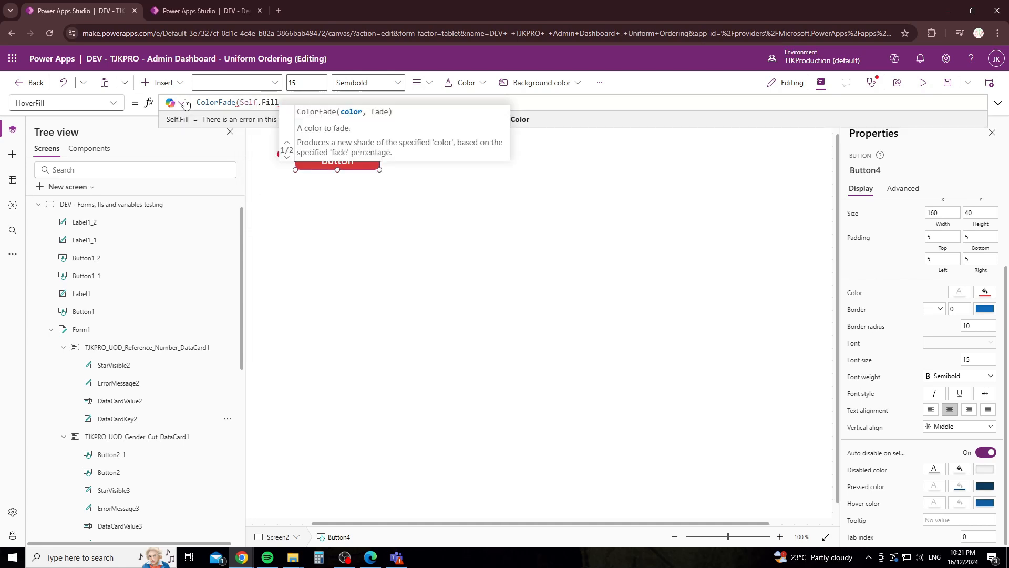
pyautogui.write(',')
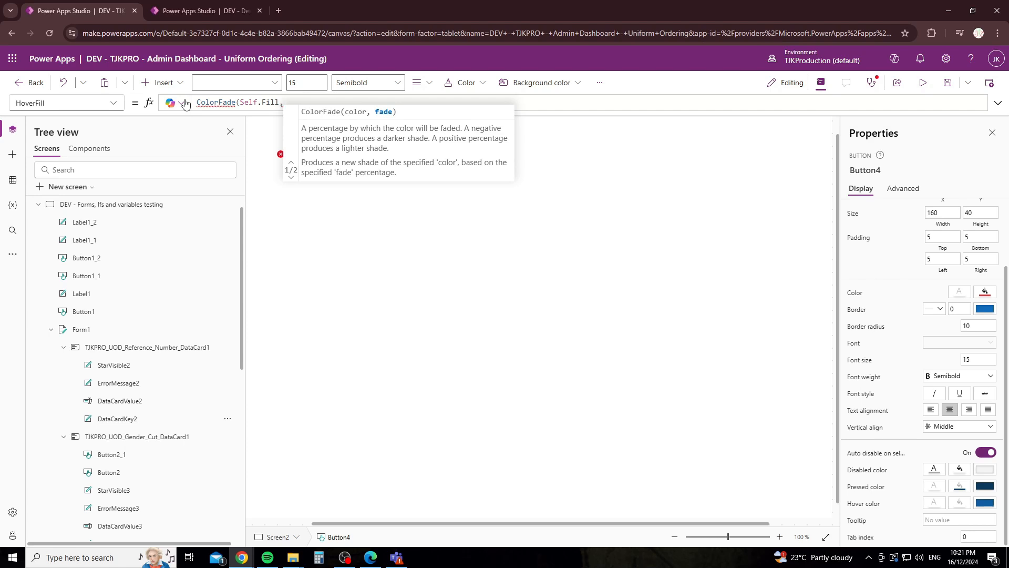
pyautogui.write('20%')
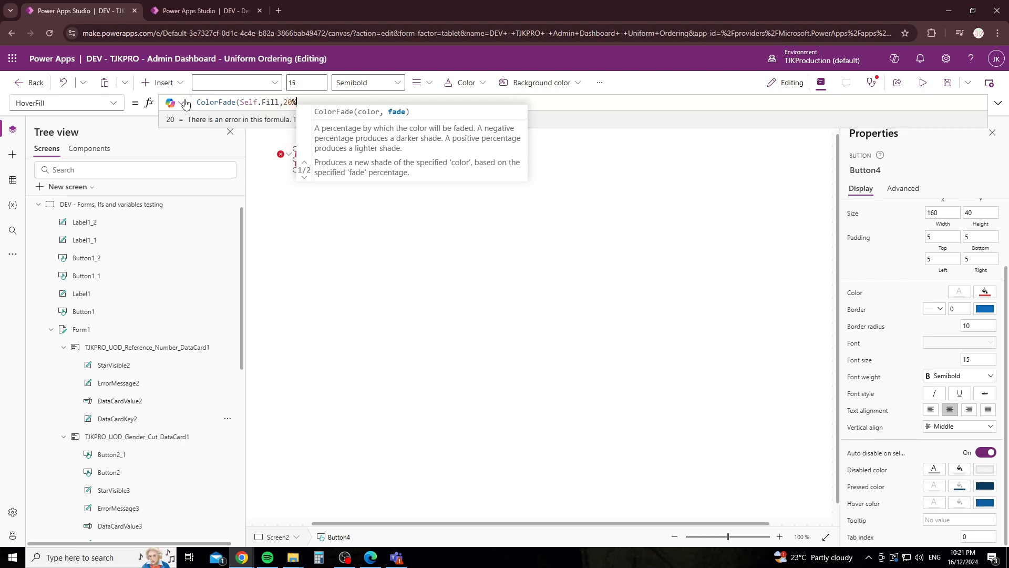
pyautogui.write(')')
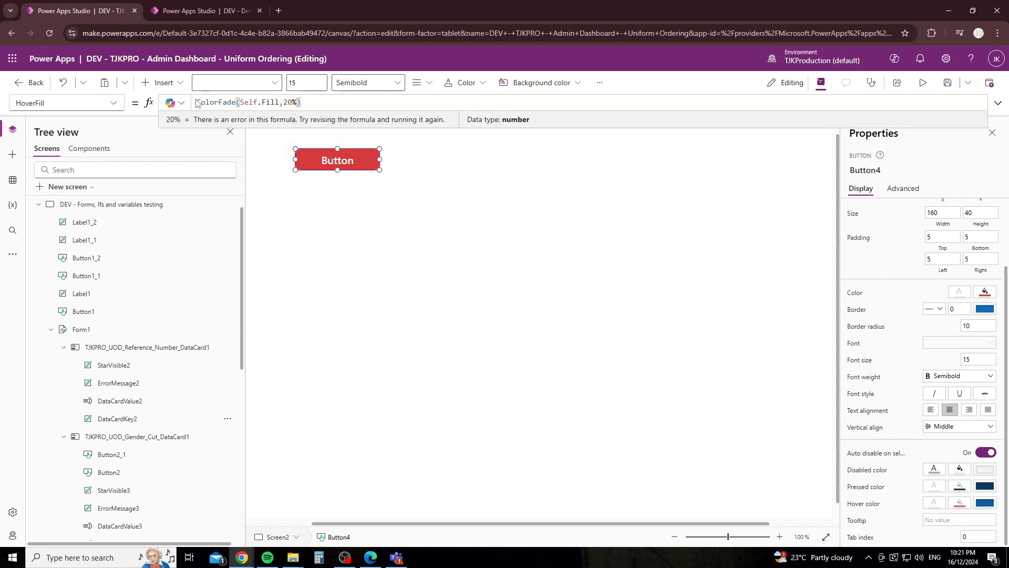
pyautogui.click(426, 164)
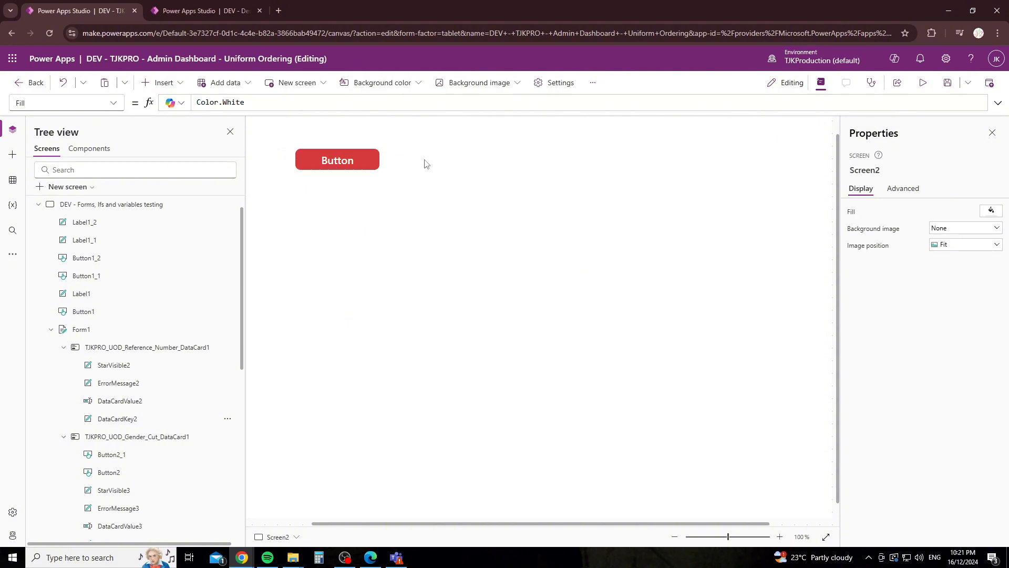
# Change the fade percentage in the button's HoverFill formula to -20%.
pyautogui.click(372, 166)
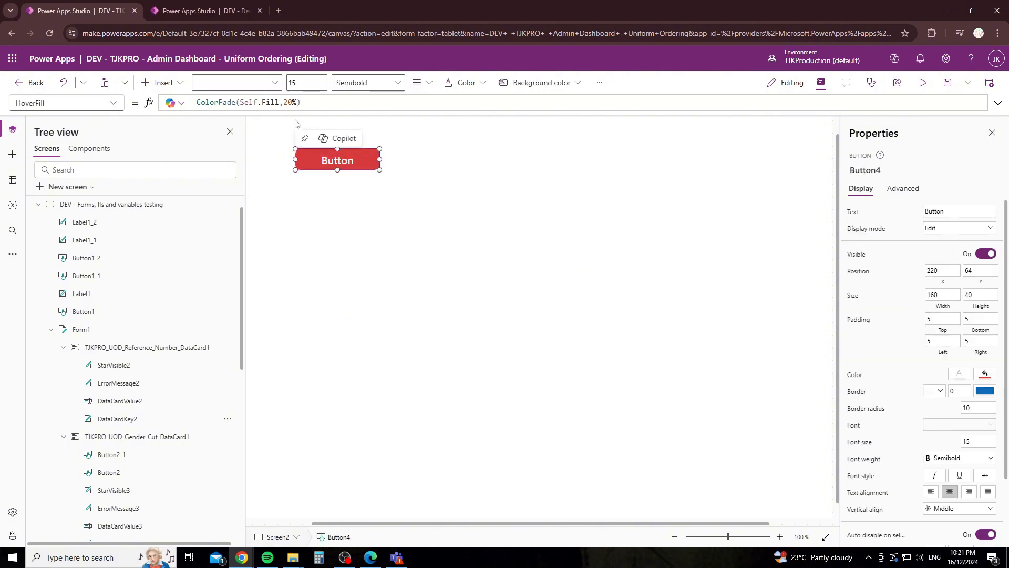
pyautogui.click(281, 101)
pyautogui.write('-')
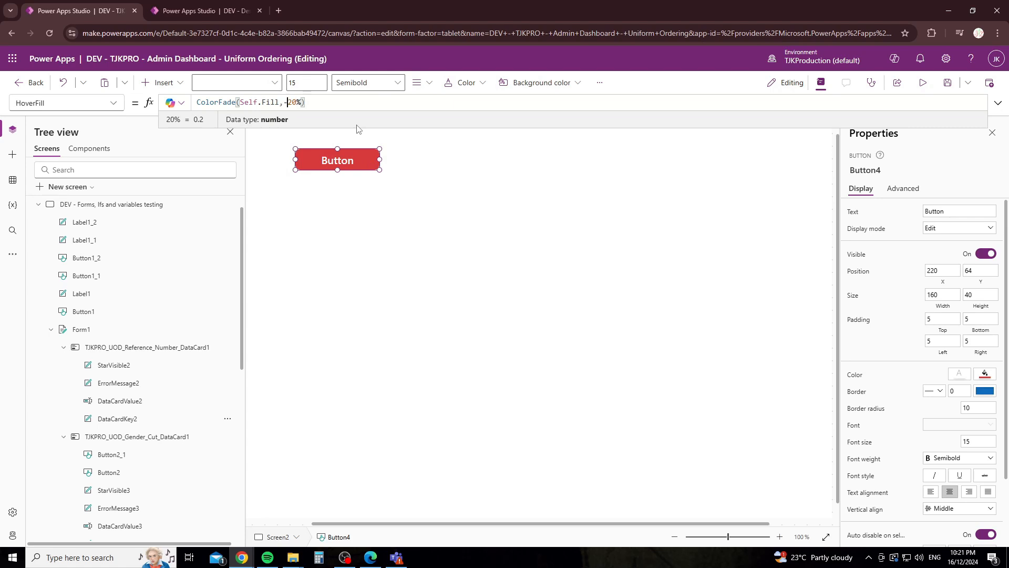
pyautogui.click(440, 180)
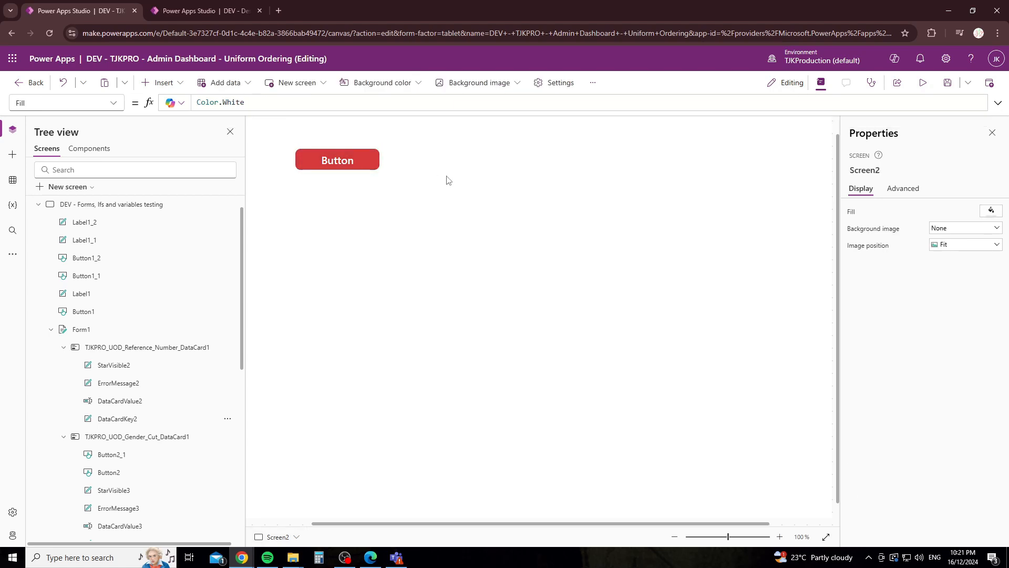
# Change the button's text to "Press Here".
pyautogui.click(363, 162)
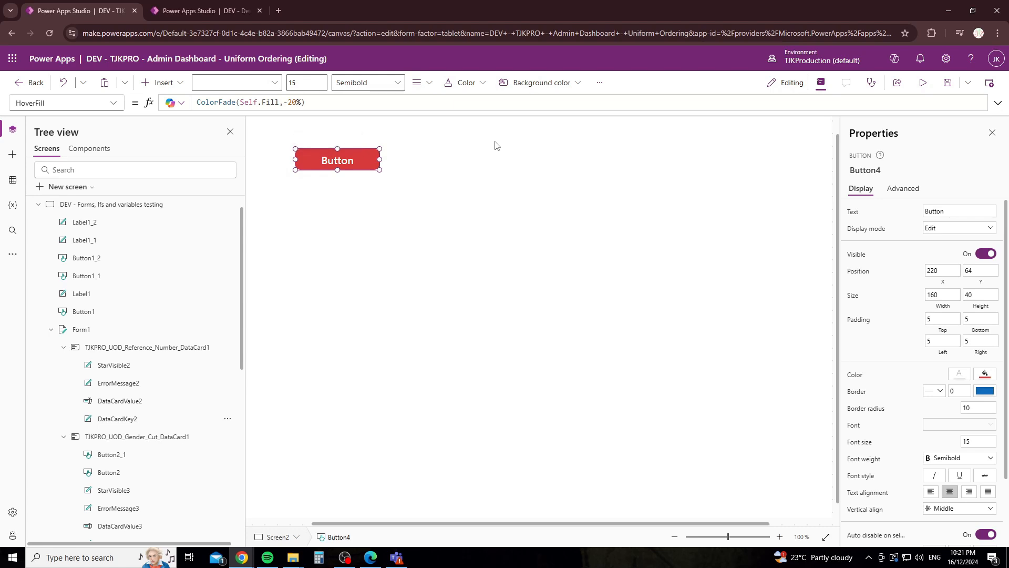
pyautogui.moveTo(950, 211); pyautogui.dragTo(888, 219)
pyautogui.write('Pree')
pyautogui.press('BackSpace')
pyautogui.write('ss Here')
# Set the button's fill to the standard green RGBA(54, 176, 75, 1) and try out its hover colour on the canvas.
pyautogui.click(986, 374)
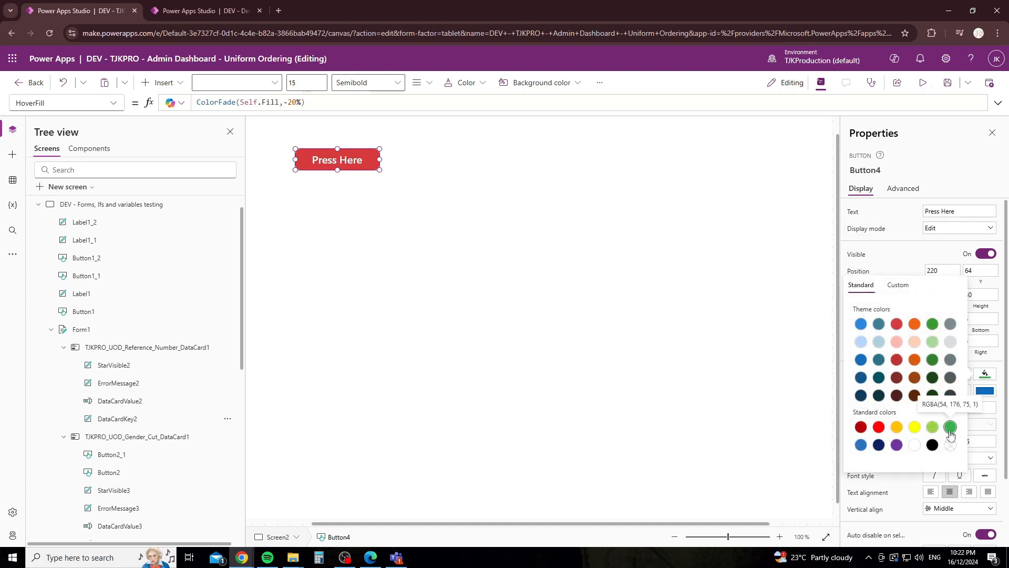
pyautogui.click(950, 427)
pyautogui.click(504, 220)
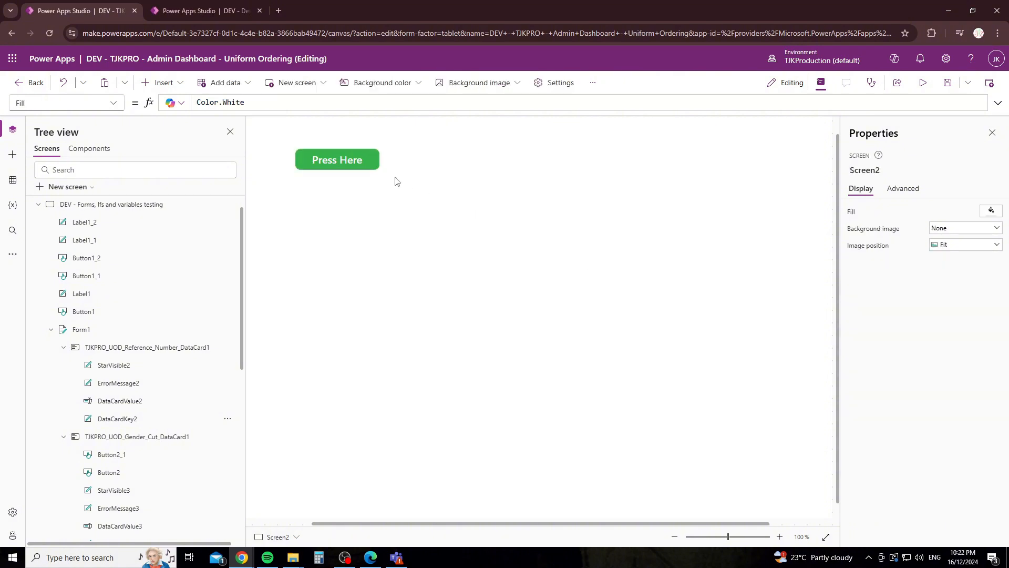
pyautogui.click(357, 163)
pyautogui.keyDown('alt'); pyautogui.click(354, 166); pyautogui.keyUp('alt')
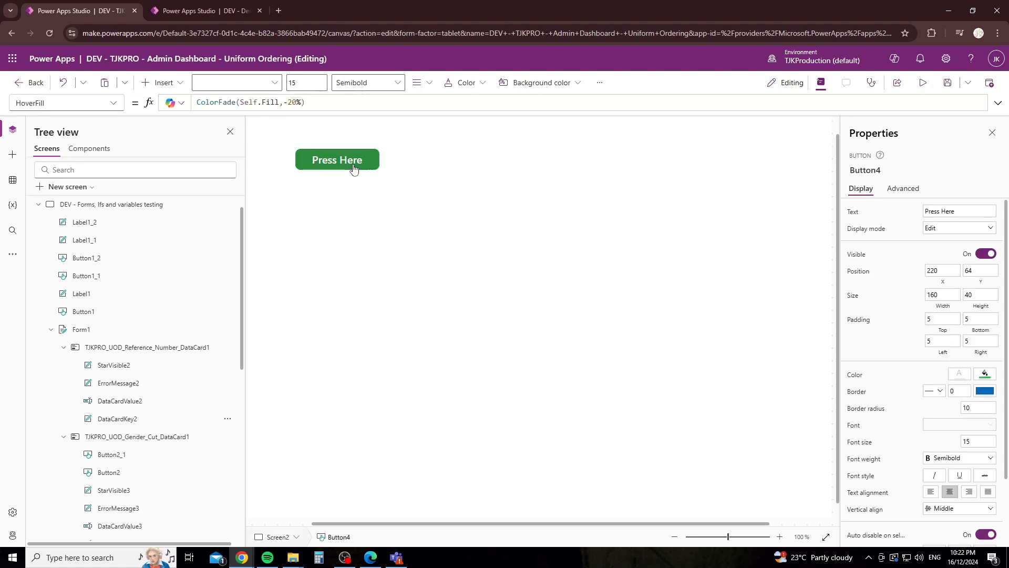
# Set the button's PressedFill to Self.Fill.
pyautogui.scroll(-1, 717, 298)
pyautogui.scroll(-2, 917, 349)
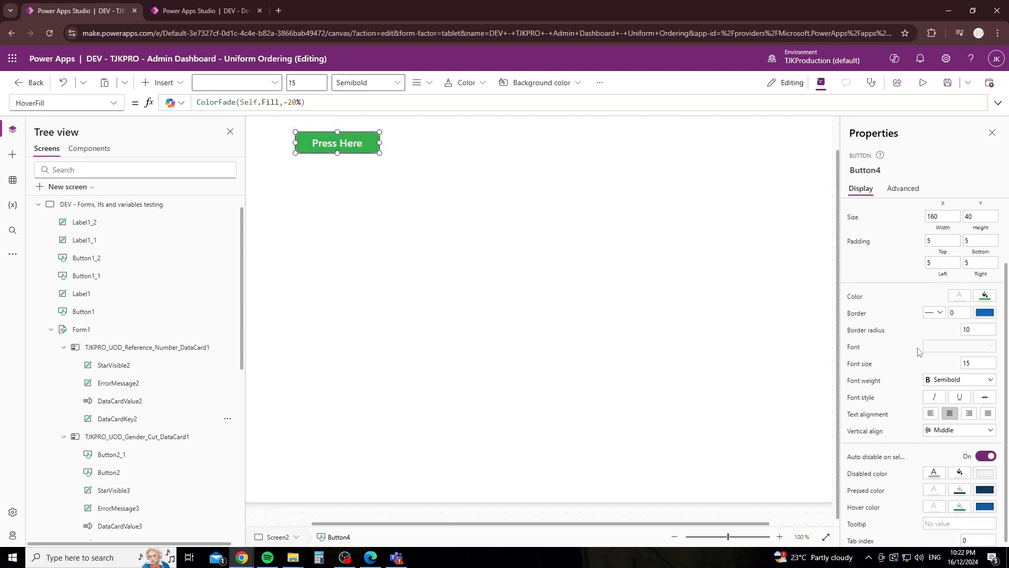
pyautogui.click(959, 485)
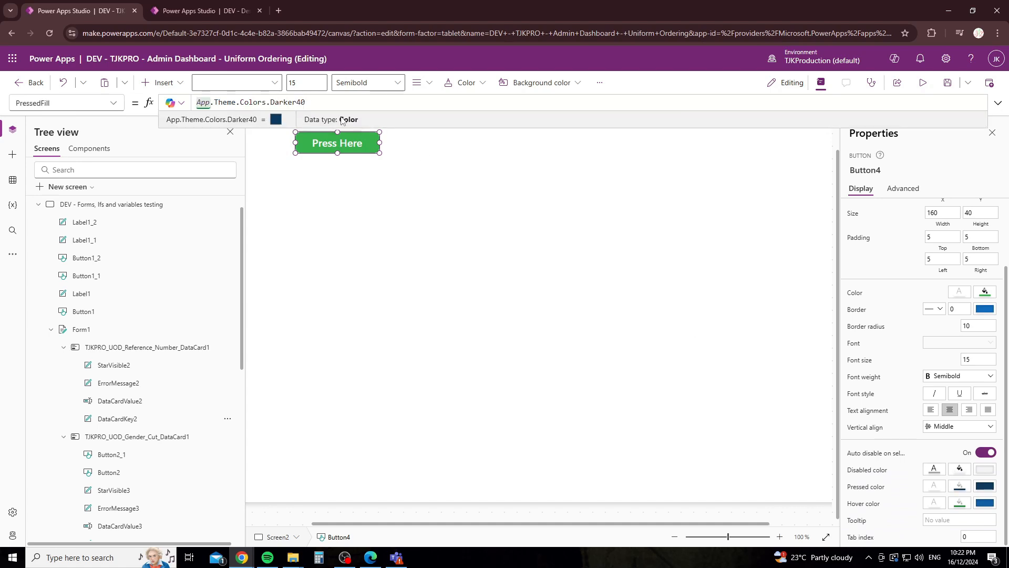
pyautogui.tripleClick(334, 105)
pyautogui.write('self.')
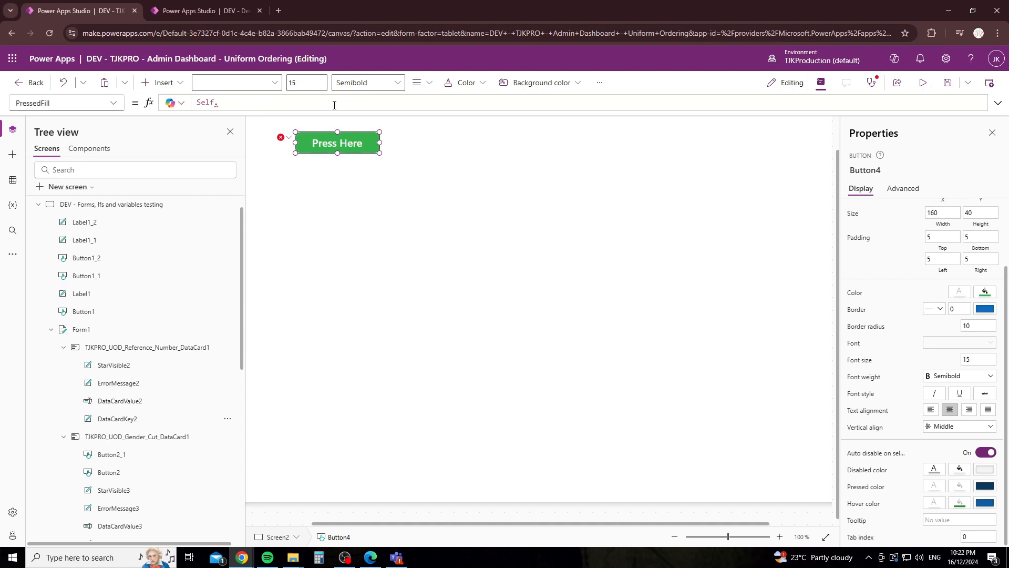
pyautogui.write('Fill')
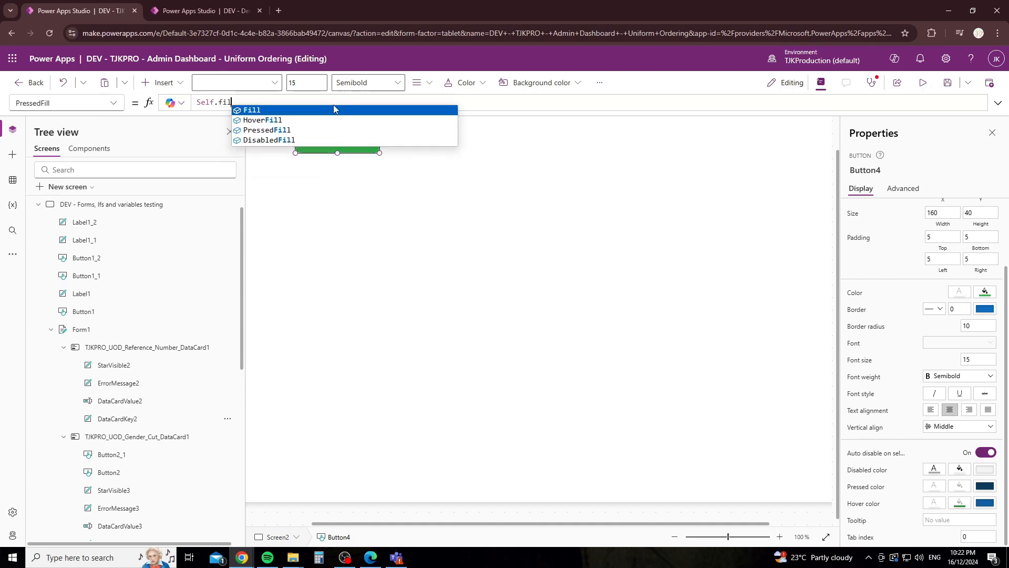
pyautogui.click(449, 175)
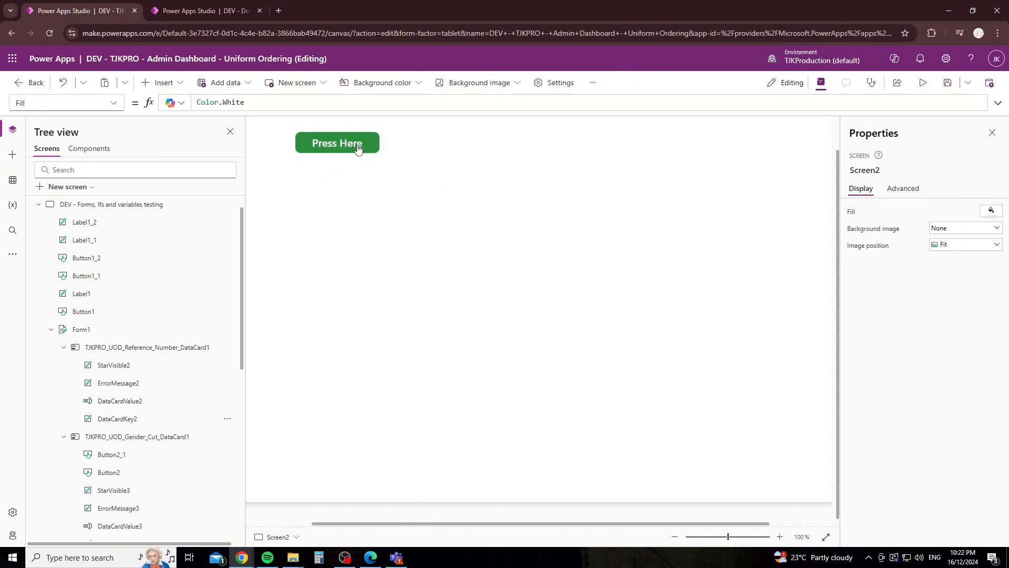
# Close and reopen the properties pane, and select the Press Here button on the canvas.
pyautogui.click(994, 135)
pyautogui.click(821, 83)
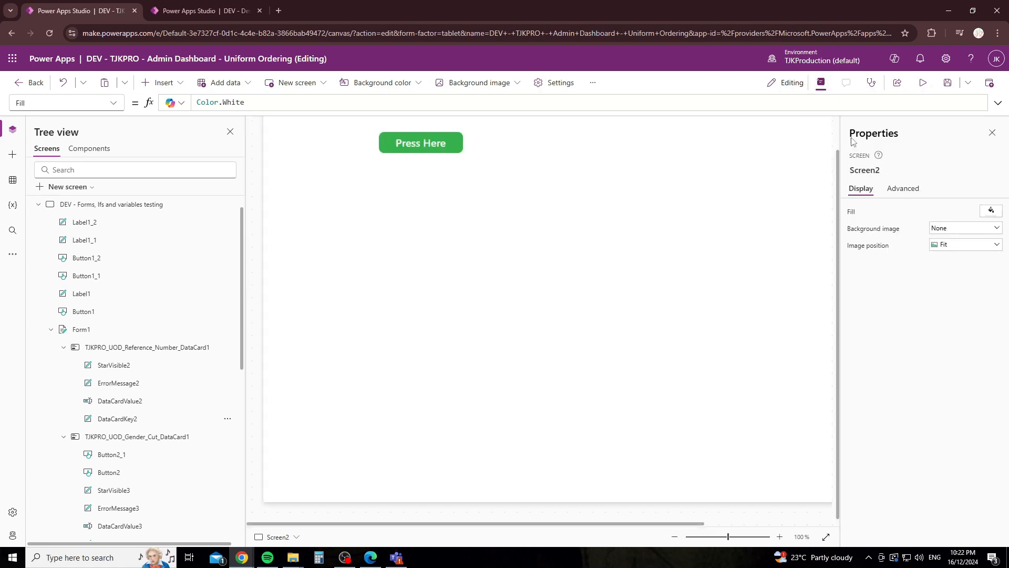
pyautogui.click(441, 143)
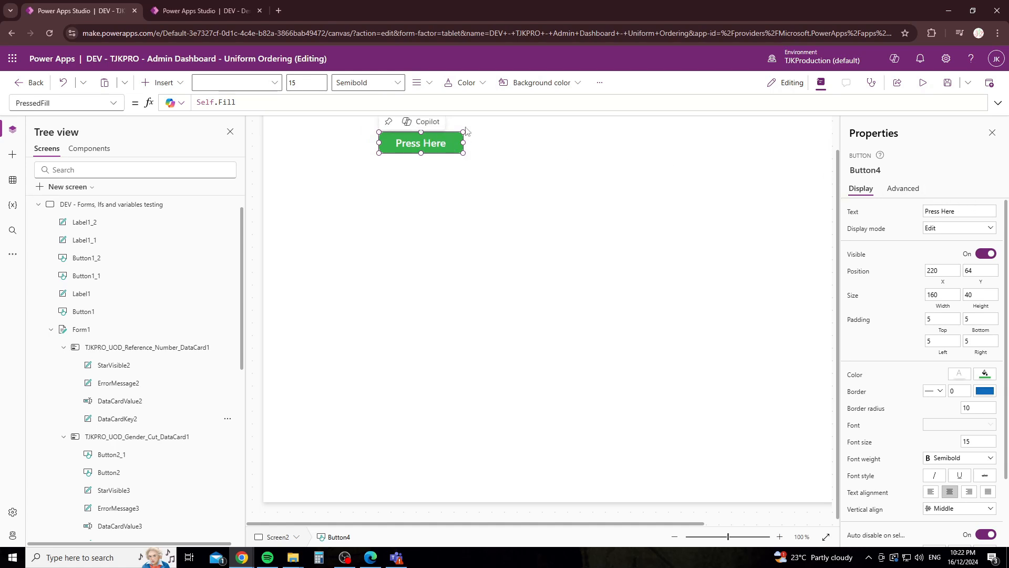
# Move the Press Here button to X 160, Y 90 on the canvas.
pyautogui.click(530, 167)
pyautogui.click(436, 140)
pyautogui.moveTo(436, 139); pyautogui.dragTo(405, 153)
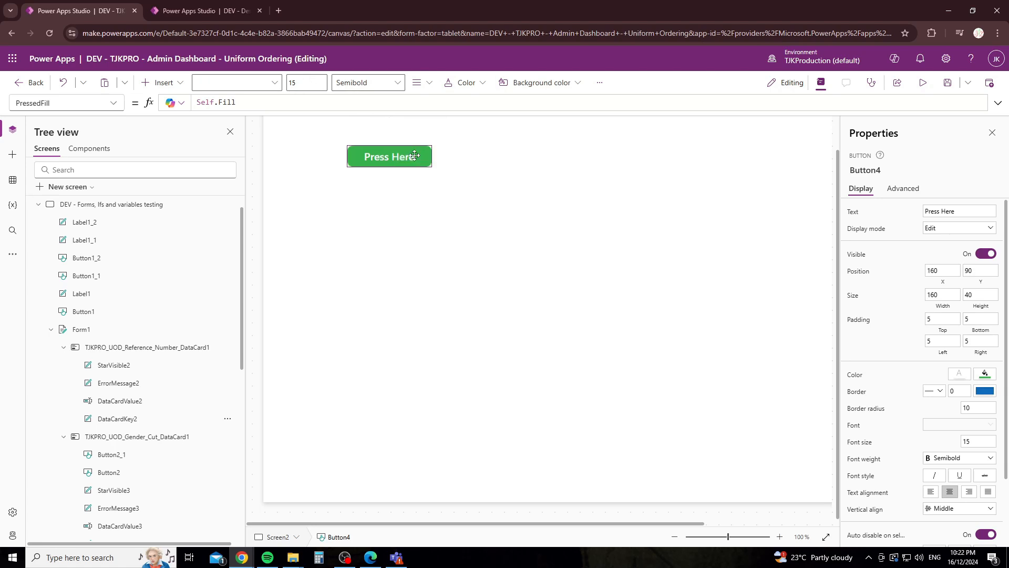
pyautogui.click(541, 171)
# Duplicate the Press Here button and place the copy exactly over the original at X 160, Y 90.
pyautogui.click(421, 156)
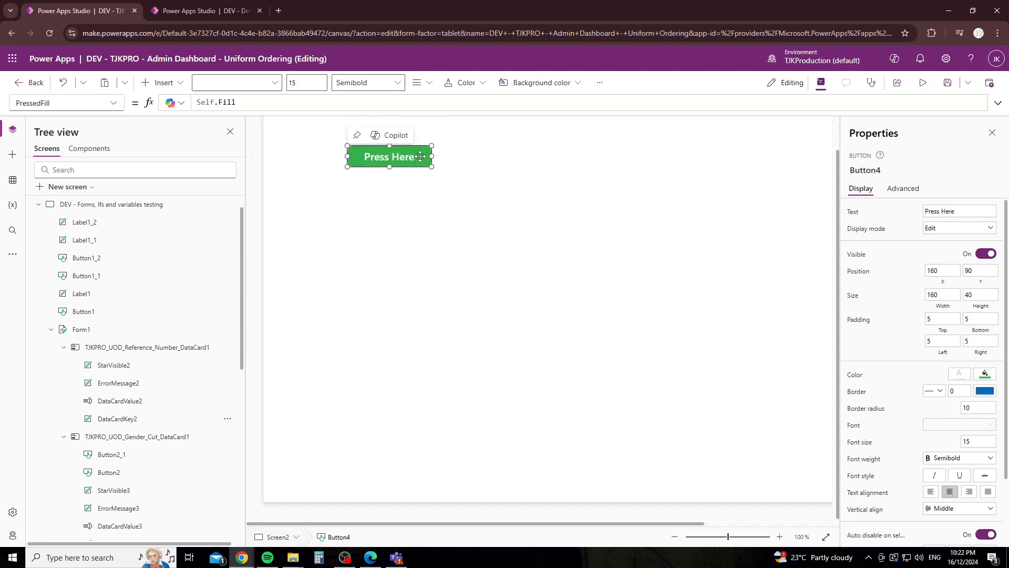
pyautogui.click(492, 161)
pyautogui.hotkey('ctrl', 'v')
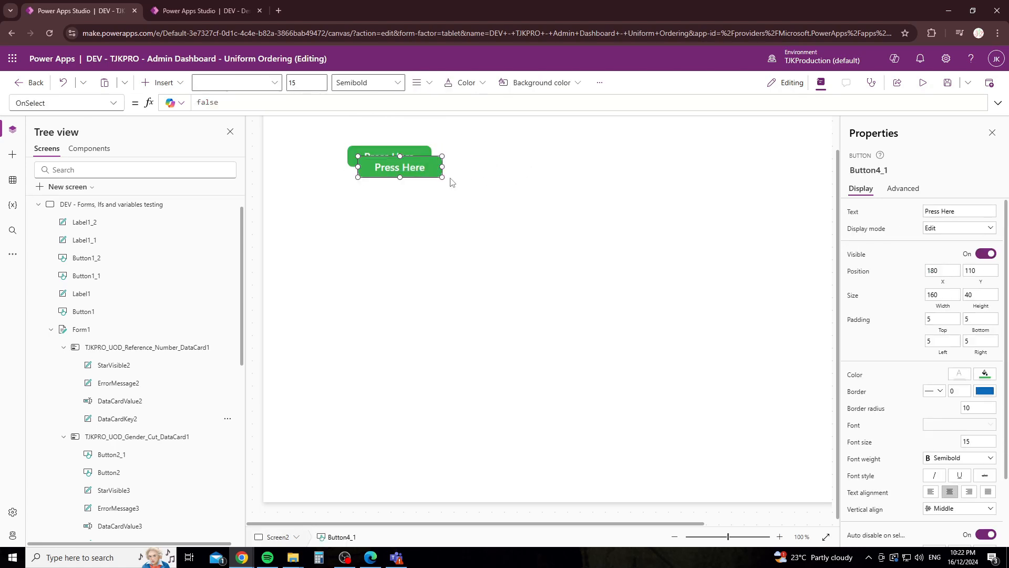
pyautogui.moveTo(413, 164)
pyautogui.mouseDown()
pyautogui.moveTo(393, 153)
pyautogui.moveTo(406, 154)
pyautogui.mouseUp()
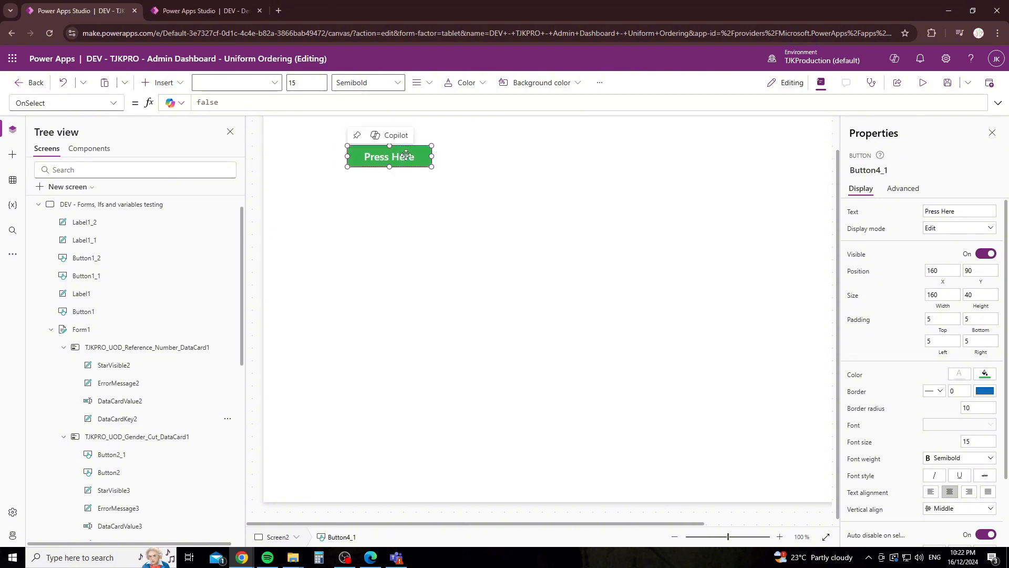
# Nudge the copied button to X 165, Y 95 so that it sits slightly offset from the original.
pyautogui.press('Up')
pyautogui.press('Left')
pyautogui.press('Down')
pyautogui.press('Right')
pyautogui.press('Up')
pyautogui.press('Left')
pyautogui.press('Right')
pyautogui.press('Down')
pyautogui.press('Right')
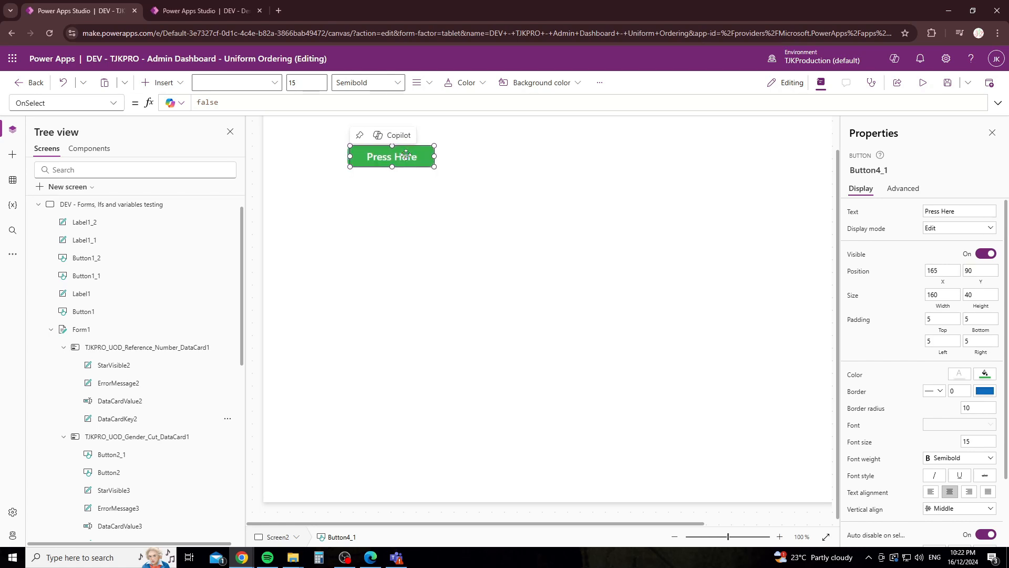
pyautogui.press('Down')
# Reorder the copied button so that it lies behind the original Press Here button.
pyautogui.rightClick(406, 154)
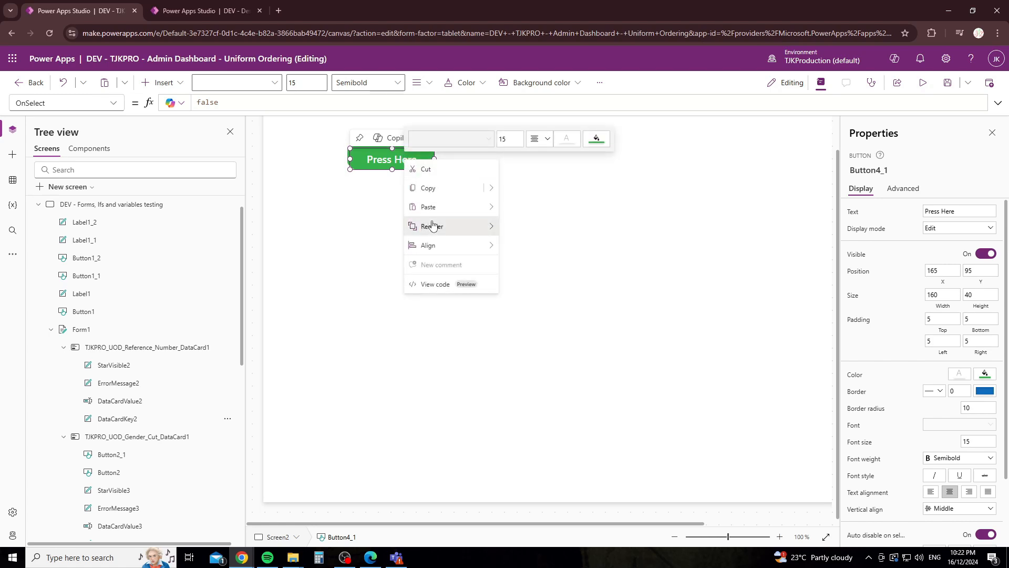
pyautogui.moveTo(432, 226)
pyautogui.click(523, 269)
# Clear the copied button's text and set its fill to the standard black RGBA(0, 0, 0, 1).
pyautogui.click(951, 210)
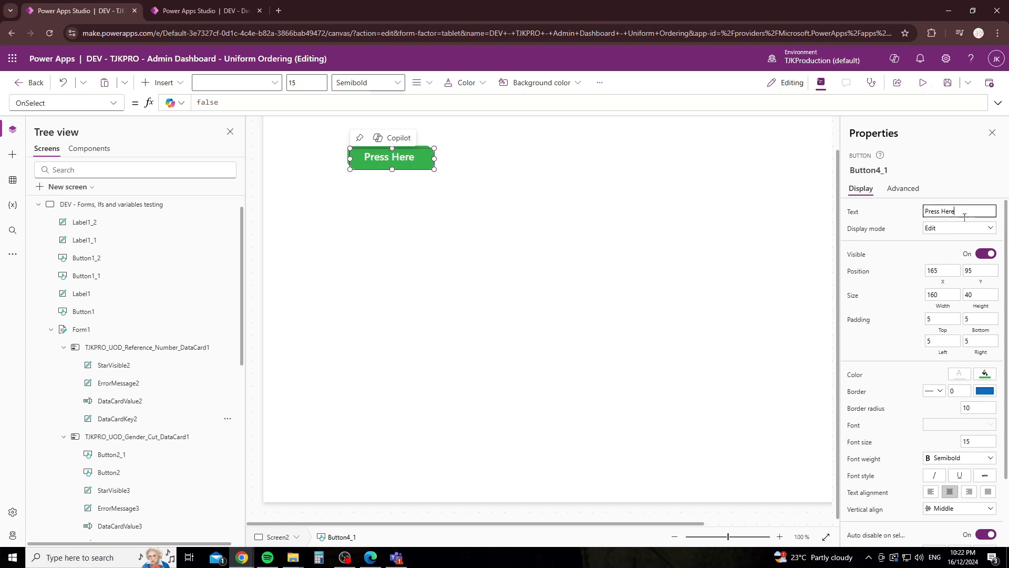
pyautogui.hotkey('ctrl', 'a')
pyautogui.press('BackSpace')
pyautogui.click(985, 374)
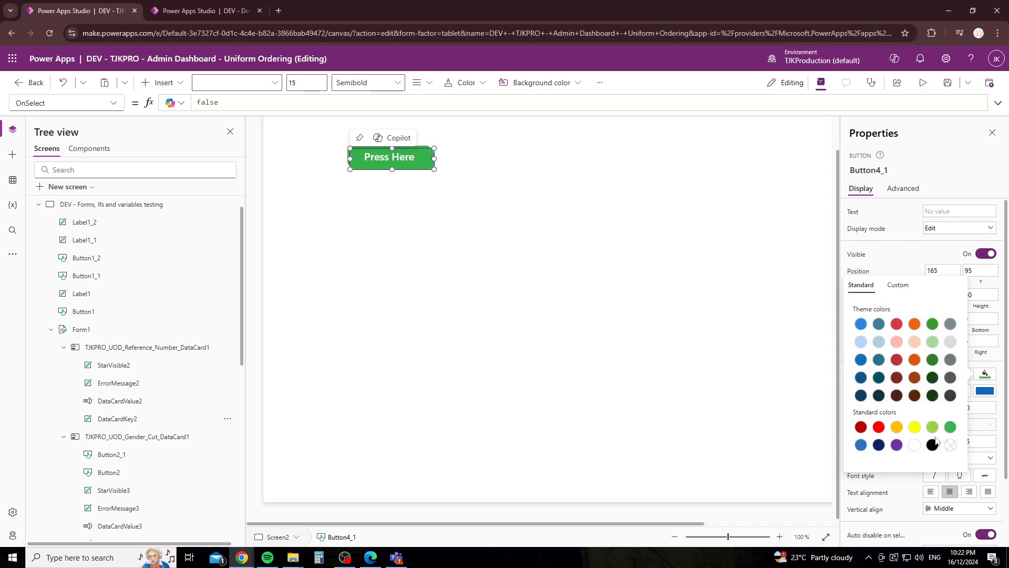
pyautogui.click(932, 447)
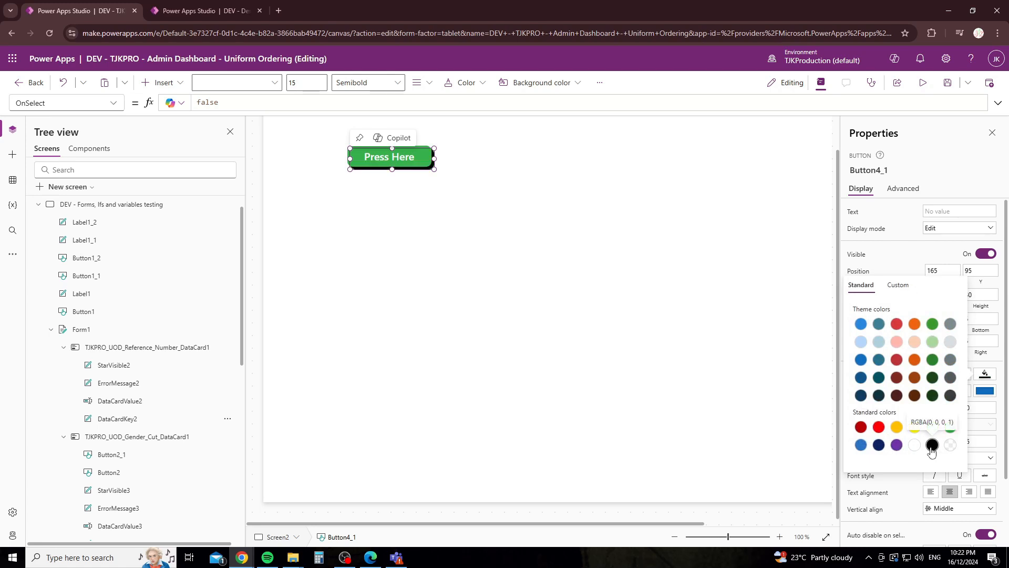
# Check the copied button's Fill formula and set the alpha of its black fill to 20.
pyautogui.click(899, 285)
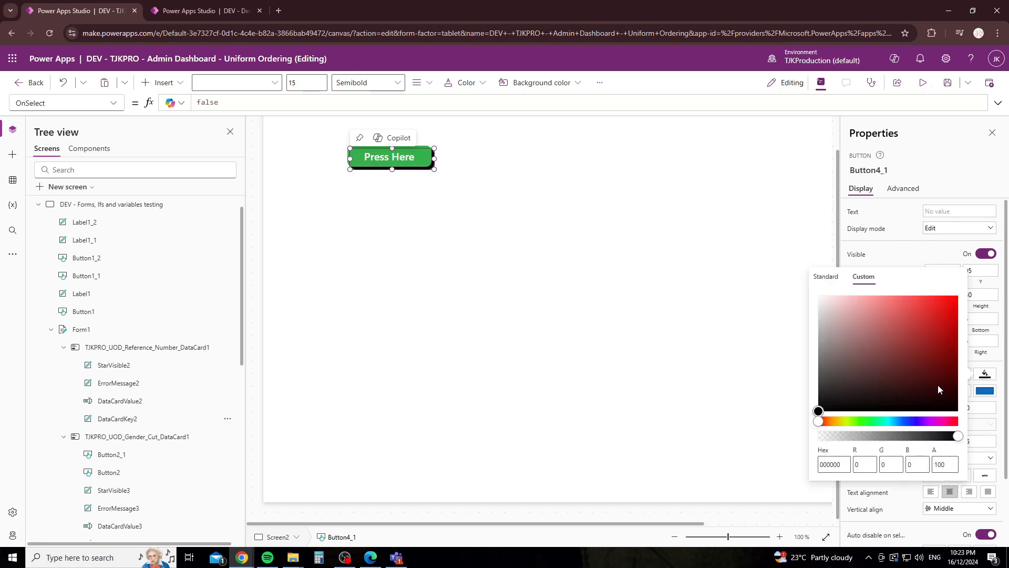
pyautogui.click(826, 278)
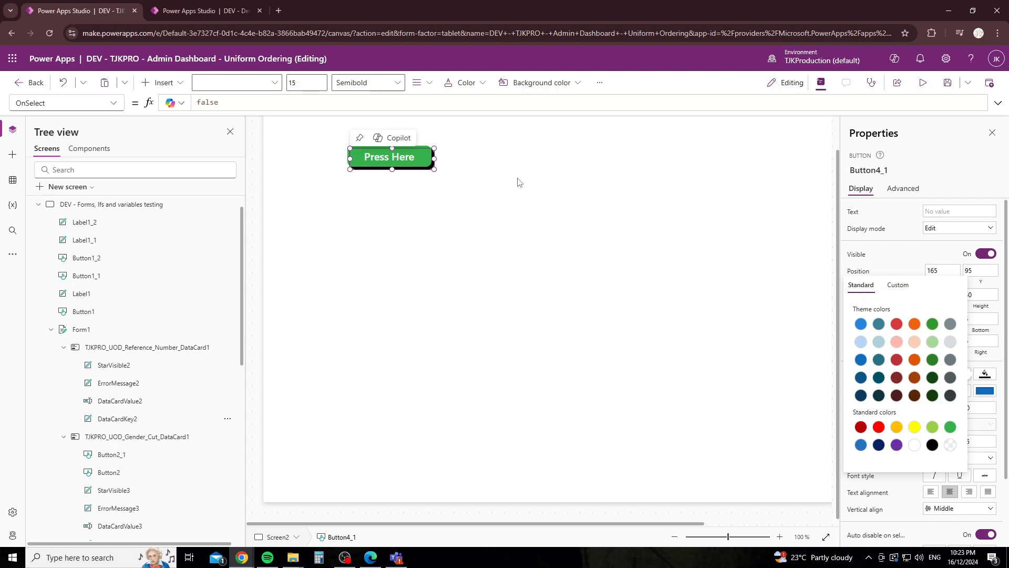
pyautogui.click(116, 104)
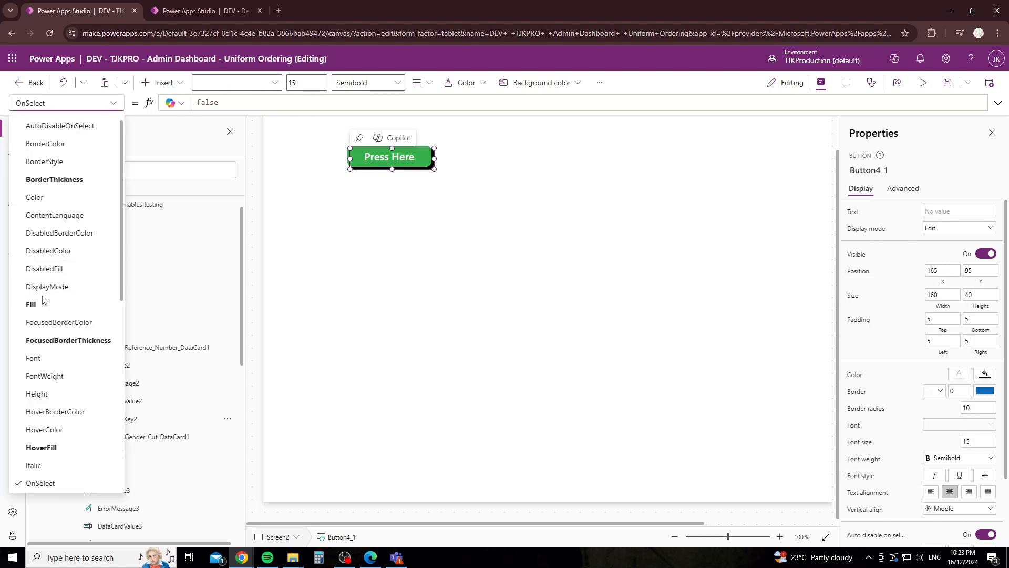
pyautogui.write('Fill')
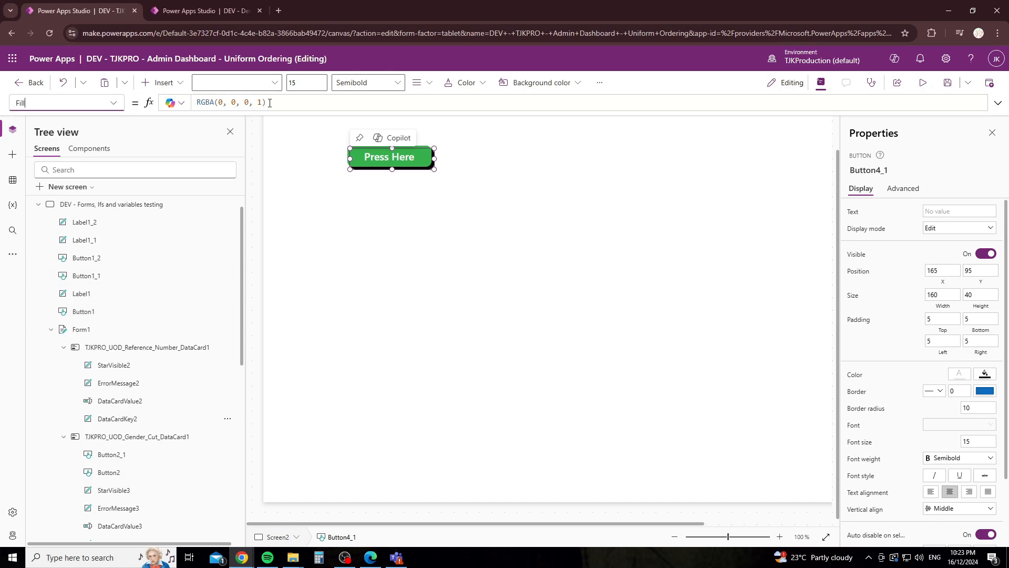
pyautogui.click(986, 374)
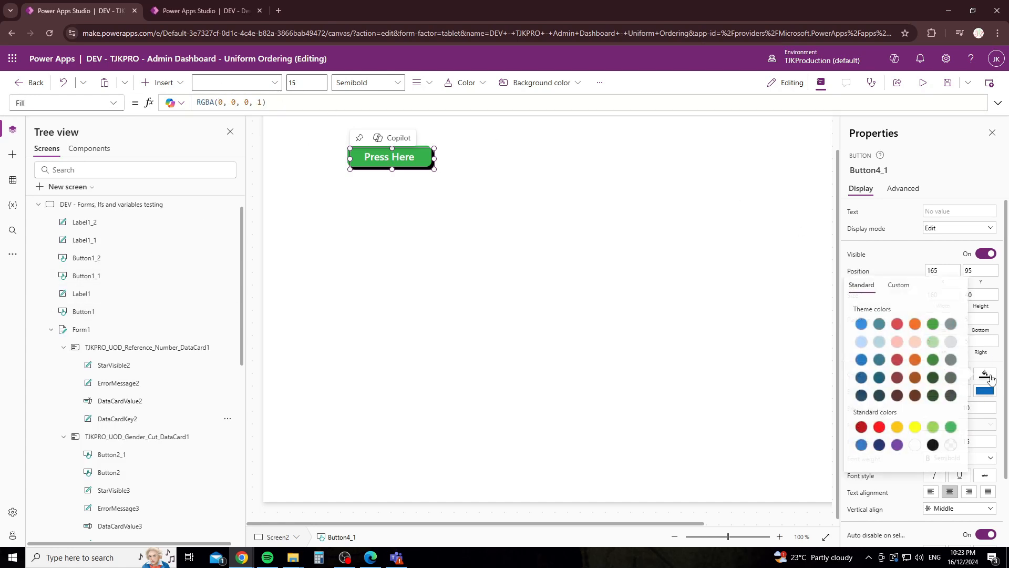
pyautogui.click(900, 285)
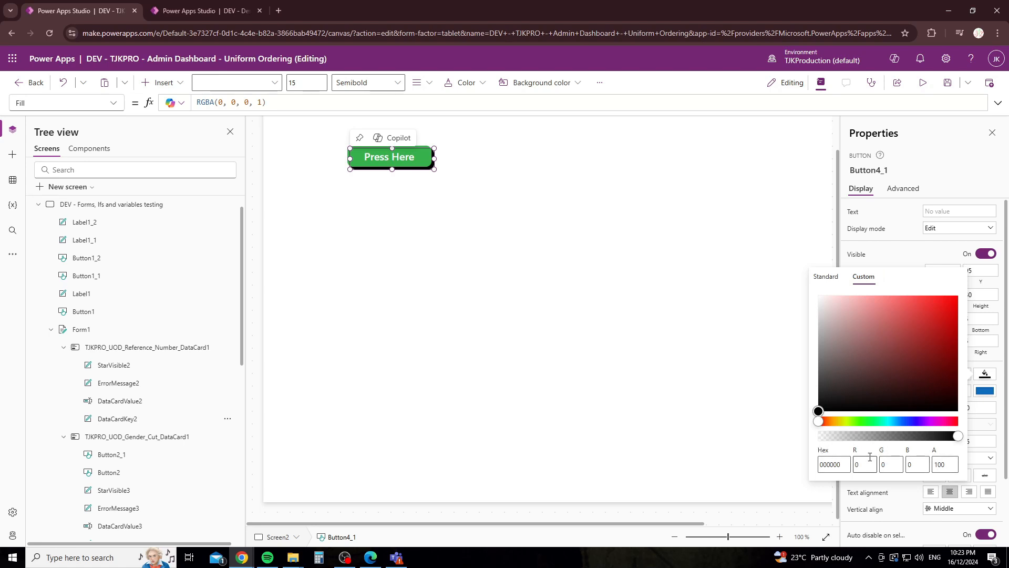
pyautogui.doubleClick(946, 464)
pyautogui.write('20')
pyautogui.click(644, 284)
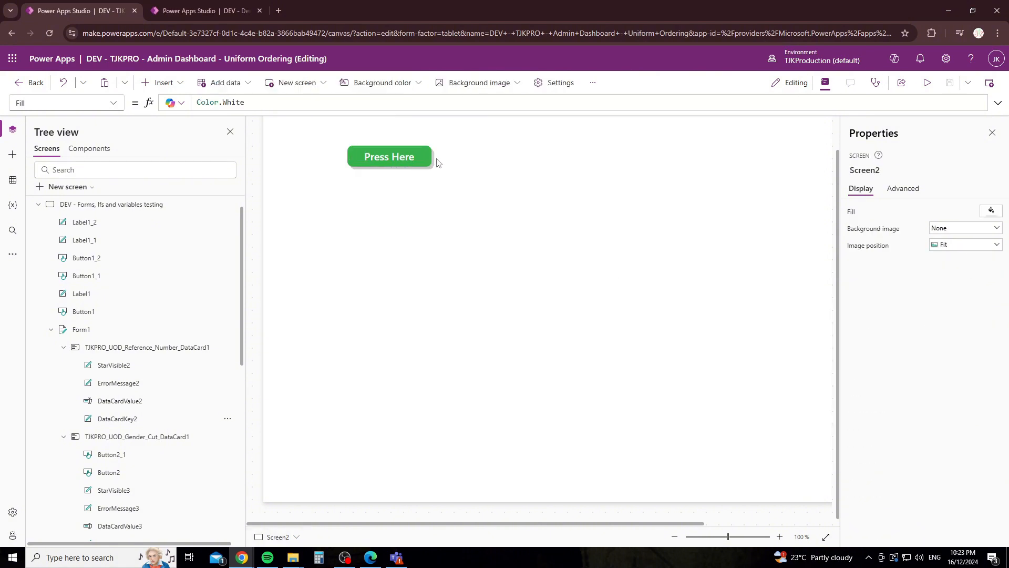
# Select the Press Here button together with its shadow copy and group them.
pyautogui.moveTo(446, 138); pyautogui.dragTo(326, 221)
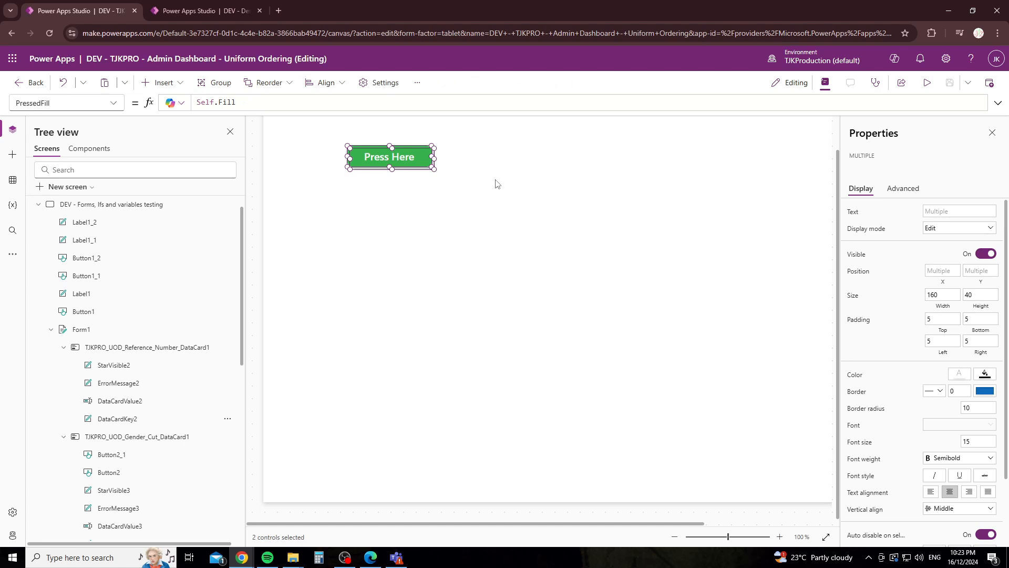
pyautogui.click(513, 199)
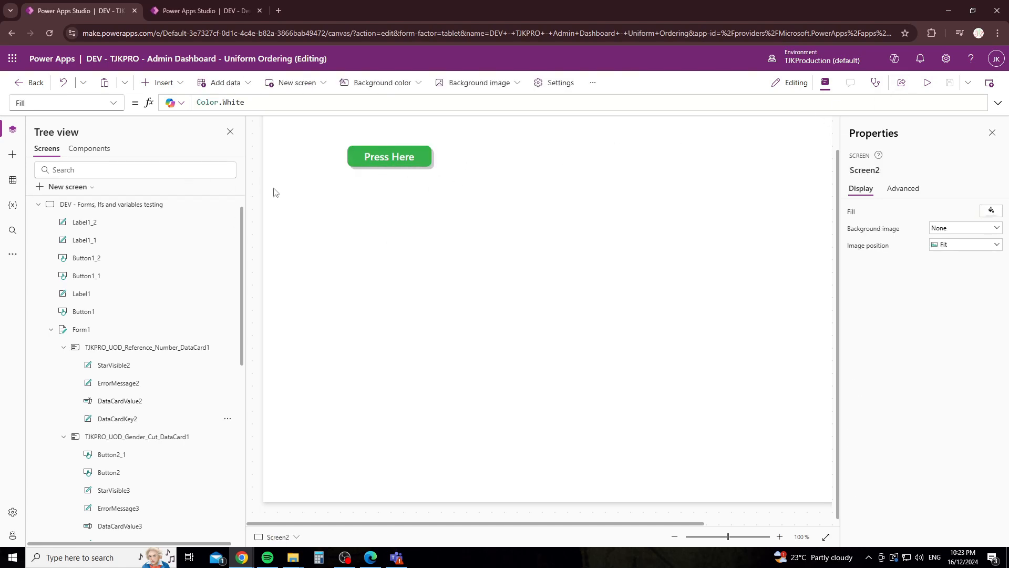
pyautogui.moveTo(314, 130); pyautogui.dragTo(618, 270)
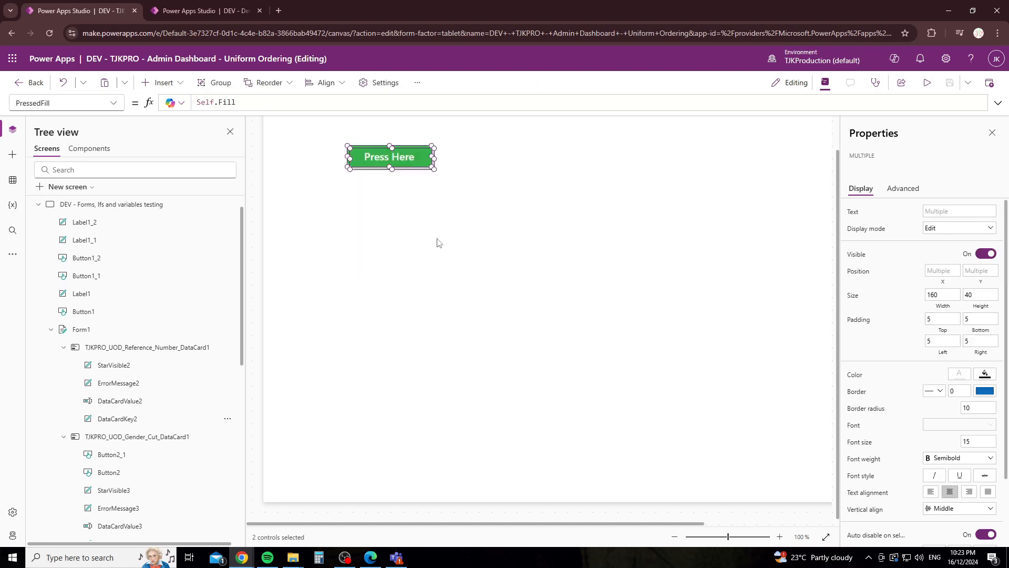
pyautogui.click(496, 232)
pyautogui.moveTo(475, 138); pyautogui.dragTo(290, 243)
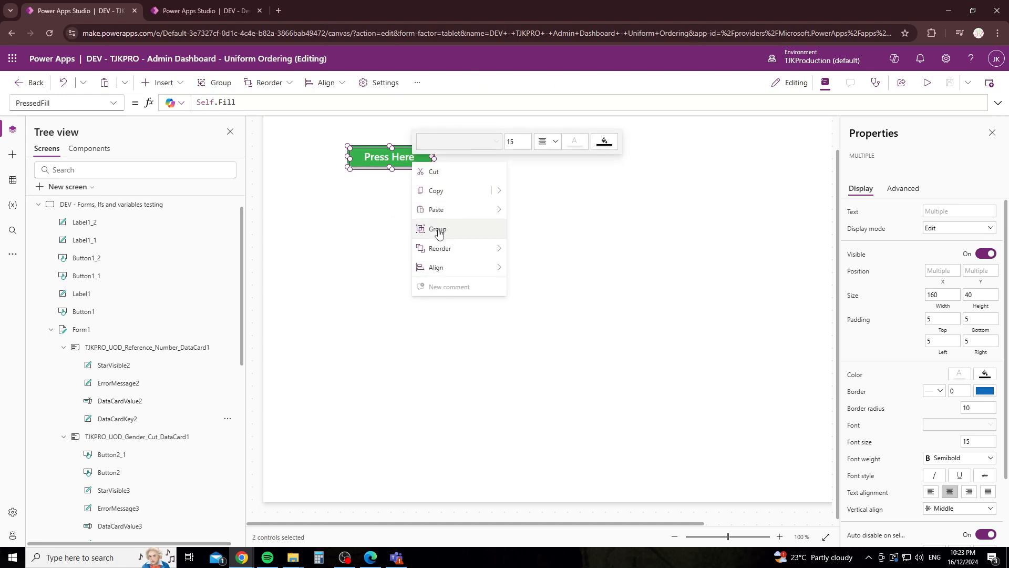
pyautogui.click(457, 230)
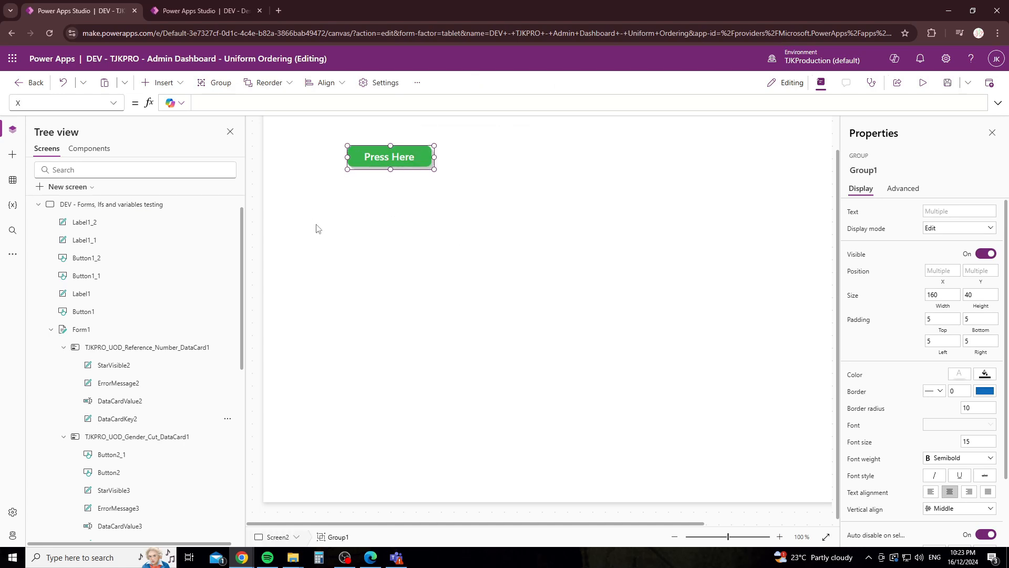
# Move the grouped button and shadow so that the button sits at X 75, Y 105.
pyautogui.click(315, 230)
pyautogui.click(396, 158)
pyautogui.moveTo(413, 142); pyautogui.dragTo(369, 150)
pyautogui.click(527, 230)
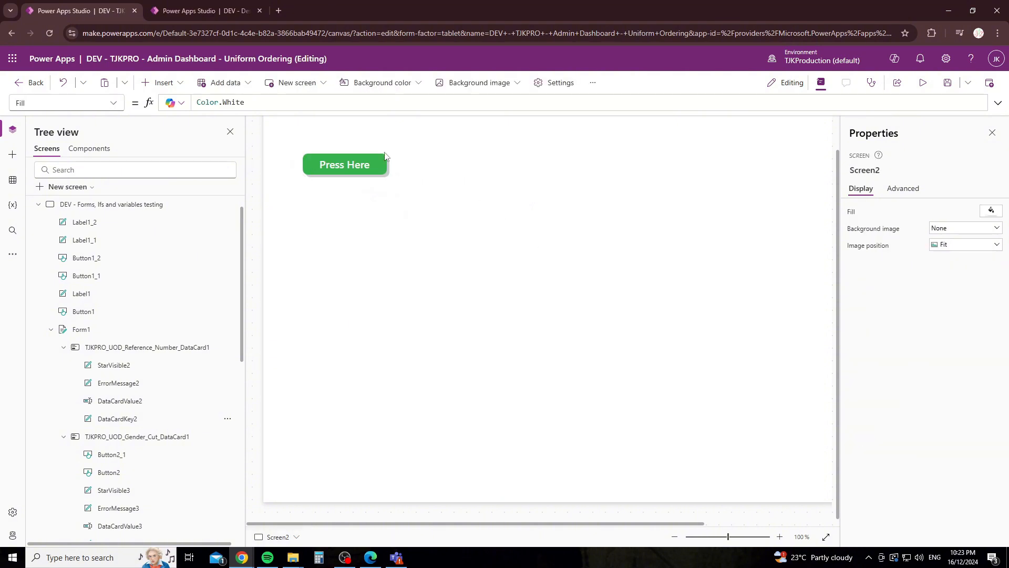
pyautogui.click(323, 164)
pyautogui.click(618, 249)
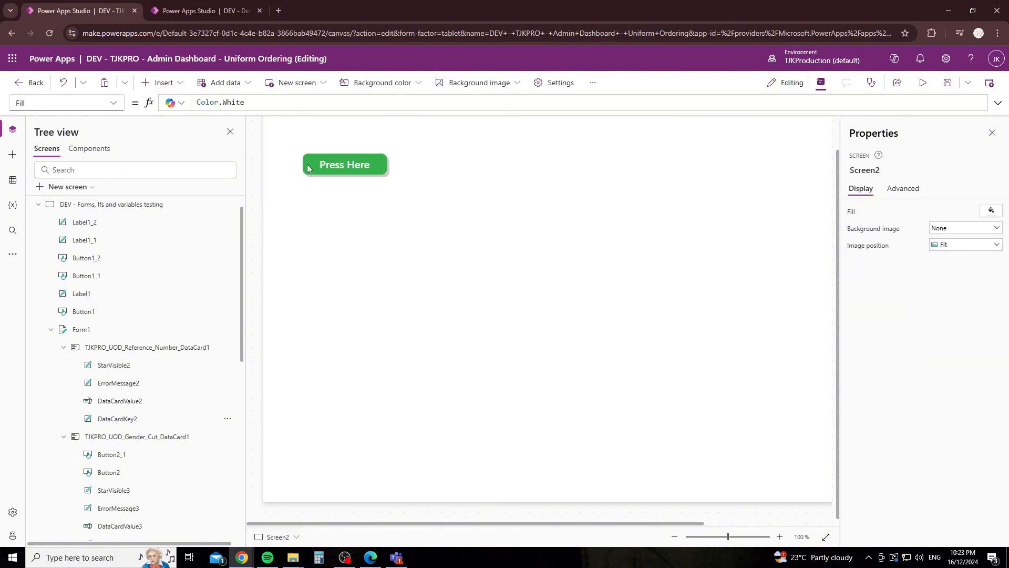
# Insert a container and move it beside the grouped button, to X 300, Y 75.
pyautogui.click(163, 82)
pyautogui.write('contain')
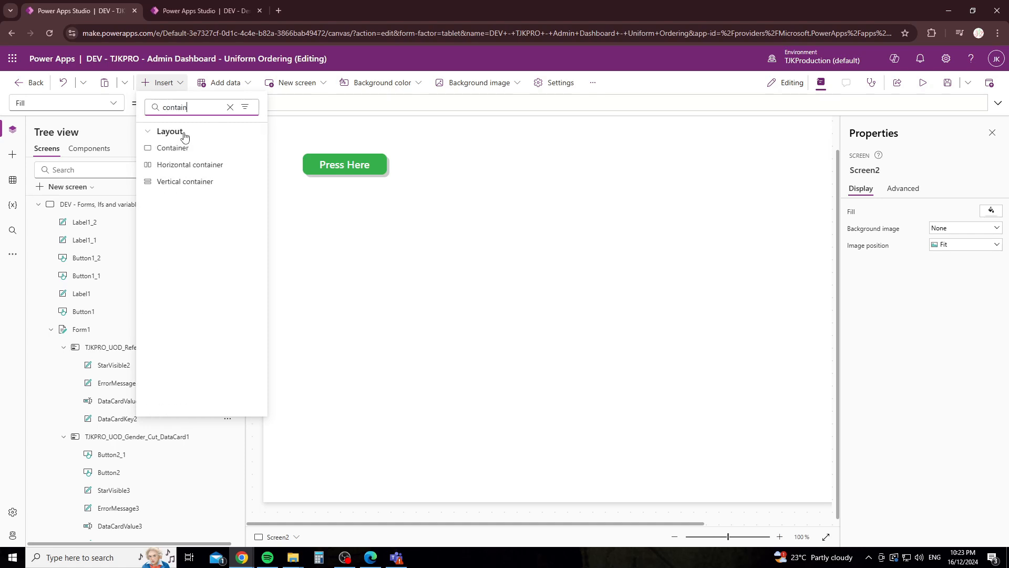
pyautogui.click(181, 149)
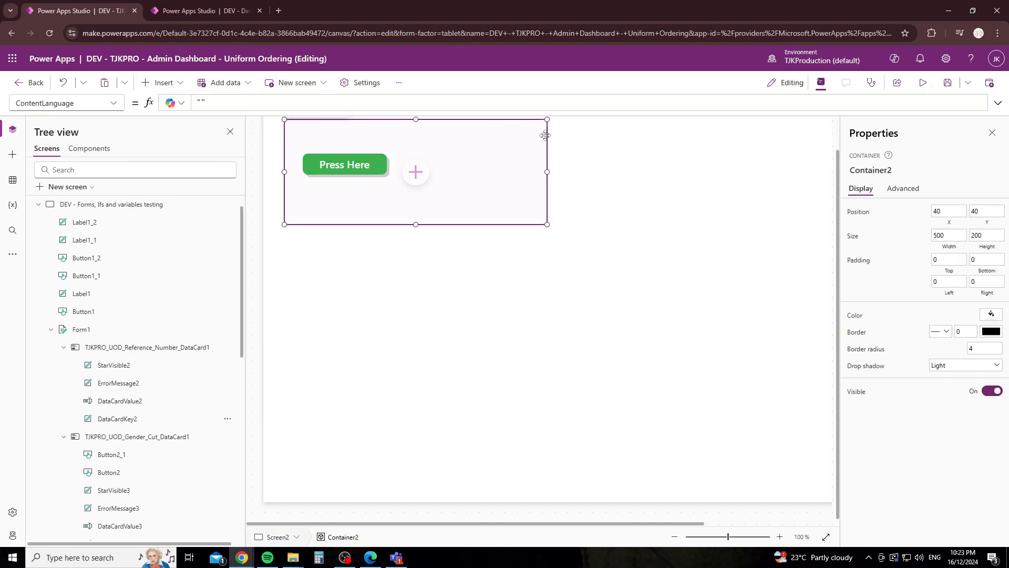
pyautogui.moveTo(547, 135); pyautogui.dragTo(662, 138)
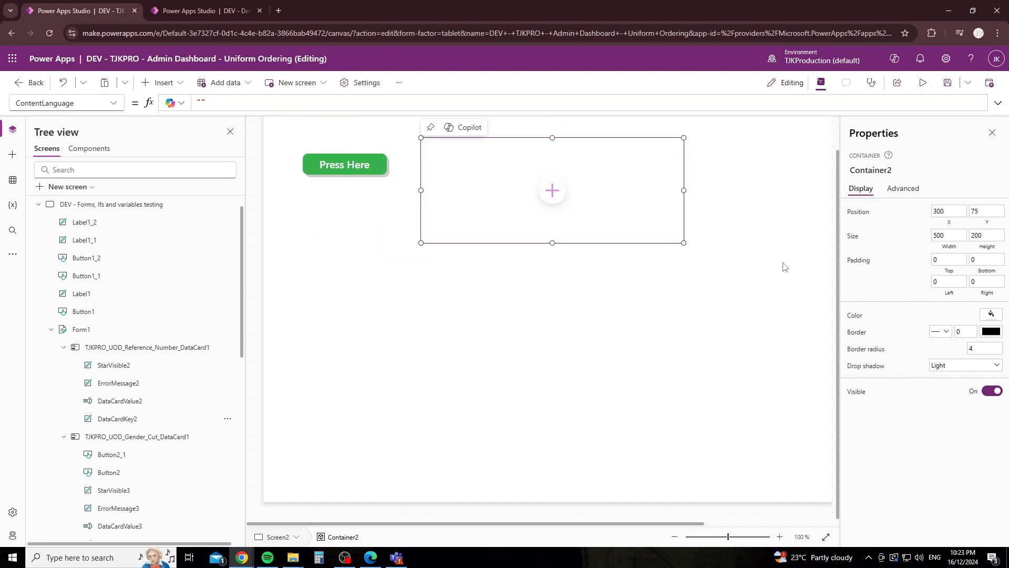
# Try out the container's drop shadow options and set the shadow to ExtraBold.
pyautogui.click(945, 370)
pyautogui.click(940, 379)
pyautogui.click(953, 365)
pyautogui.click(944, 454)
pyautogui.click(583, 330)
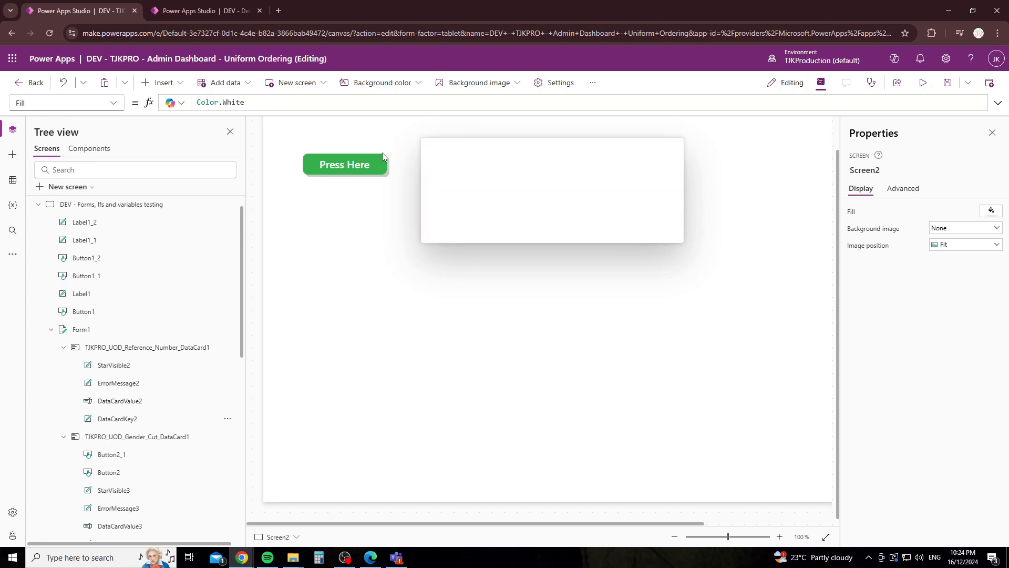
pyautogui.click(158, 83)
pyautogui.write('html')
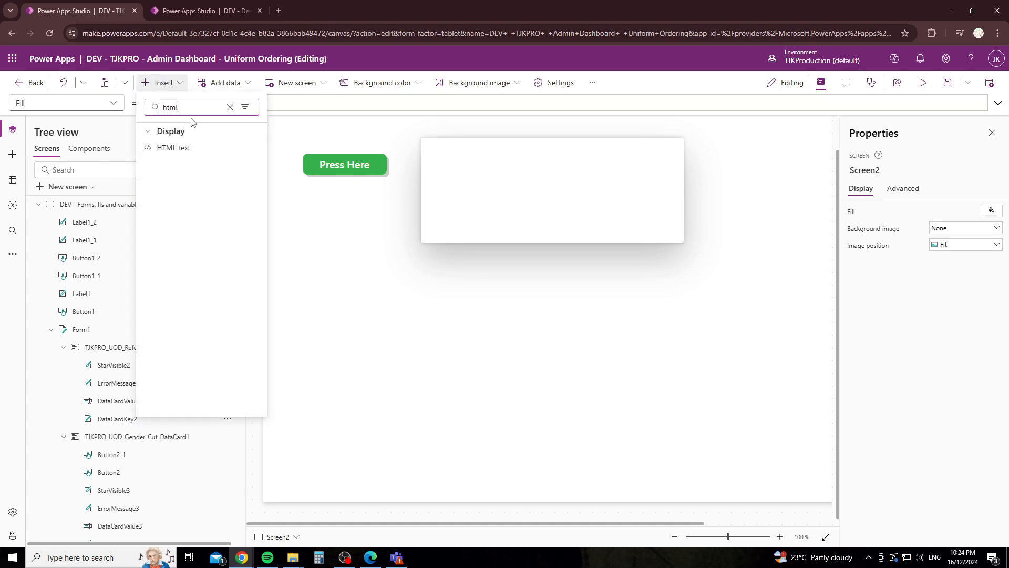
pyautogui.click(187, 150)
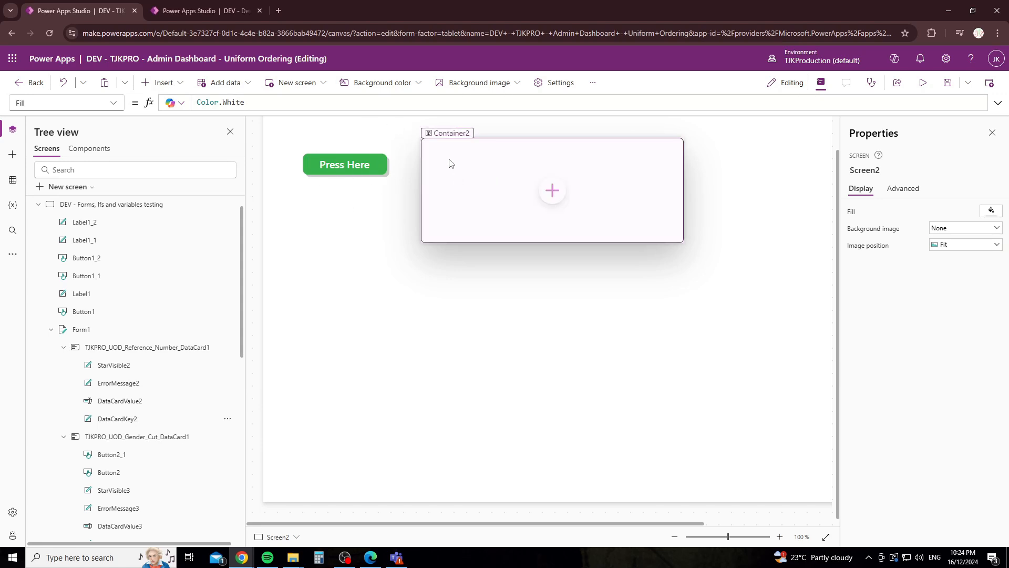
# Set the container's drop shadow to Regular.
pyautogui.click(672, 162)
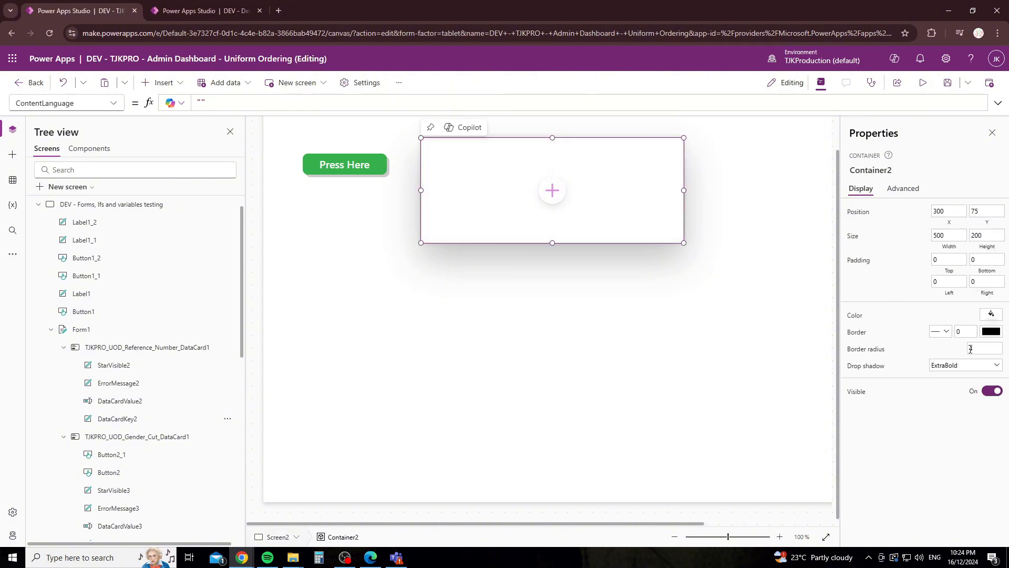
pyautogui.click(972, 365)
pyautogui.click(948, 419)
pyautogui.click(713, 320)
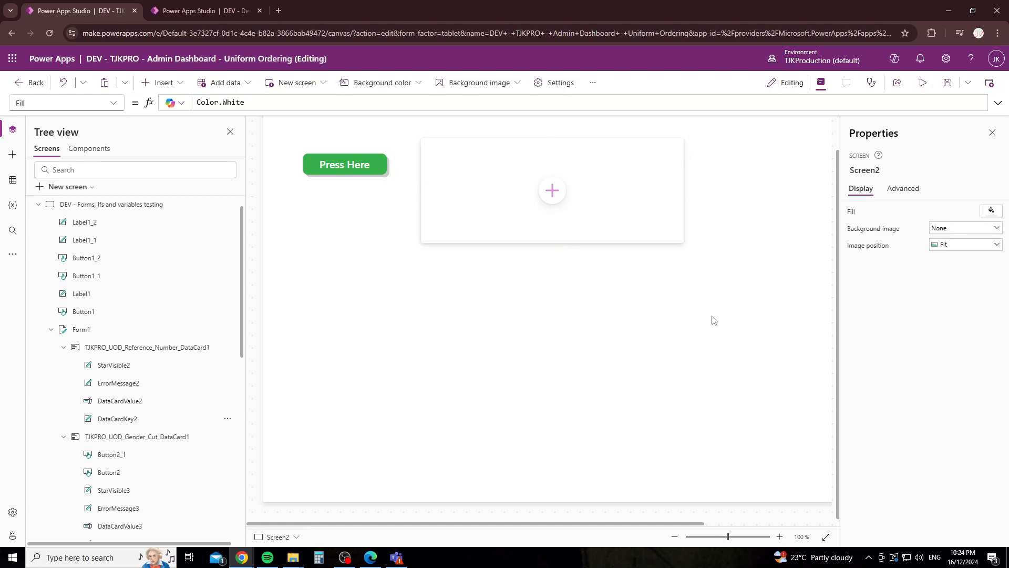
pyautogui.click(600, 183)
pyautogui.click(160, 82)
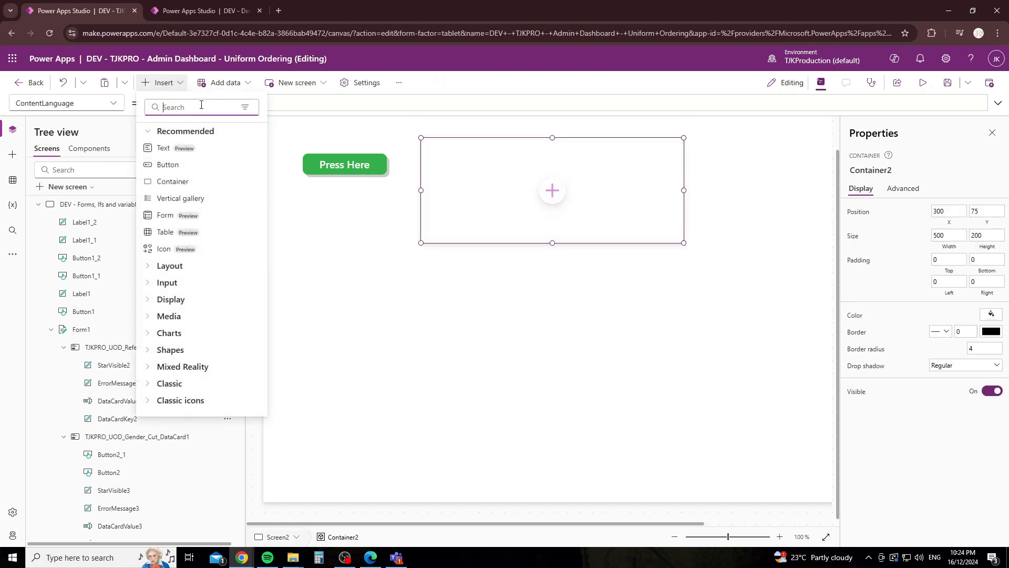
pyautogui.write('but')
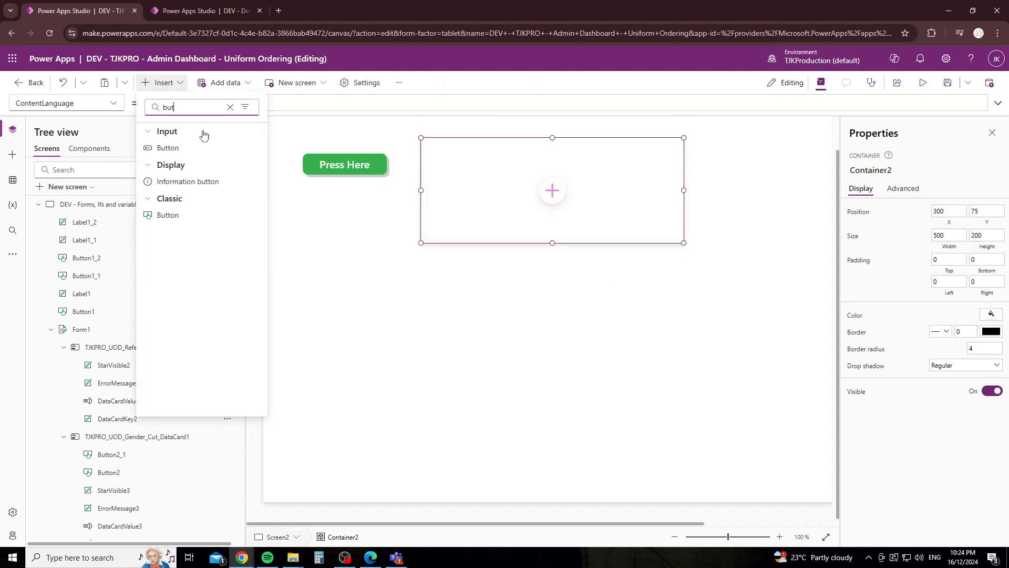
# Copy the green Press Here button and paste it inside the container.
pyautogui.click(314, 171)
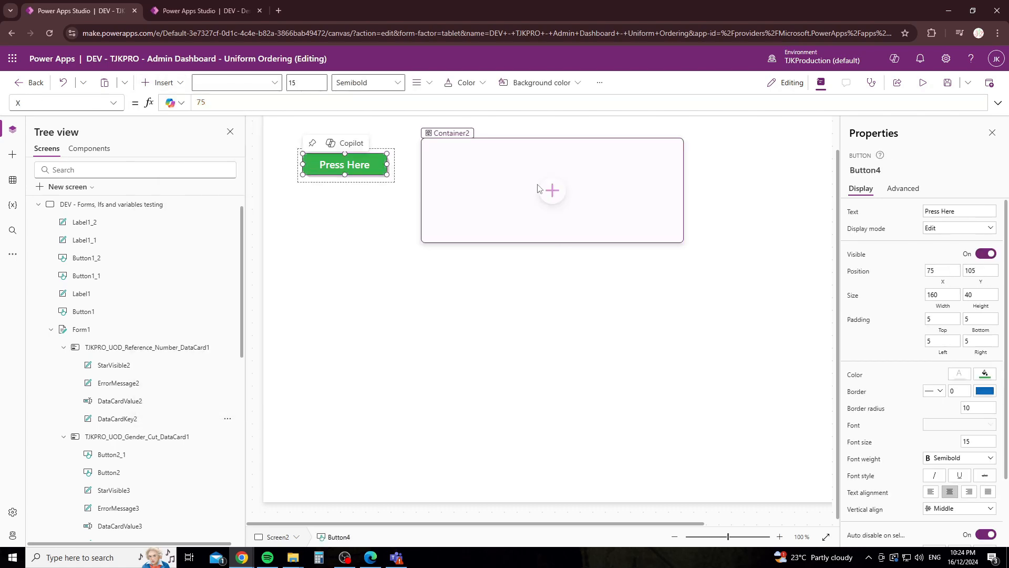
pyautogui.click(500, 169)
pyautogui.hotkey('ctrl', 'v')
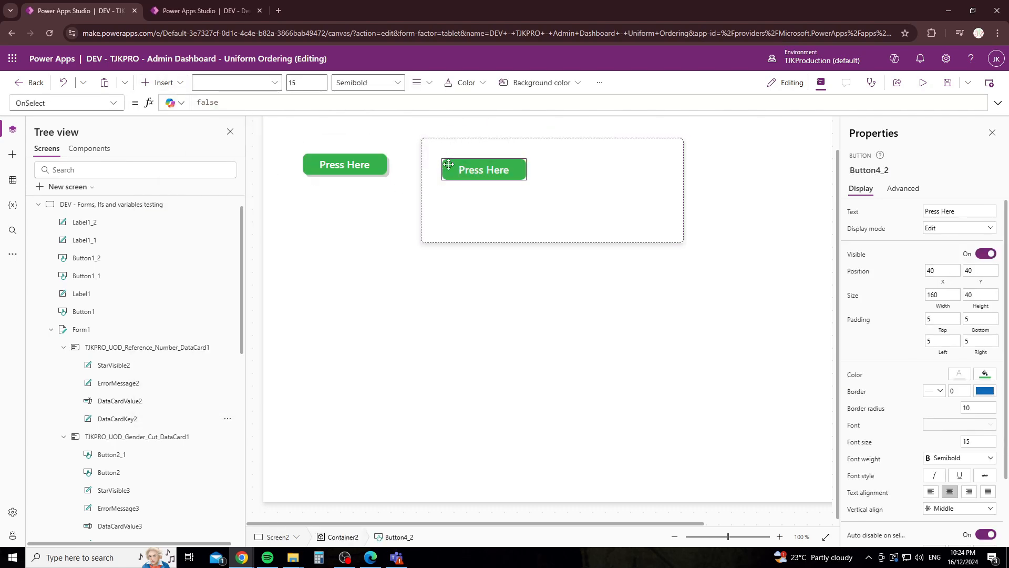
# Move the pasted button to X 0, Y 0 inside the container and set its Width to Parent.Width.
pyautogui.moveTo(448, 165); pyautogui.dragTo(427, 143)
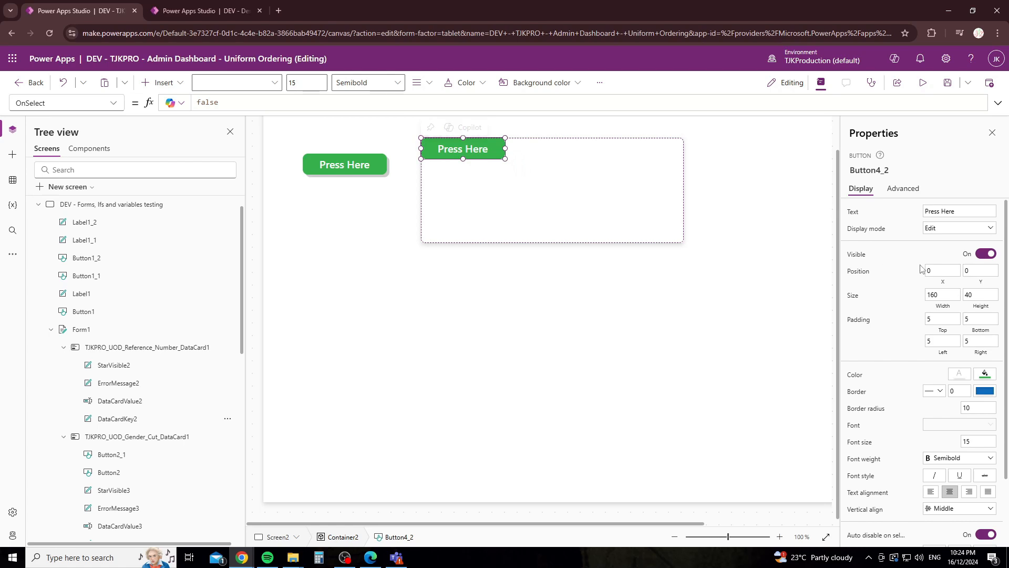
pyautogui.click(940, 270)
pyautogui.click(119, 107)
pyautogui.click(99, 103)
pyautogui.scroll(-8, 78, 342)
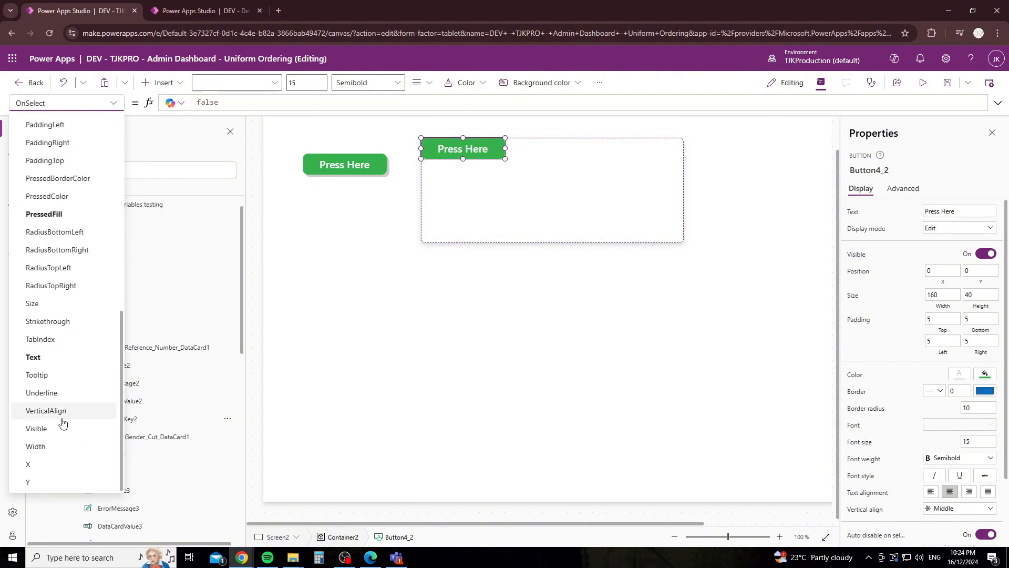
pyautogui.click(35, 447)
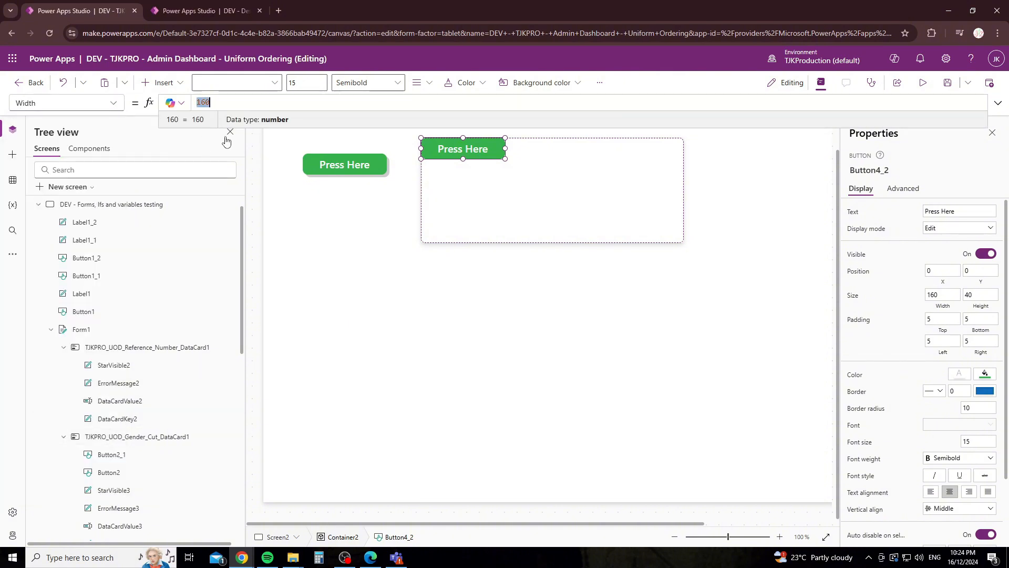
pyautogui.write('parent.w')
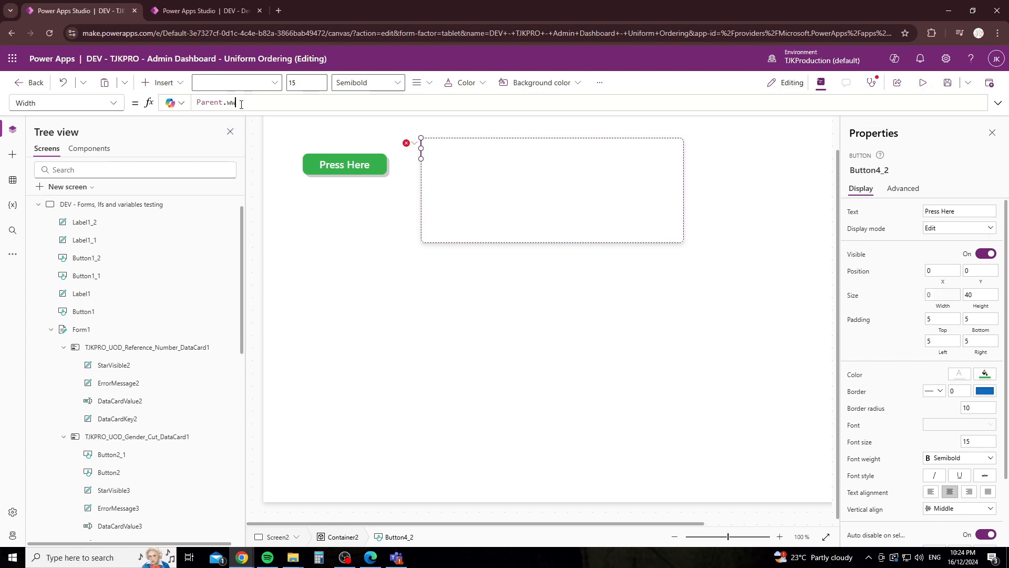
pyautogui.write('idth')
pyautogui.press('Tab')
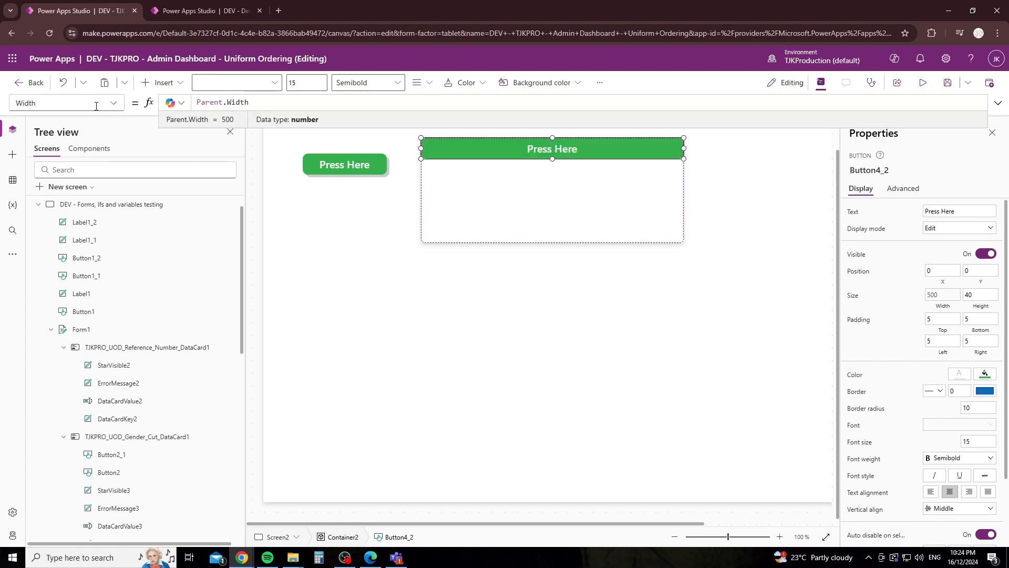
# Set the Height property of the button in the container to Parent.Height.
pyautogui.click(109, 108)
pyautogui.scroll(3, 33, 198)
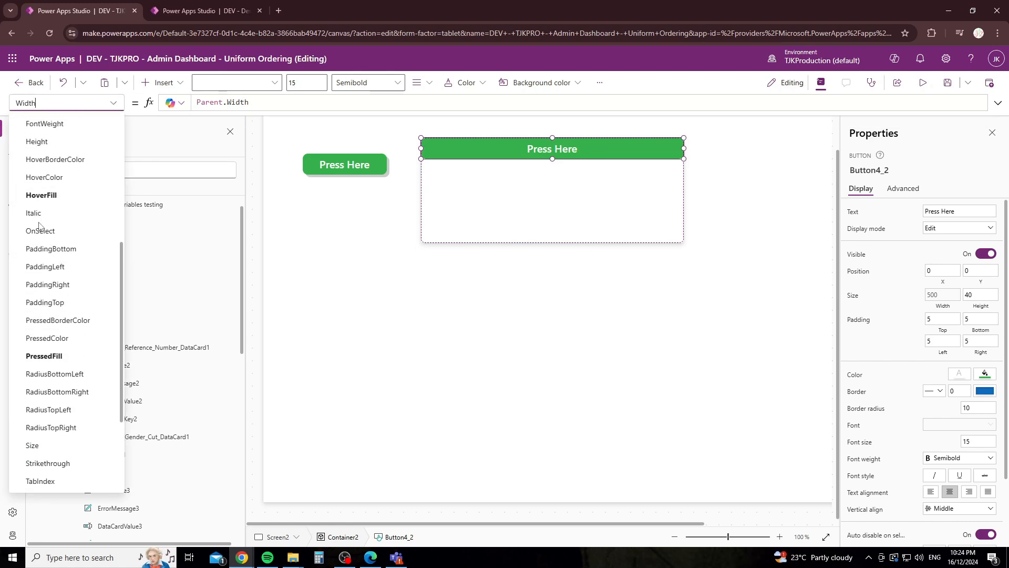
pyautogui.scroll(3, 42, 210)
pyautogui.scroll(3, 47, 288)
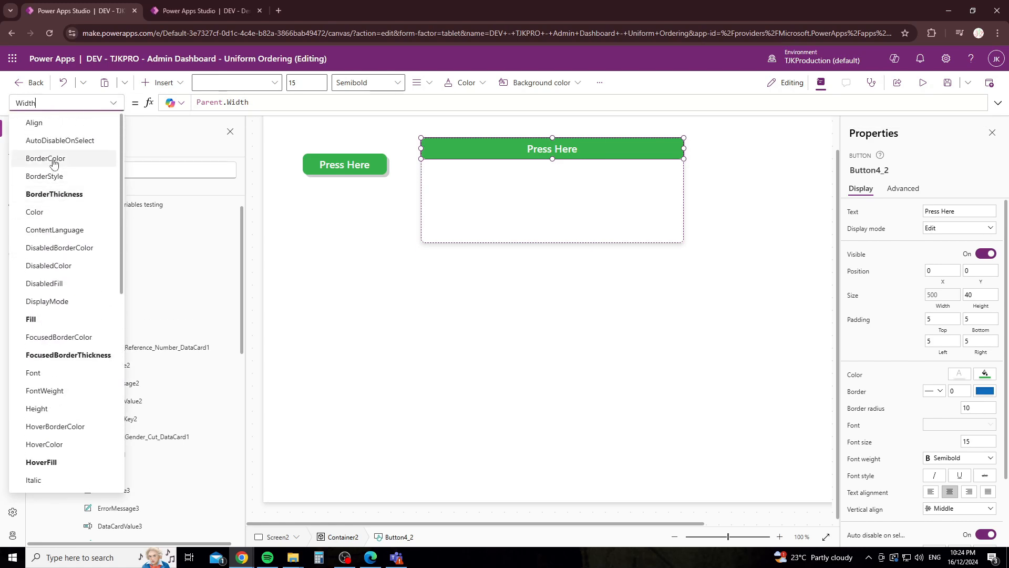
pyautogui.scroll(-3, 64, 277)
pyautogui.click(37, 250)
pyautogui.doubleClick(223, 102)
pyautogui.write('par')
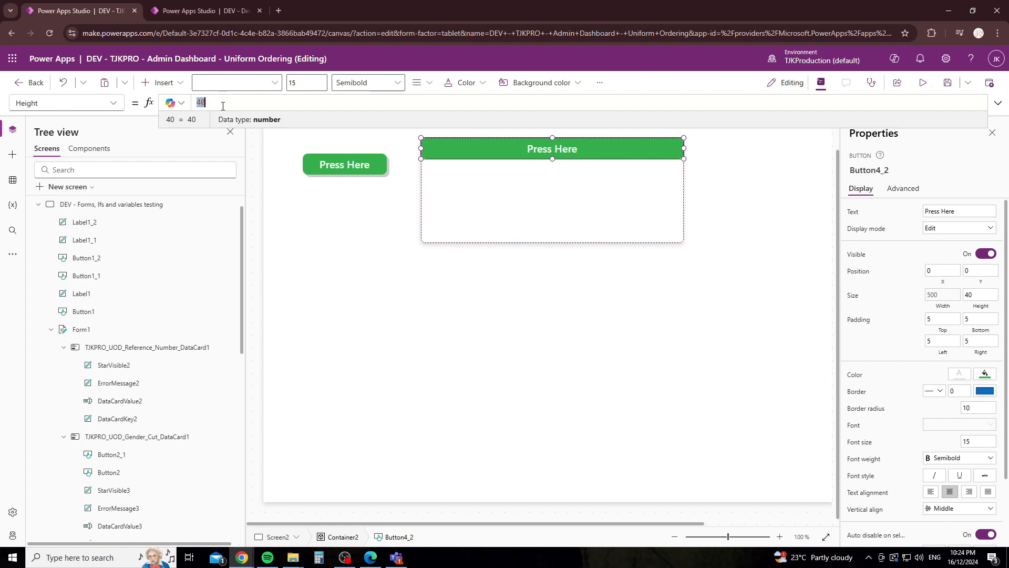
pyautogui.write('ent.Height')
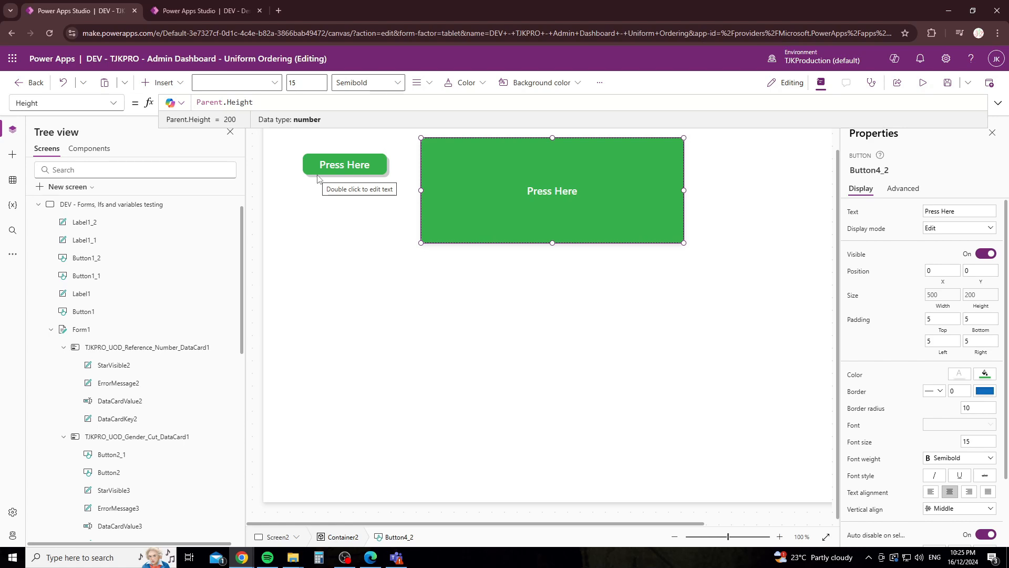
# Resize the container around the button to a width of 120 and a height of 40.
pyautogui.click(51, 329)
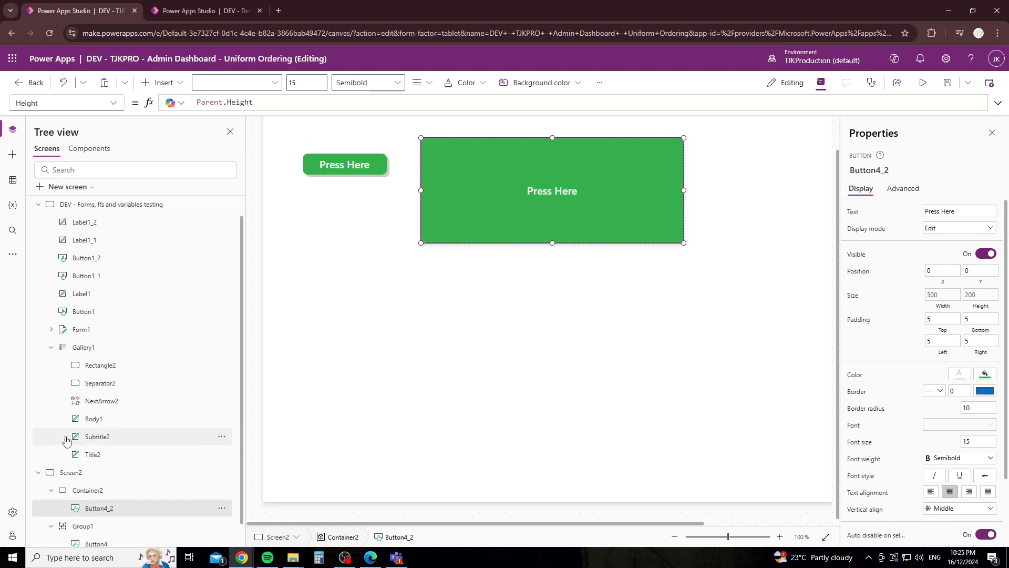
pyautogui.click(115, 491)
pyautogui.click(942, 235)
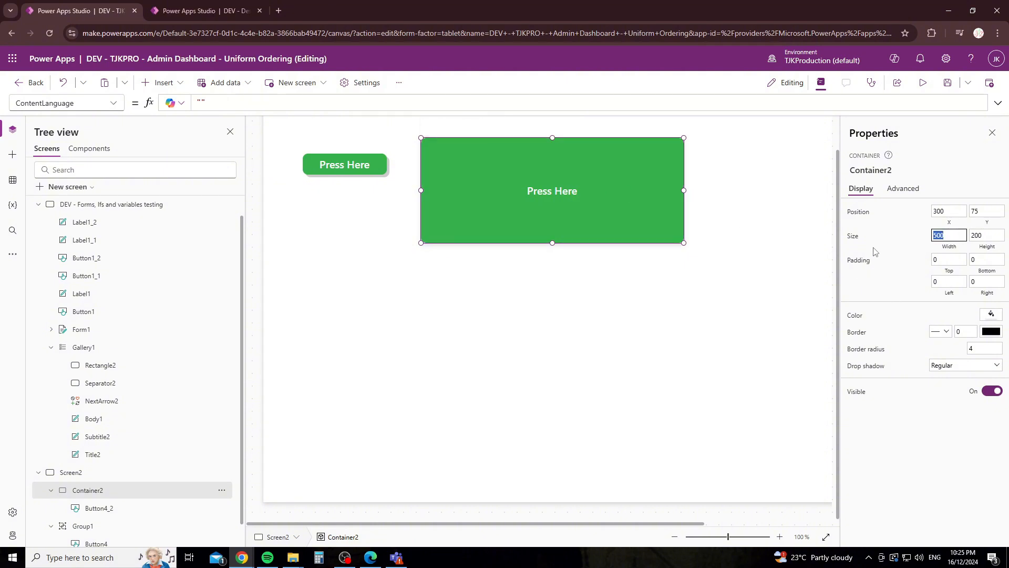
pyautogui.write('200')
pyautogui.press('Tab')
pyautogui.write('1')
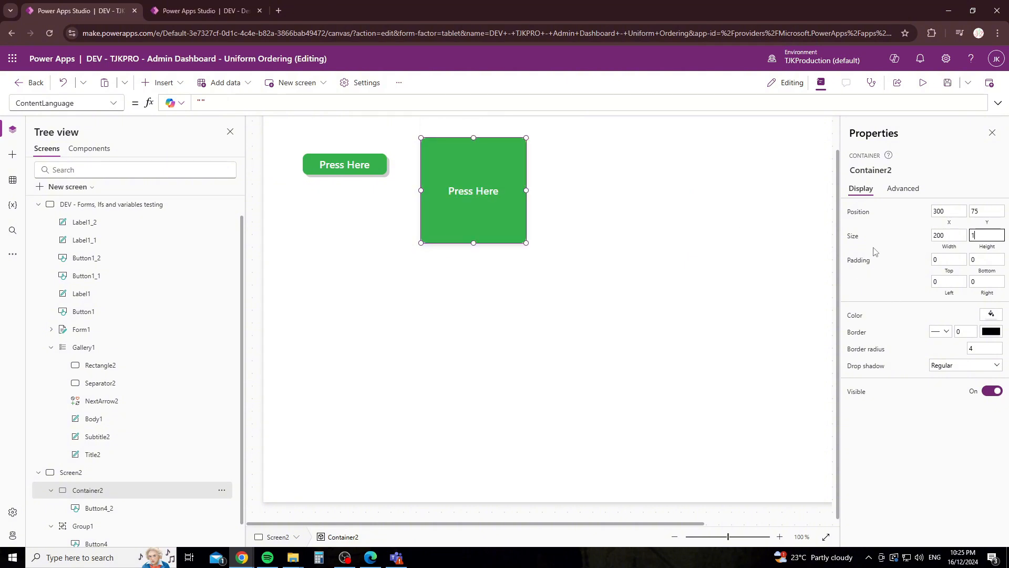
pyautogui.write('00')
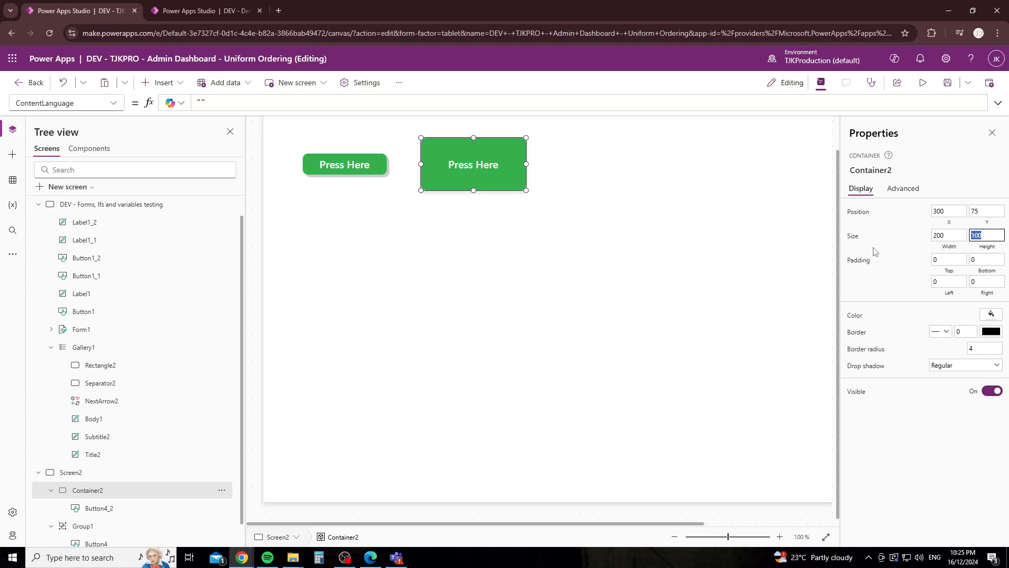
pyautogui.write('40')
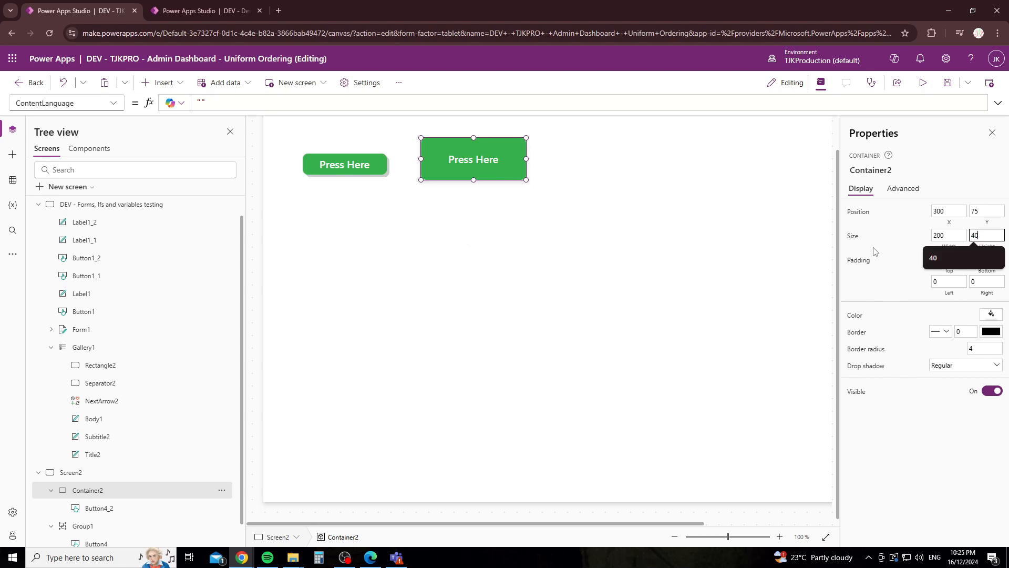
pyautogui.hotkey('shift', 'Tab')
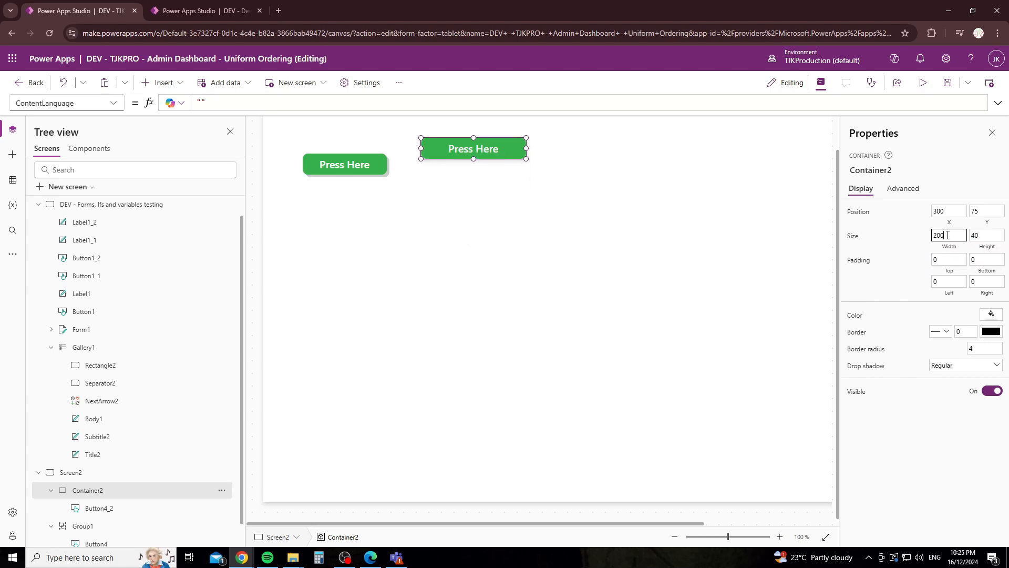
pyautogui.write('120')
pyautogui.click(567, 201)
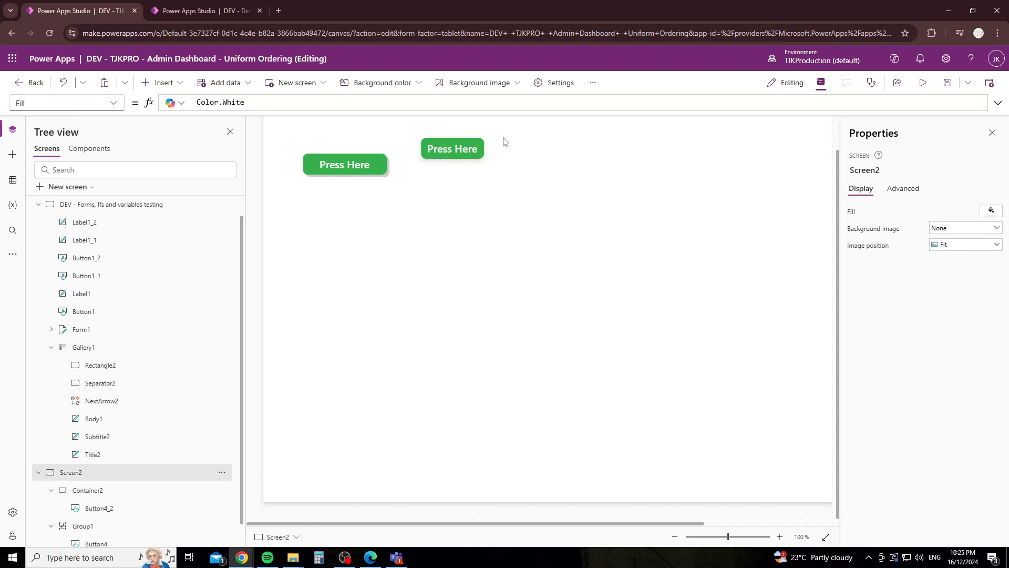
# Move the container with its button to X 351, Y 145.
pyautogui.click(451, 152)
pyautogui.click(539, 205)
pyautogui.click(477, 141)
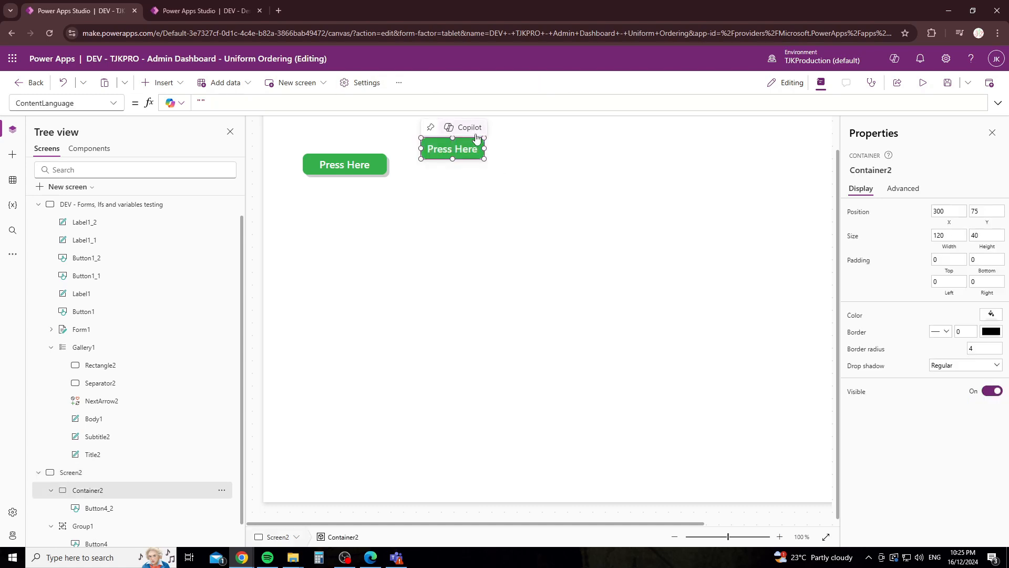
pyautogui.moveTo(483, 148); pyautogui.dragTo(511, 185)
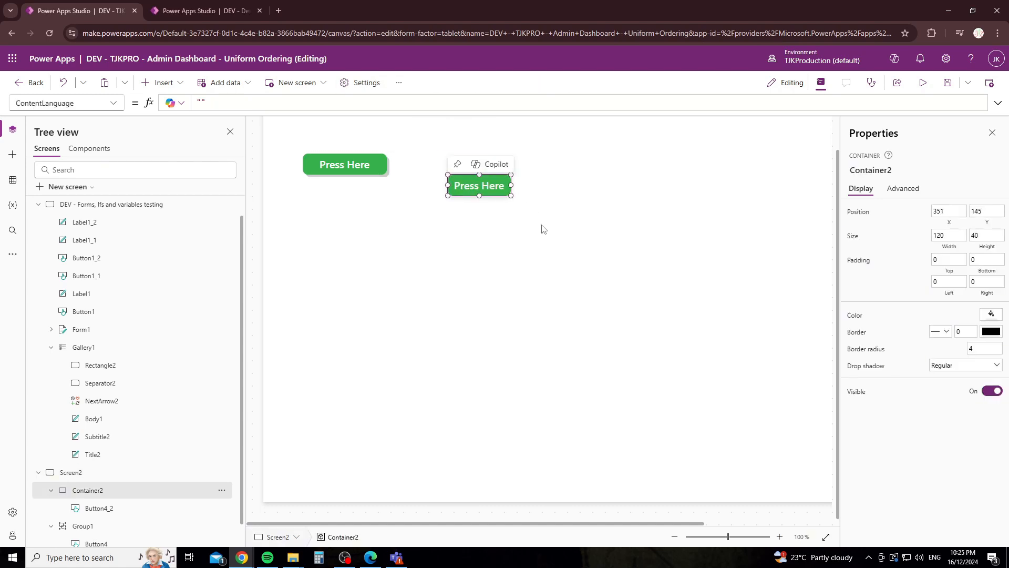
pyautogui.click(512, 242)
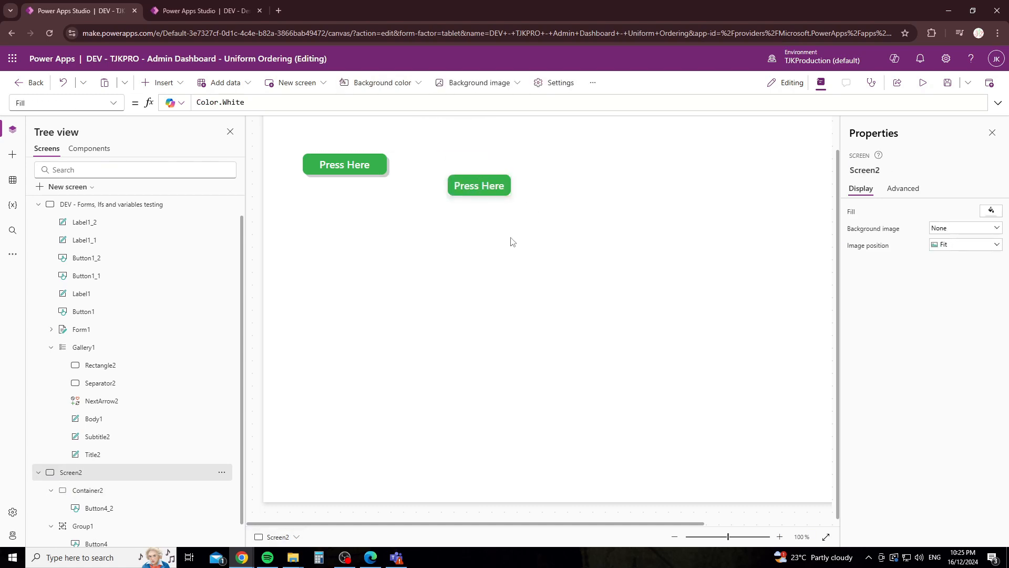
# Examine the container and the button inside it by selecting each of them in turn.
pyautogui.click(493, 193)
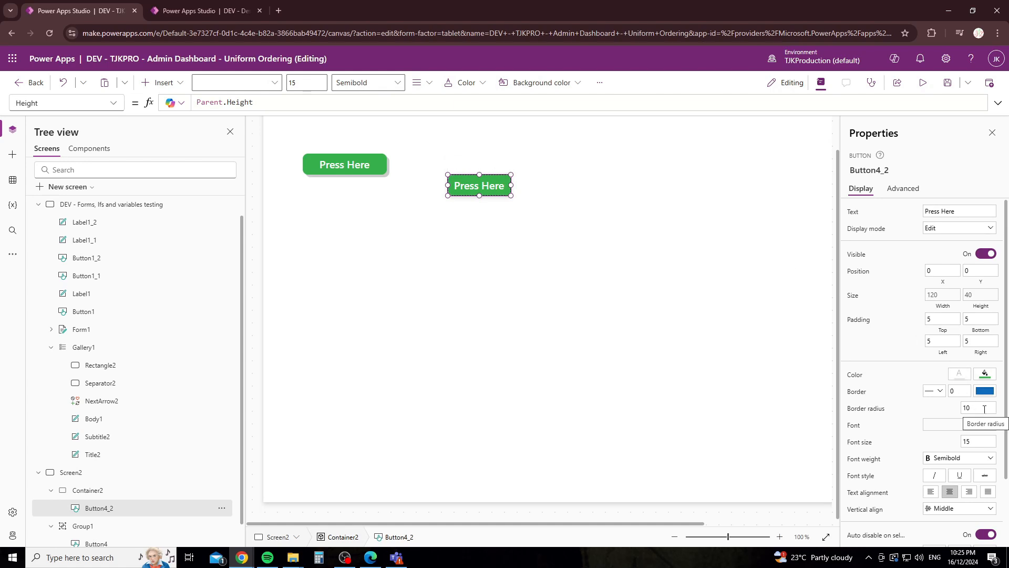
pyautogui.moveTo(567, 150); pyautogui.dragTo(415, 242)
pyautogui.click(584, 190)
pyautogui.moveTo(534, 162); pyautogui.dragTo(414, 226)
pyautogui.click(602, 208)
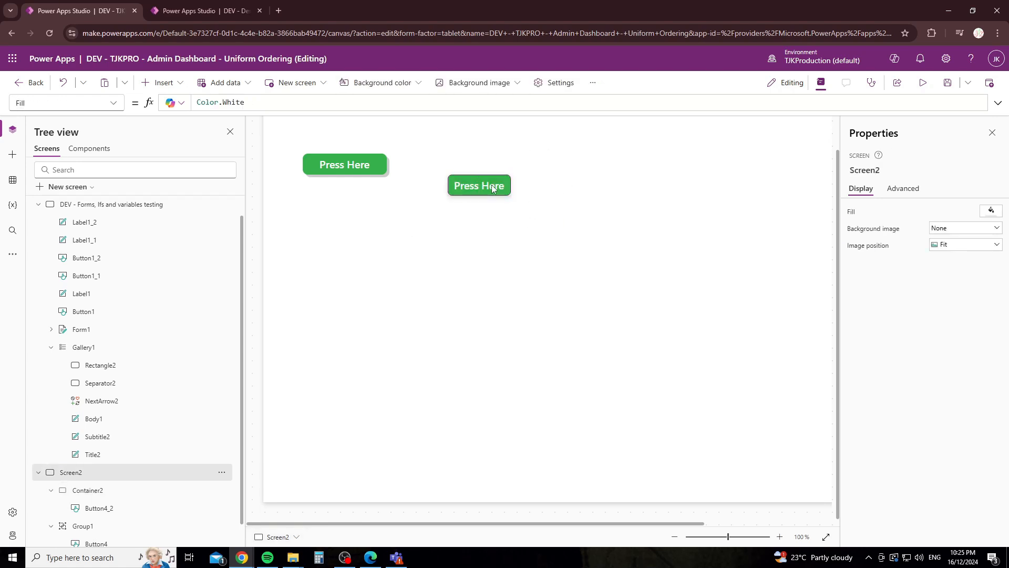
pyautogui.click(492, 188)
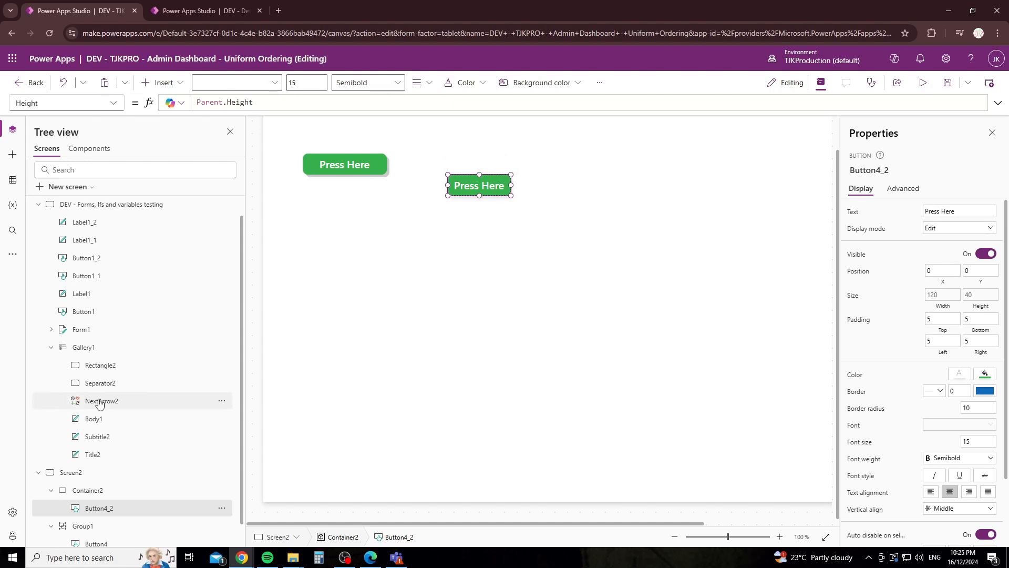
pyautogui.click(80, 490)
pyautogui.click(98, 508)
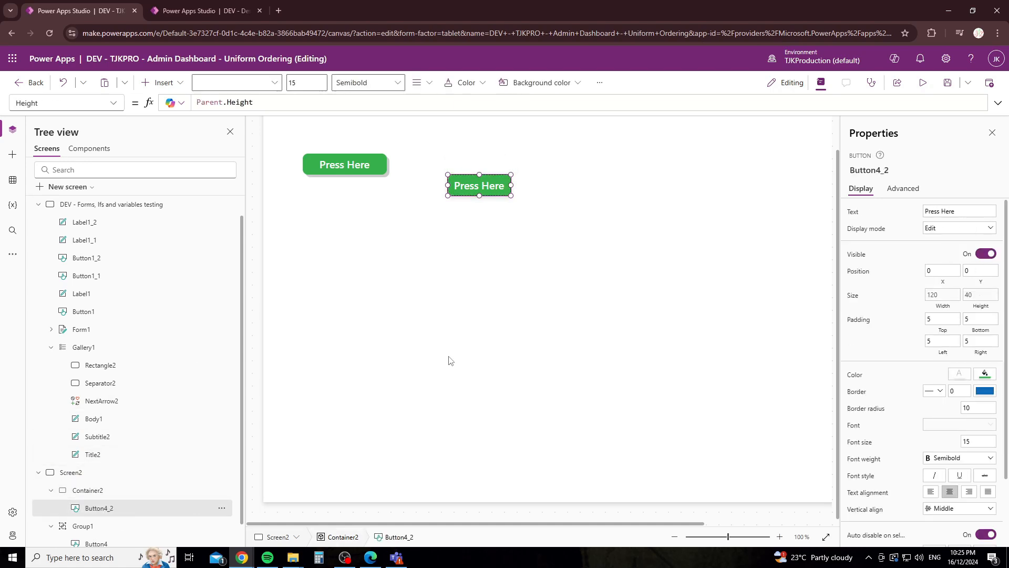
# Set the border radius of the button inside the container to 0.
pyautogui.click(453, 349)
pyautogui.click(468, 196)
pyautogui.click(977, 409)
pyautogui.click(902, 406)
pyautogui.click(618, 292)
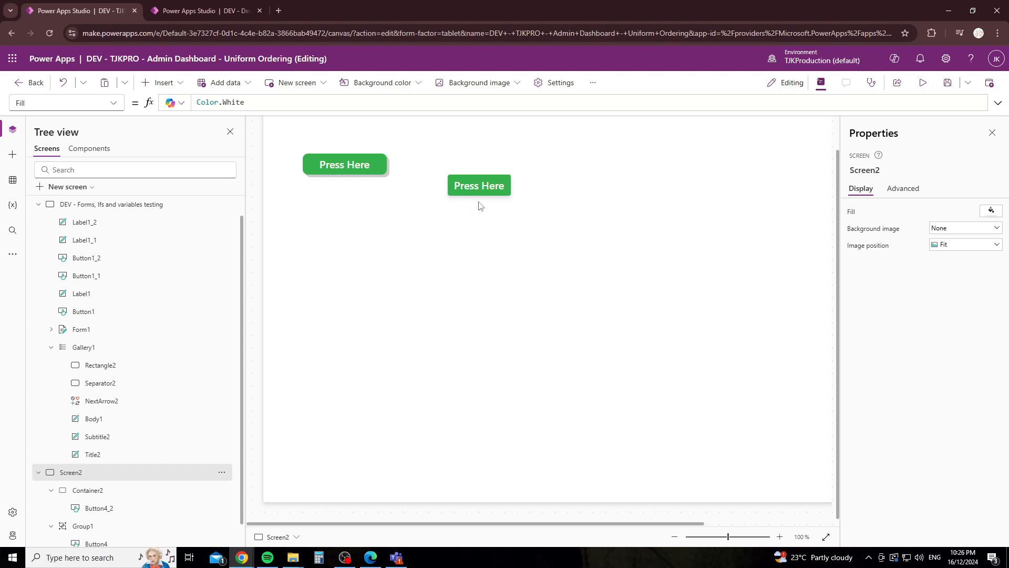
# Select the container instead of its inner button and move it to X 315, Y 180.
pyautogui.click(476, 188)
pyautogui.click(618, 241)
pyautogui.moveTo(561, 148); pyautogui.dragTo(412, 270)
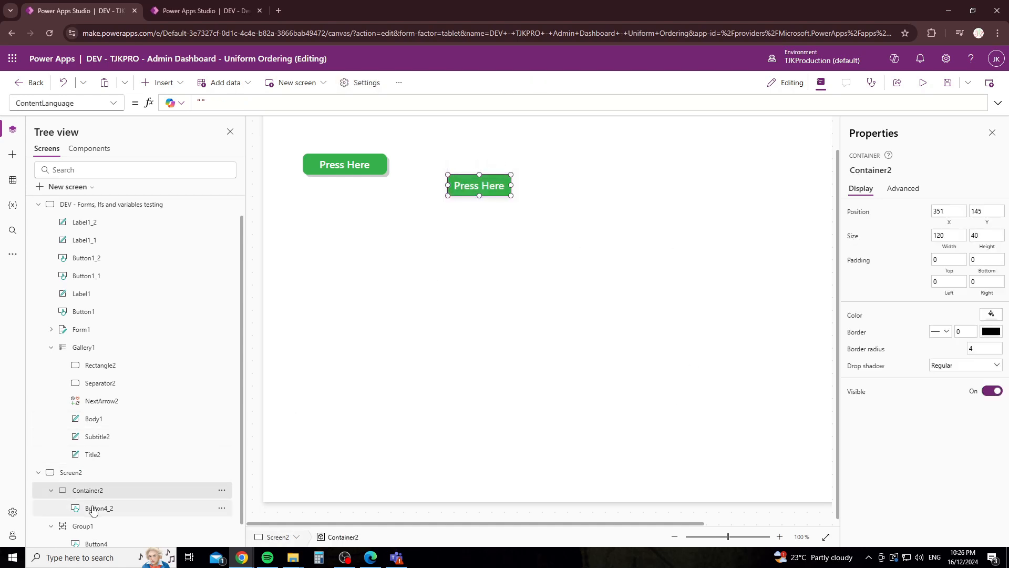
pyautogui.moveTo(476, 179)
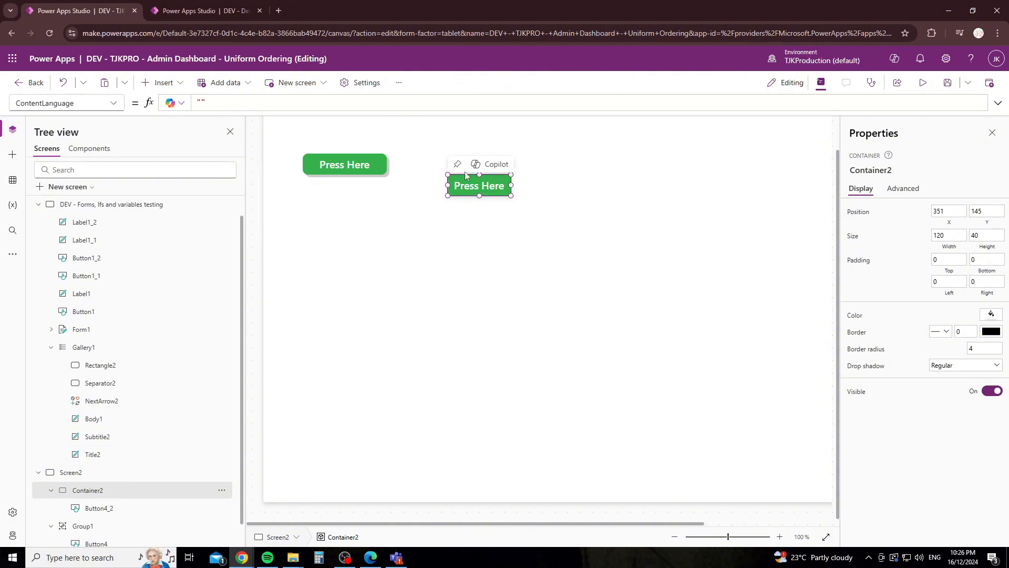
pyautogui.moveTo(512, 181); pyautogui.dragTo(513, 181)
pyautogui.click(511, 189)
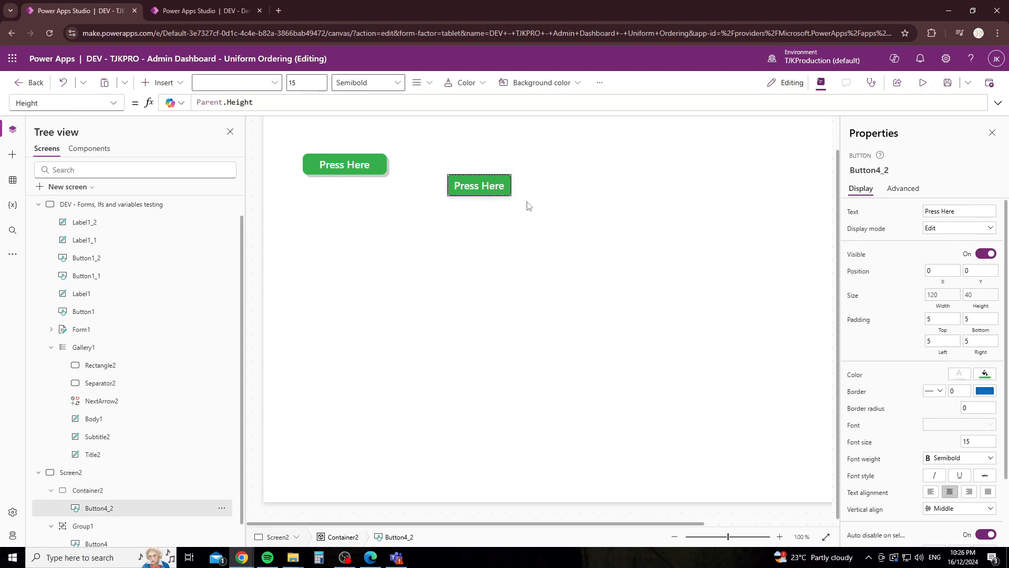
pyautogui.click(80, 491)
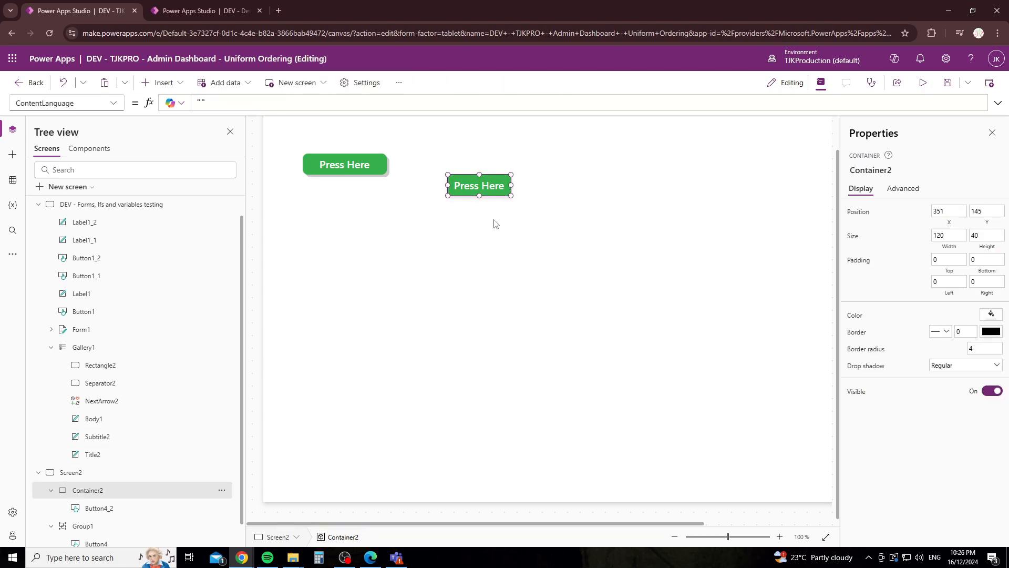
pyautogui.moveTo(512, 190); pyautogui.dragTo(493, 208)
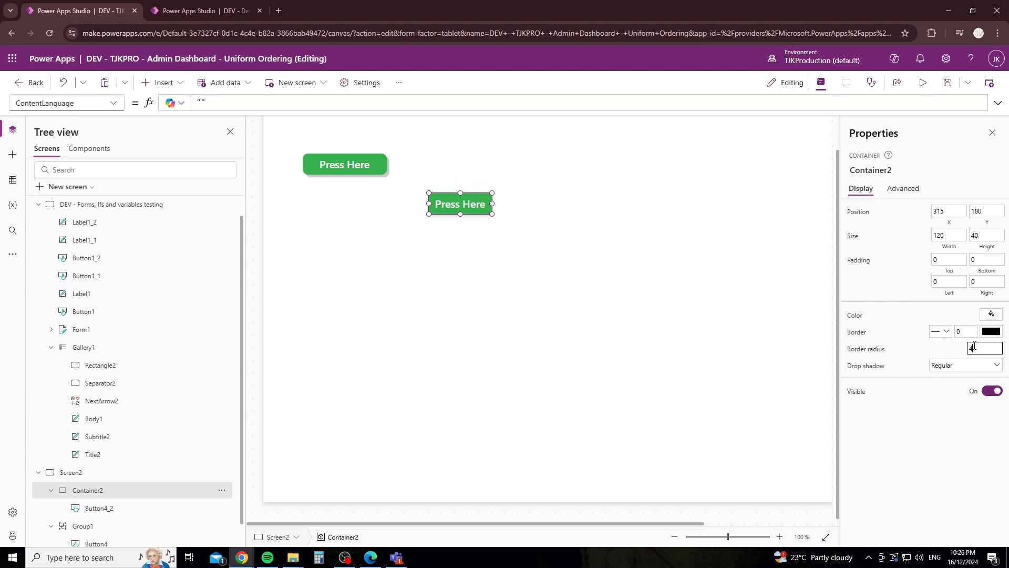
# Set the container's border radius to 10 and its drop shadow to Semibold.
pyautogui.write('10')
pyautogui.click(950, 368)
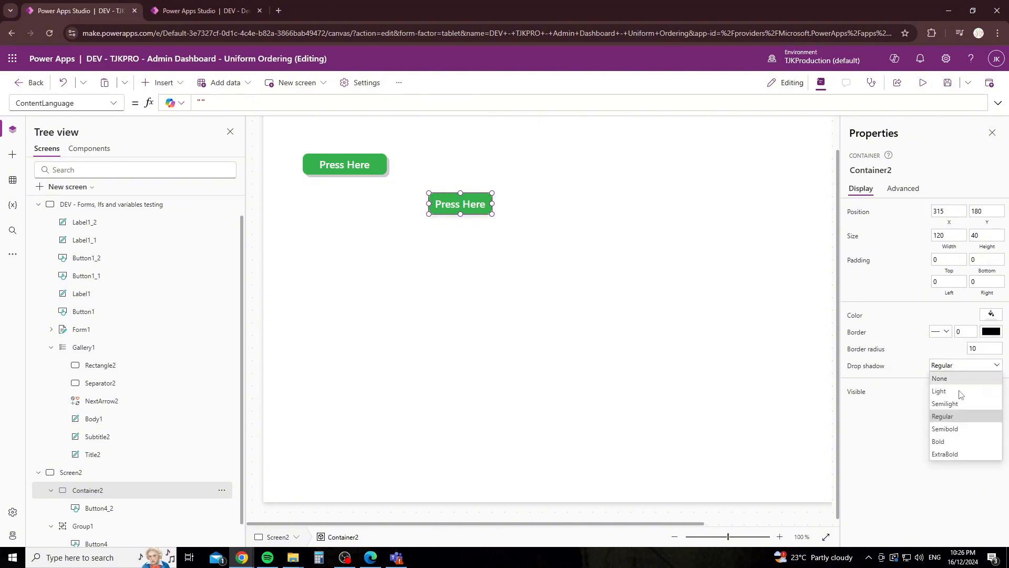
pyautogui.click(958, 434)
pyautogui.click(515, 272)
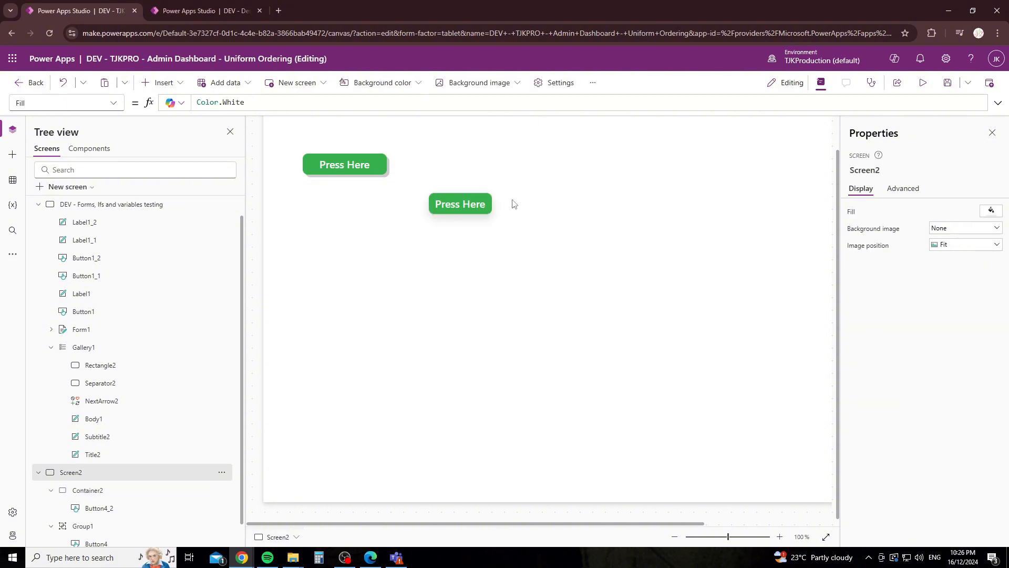
# Move the container with its button directly beside the grouped Press Here button, aligned at the same height.
pyautogui.moveTo(525, 166); pyautogui.dragTo(405, 250)
pyautogui.moveTo(534, 166); pyautogui.dragTo(370, 252)
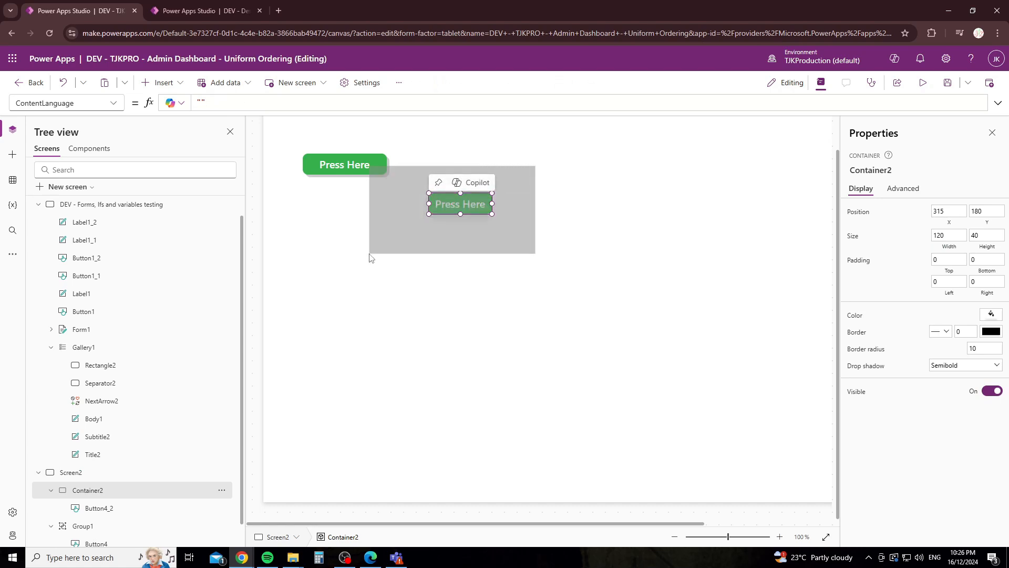
pyautogui.moveTo(469, 215); pyautogui.dragTo(437, 176)
pyautogui.click(390, 206)
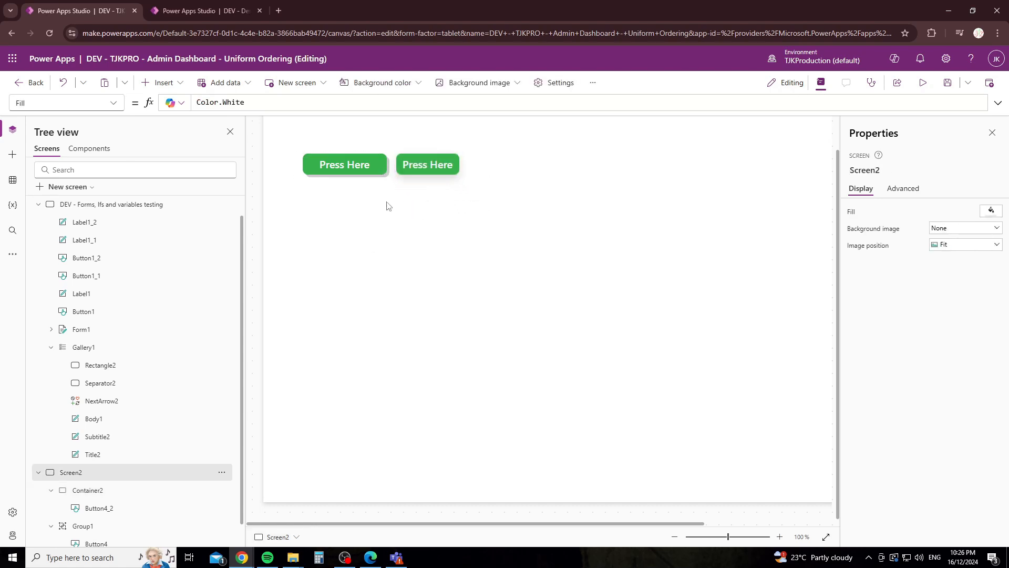
# Compare the shadows of the two Press Here buttons at 160% zoom.
pyautogui.scroll(3, 341, 185)
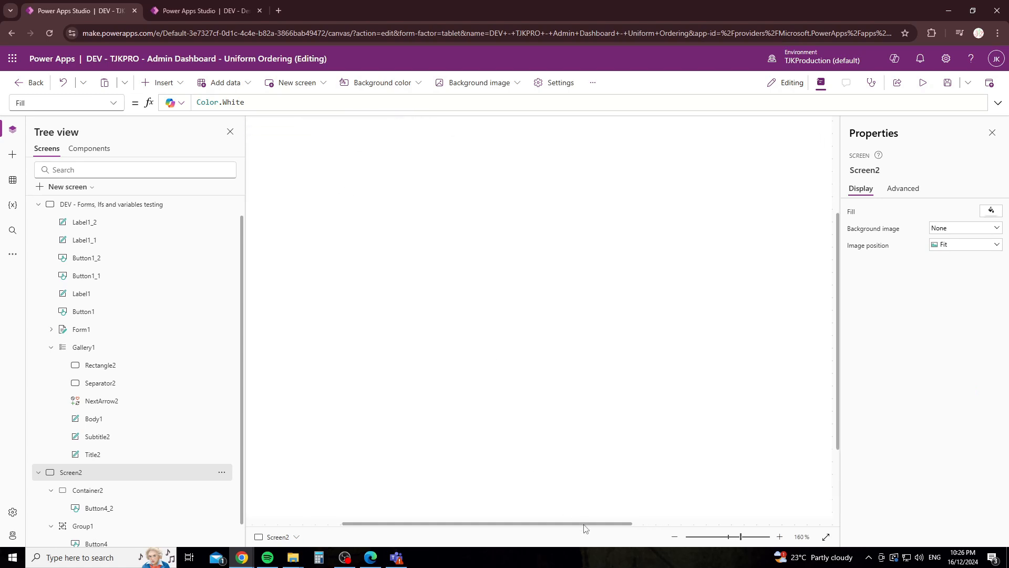
pyautogui.moveTo(584, 527); pyautogui.dragTo(490, 526)
pyautogui.scroll(3, 397, 484)
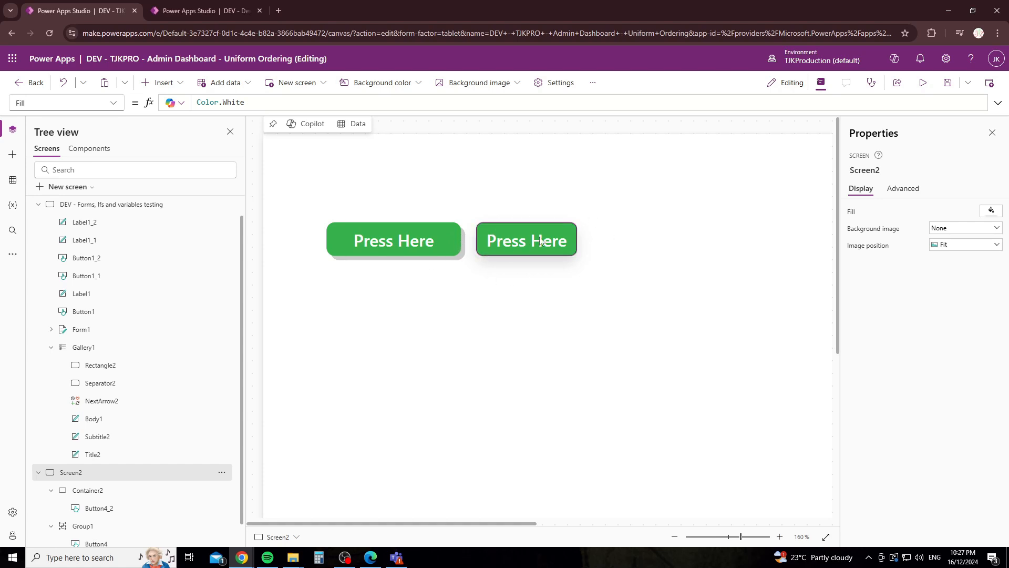
# Select both Press Here buttons on Screen2 with their group and container, and delete them.
pyautogui.scroll(-4, 559, 243)
pyautogui.scroll(-4, 559, 243)
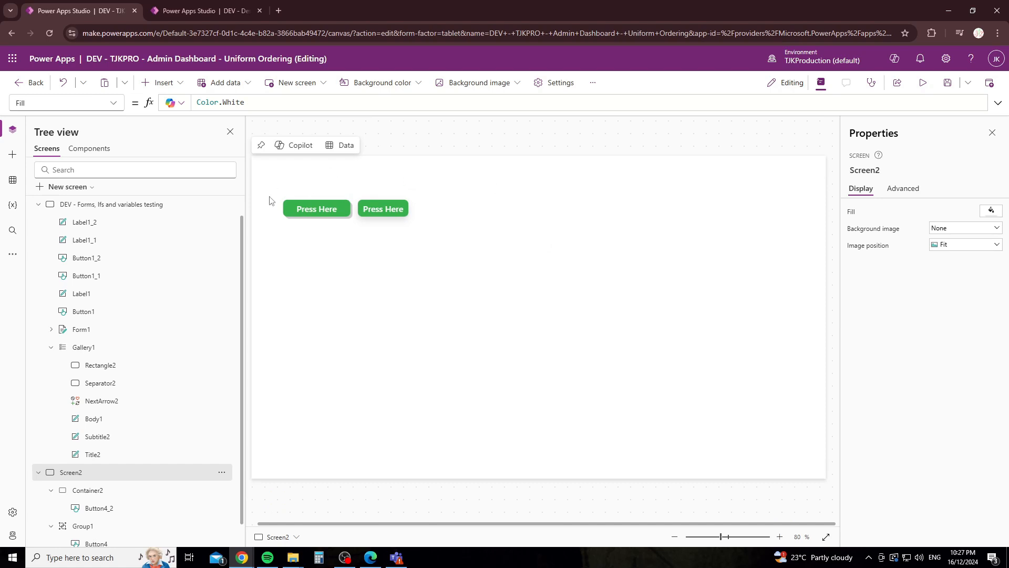
pyautogui.moveTo(271, 192); pyautogui.dragTo(481, 266)
pyautogui.press('Delete')
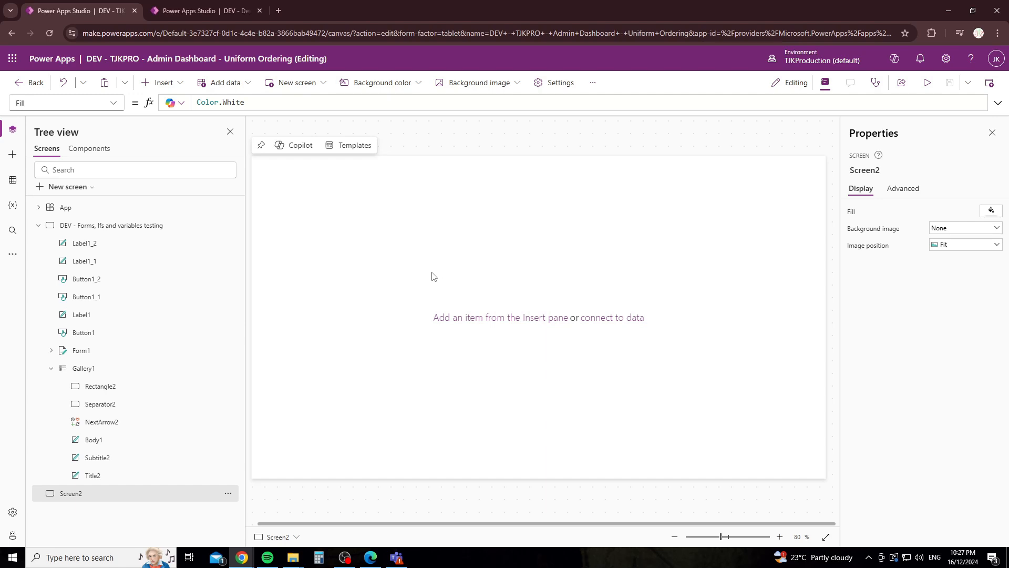
# Insert a blank horizontal gallery on the empty screen and move it to X 108, Y 104.
pyautogui.click(158, 92)
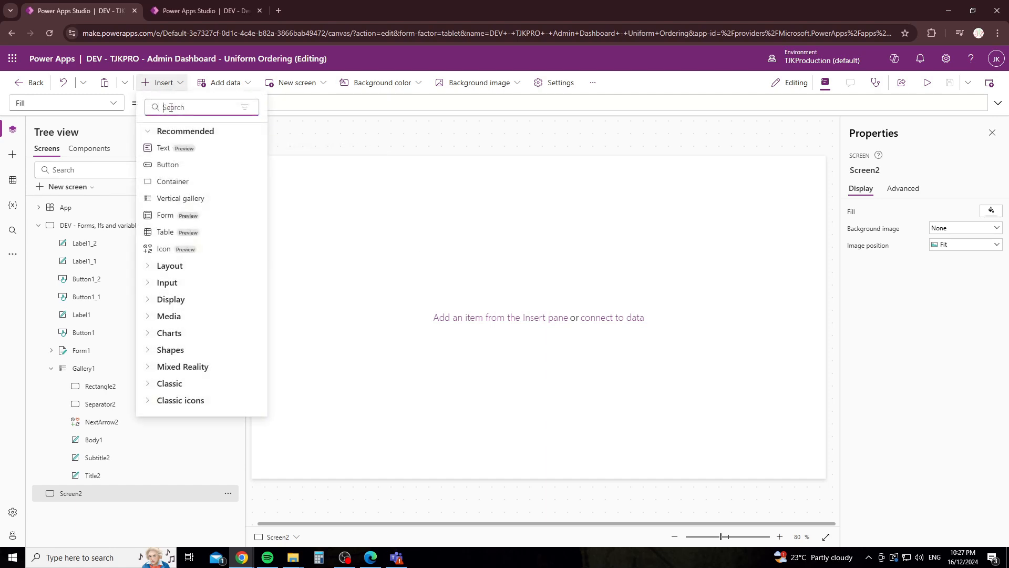
pyautogui.write('ga')
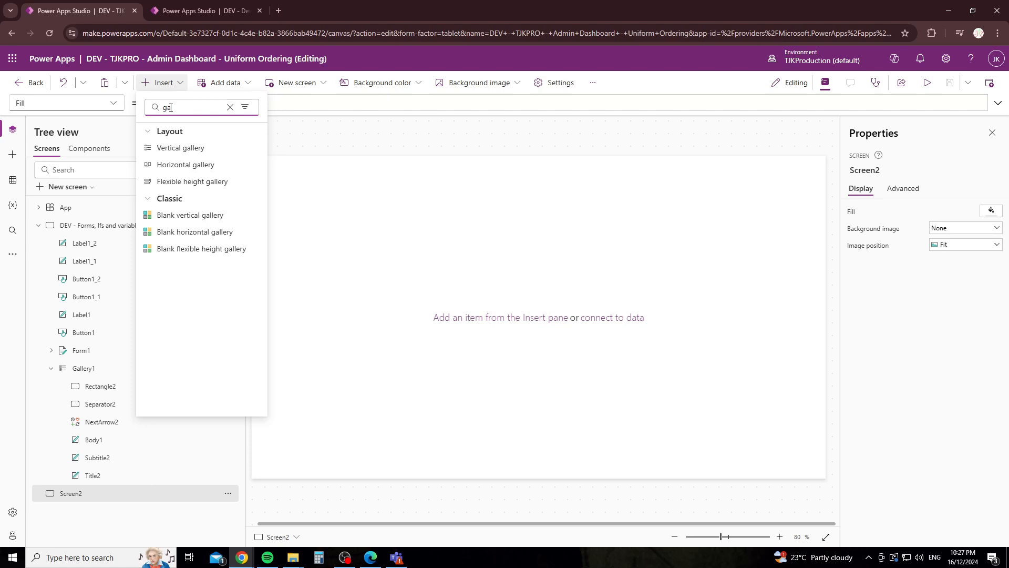
pyautogui.click(252, 236)
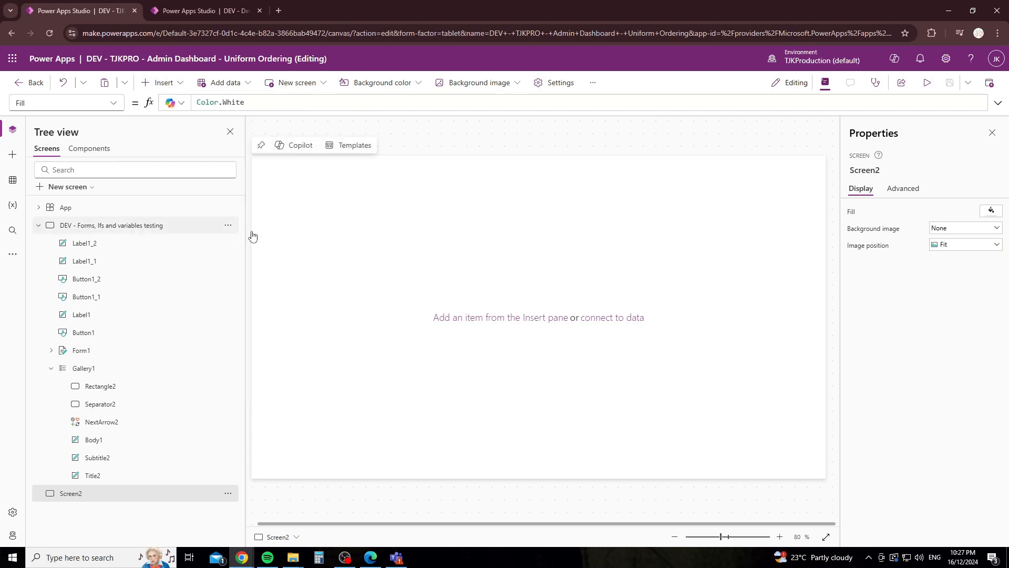
pyautogui.moveTo(538, 199); pyautogui.dragTo(564, 223)
pyautogui.click(931, 215)
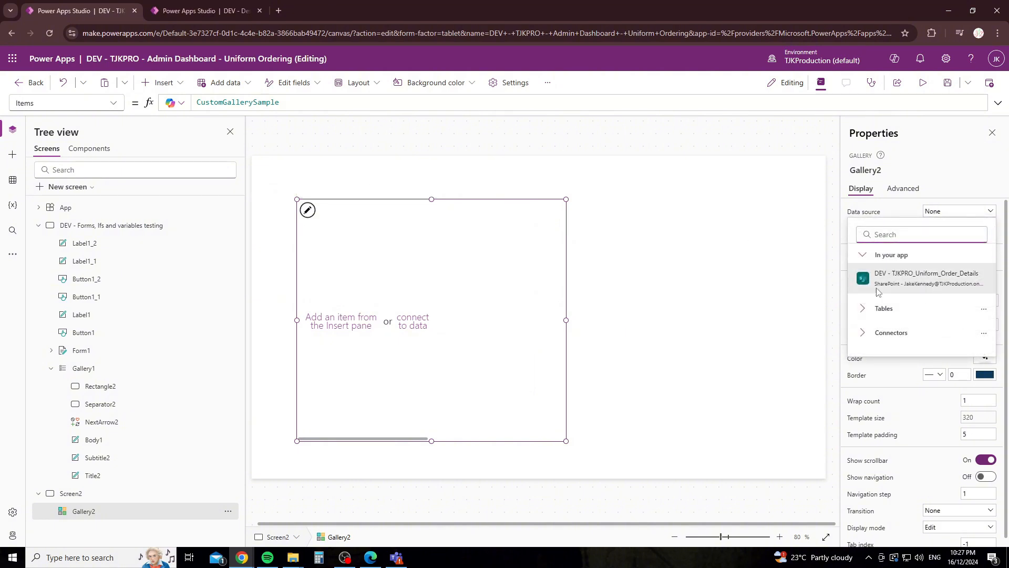
pyautogui.click(206, 102)
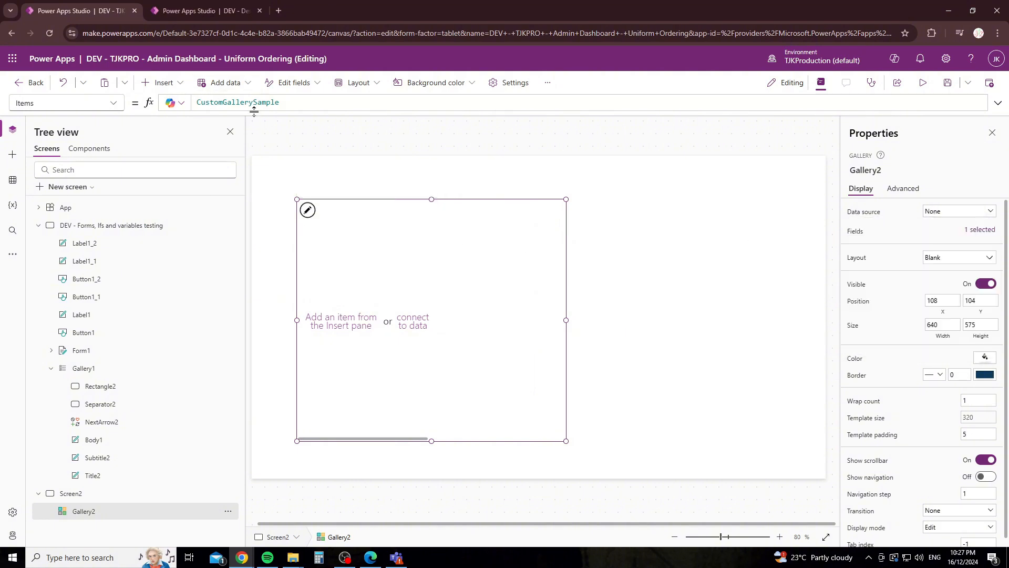
# Resize the gallery to 800 wide by 300 high and move it to X 204, Y 152.
pyautogui.click(941, 325)
pyautogui.write('800')
pyautogui.press('Tab')
pyautogui.write('400')
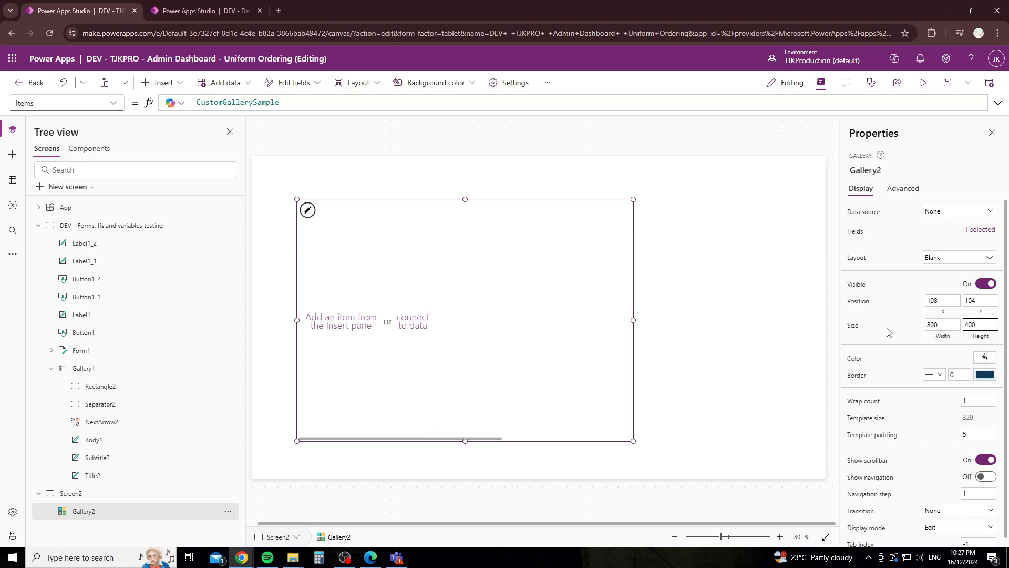
pyautogui.write('0')
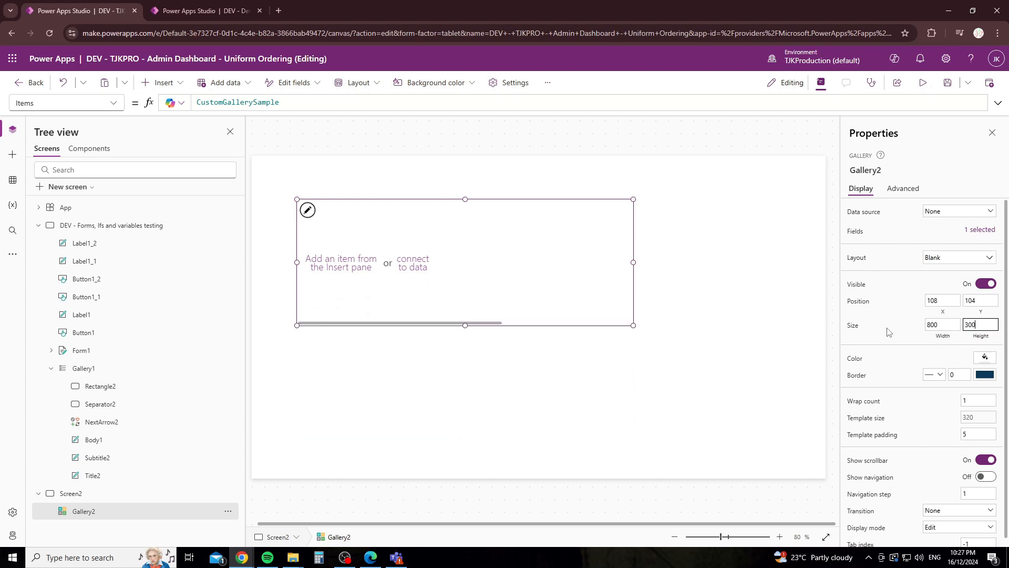
pyautogui.moveTo(492, 199); pyautogui.dragTo(532, 220)
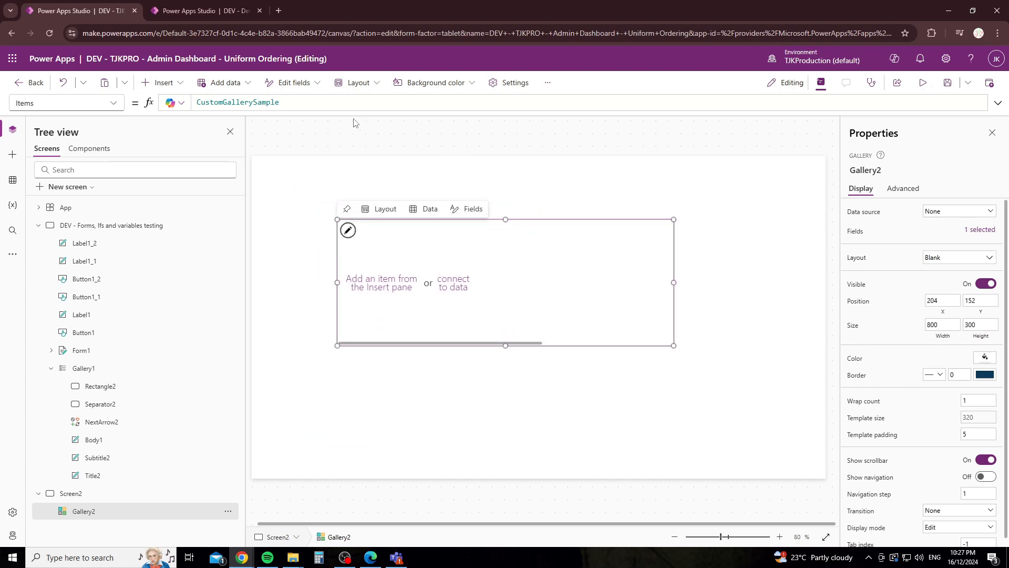
# Replace the gallery's Items formula with a three-entry table, ["1","2","3"], written on separate lines.
pyautogui.click(331, 108)
pyautogui.hotkey('ctrl', 'a')
pyautogui.press('BackSpace')
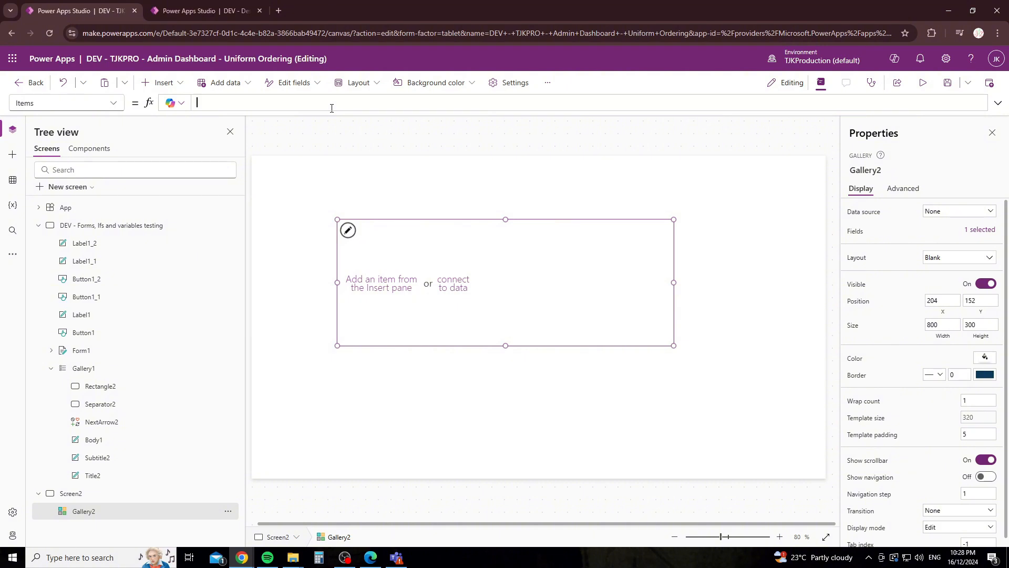
pyautogui.write('[]')
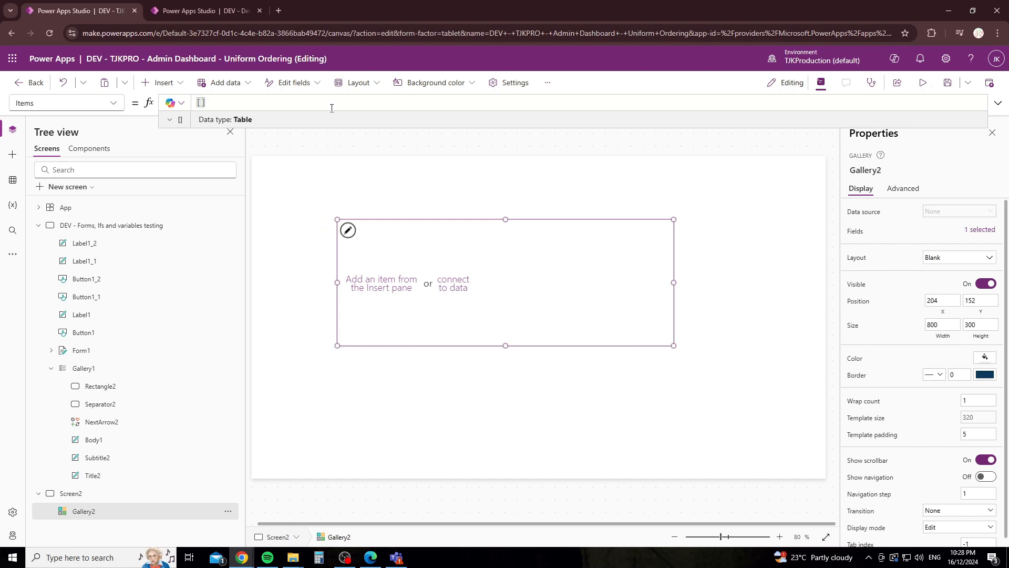
pyautogui.hotkey('shift', 'Return')
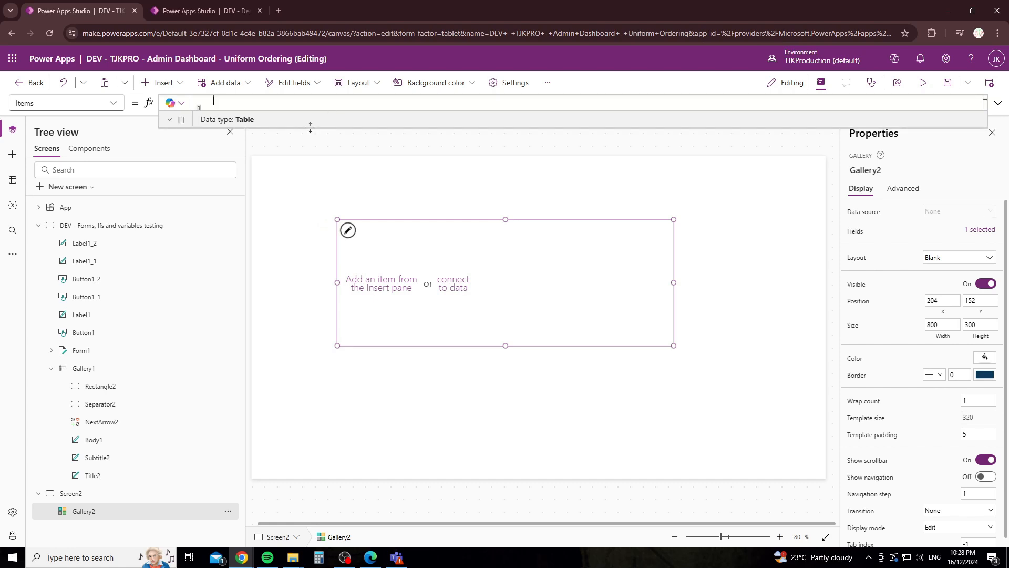
pyautogui.moveTo(310, 127); pyautogui.dragTo(310, 194)
pyautogui.click(207, 113)
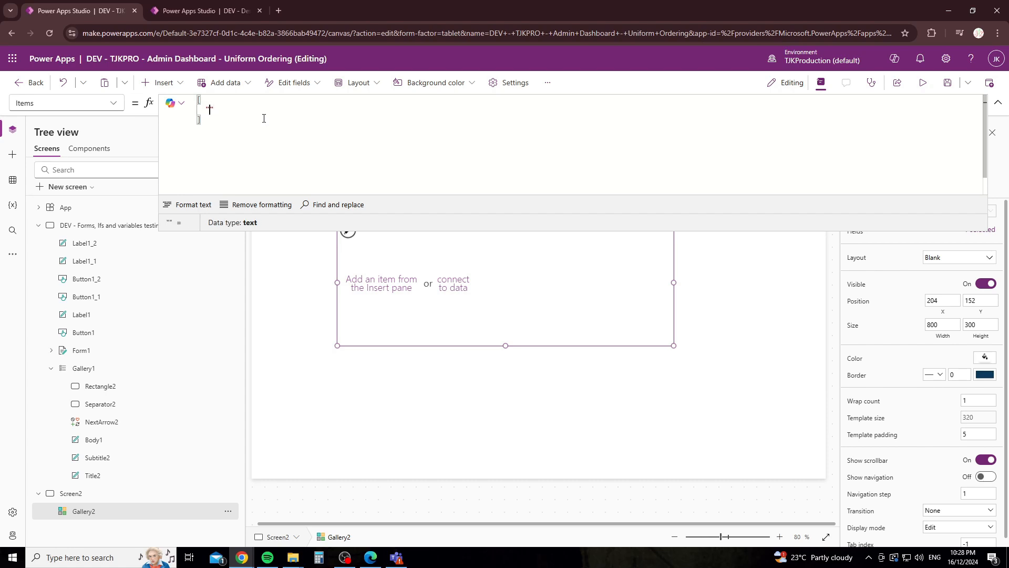
pyautogui.press('Right')
pyautogui.write(',')
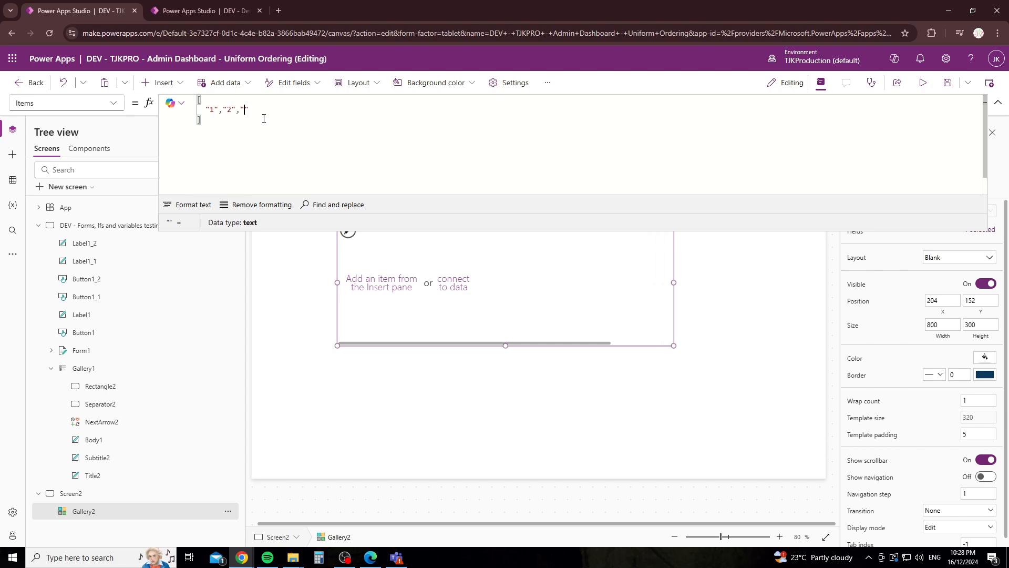
pyautogui.write('"2')
pyautogui.press('BackSpace')
pyautogui.write('3')
pyautogui.moveTo(412, 228); pyautogui.dragTo(392, 131)
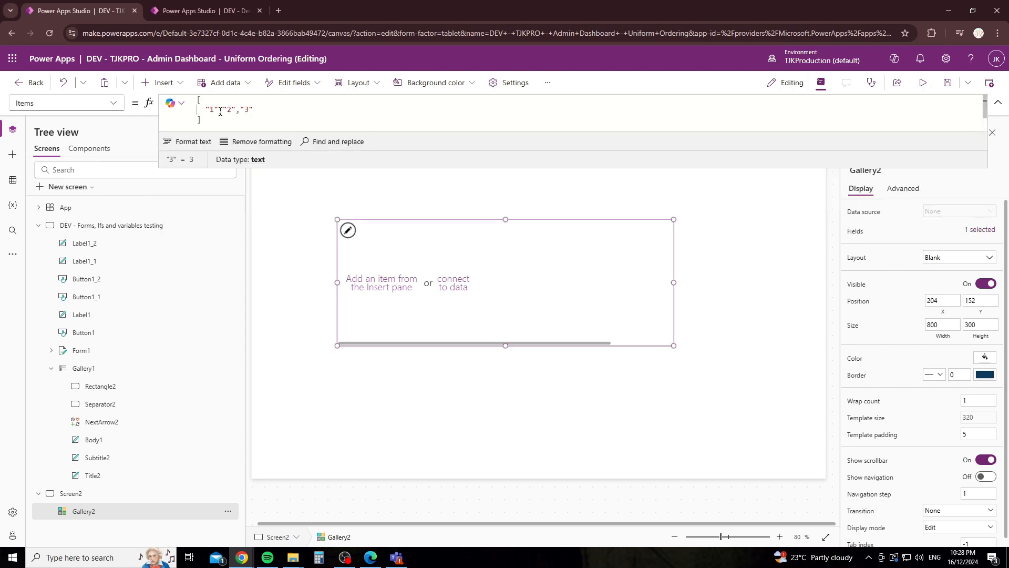
pyautogui.click(409, 244)
pyautogui.click(532, 260)
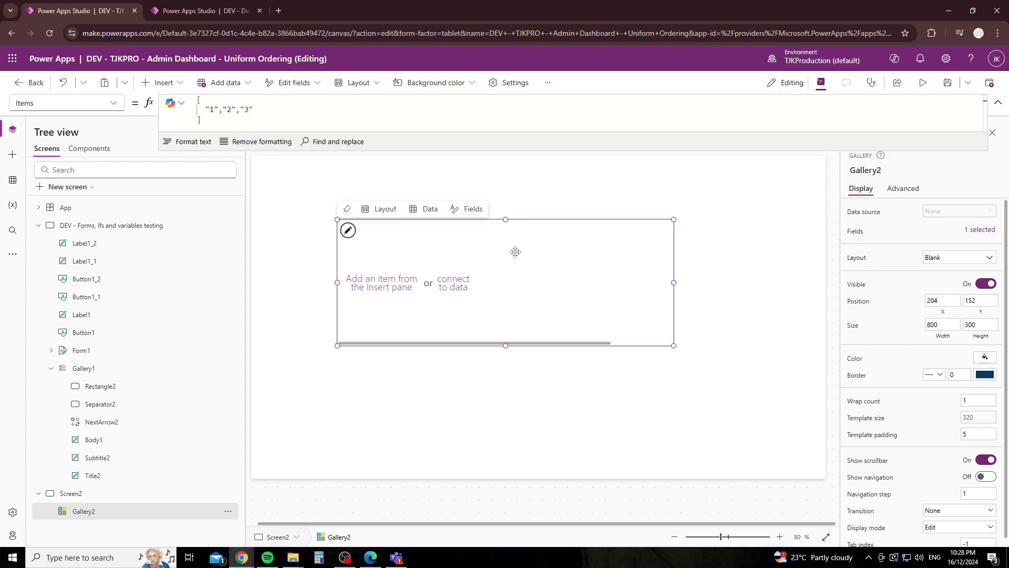
pyautogui.click(377, 289)
pyautogui.click(163, 83)
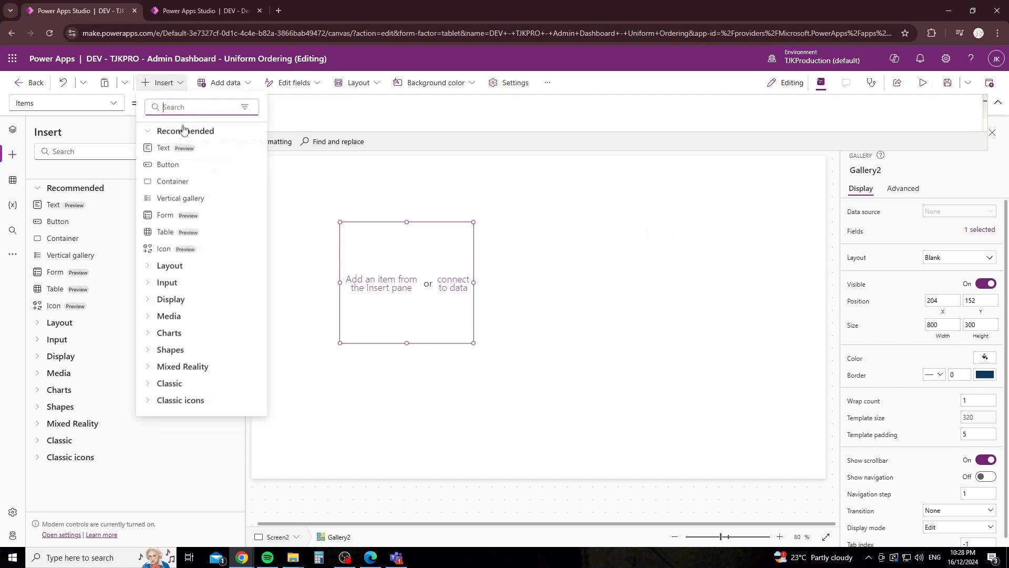
pyautogui.click(444, 250)
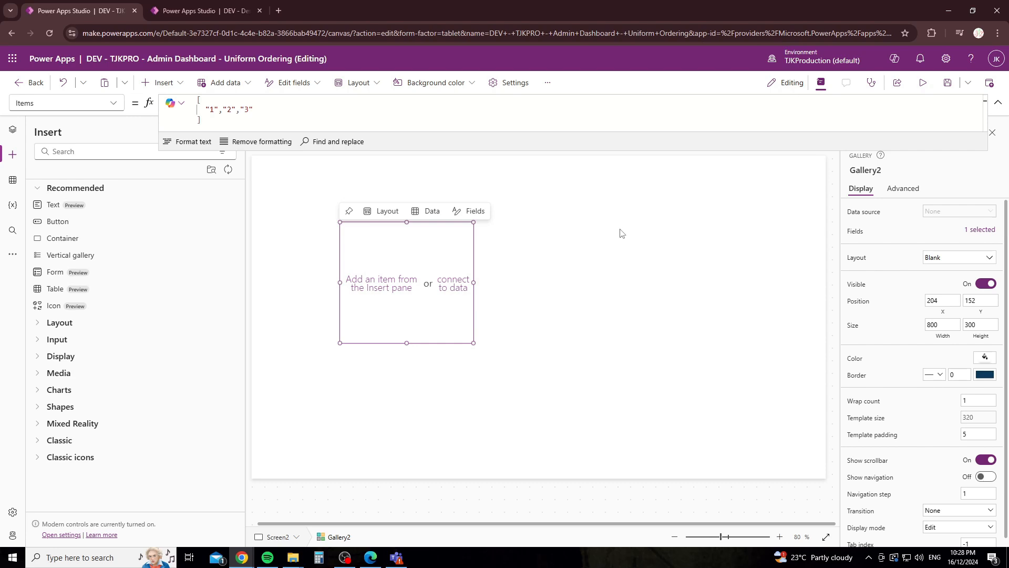
pyautogui.moveTo(254, 109); pyautogui.dragTo(203, 110)
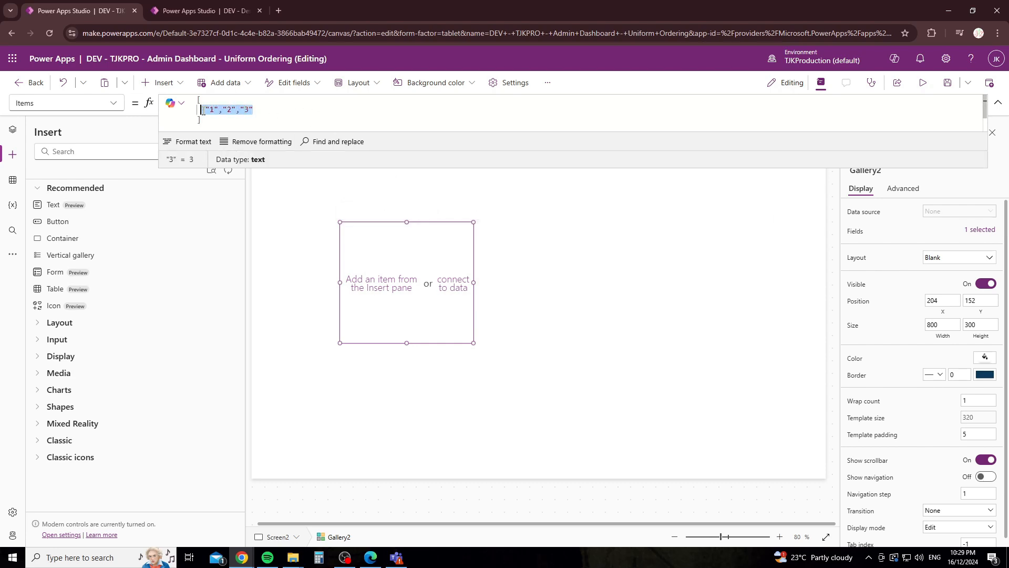
pyautogui.click(573, 291)
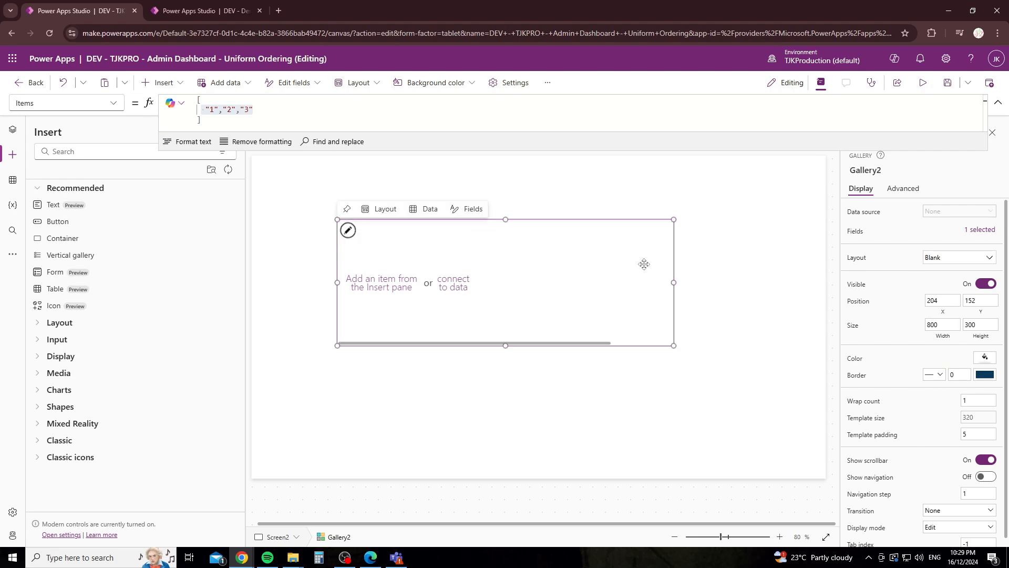
# Insert a rectangle in the gallery's template cell and move it to X 116, Y 64.
pyautogui.click(164, 84)
pyautogui.write('rect')
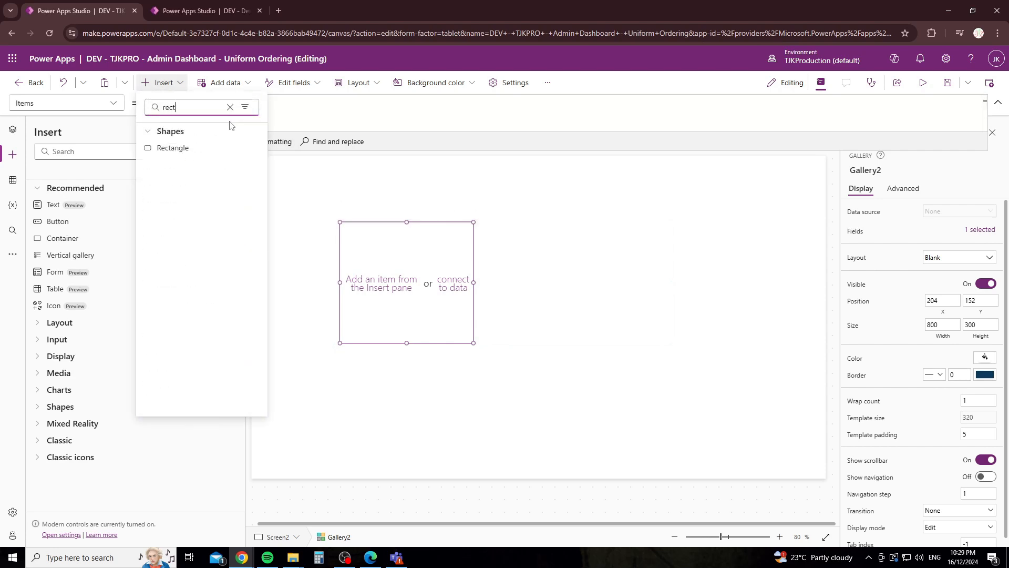
pyautogui.click(187, 148)
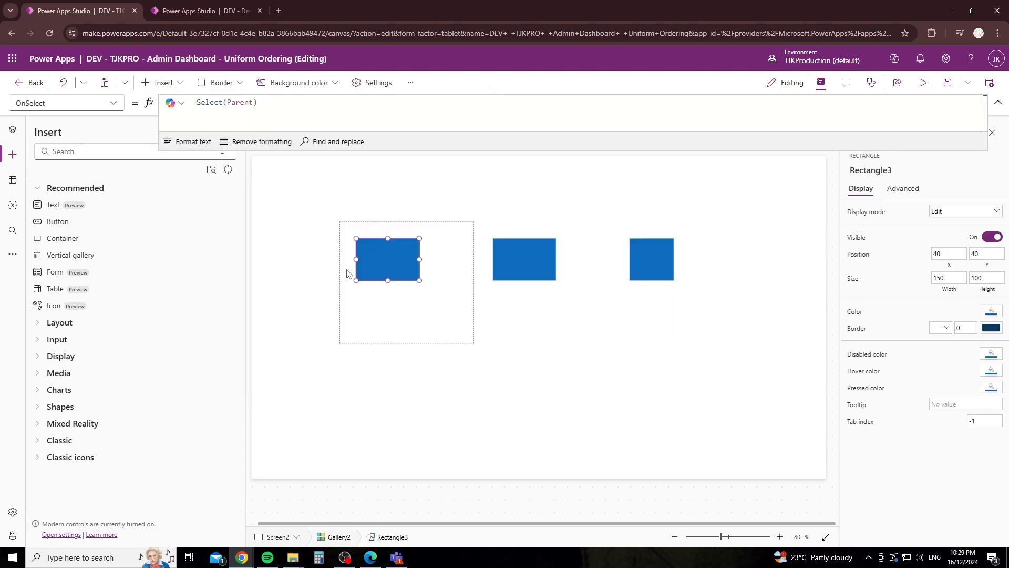
pyautogui.moveTo(401, 257)
pyautogui.mouseDown()
pyautogui.moveTo(433, 277)
pyautogui.moveTo(395, 271)
pyautogui.mouseUp()
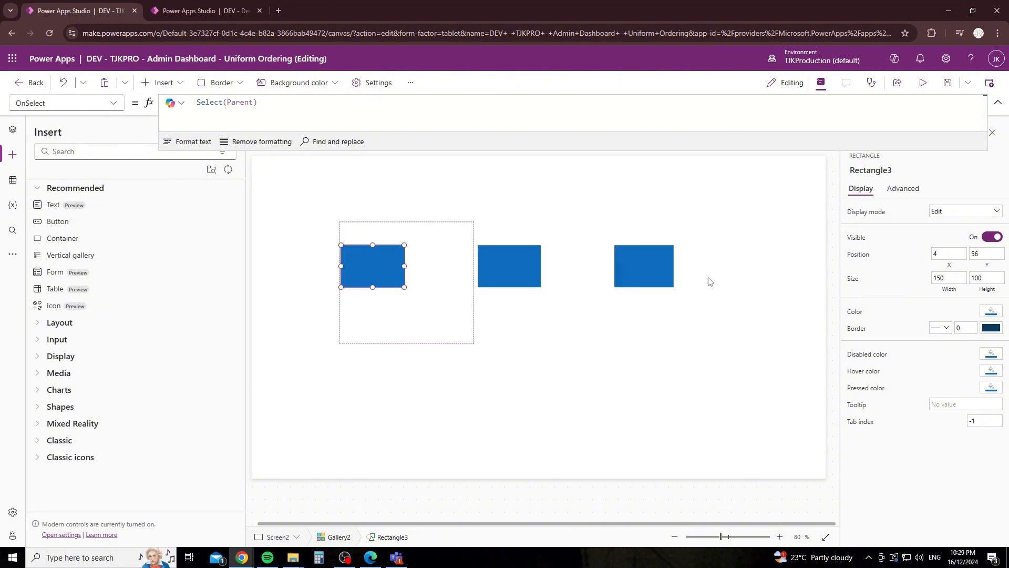
pyautogui.moveTo(363, 260); pyautogui.dragTo(400, 269)
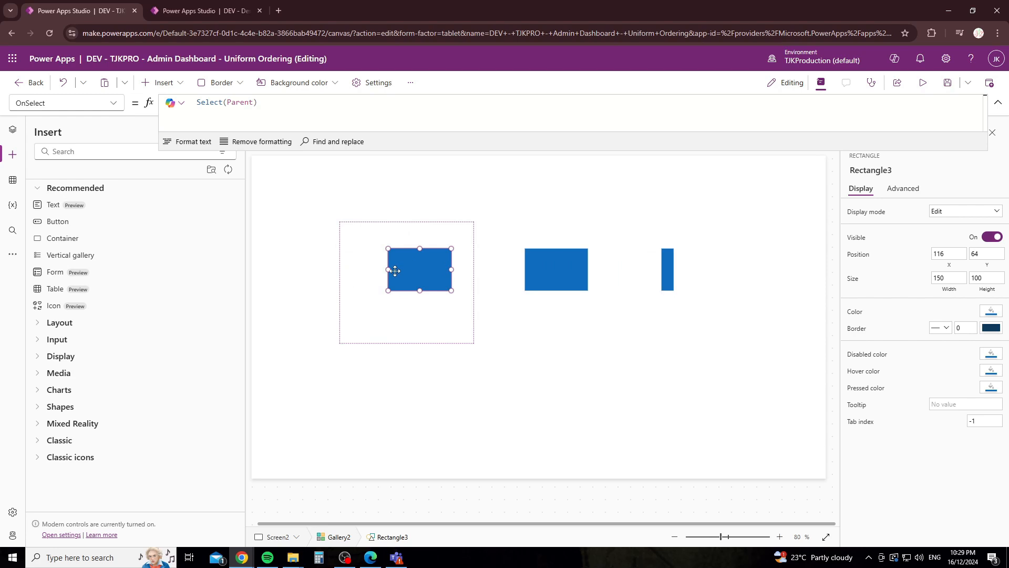
# Replace the rectangle in the gallery's template cell with a text label.
pyautogui.press('Delete')
pyautogui.click(171, 85)
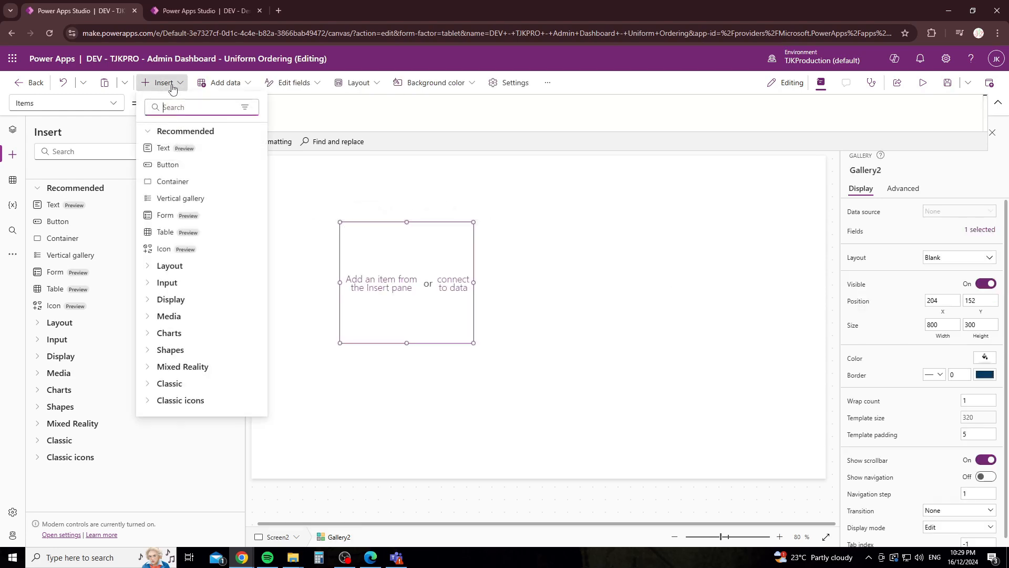
pyautogui.write('label')
pyautogui.click(171, 148)
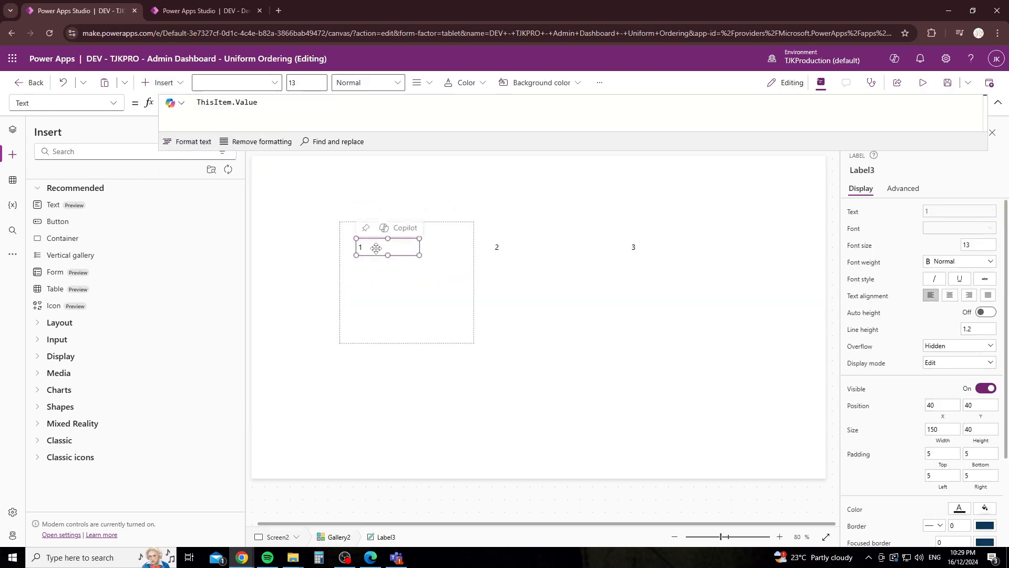
# Try the fixed text "Hi" in the gallery label and restore its Text formula to ThisItem.Value.
pyautogui.moveTo(257, 102); pyautogui.dragTo(131, 105)
pyautogui.write('"')
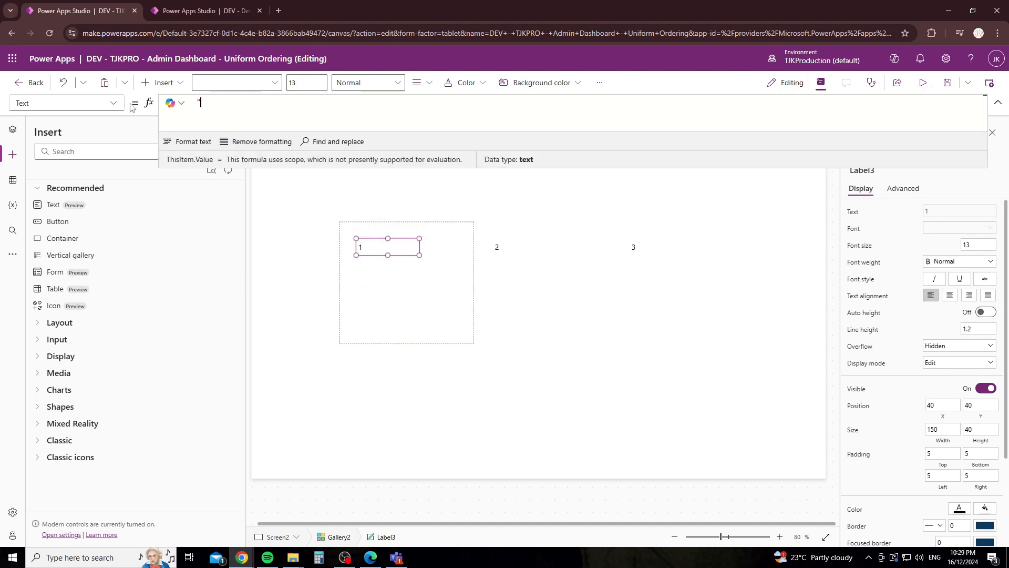
pyautogui.write('Hi')
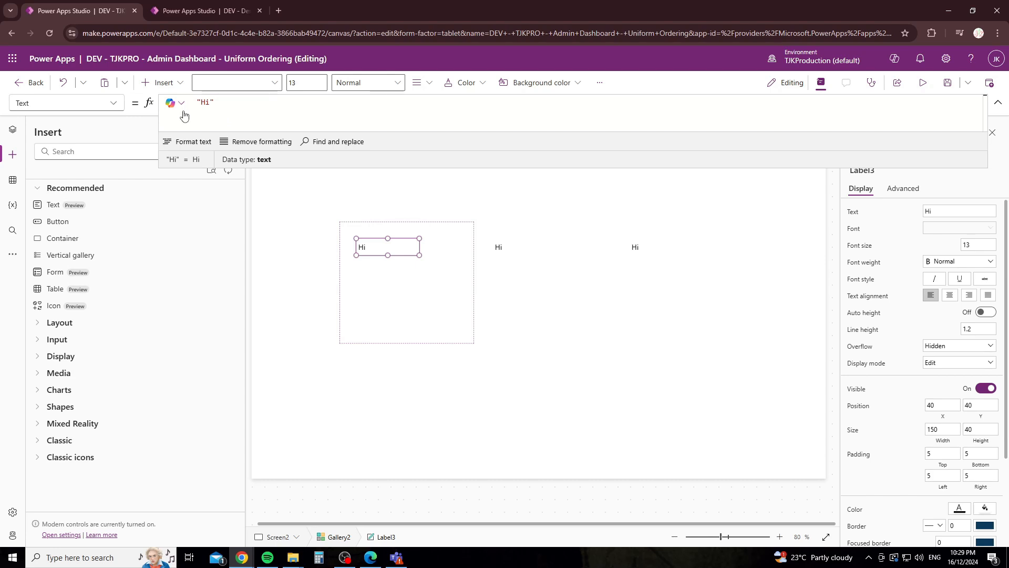
pyautogui.write('ThisItem.')
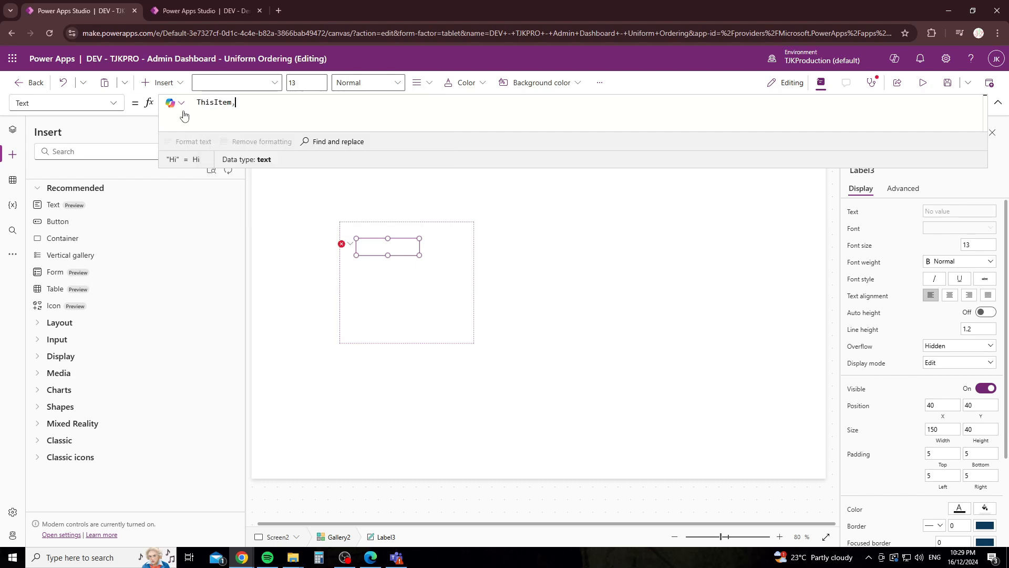
pyautogui.write('Value')
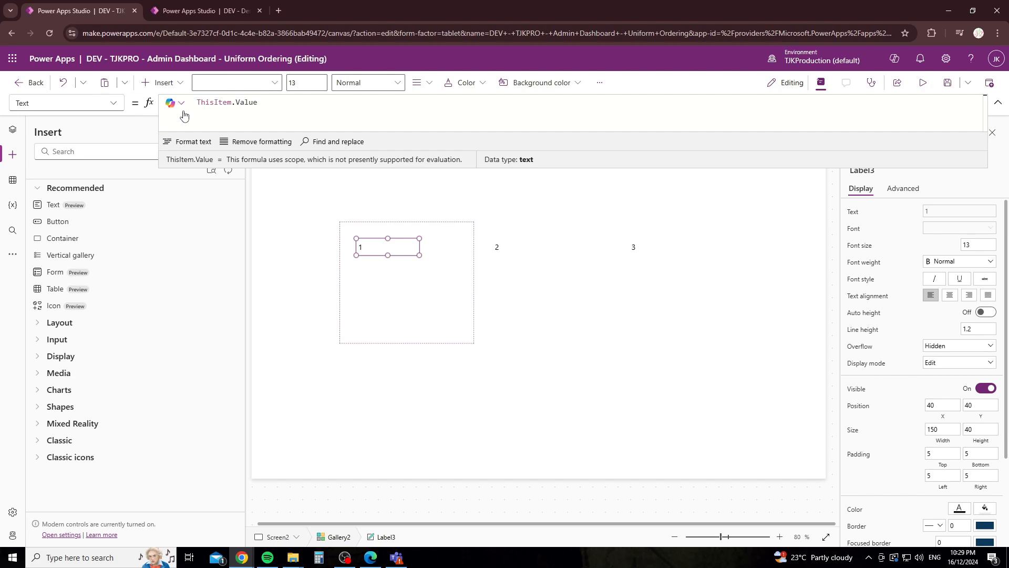
# Delete the label from the gallery's template cell and insert a container in its place.
pyautogui.click(361, 266)
pyautogui.click(368, 246)
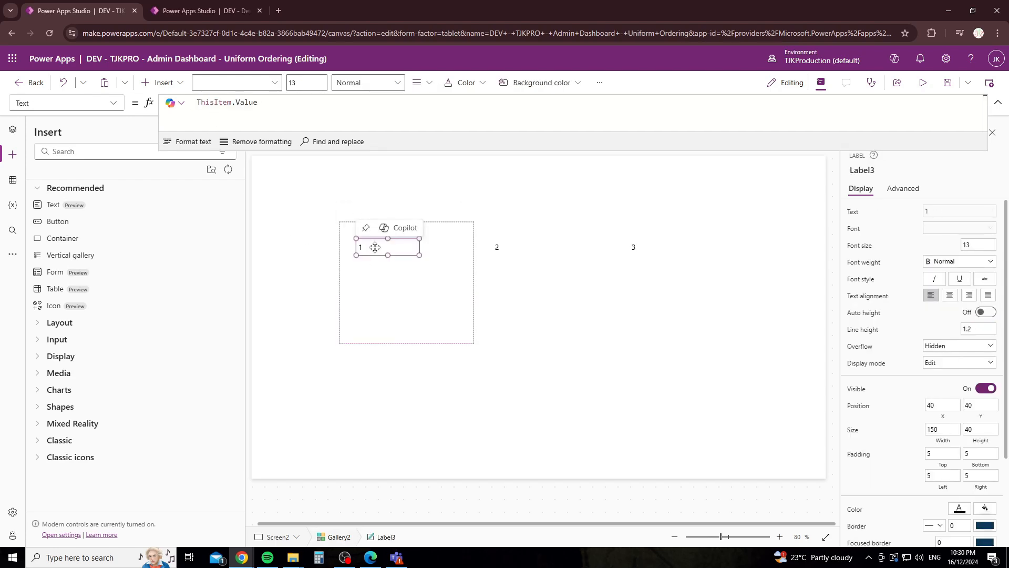
pyautogui.press('Delete')
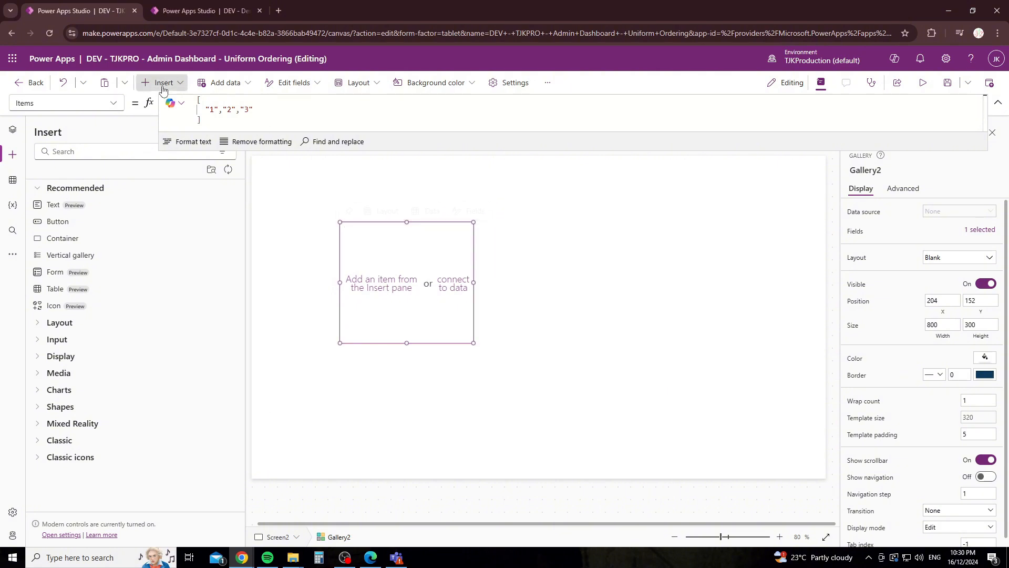
pyautogui.click(163, 84)
pyautogui.write('con')
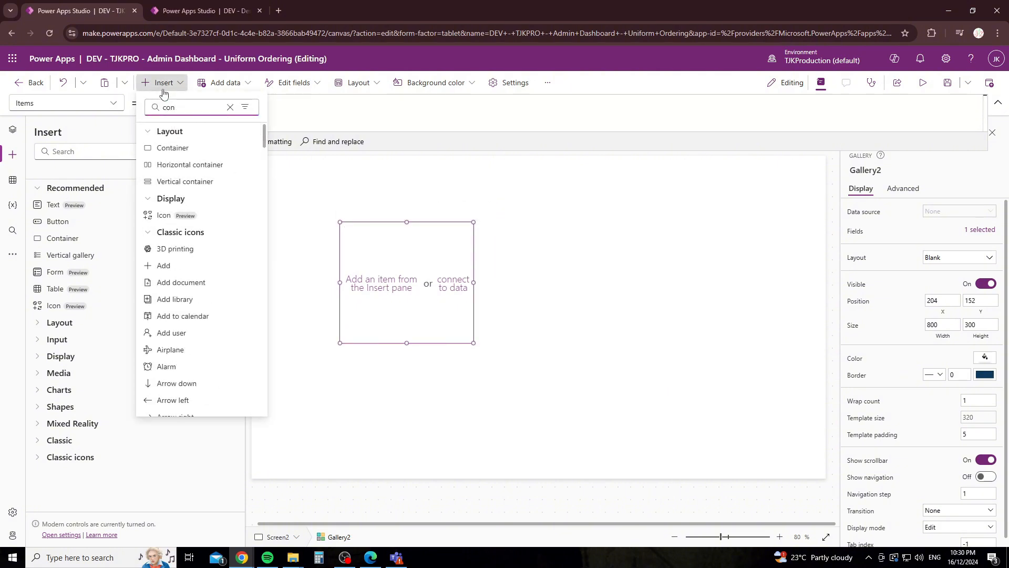
pyautogui.click(176, 154)
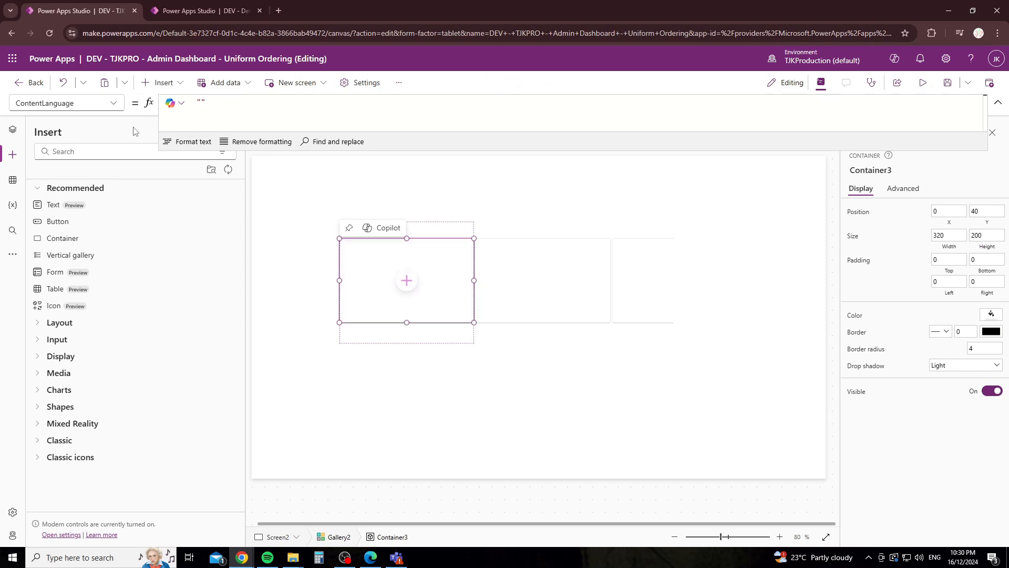
# Set the Width formula of the container in the gallery's template cell to Parent.TemplateWidth.
pyautogui.click(116, 104)
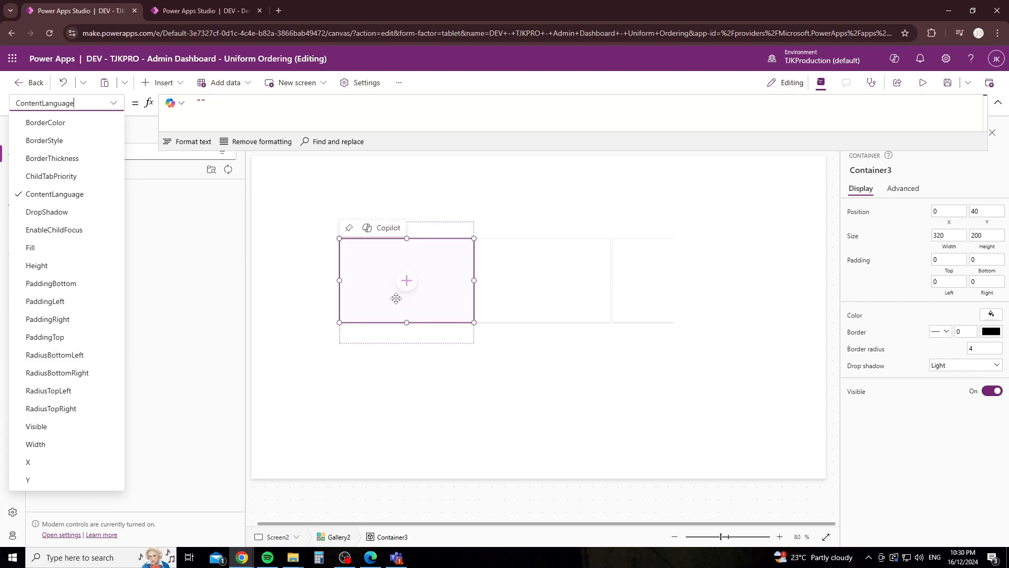
pyautogui.click(43, 446)
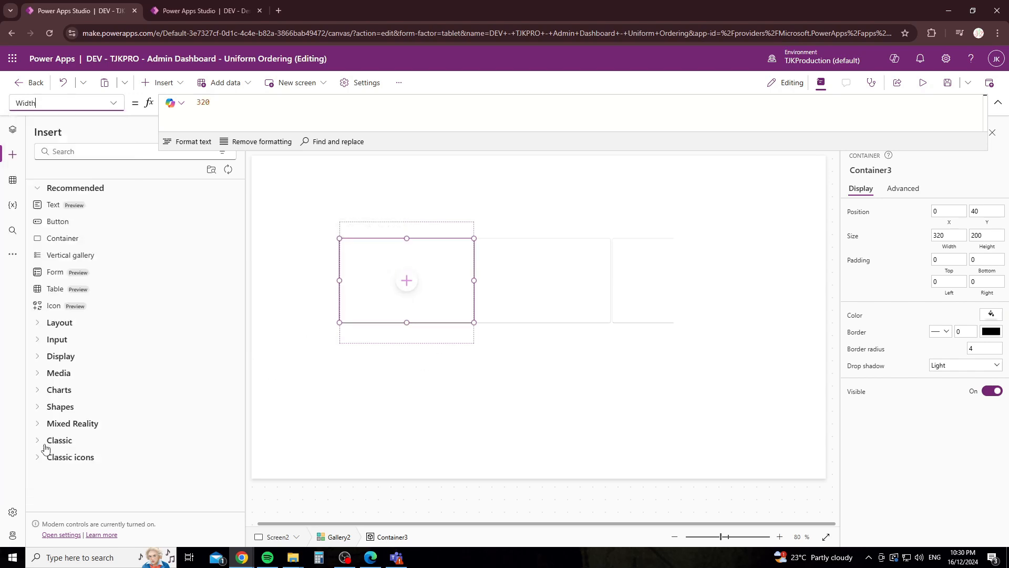
pyautogui.click(16, 134)
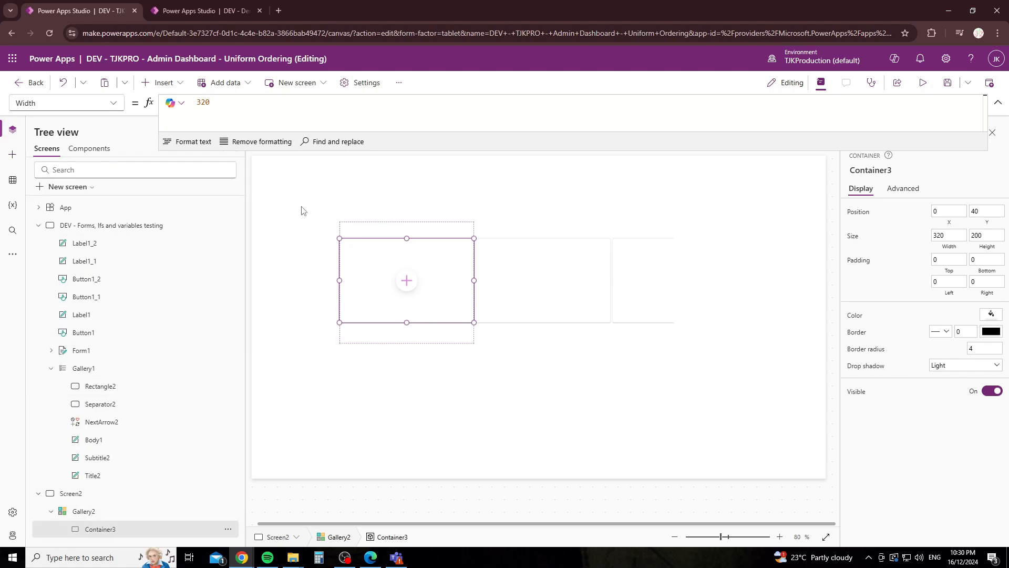
pyautogui.click(229, 107)
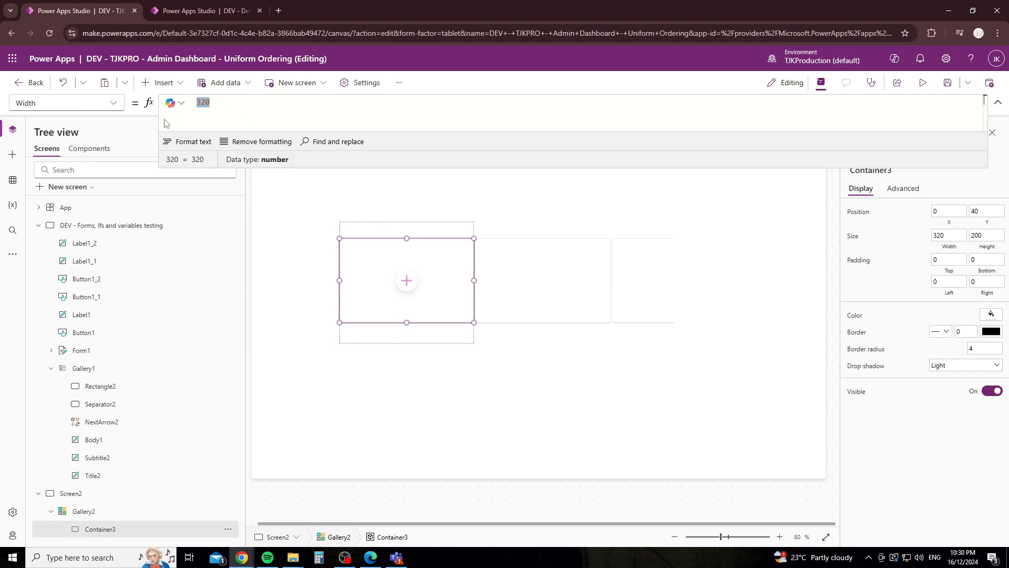
pyautogui.write('parent')
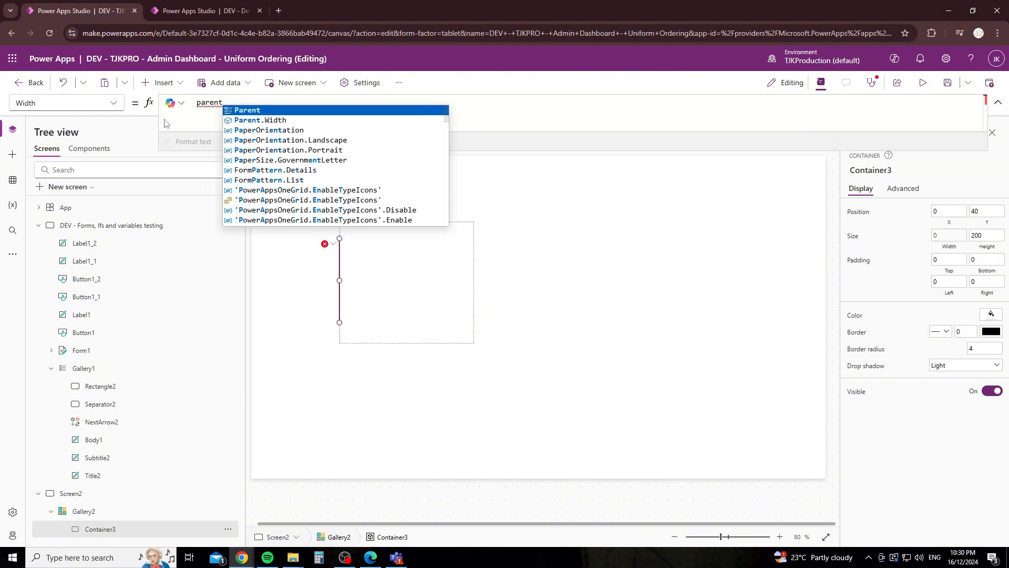
pyautogui.press('Tab')
pyautogui.write('.te')
pyautogui.write('e')
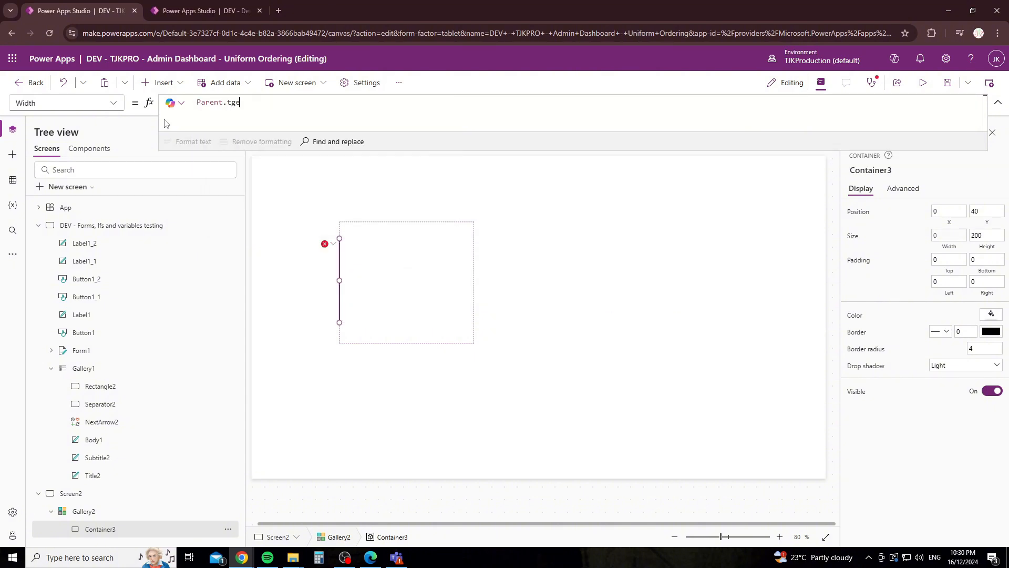
pyautogui.press('BackSpace')
pyautogui.press('BackSpace')
pyautogui.write('em')
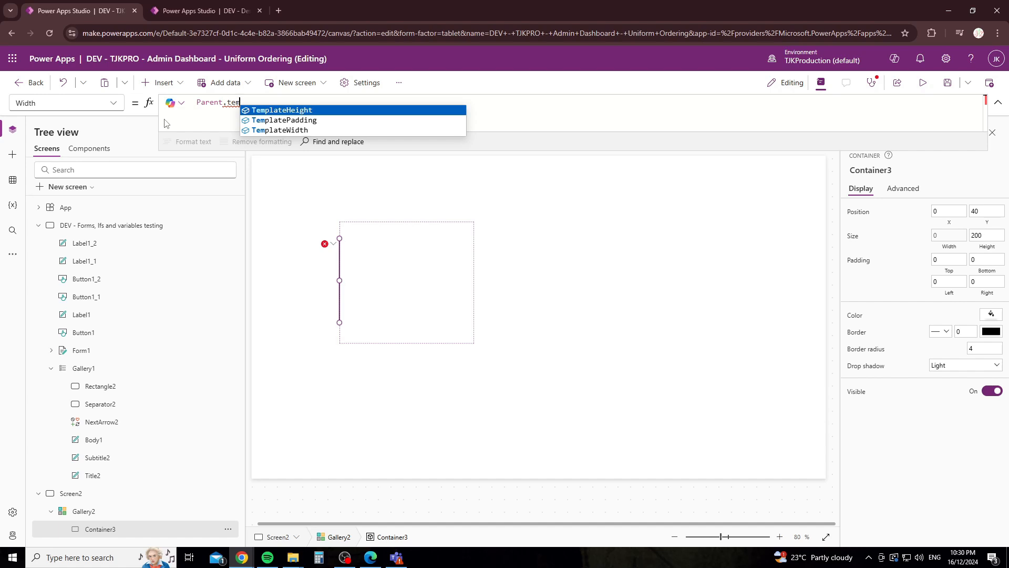
pyautogui.press('Down')
pyautogui.press('Down')
pyautogui.press('Tab')
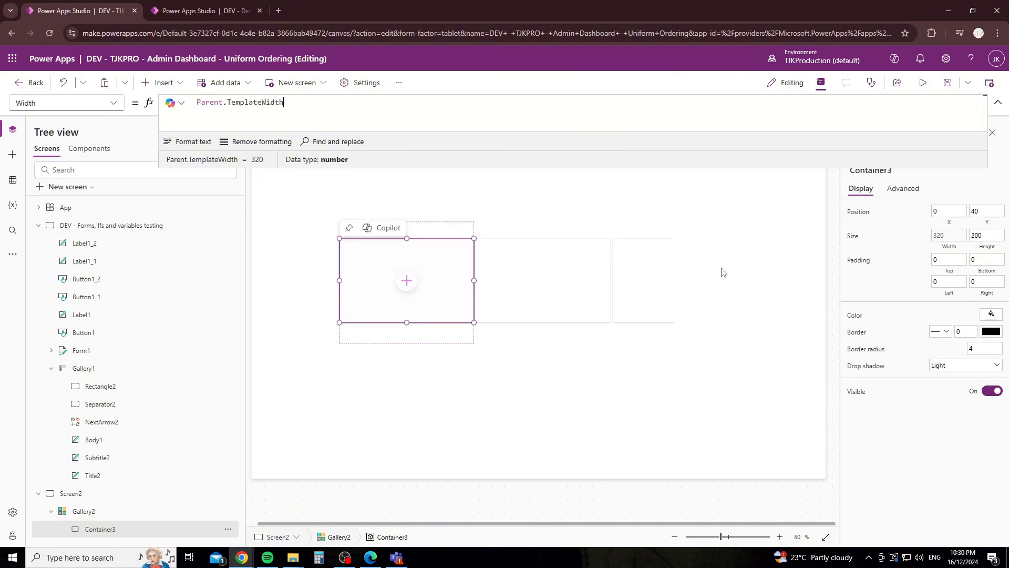
# Move the gallery's container to Y 0 and set its Height formula to Parent.TemplateHeight.
pyautogui.click(986, 210)
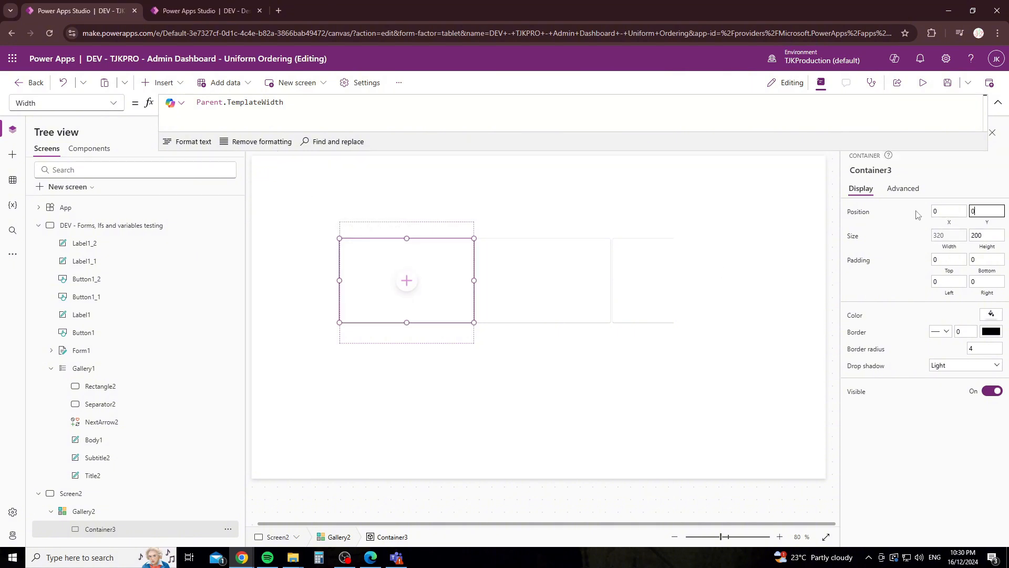
pyautogui.click(79, 103)
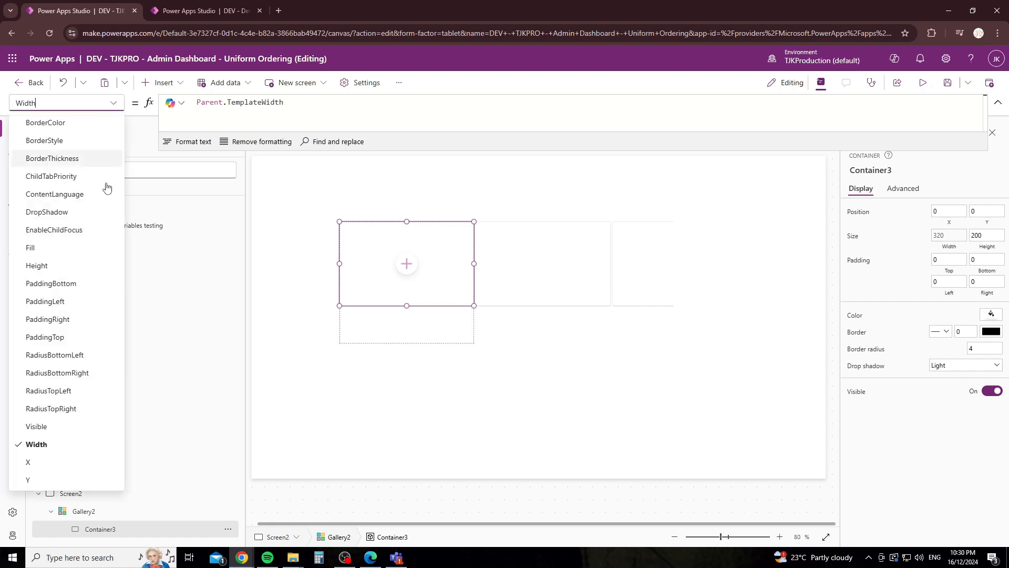
pyautogui.click(63, 265)
pyautogui.doubleClick(256, 101)
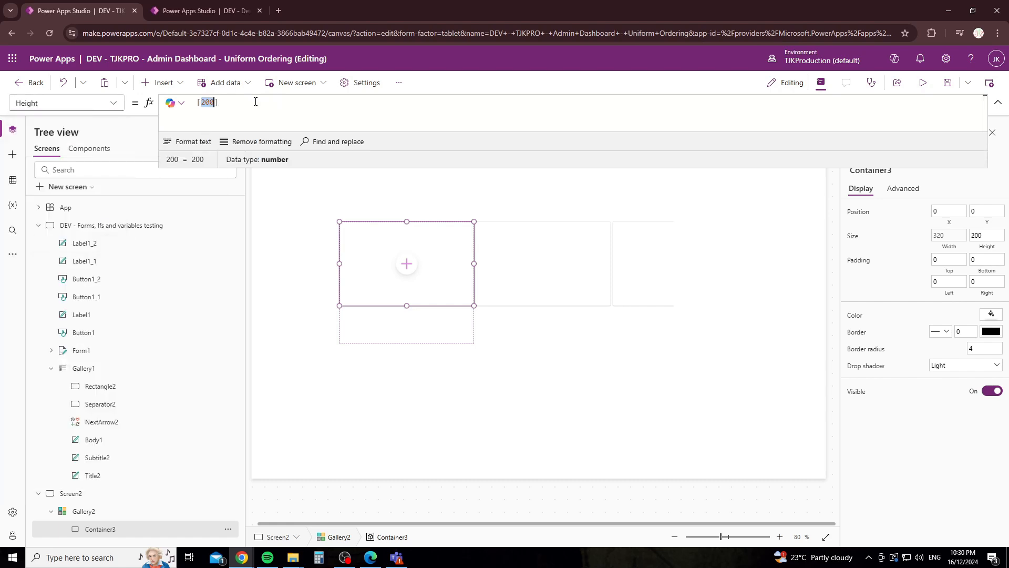
pyautogui.press('BackSpace')
pyautogui.write('parent')
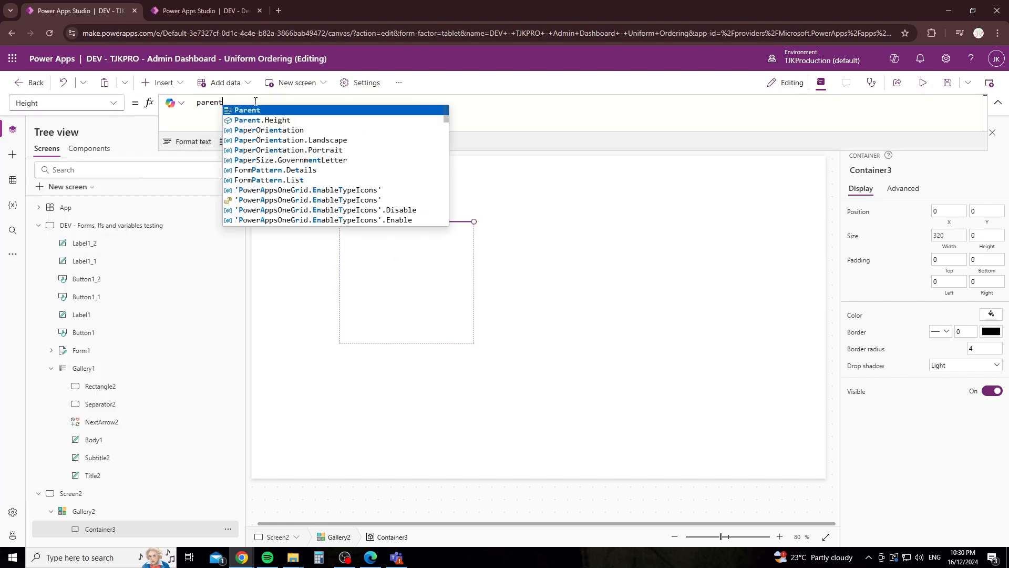
pyautogui.press('Tab')
pyautogui.write('.tem')
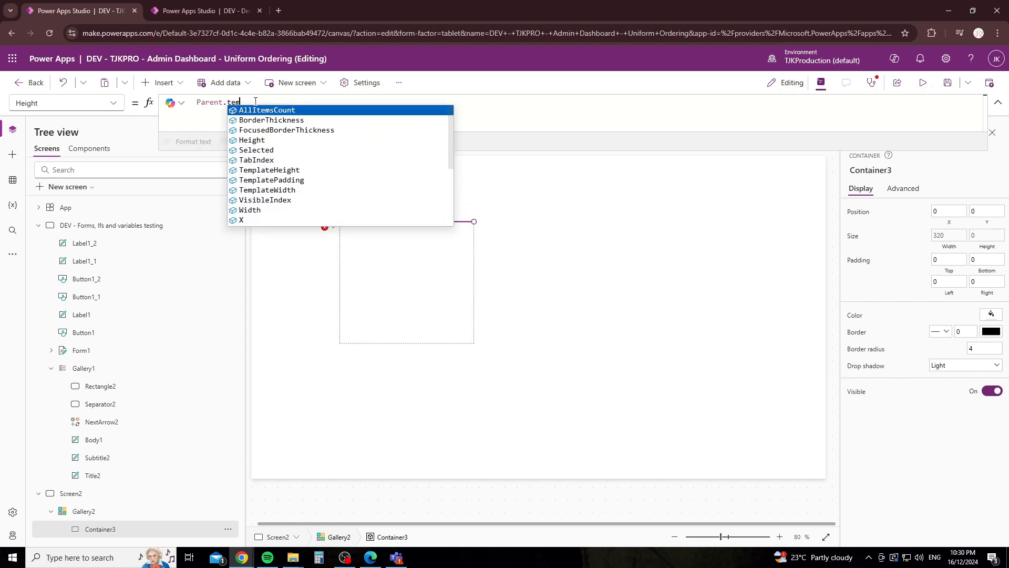
pyautogui.press('Tab')
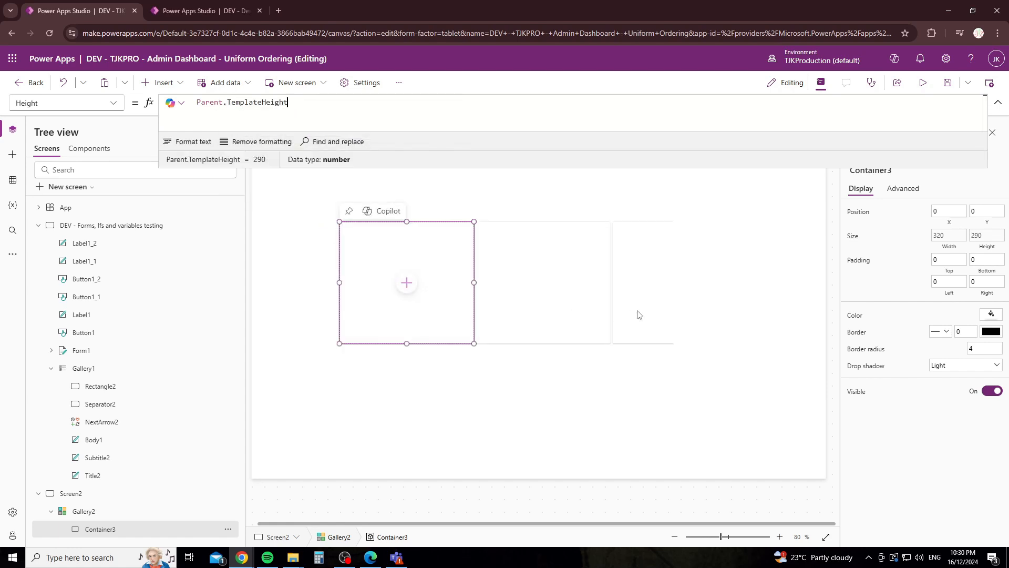
# Resize the horizontal gallery freehand to about 822 wide and 224 high.
pyautogui.click(592, 291)
pyautogui.moveTo(674, 344); pyautogui.dragTo(634, 284)
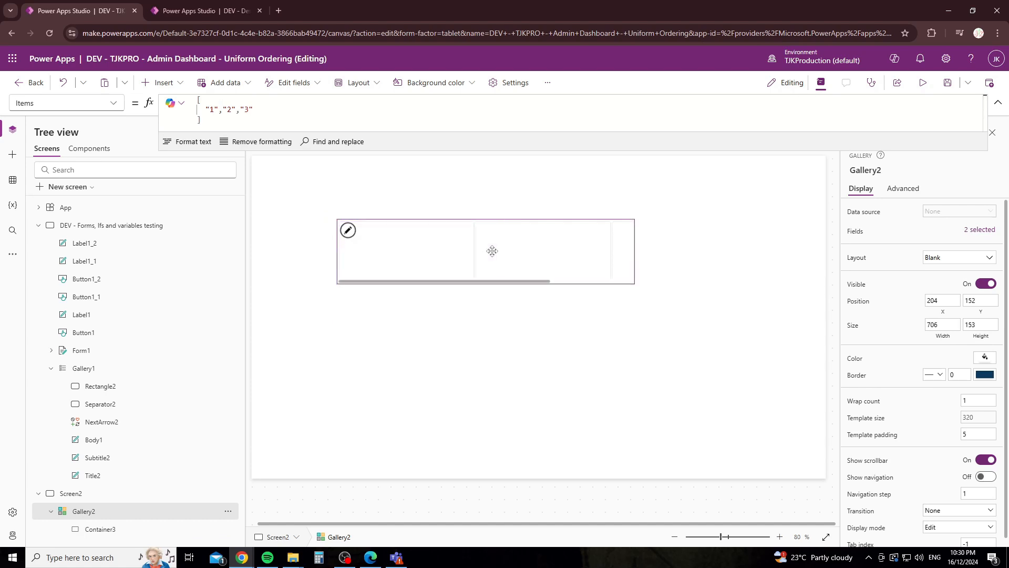
pyautogui.moveTo(486, 282); pyautogui.dragTo(489, 370)
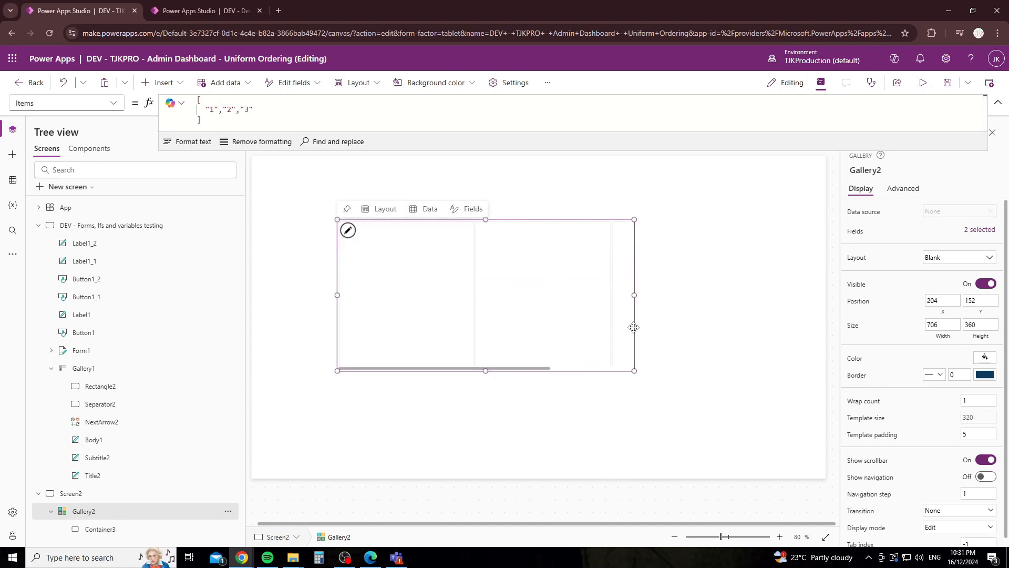
pyautogui.moveTo(634, 370); pyautogui.dragTo(684, 409)
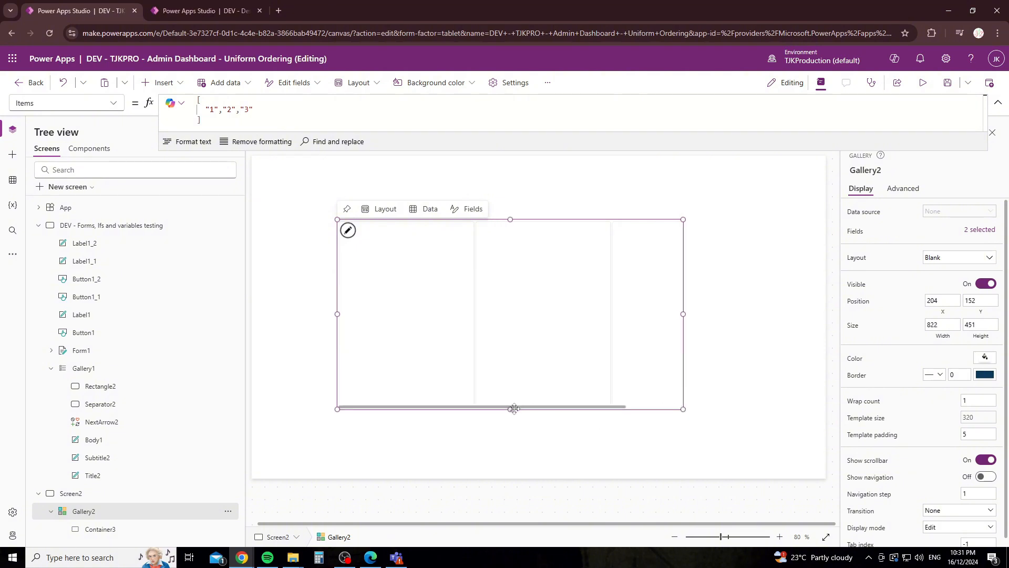
pyautogui.moveTo(510, 409); pyautogui.dragTo(510, 313)
# Set the horizontal gallery's size to 800 wide and 200 high.
pyautogui.click(941, 324)
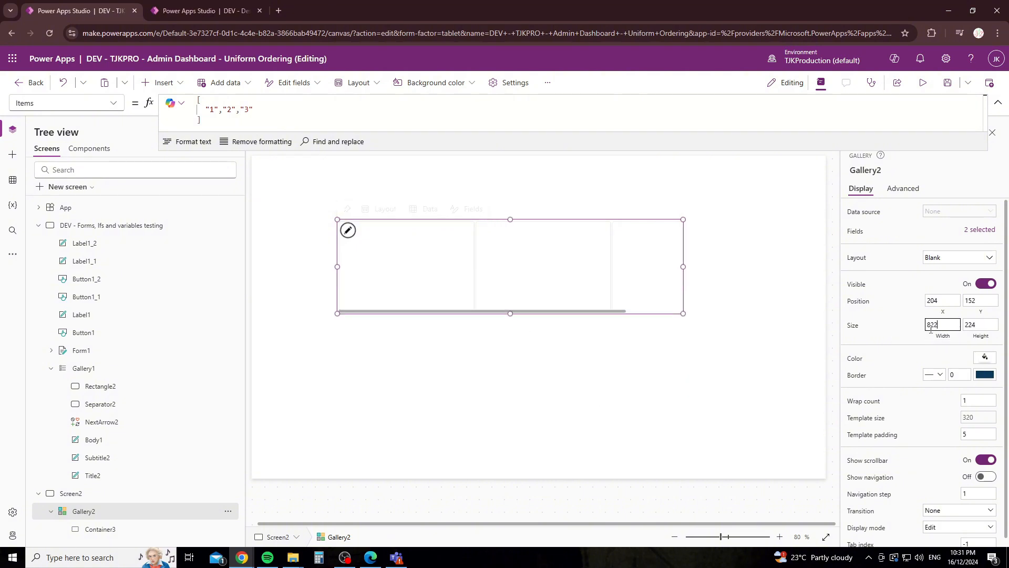
pyautogui.write('800')
pyautogui.press('Tab')
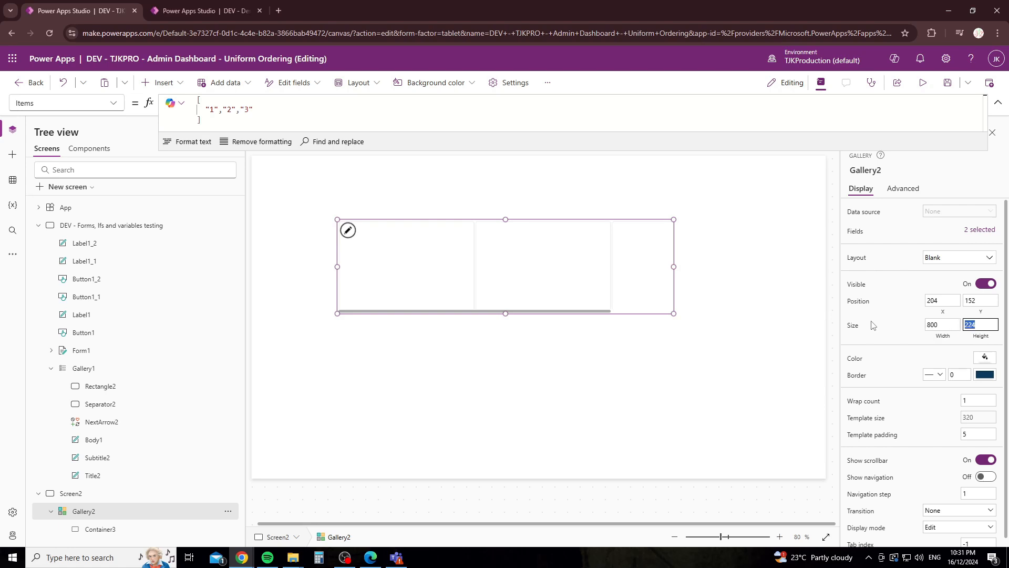
pyautogui.click(402, 260)
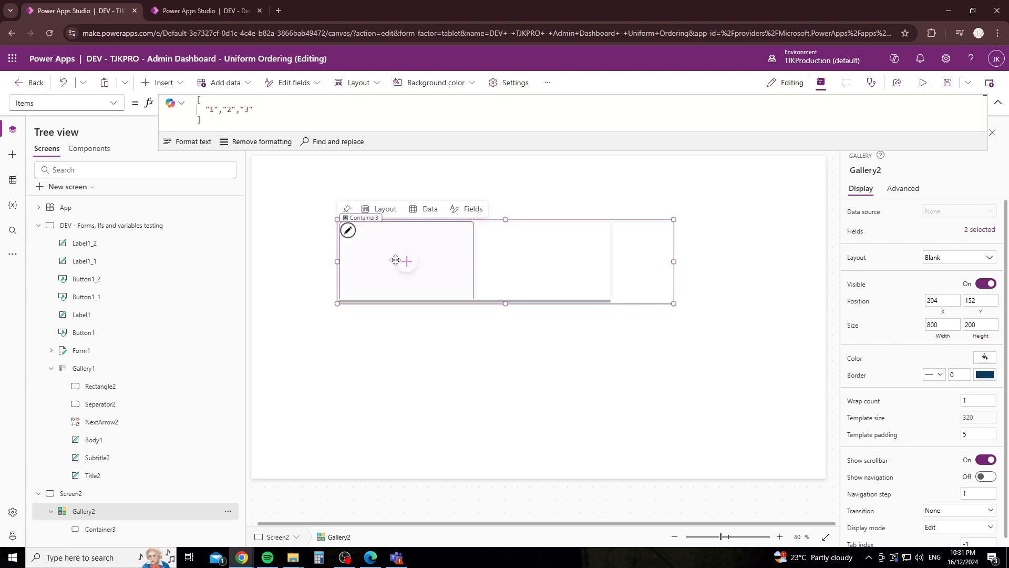
pyautogui.click(542, 261)
pyautogui.click(658, 345)
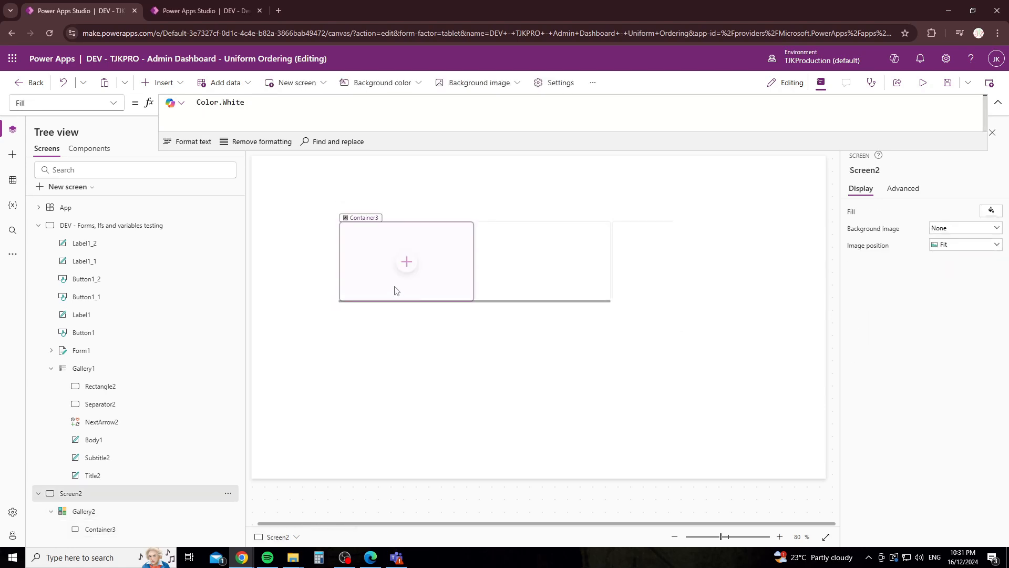
# Replace the gallery's default TemplateSize formula with Parent.Width/3.
pyautogui.click(472, 276)
pyautogui.click(553, 295)
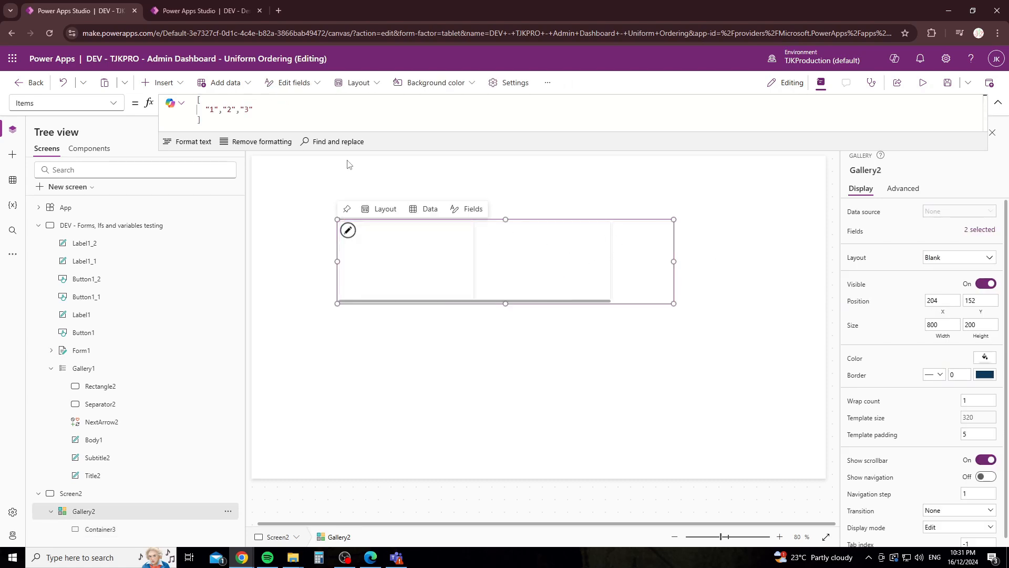
pyautogui.click(110, 101)
pyautogui.scroll(-3, 63, 378)
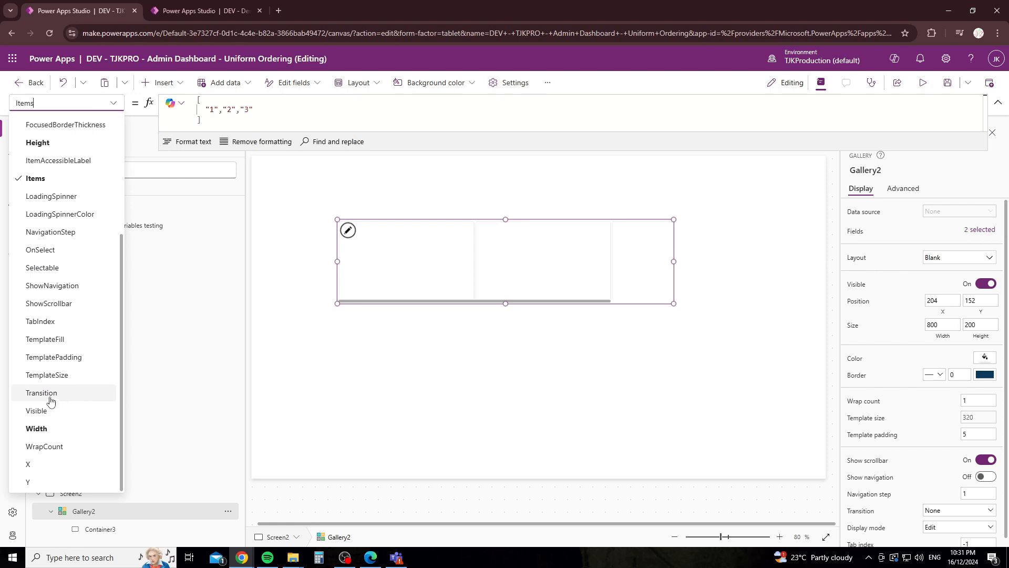
pyautogui.click(64, 377)
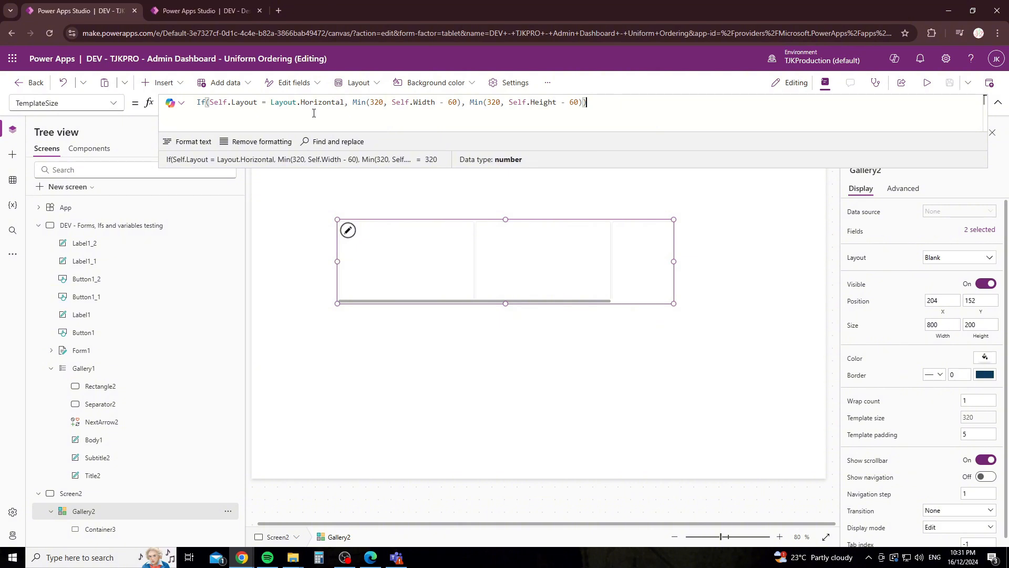
pyautogui.hotkey('ctrl', 'a')
pyautogui.press('BackSpace')
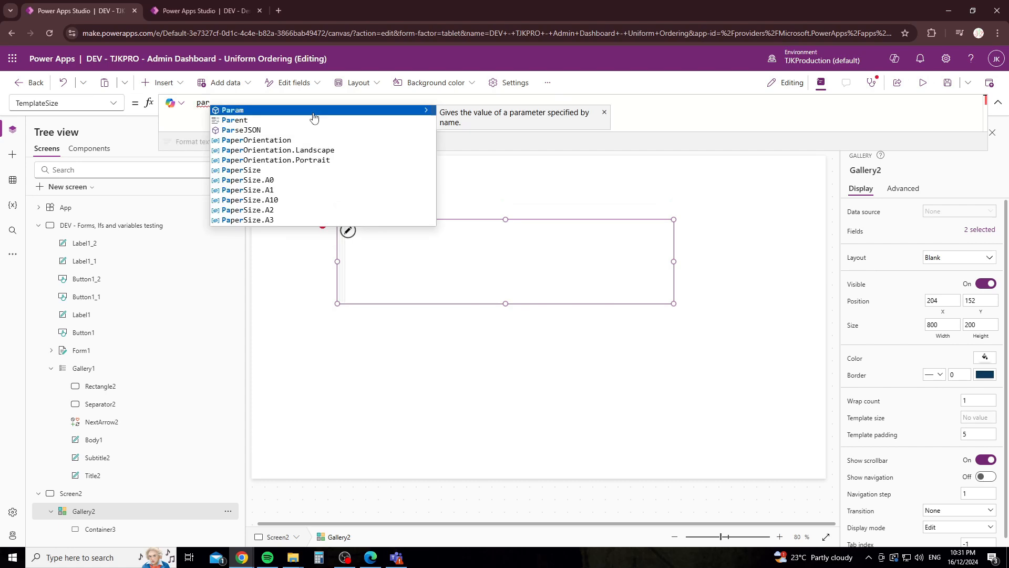
pyautogui.write('parent.w')
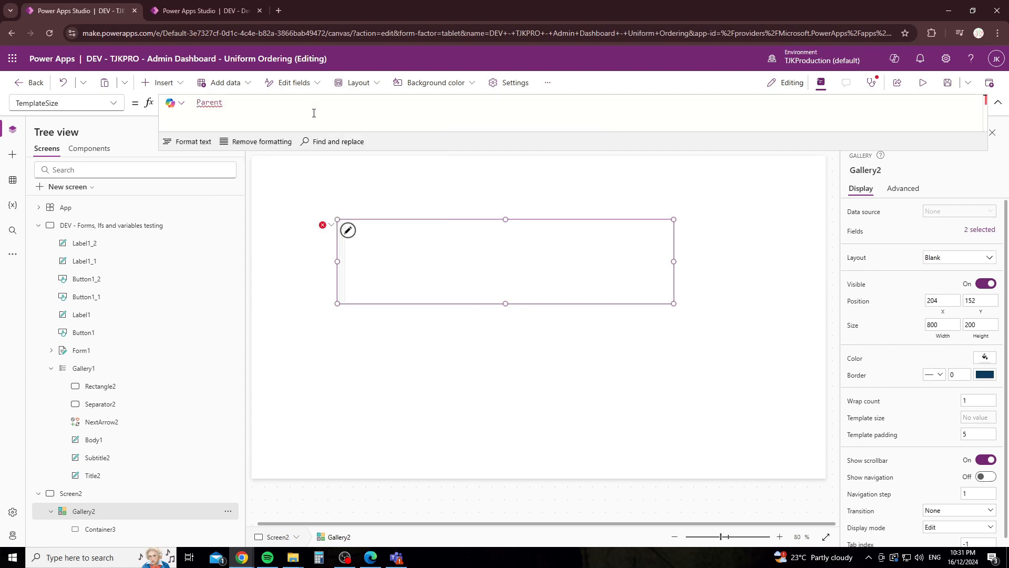
pyautogui.click(313, 113)
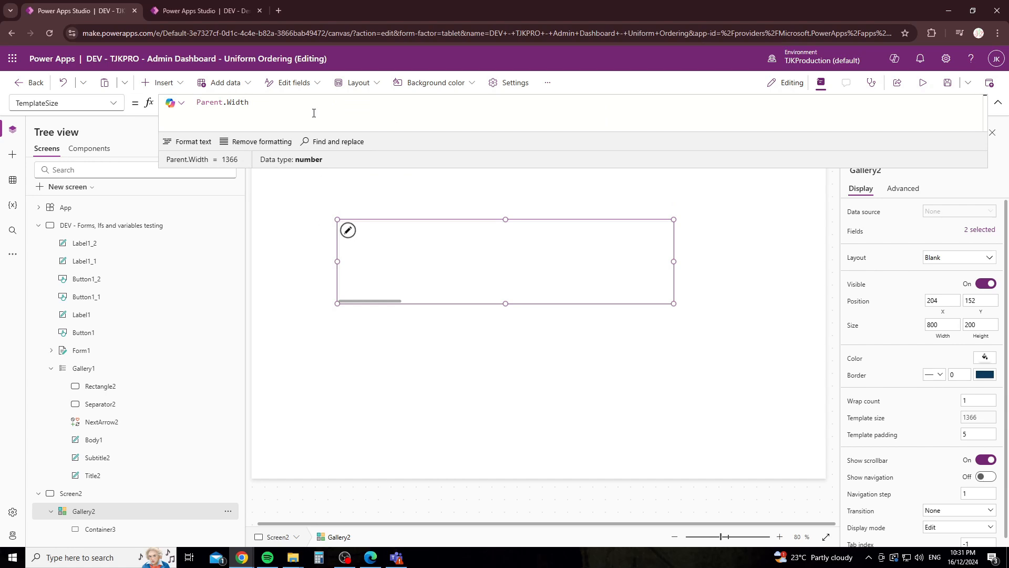
pyautogui.write('/3')
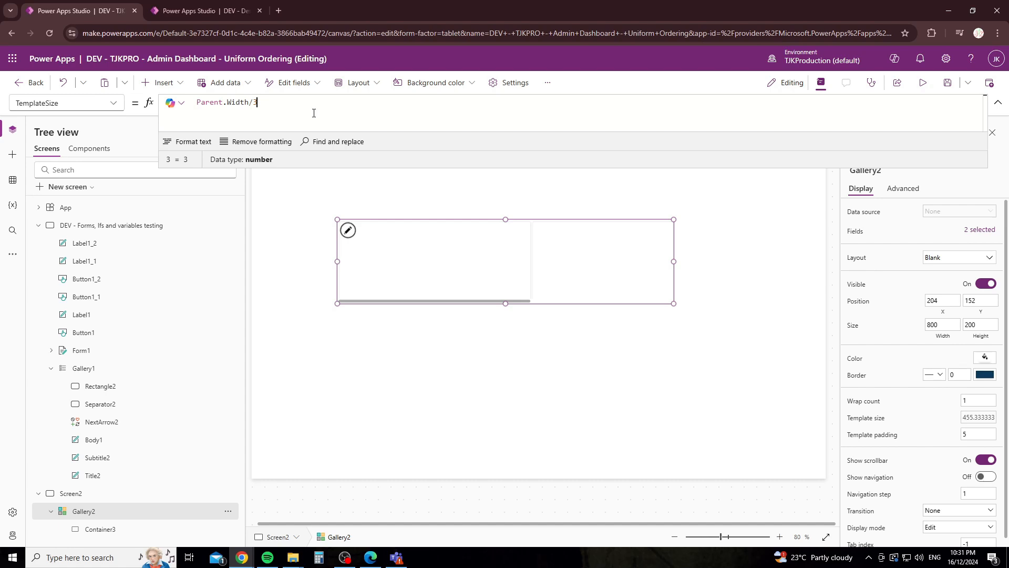
# Replace Parent with Self in the gallery's TemplateSize formula, making it Self.Width/3, and check how the three cells fit.
pyautogui.click(495, 317)
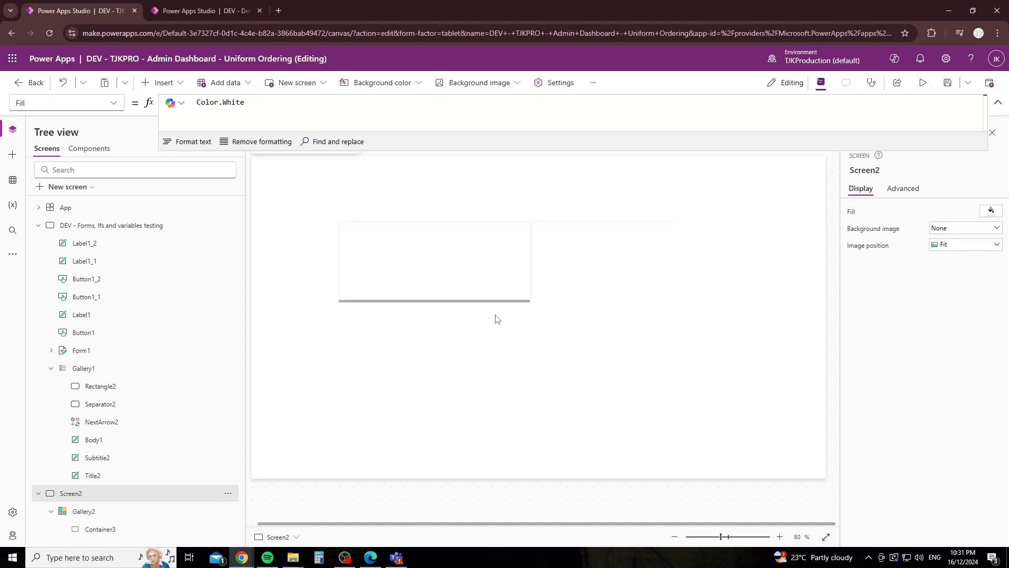
pyautogui.click(599, 299)
pyautogui.click(587, 252)
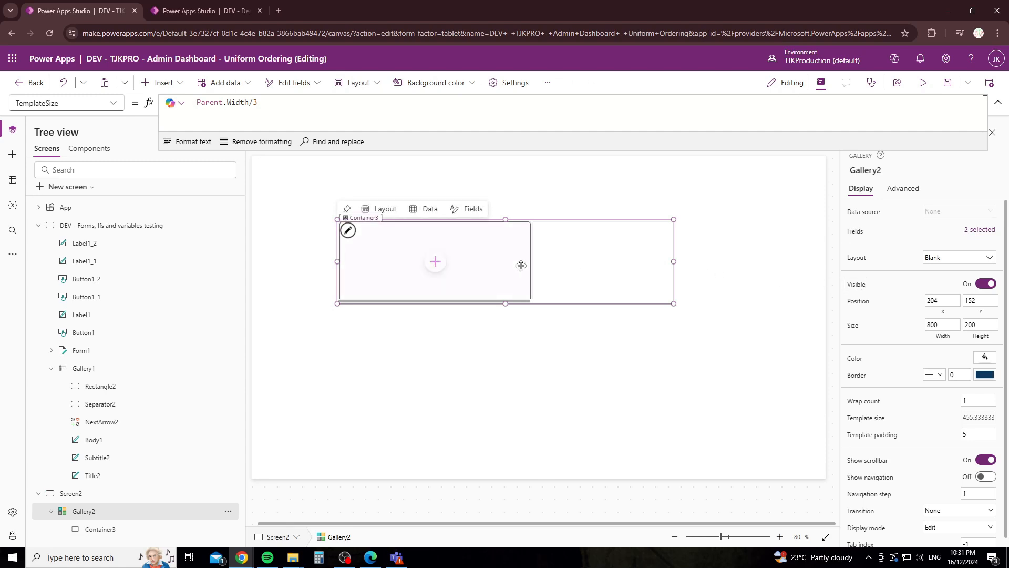
pyautogui.click(577, 269)
pyautogui.click(601, 270)
pyautogui.click(250, 102)
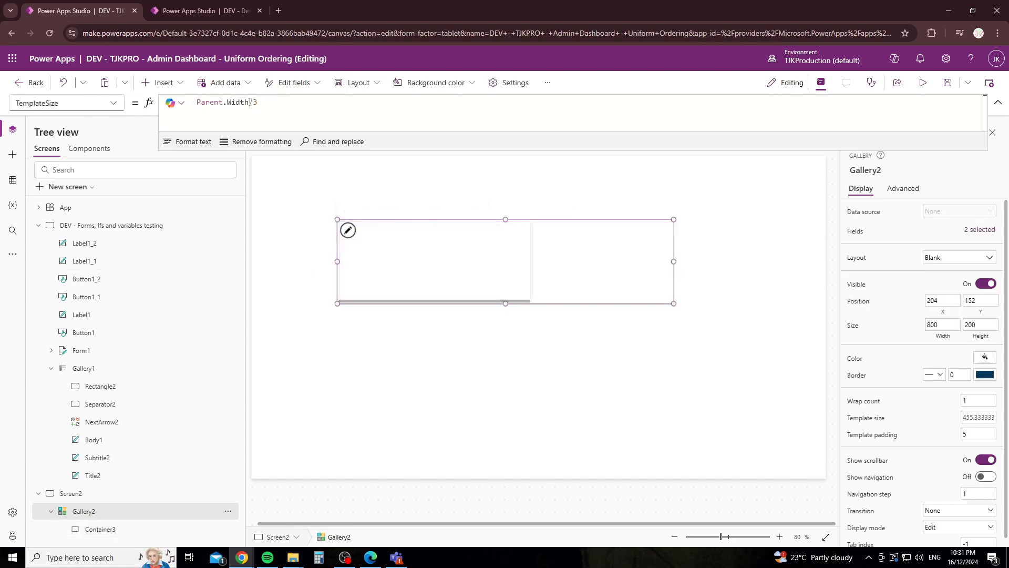
pyautogui.moveTo(224, 102); pyautogui.dragTo(196, 102)
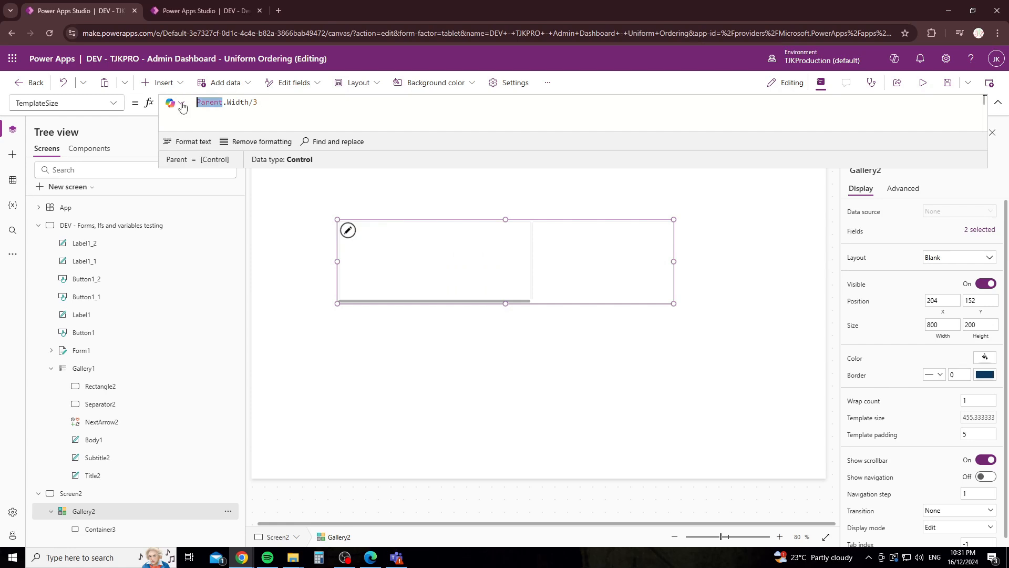
pyautogui.write('self')
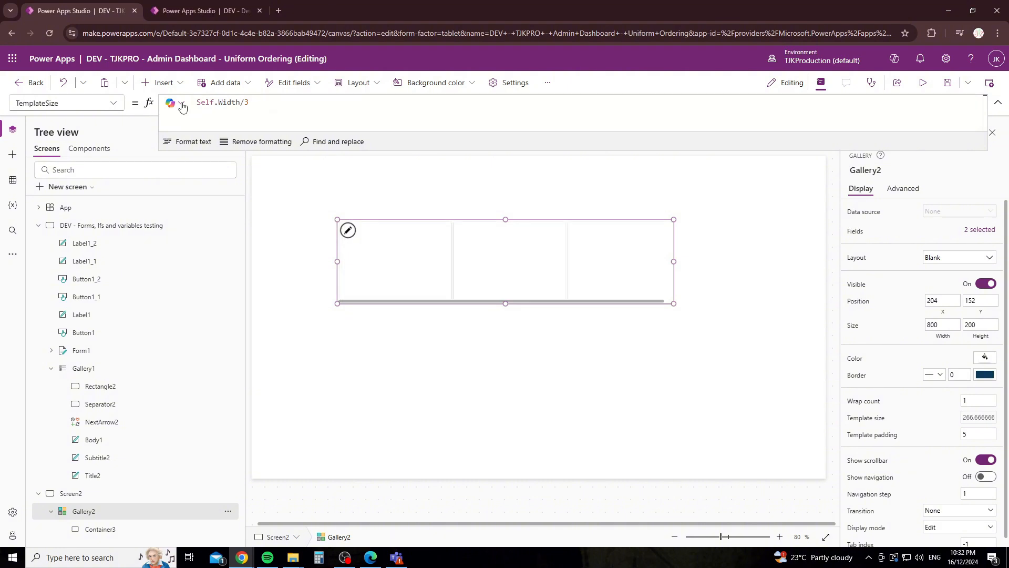
pyautogui.click(666, 307)
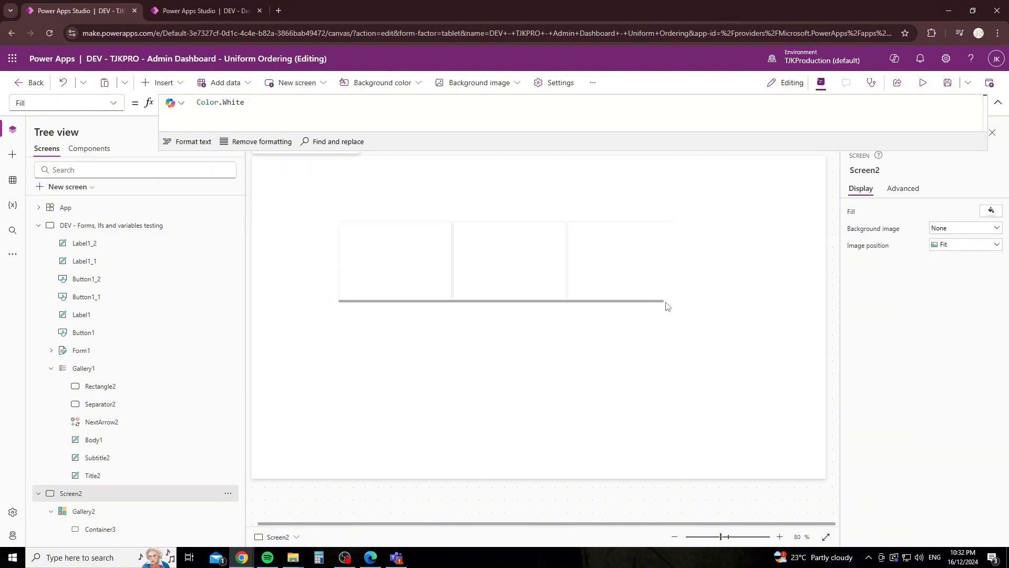
pyautogui.moveTo(639, 302); pyautogui.dragTo(664, 296)
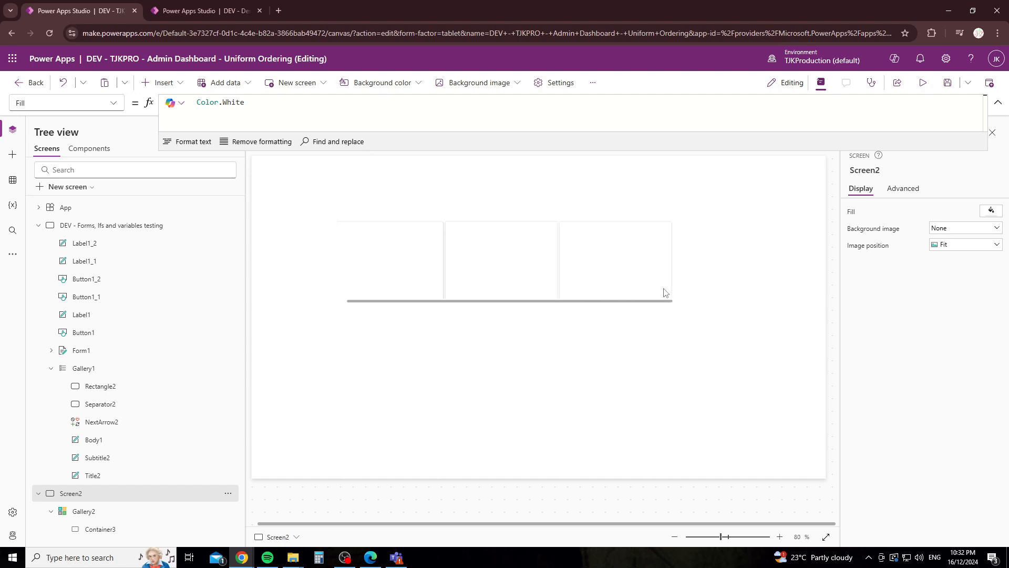
# Try subtracting 5 and 6 in the horizontal gallery's TemplateSize formula, and settle on Self.Width/3-7.
pyautogui.click(419, 262)
pyautogui.click(518, 277)
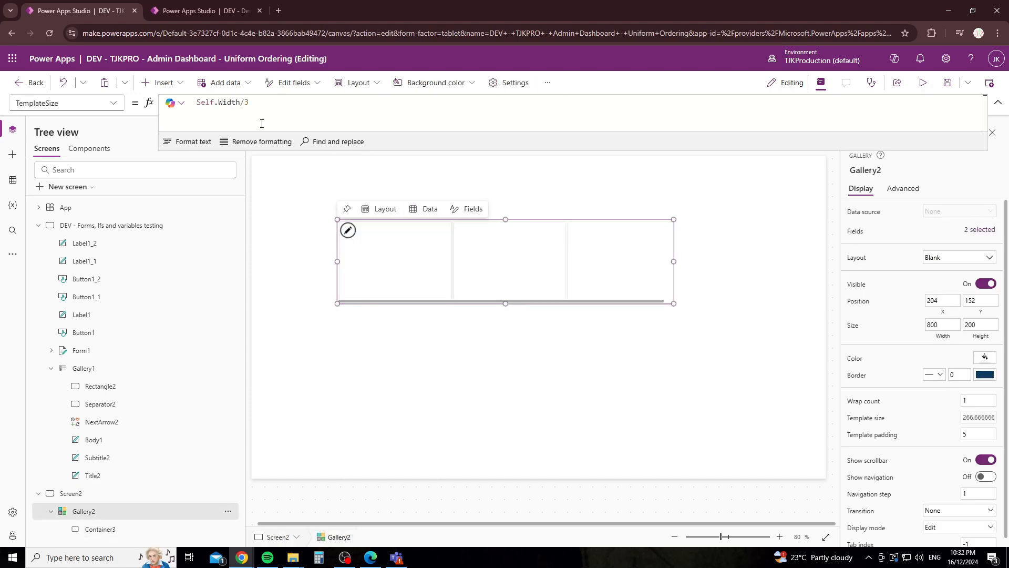
pyautogui.click(262, 123)
pyautogui.write('-')
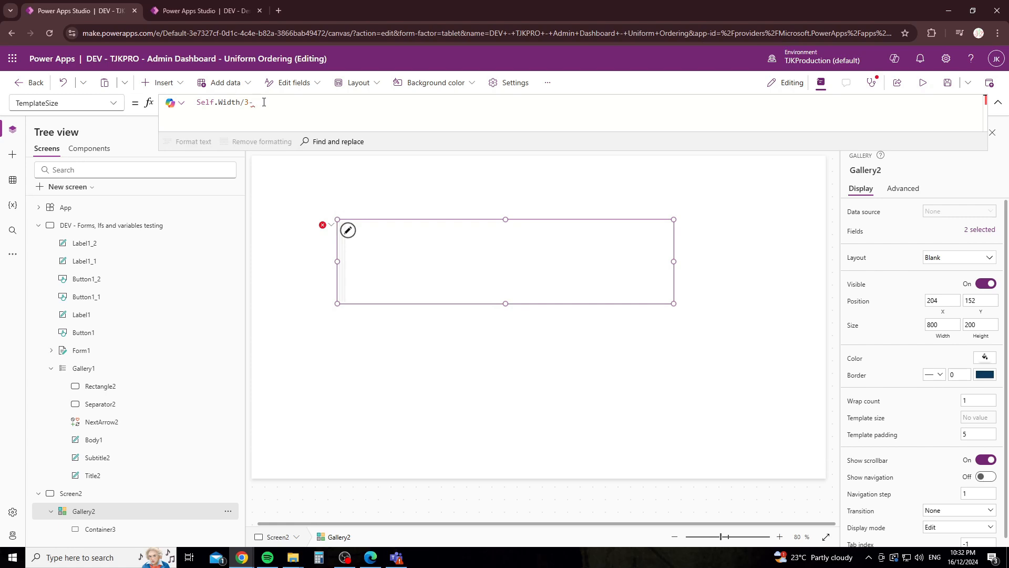
pyautogui.write('5')
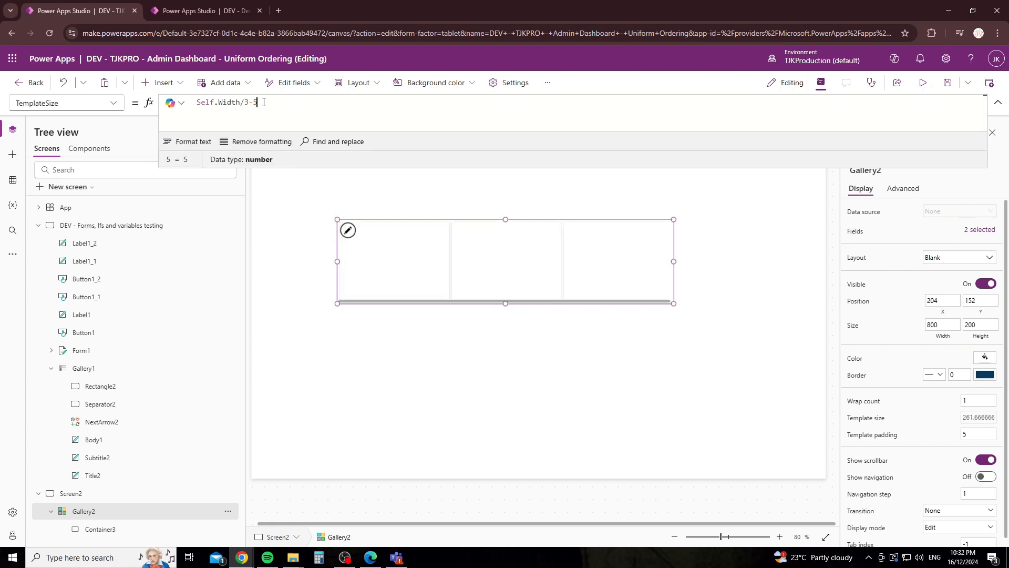
pyautogui.write('6')
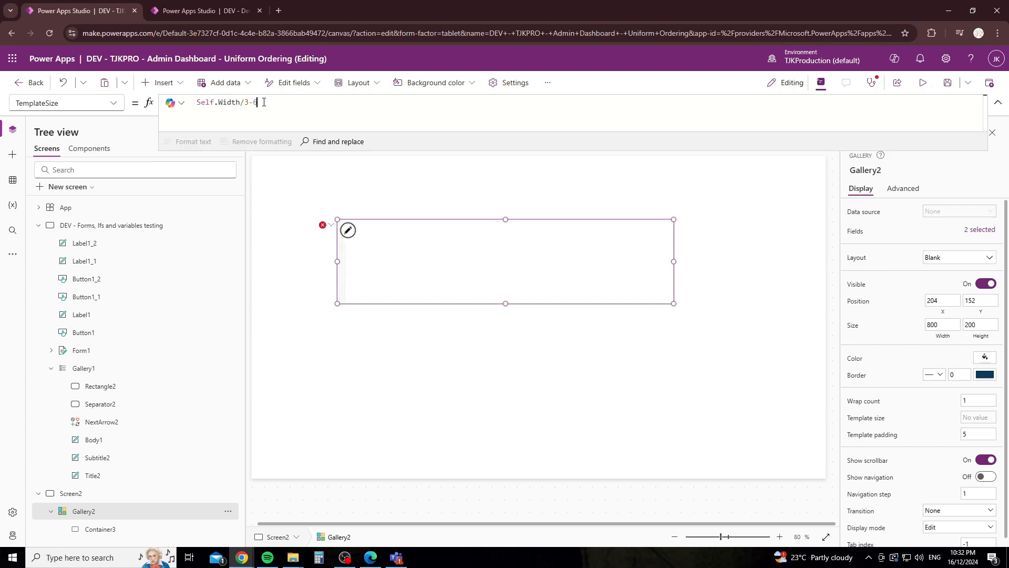
pyautogui.write('7')
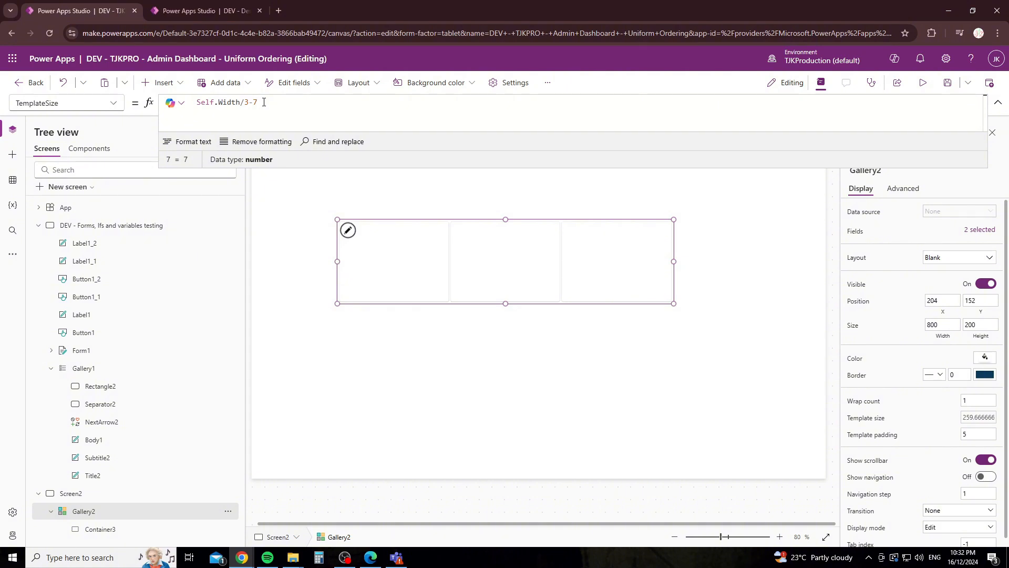
pyautogui.click(735, 265)
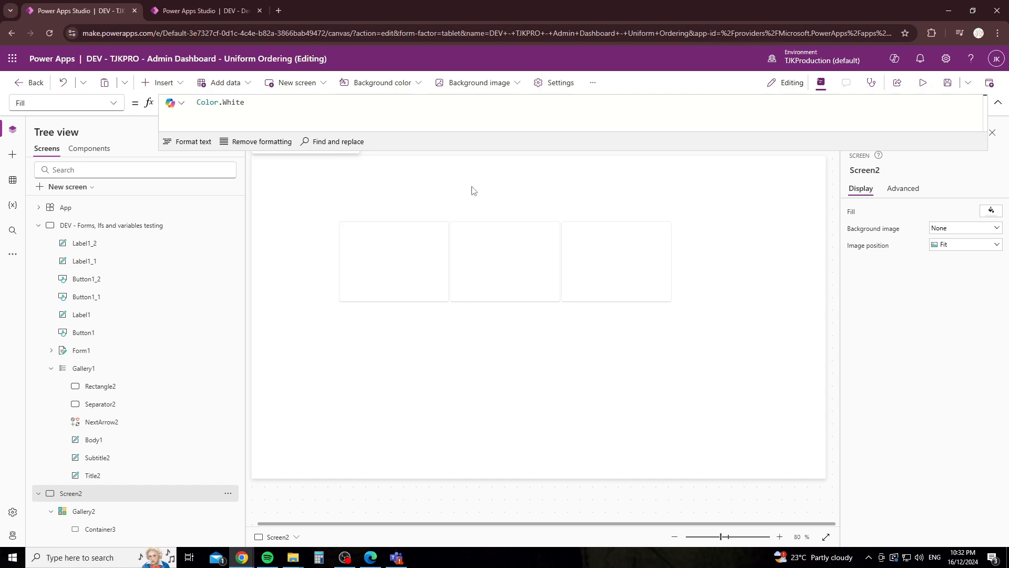
# Set the horizontal gallery's size to 1000 wide and 400 high.
pyautogui.moveTo(313, 198); pyautogui.dragTo(678, 320)
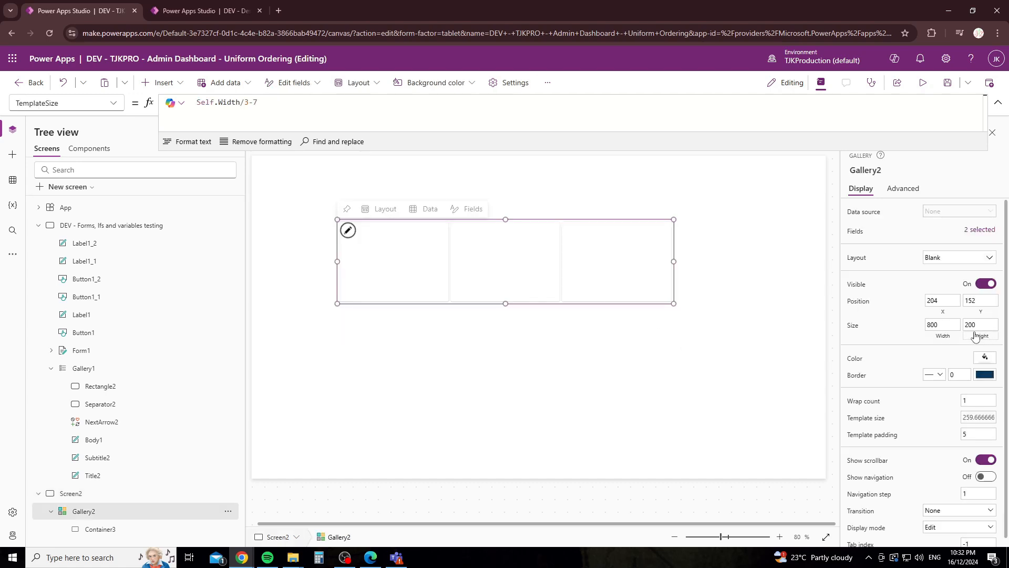
pyautogui.moveTo(946, 325); pyautogui.dragTo(858, 329)
pyautogui.write('1')
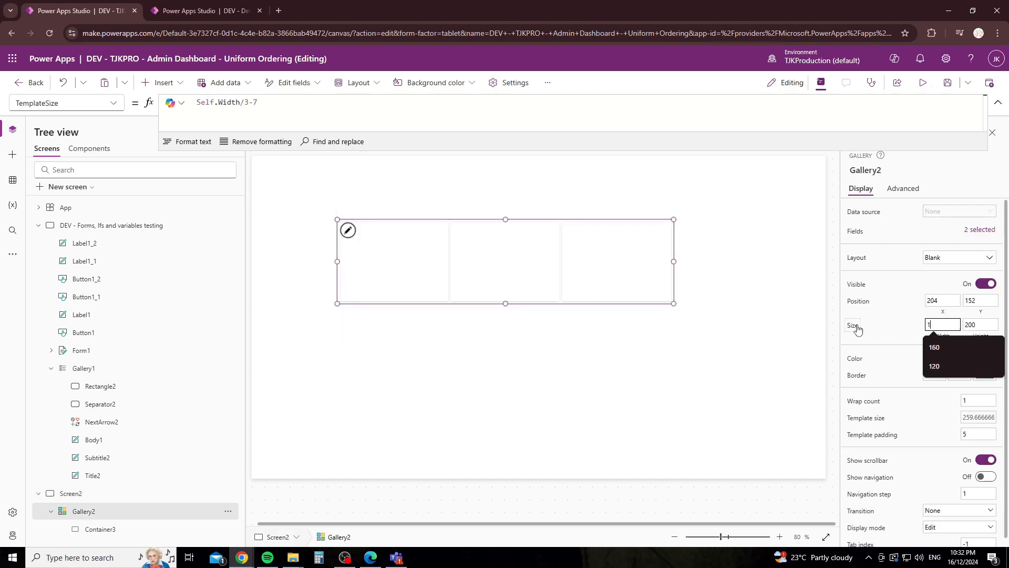
pyautogui.write('000')
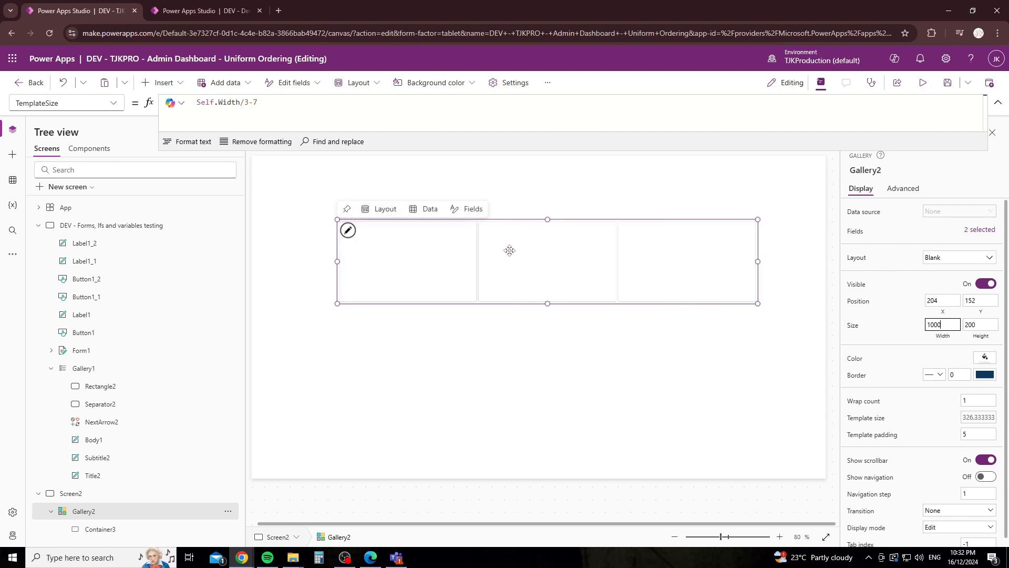
pyautogui.click(991, 325)
pyautogui.write('400')
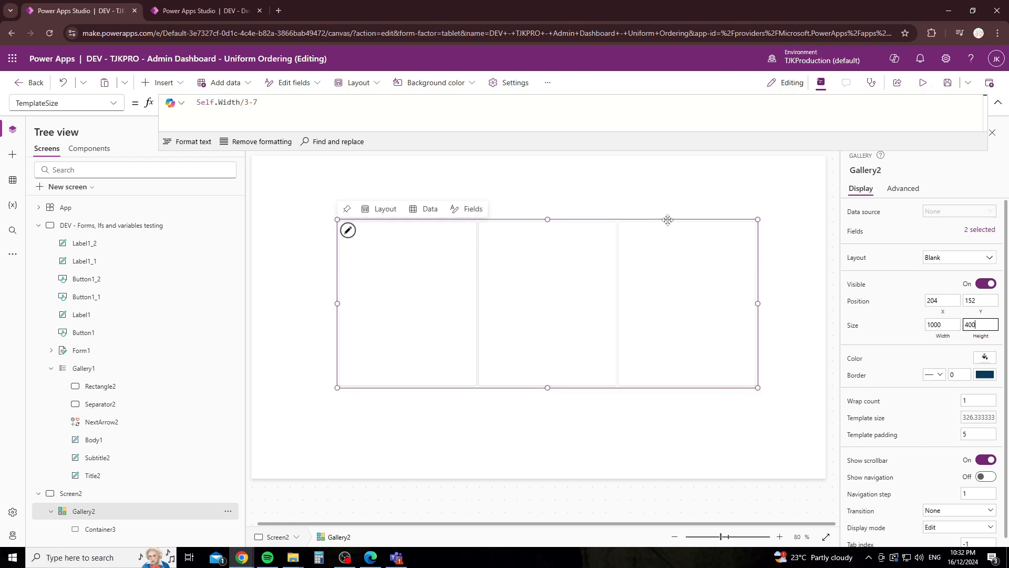
# Move the enlarged gallery freehand to about X 176, Y 164 on the screen.
pyautogui.moveTo(663, 226); pyautogui.dragTo(652, 232)
pyautogui.click(650, 208)
pyautogui.click(556, 243)
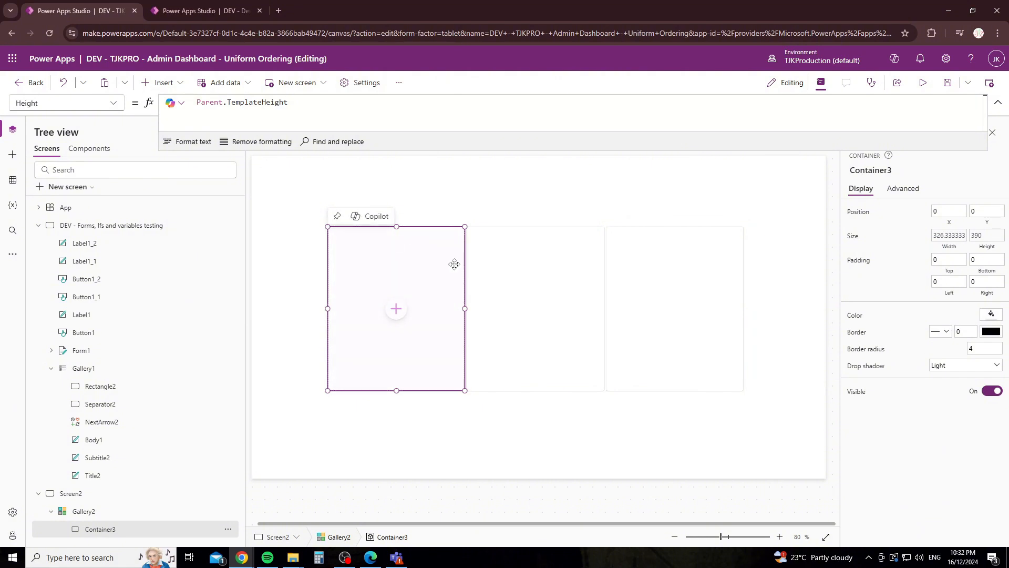
# Replace the first value in the gallery's Items formula with "Home".
pyautogui.click(477, 256)
pyautogui.click(66, 103)
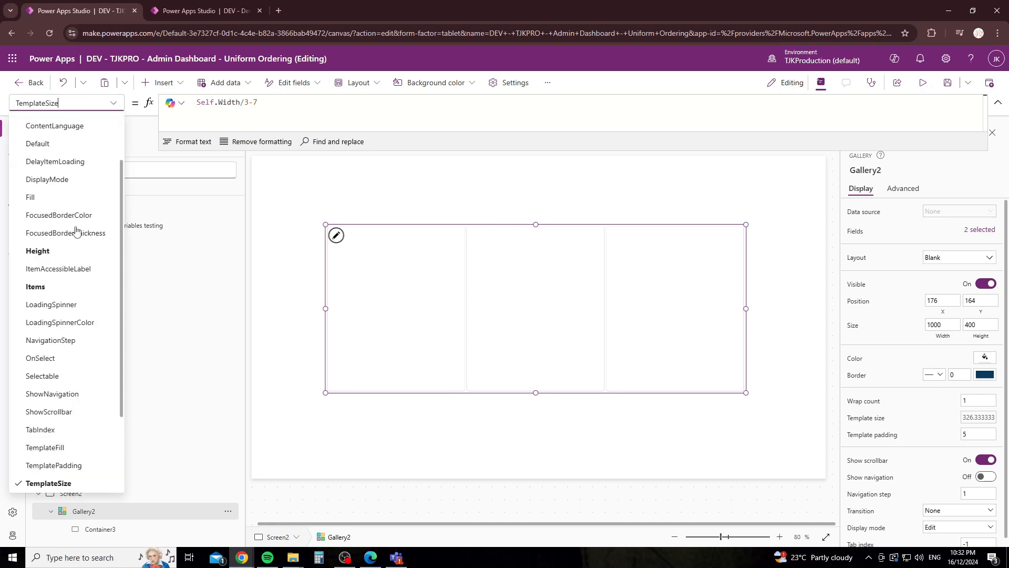
pyautogui.click(32, 287)
pyautogui.click(283, 115)
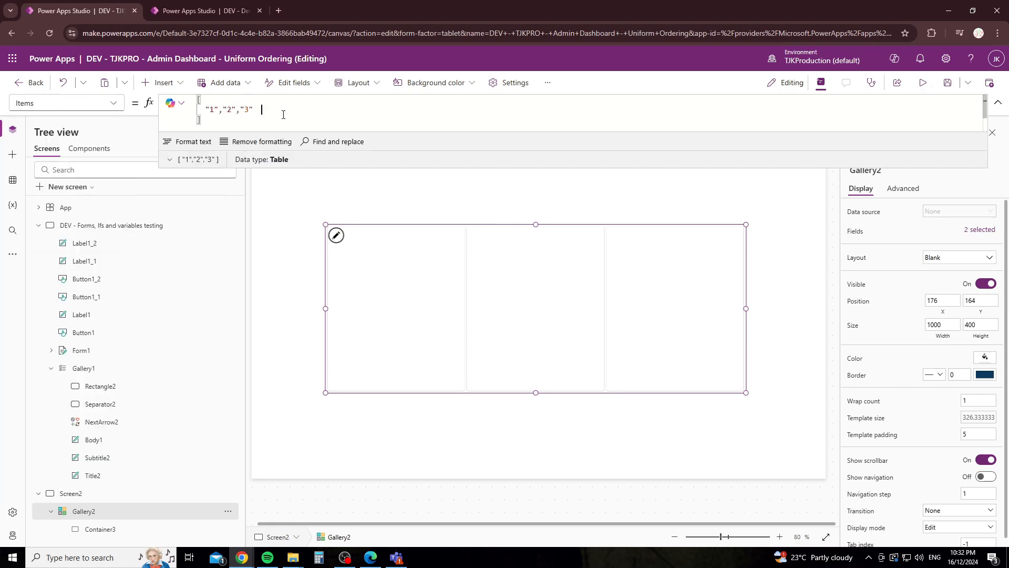
pyautogui.click(215, 109)
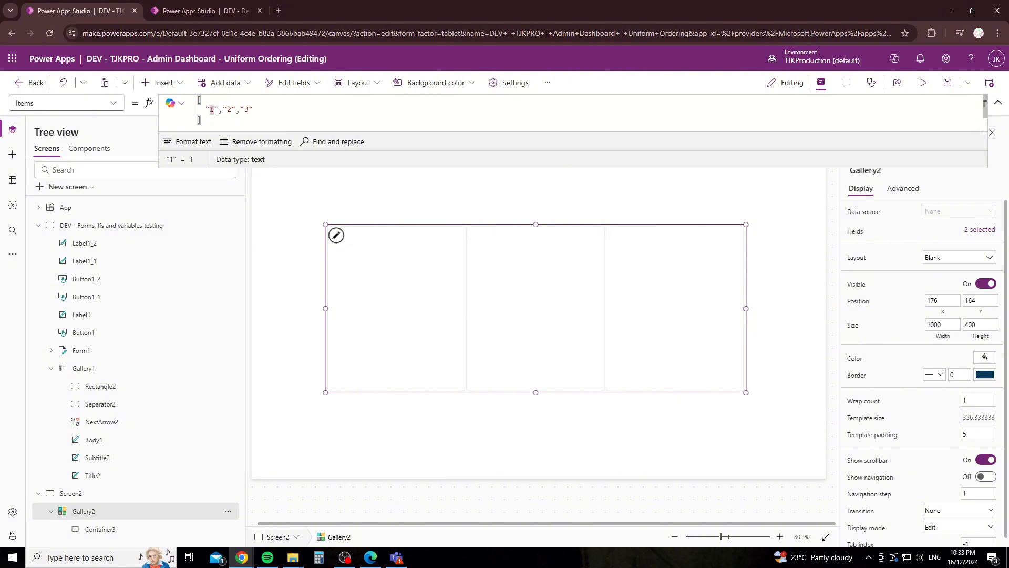
pyautogui.press('BackSpace')
pyautogui.write('h')
pyautogui.press('F9')
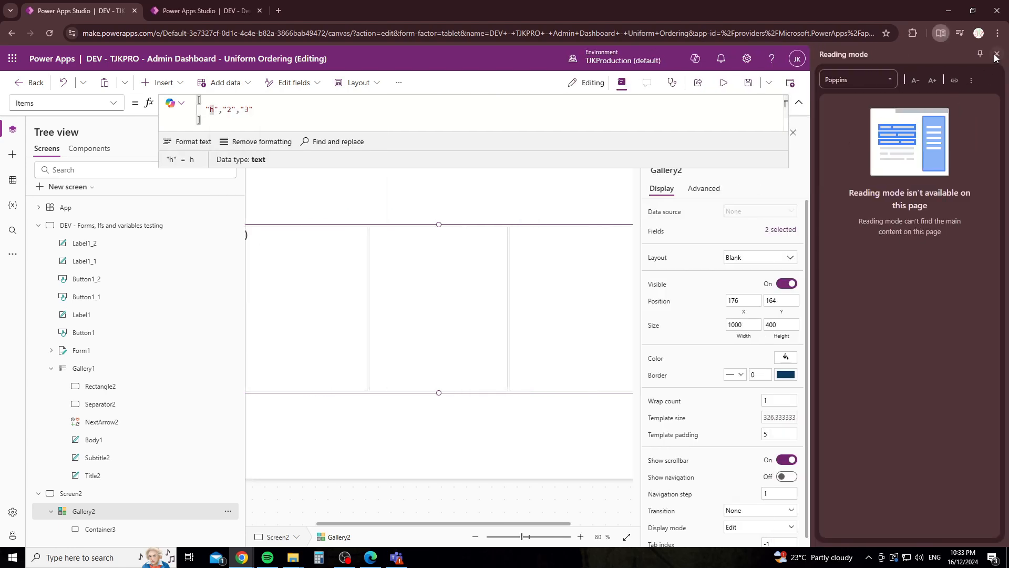
pyautogui.click(996, 53)
pyautogui.press('BackSpace')
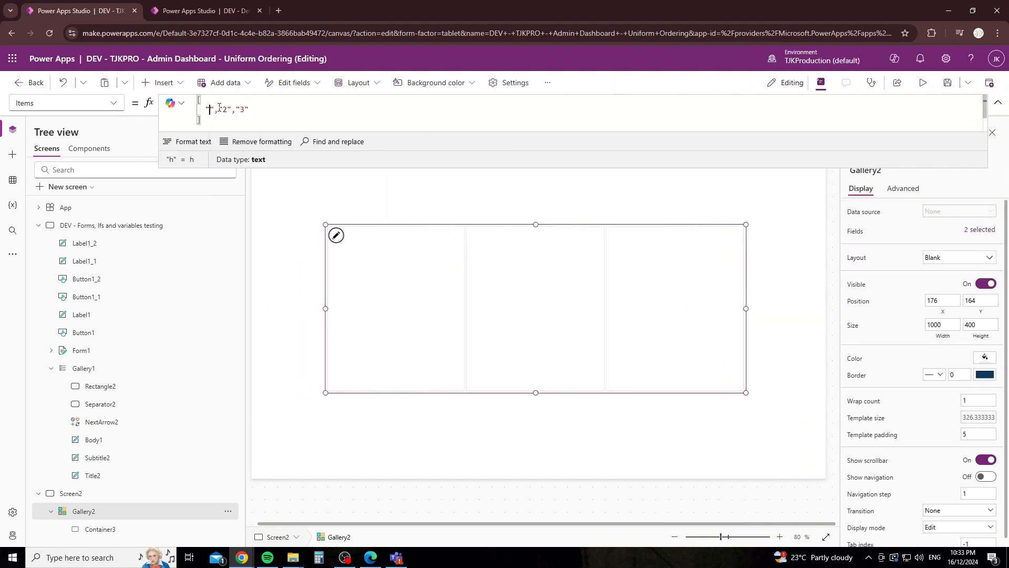
pyautogui.write('Home')
pyautogui.press('Right')
pyautogui.press('Right')
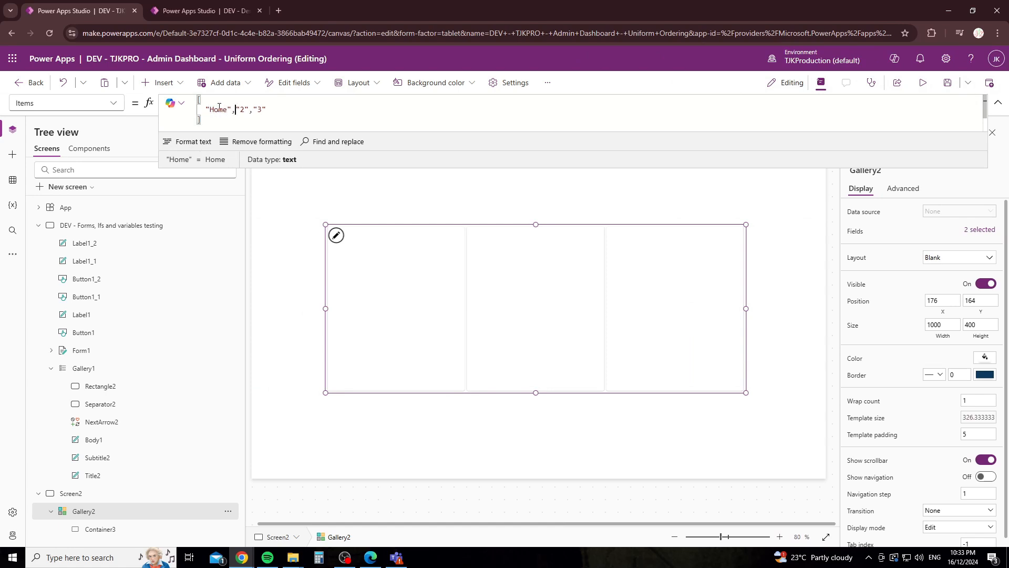
# Replace the second value in the Items formula with "Edit", discarding the trial text "Screen".
pyautogui.press('BackSpace')
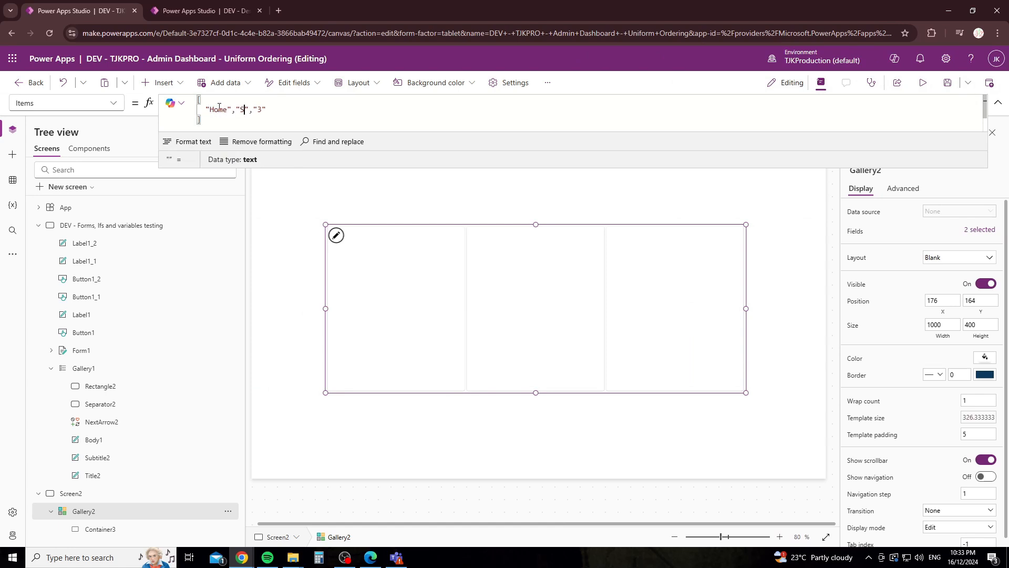
pyautogui.write('Screen')
pyautogui.press('BackSpace')
pyautogui.press('BackSpace')
pyautogui.press('BackSpace')
pyautogui.press('BackSpace')
pyautogui.press('BackSpace')
pyautogui.press('BackSpace')
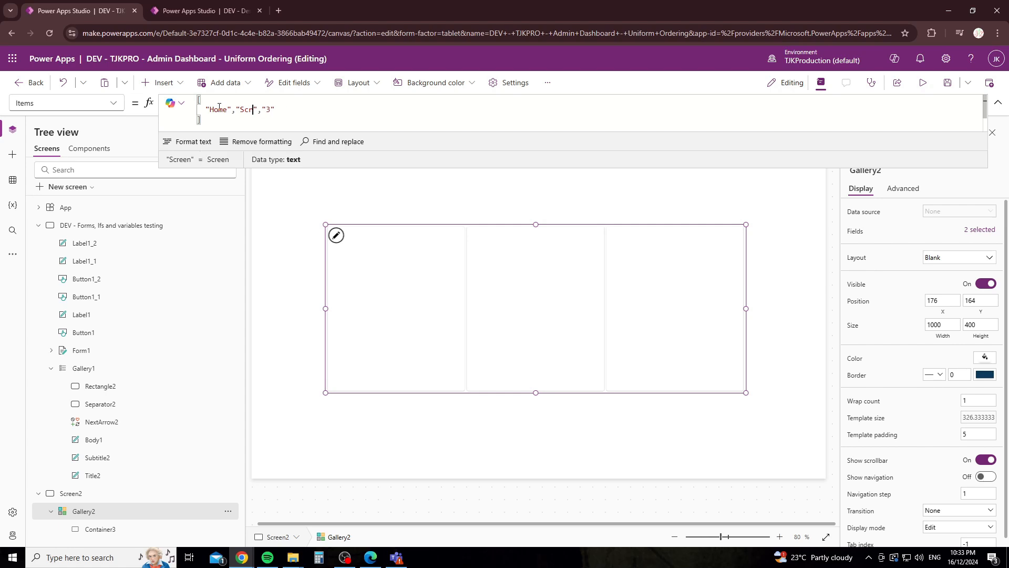
pyautogui.write('Edit')
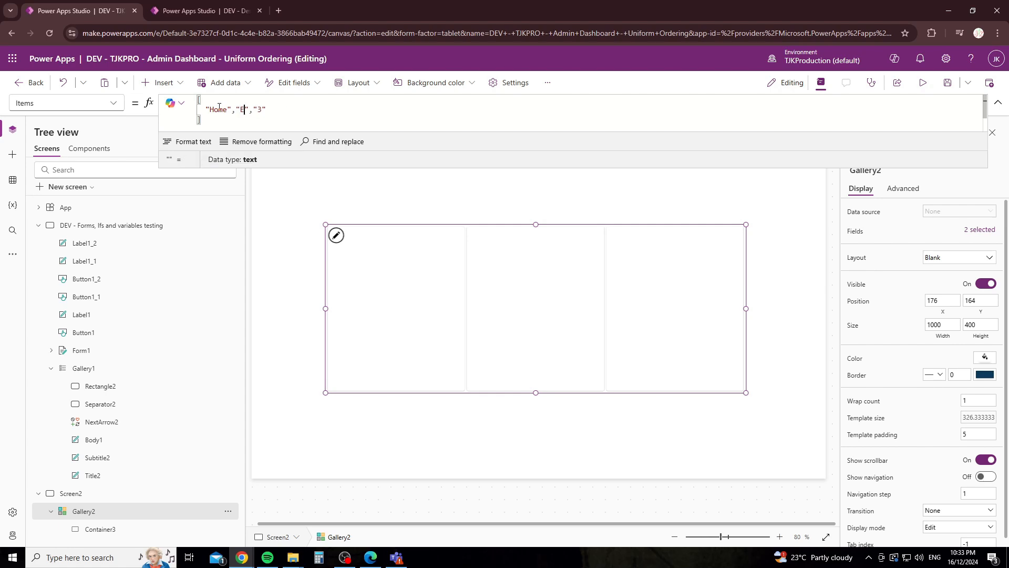
# Replace the third value in the Items formula with "View".
pyautogui.press('Right')
pyautogui.press('Right')
pyautogui.press('Right')
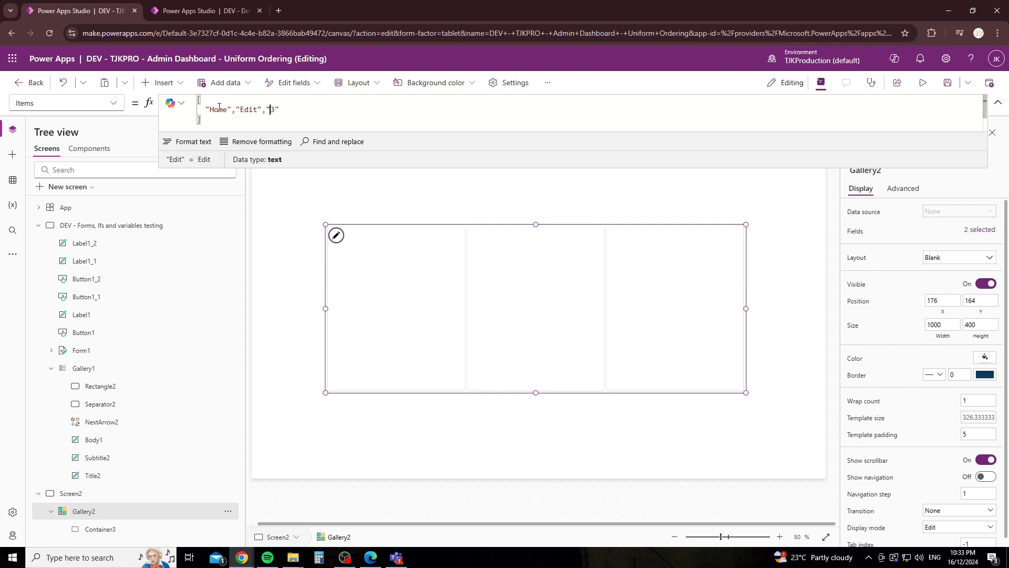
pyautogui.press('BackSpace')
pyautogui.write('View')
# Give the container in the gallery a border radius of 10 and a Regular drop shadow.
pyautogui.click(396, 308)
pyautogui.click(381, 261)
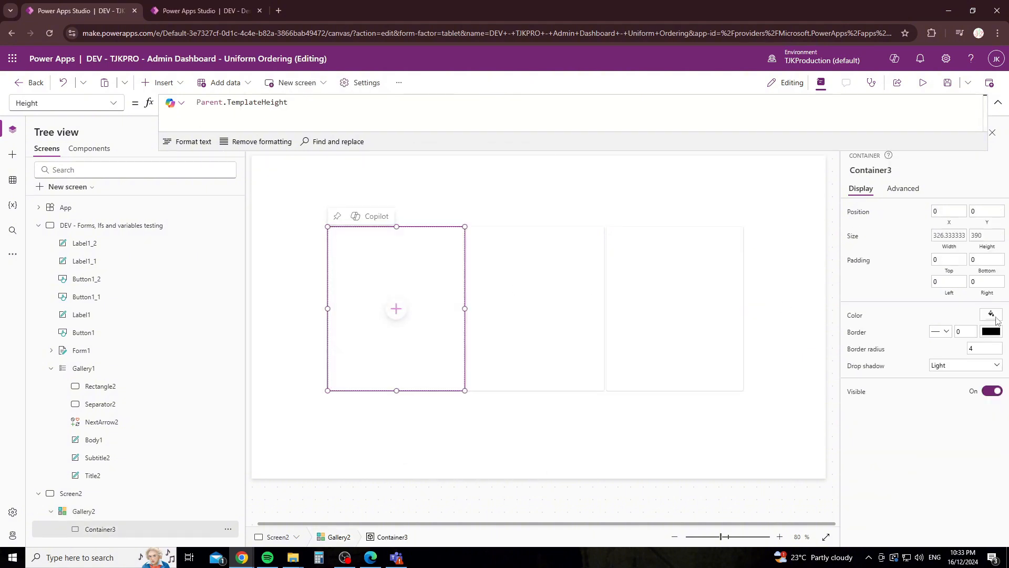
pyautogui.click(976, 349)
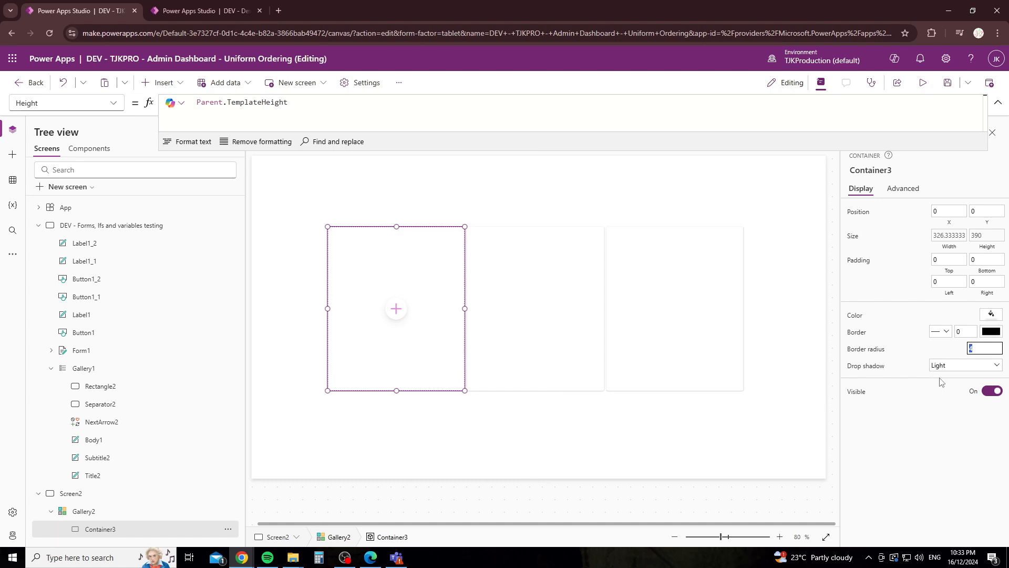
pyautogui.write('10')
pyautogui.click(970, 365)
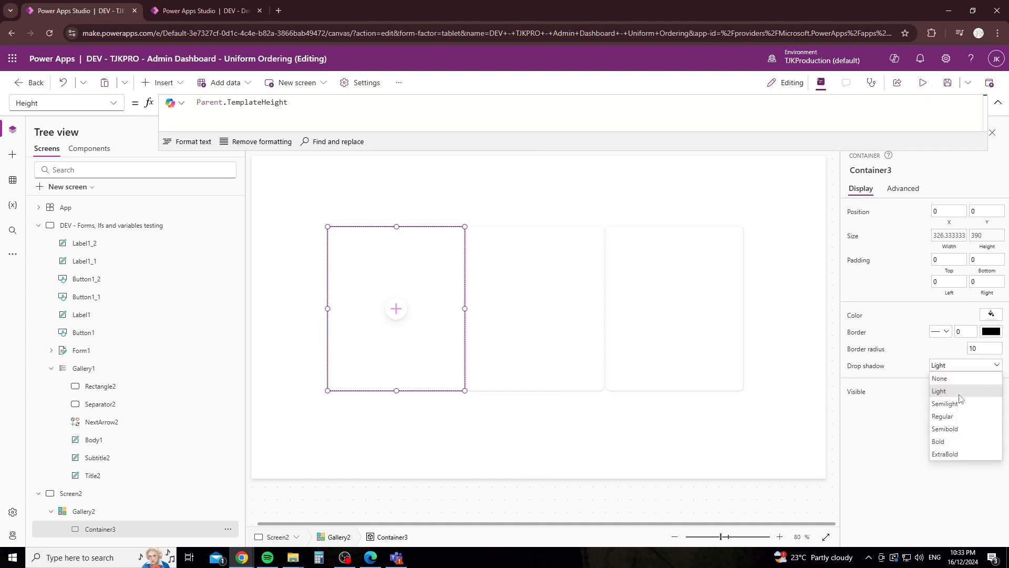
pyautogui.click(942, 416)
pyautogui.click(716, 421)
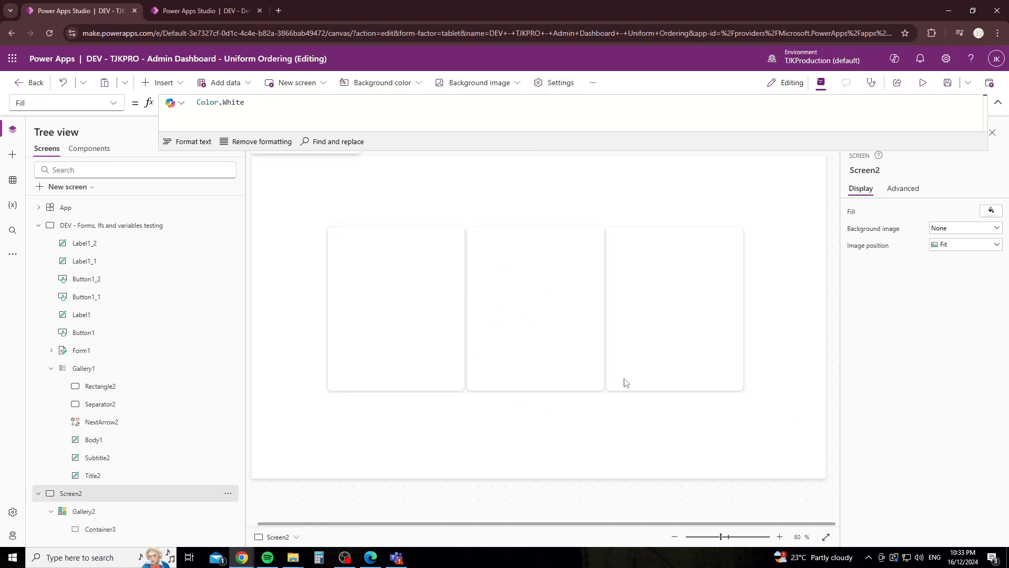
# Insert a text label into the gallery's container and move it to about X 0, Y 184.
pyautogui.click(335, 310)
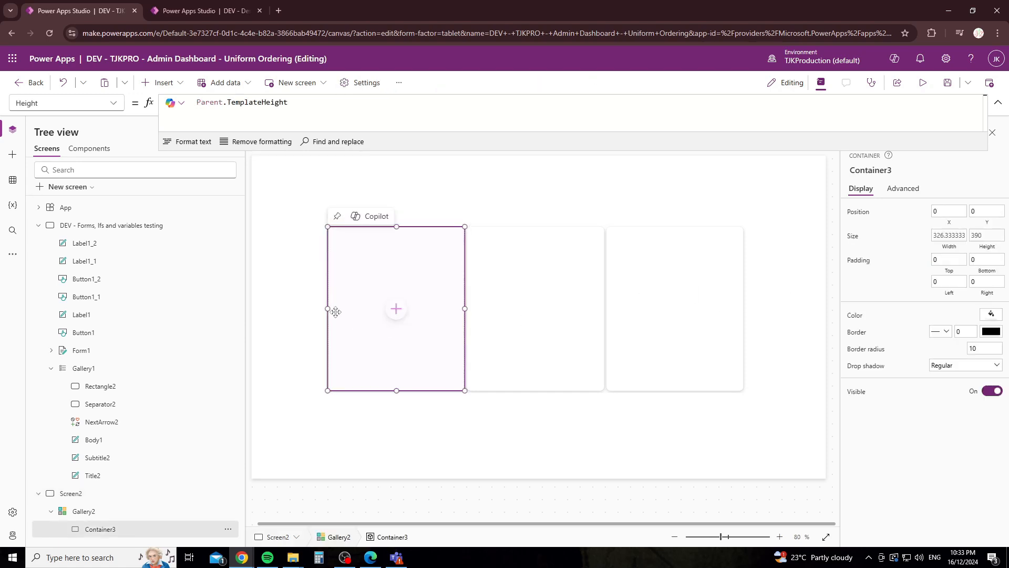
pyautogui.click(154, 84)
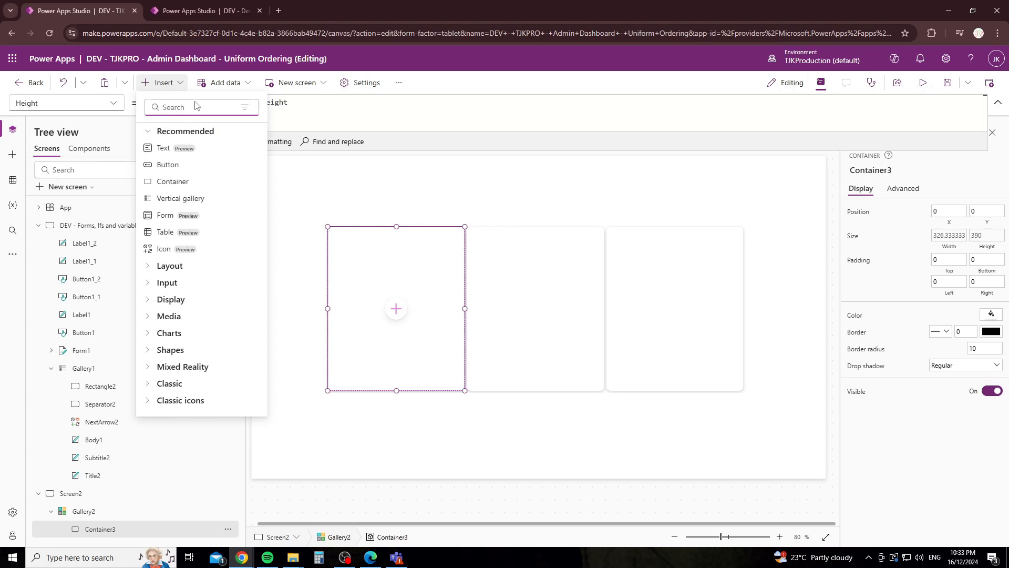
pyautogui.write('labe')
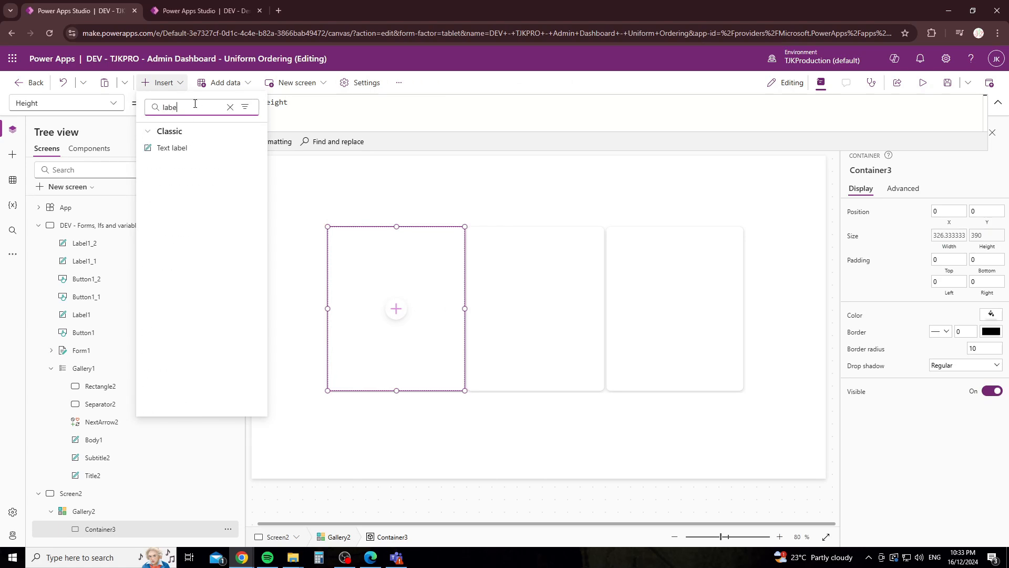
pyautogui.click(185, 149)
pyautogui.moveTo(379, 250); pyautogui.dragTo(363, 314)
# Replace the new label's default Text with the formula ThisItem.Value.
pyautogui.moveTo(225, 102); pyautogui.dragTo(151, 112)
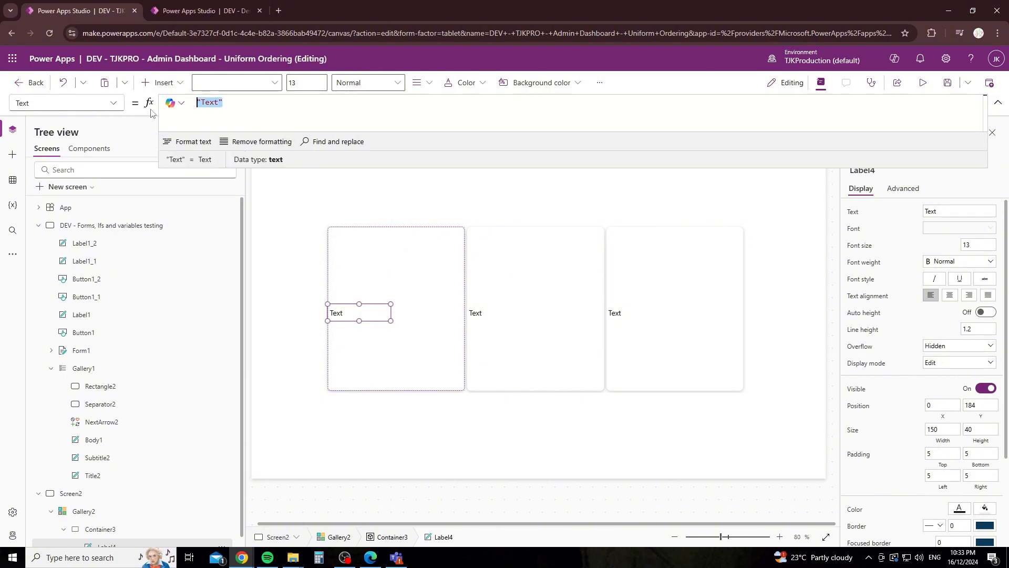
pyautogui.write('ThisItem.')
pyautogui.press('Tab')
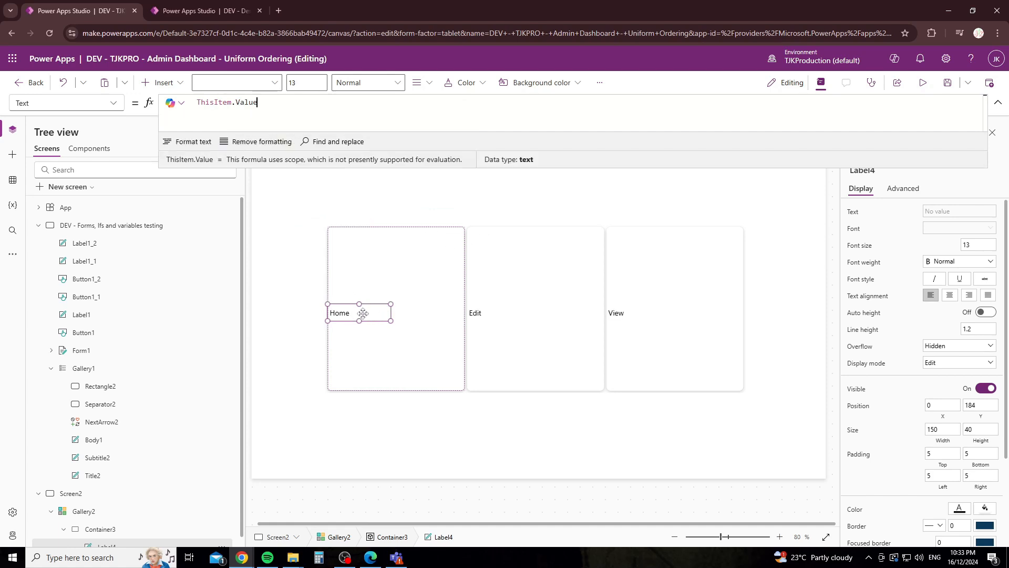
# Try a height of 200 for the horizontal gallery and restore it to 400.
pyautogui.click(699, 328)
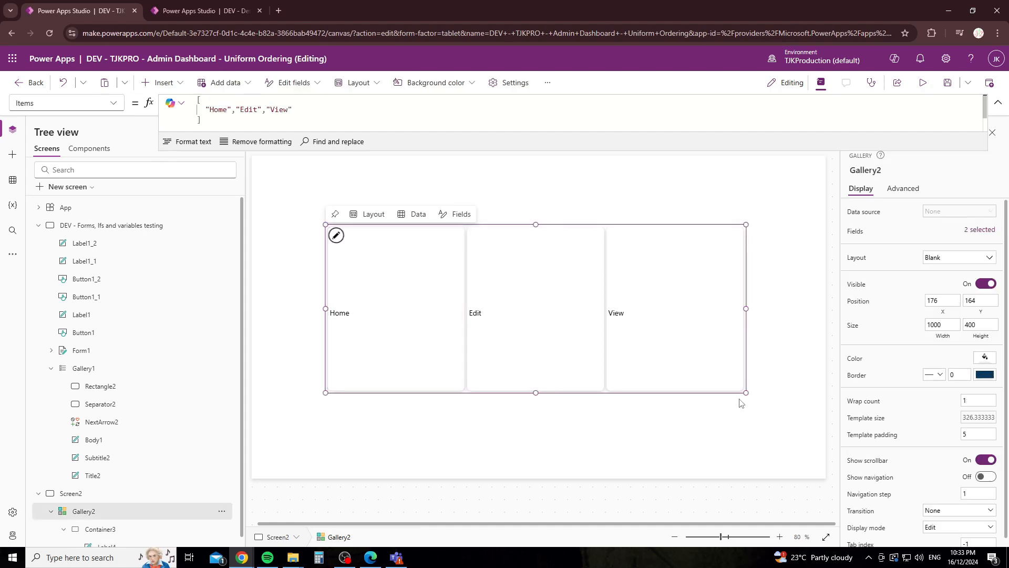
pyautogui.click(978, 324)
pyautogui.write('200')
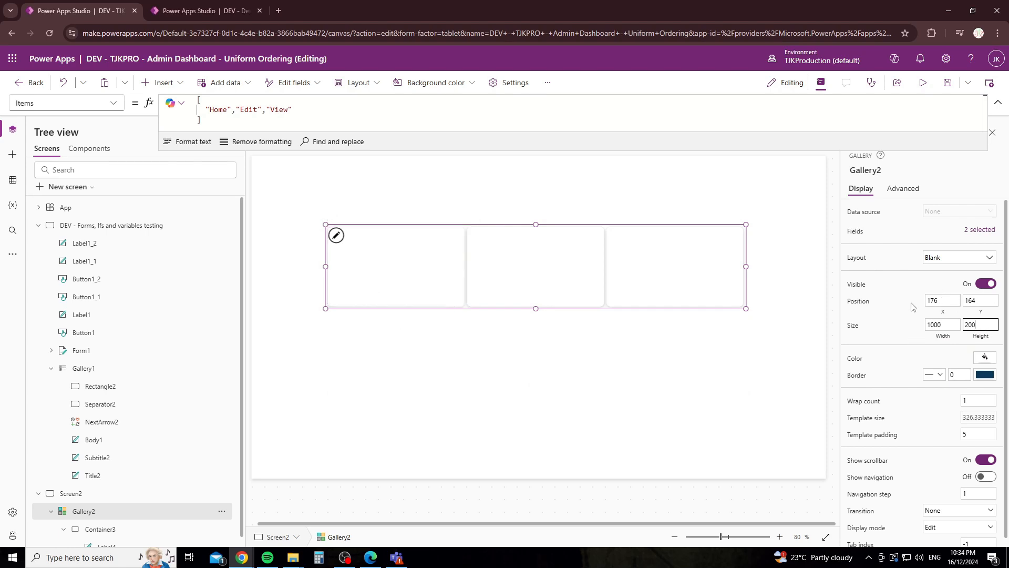
pyautogui.write('400')
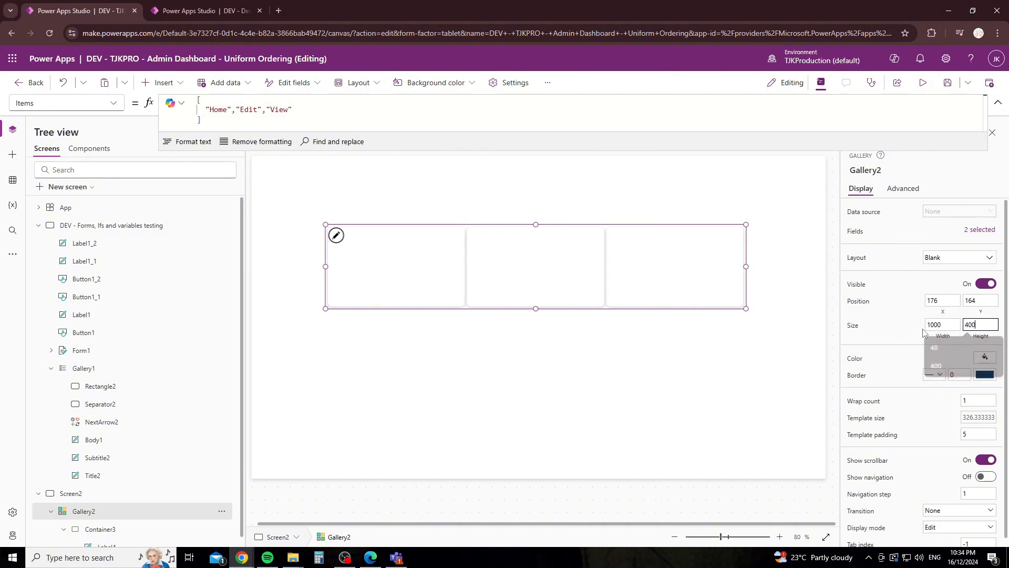
# Set the gallery label's Width formula to Parent.Width and center its text.
pyautogui.click(340, 315)
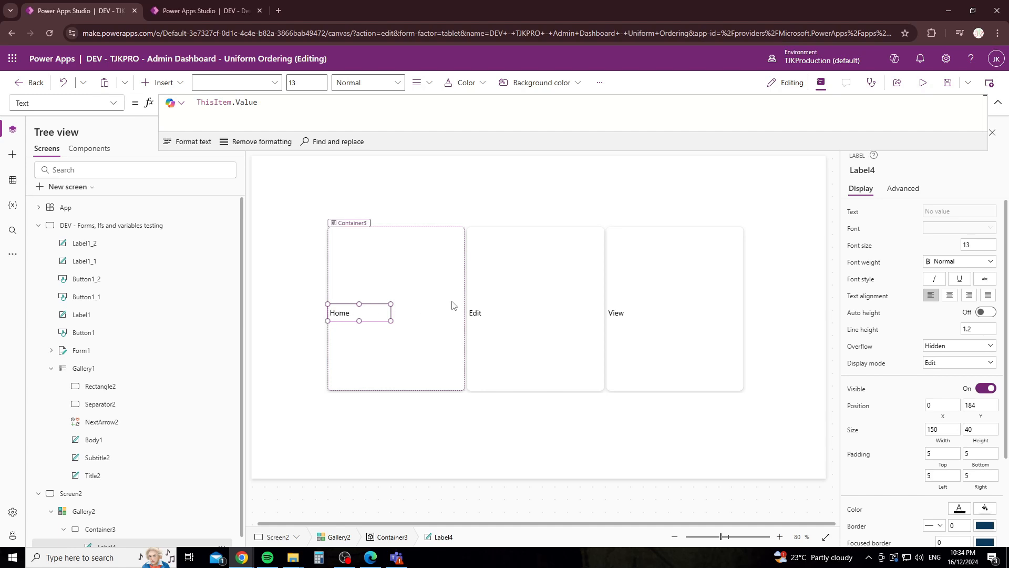
pyautogui.click(108, 103)
pyautogui.scroll(-3, 79, 342)
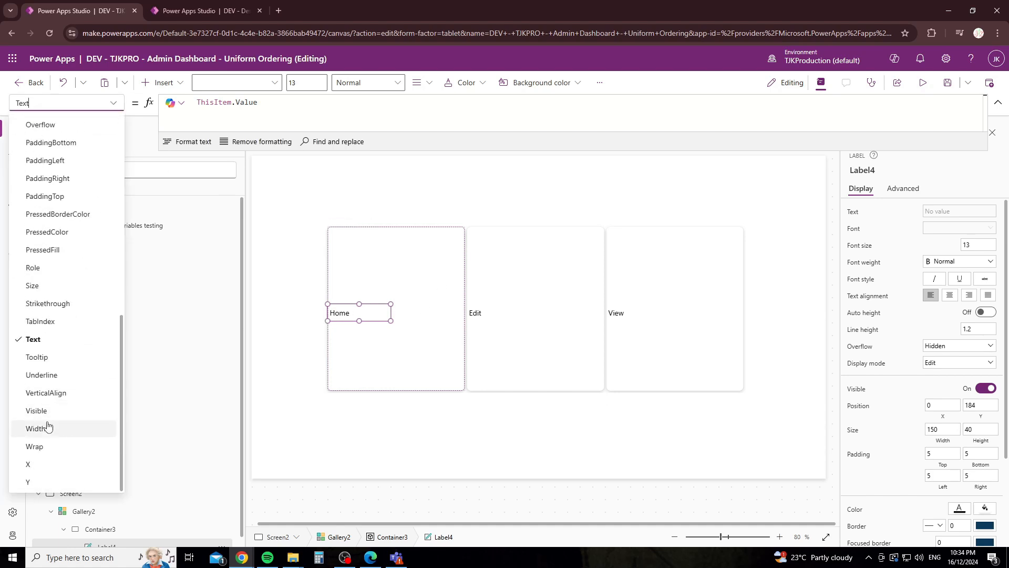
pyautogui.click(45, 426)
pyautogui.click(226, 102)
pyautogui.hotkey('ctrl', 'a')
pyautogui.write('Parent.Width')
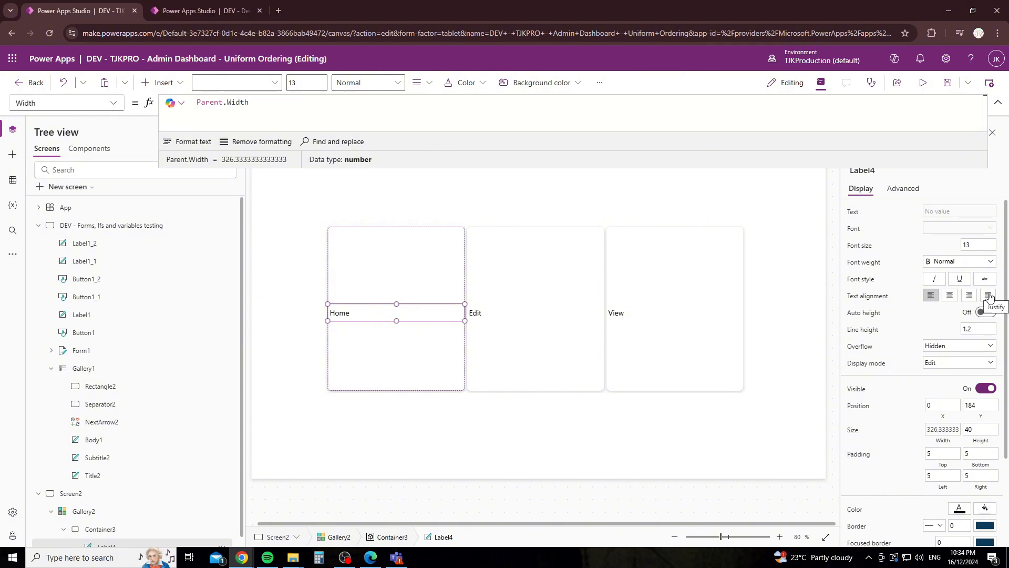
pyautogui.click(949, 295)
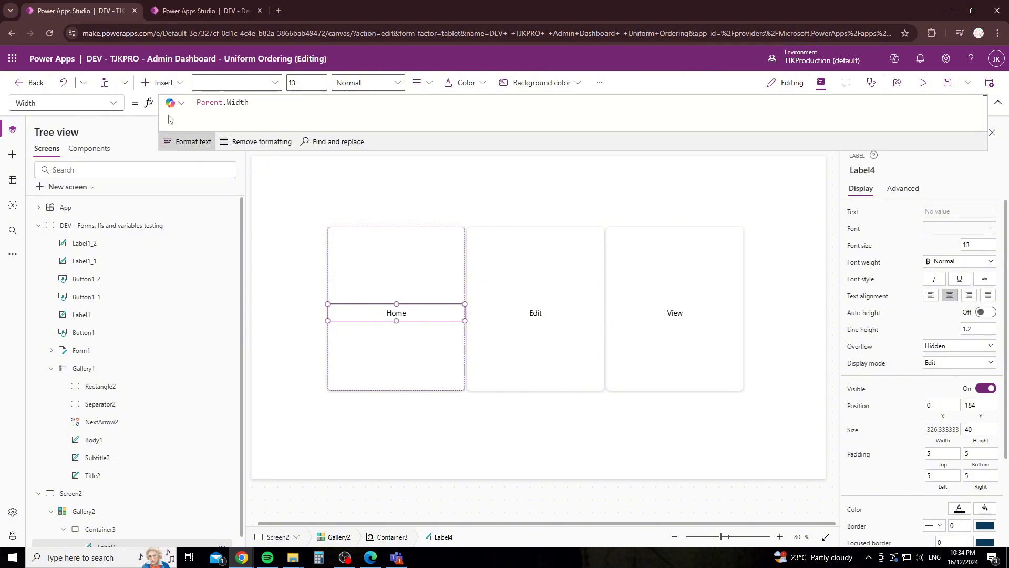
# Replace the gallery label's fixed Y position with a formula based on Parent.Height.
pyautogui.click(115, 103)
pyautogui.scroll(-2, 63, 387)
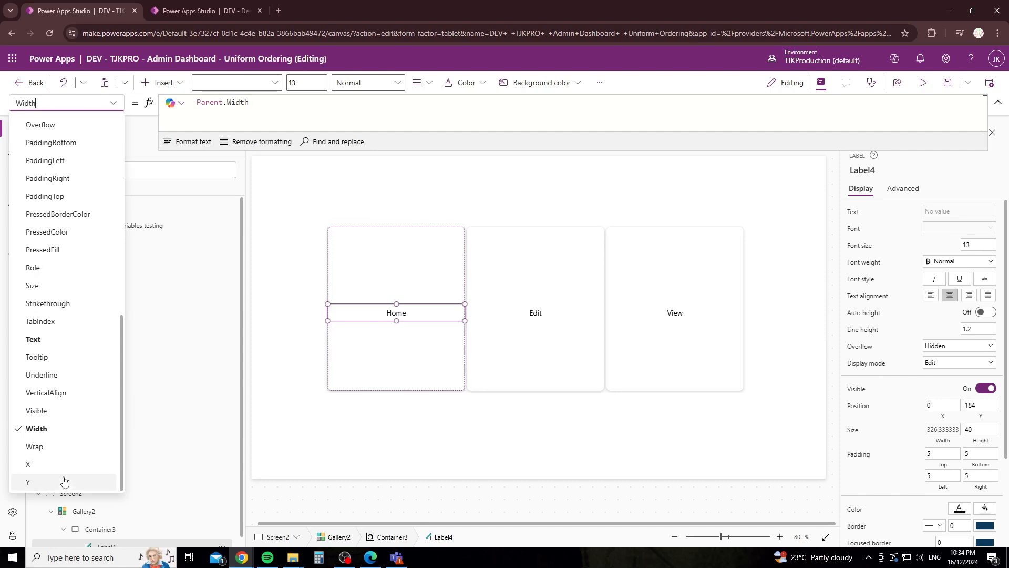
pyautogui.click(53, 483)
pyautogui.doubleClick(222, 103)
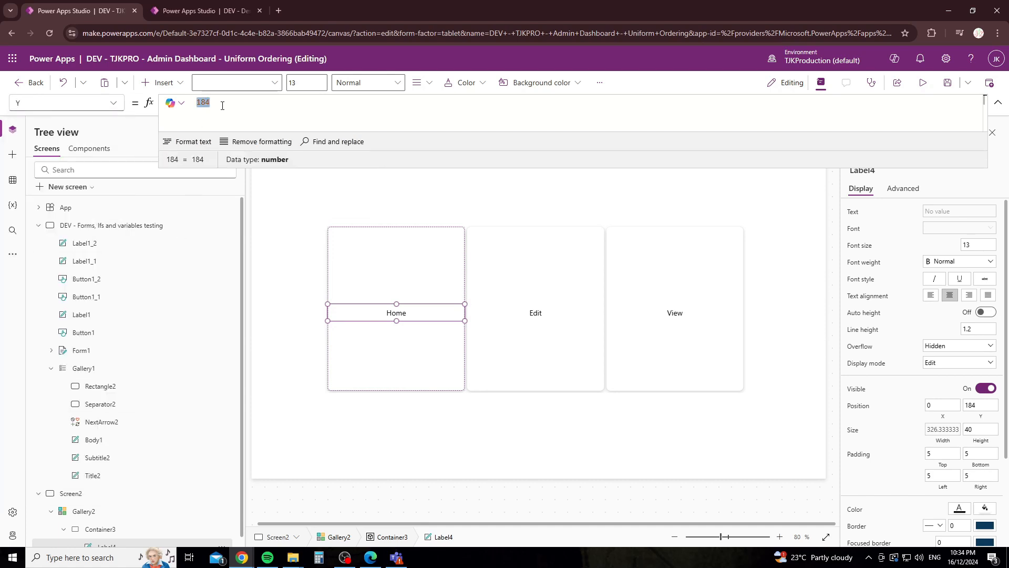
pyautogui.press('BackSpace')
pyautogui.write('pare')
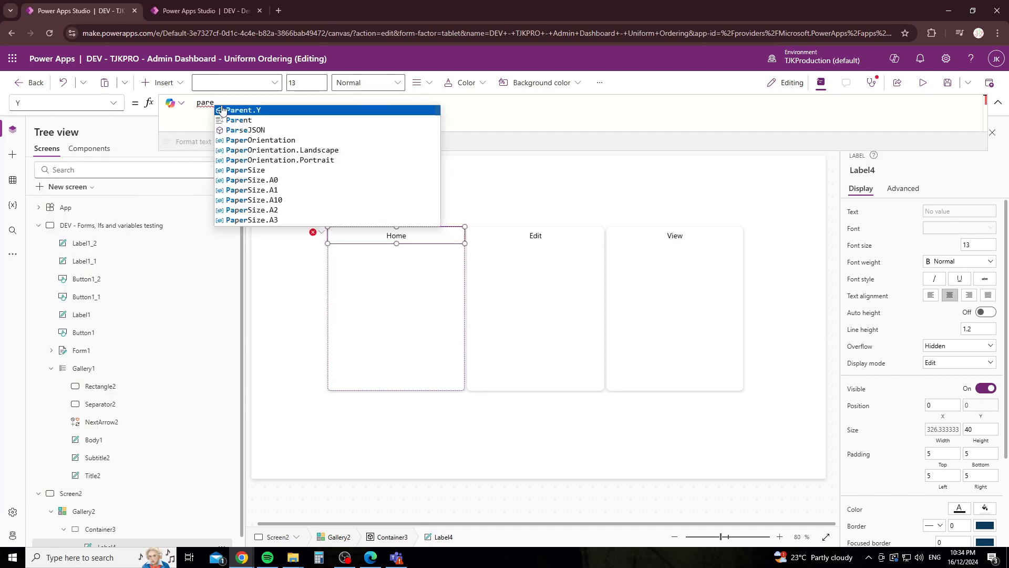
pyautogui.write('nt.h')
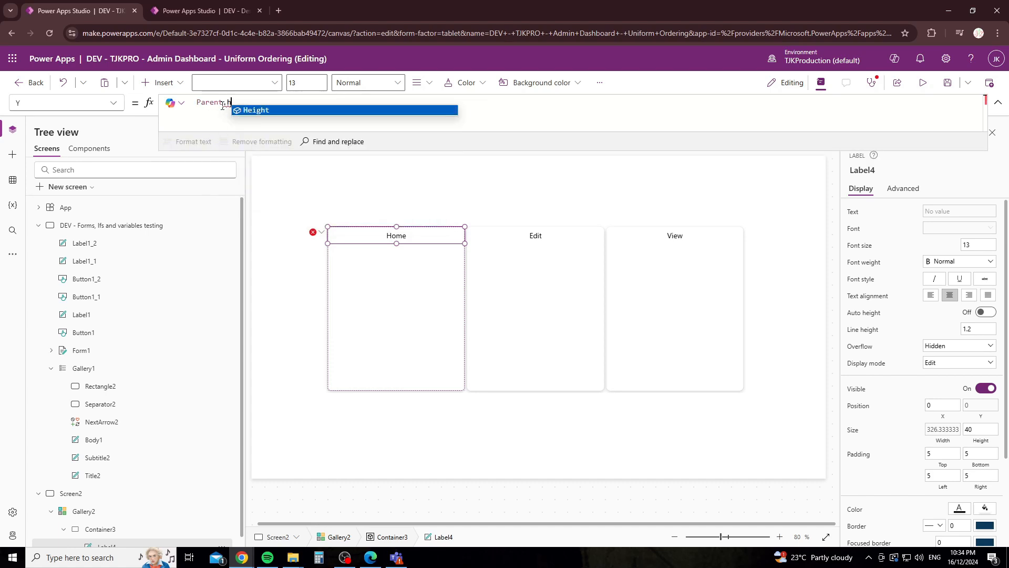
# Set the Y position of the gallery card's text label to Parent.Height/10*6.5.
pyautogui.press('Tab')
pyautogui.write('/10')
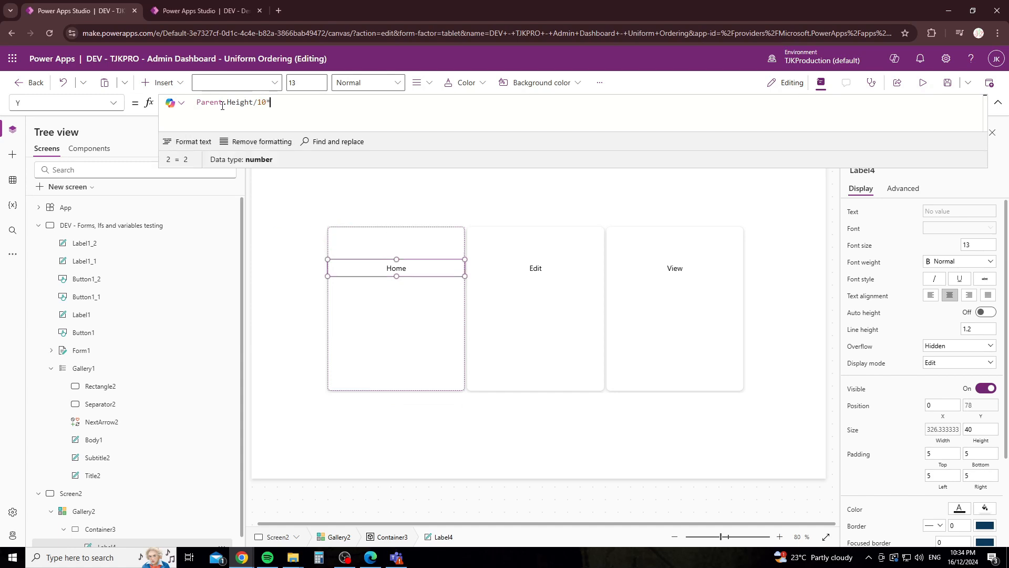
pyautogui.write('8')
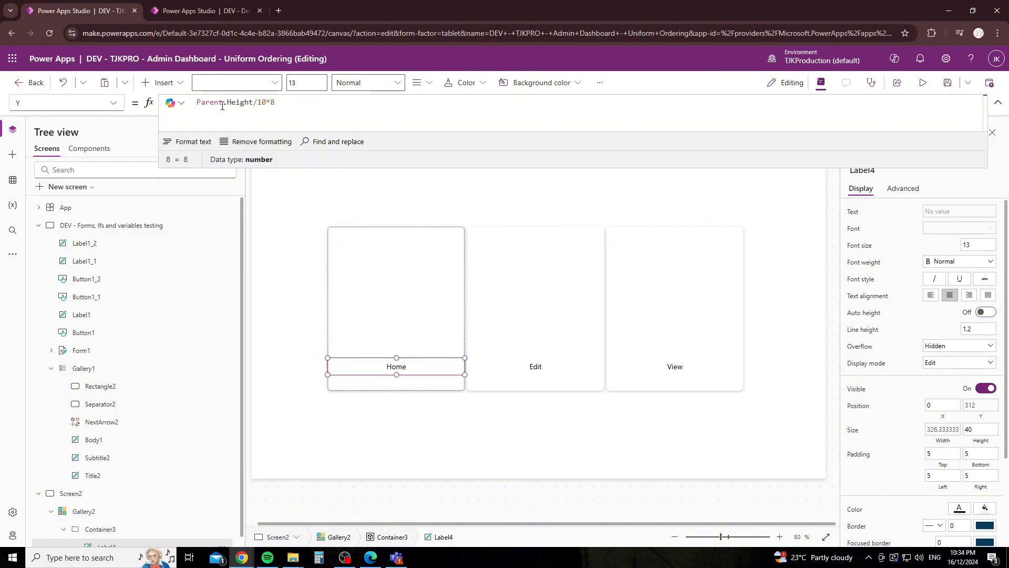
pyautogui.press('BackSpace')
pyautogui.write('6')
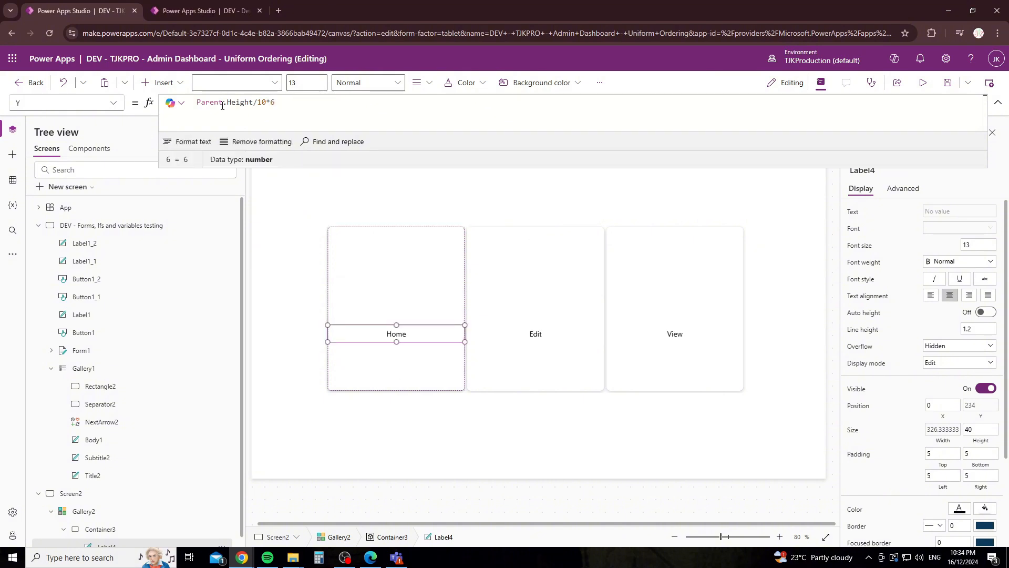
pyautogui.write('.5')
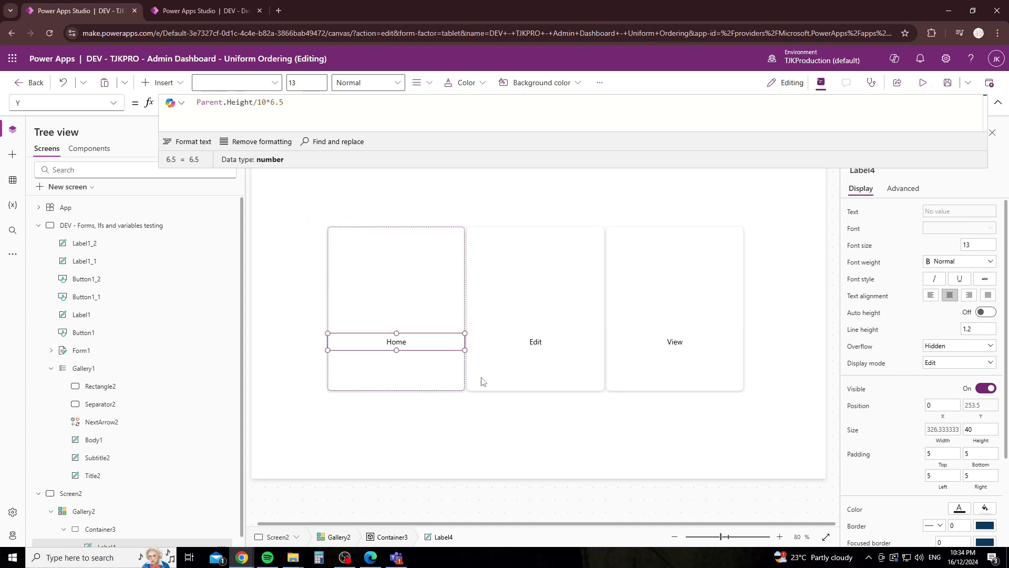
pyautogui.click(310, 400)
# Set the font size of the gallery card's text label to 20.
pyautogui.click(404, 351)
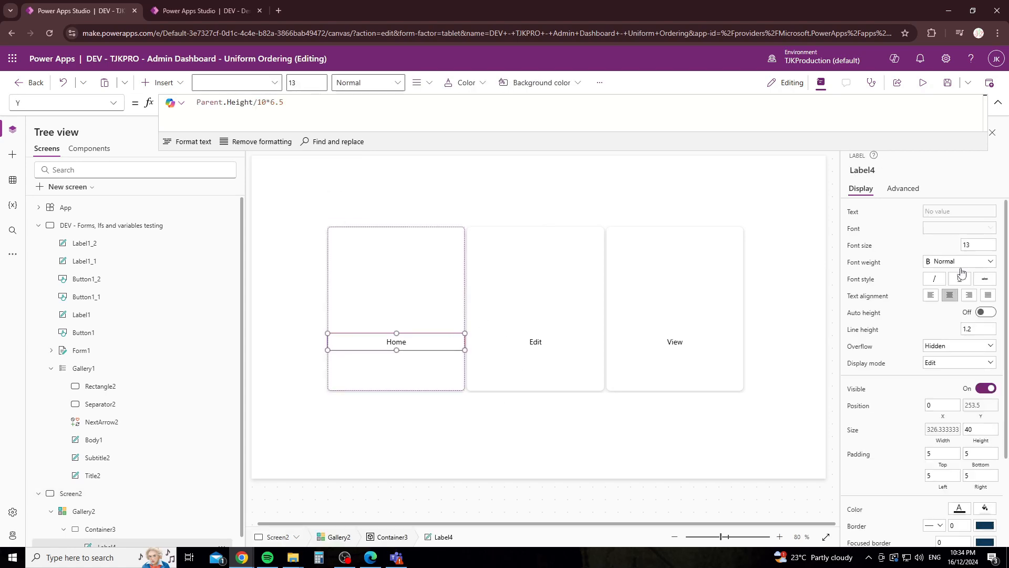
pyautogui.click(983, 246)
pyautogui.write('20')
pyautogui.press('Return')
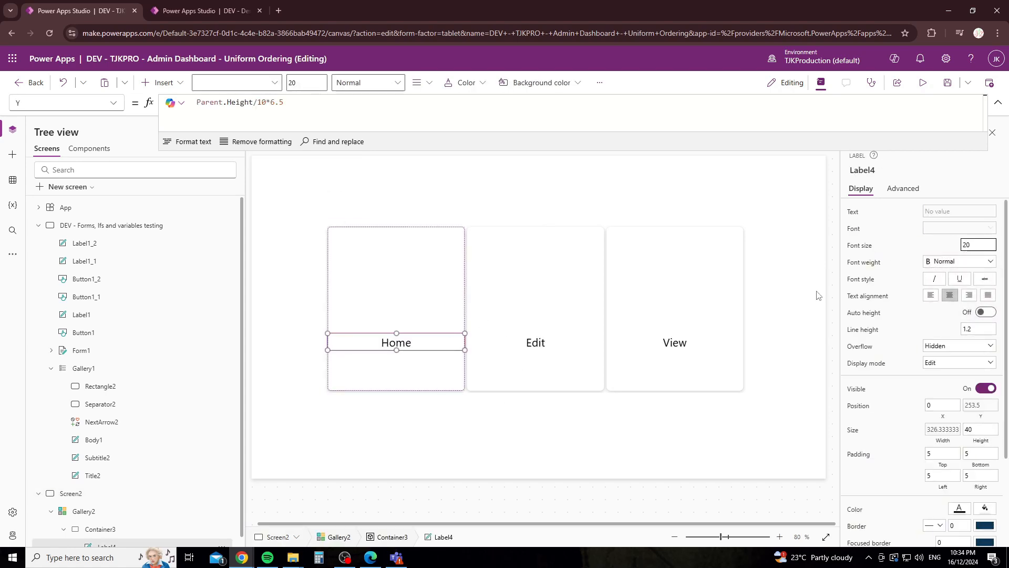
pyautogui.click(367, 389)
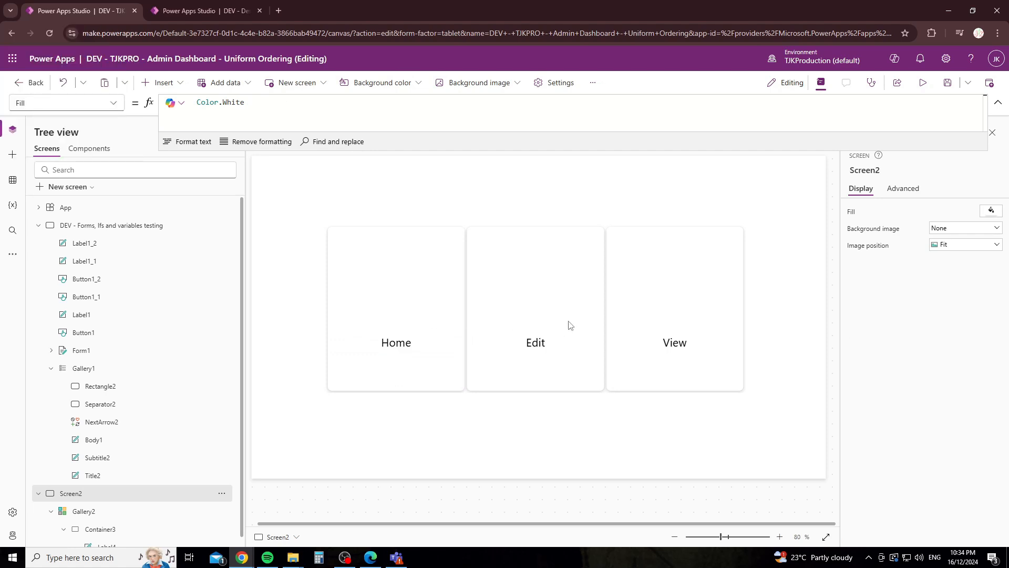
# Insert a classic 3D printing icon into the container of the gallery's first card.
pyautogui.click(515, 258)
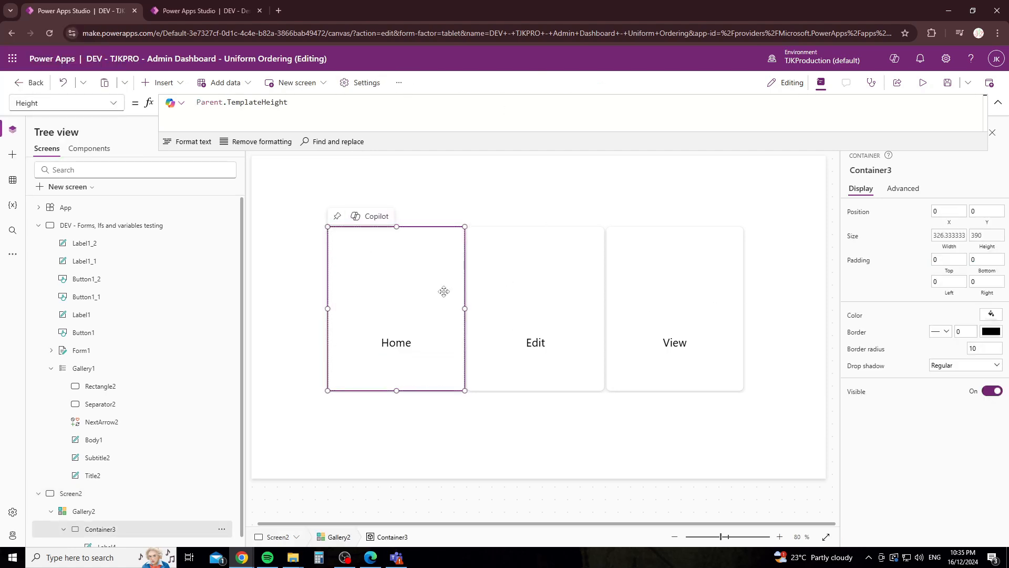
pyautogui.click(152, 84)
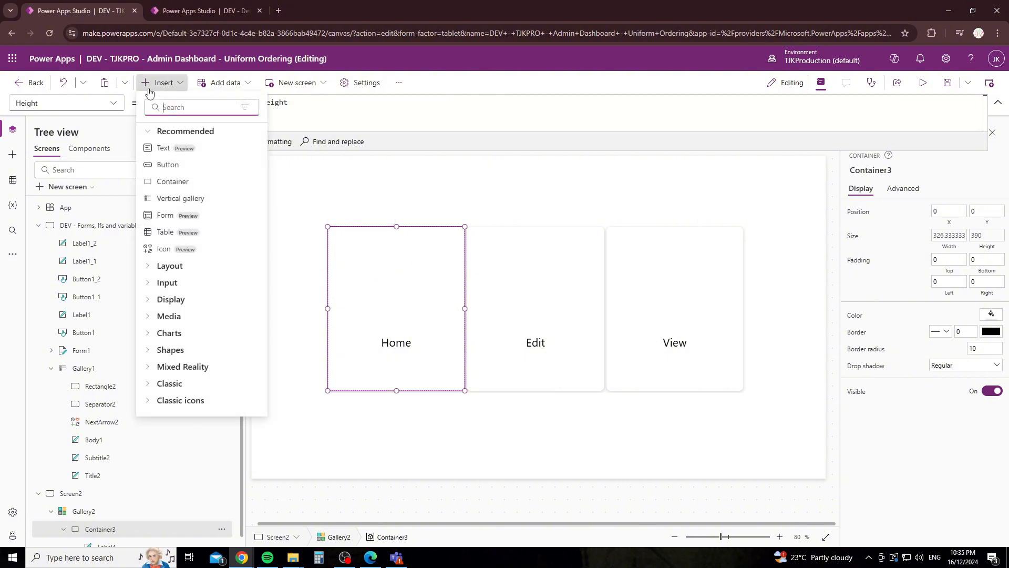
pyautogui.write('icon')
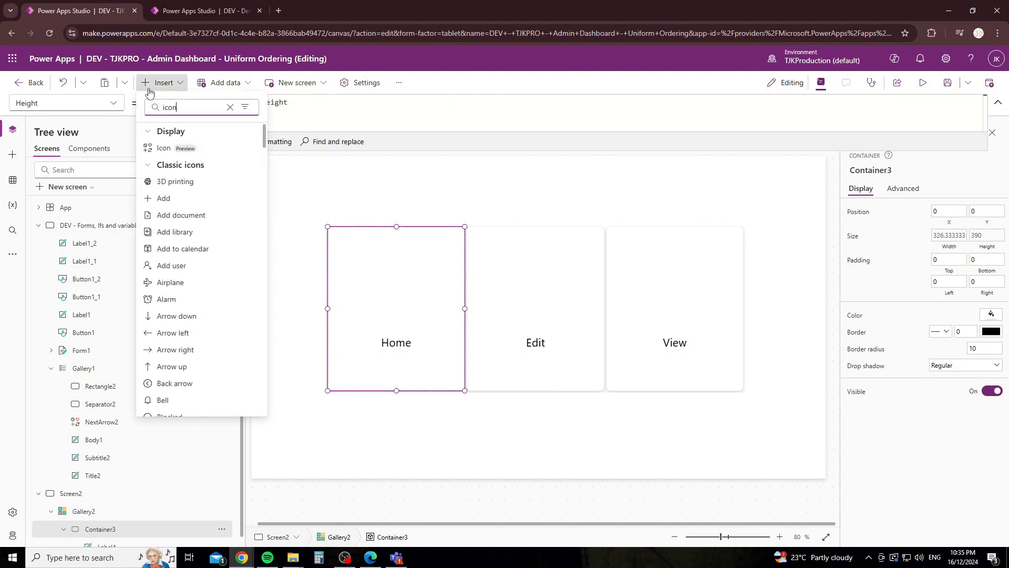
pyautogui.click(181, 184)
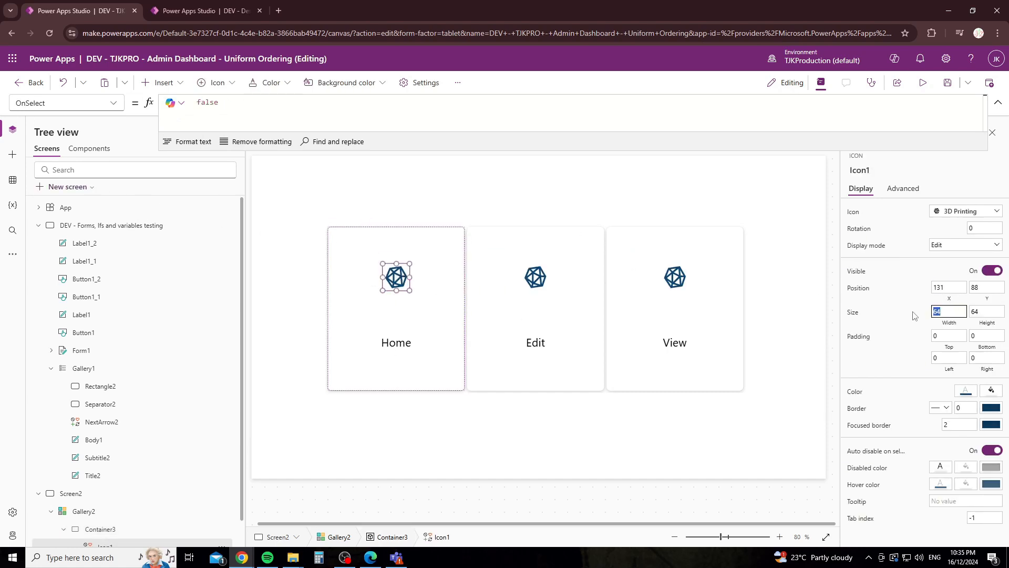
# Centre the icon horizontally in its container by setting its X position to Parent.Width/2-(Self.Width/2).
pyautogui.click(107, 102)
pyautogui.scroll(-5, 93, 361)
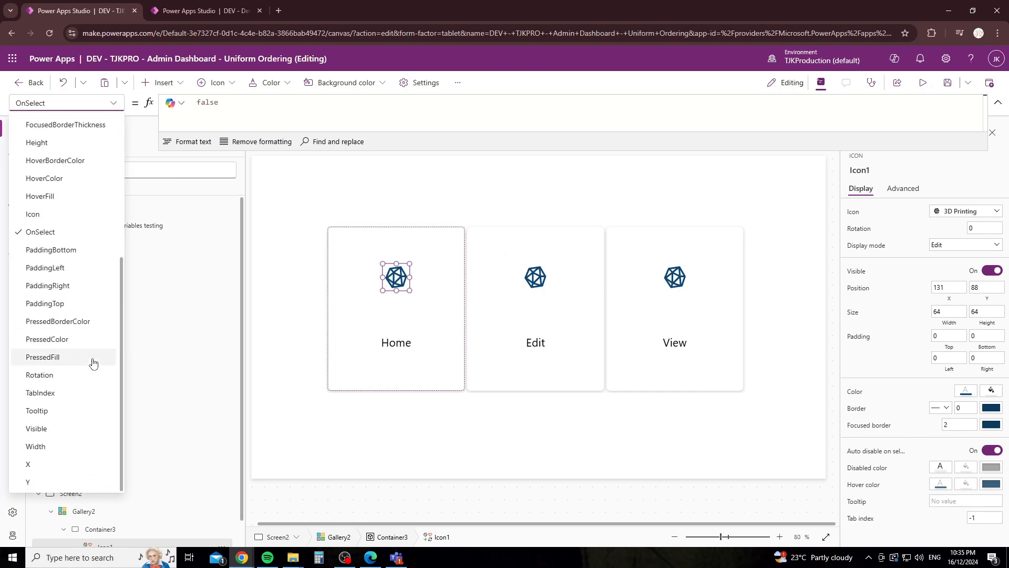
pyautogui.click(35, 465)
pyautogui.click(221, 104)
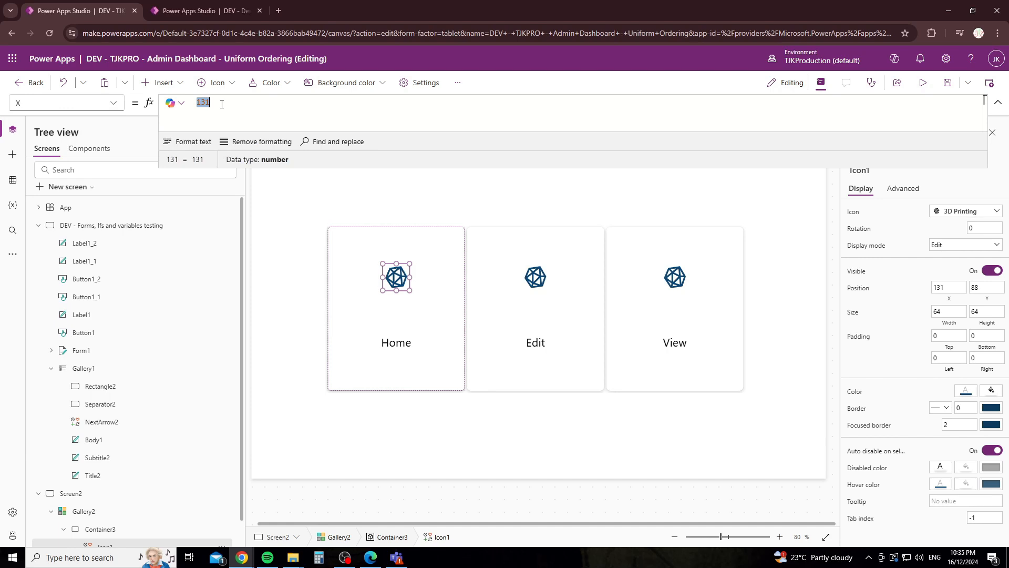
pyautogui.write('Parent.')
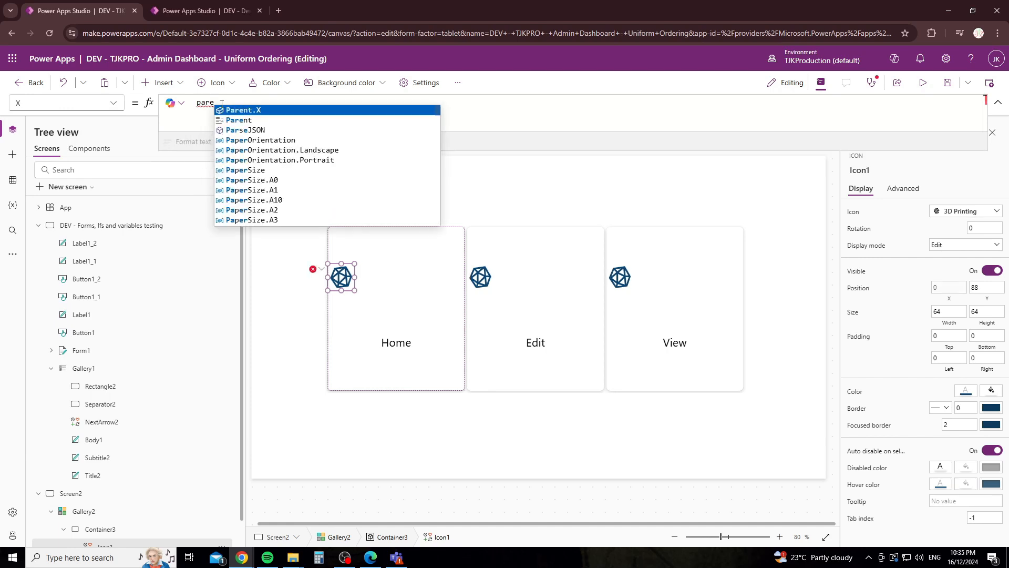
pyautogui.write('Width/2-')
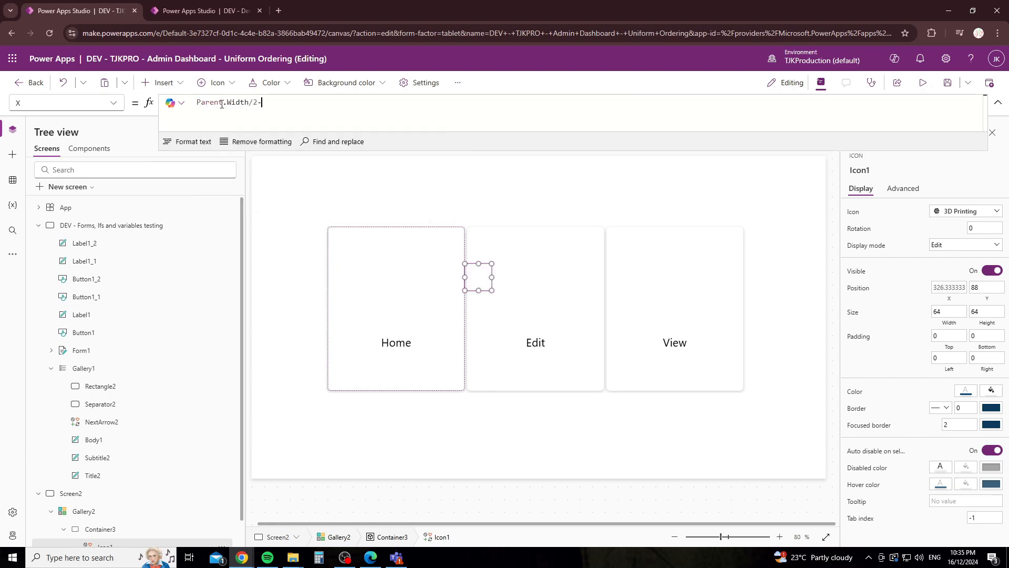
pyautogui.write('(Self.Width')
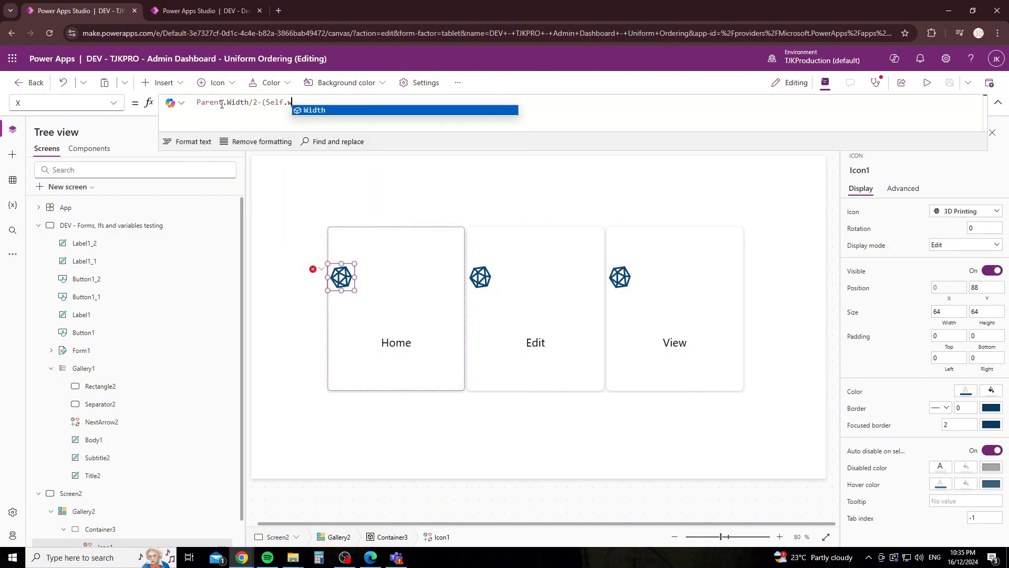
pyautogui.write('/2)')
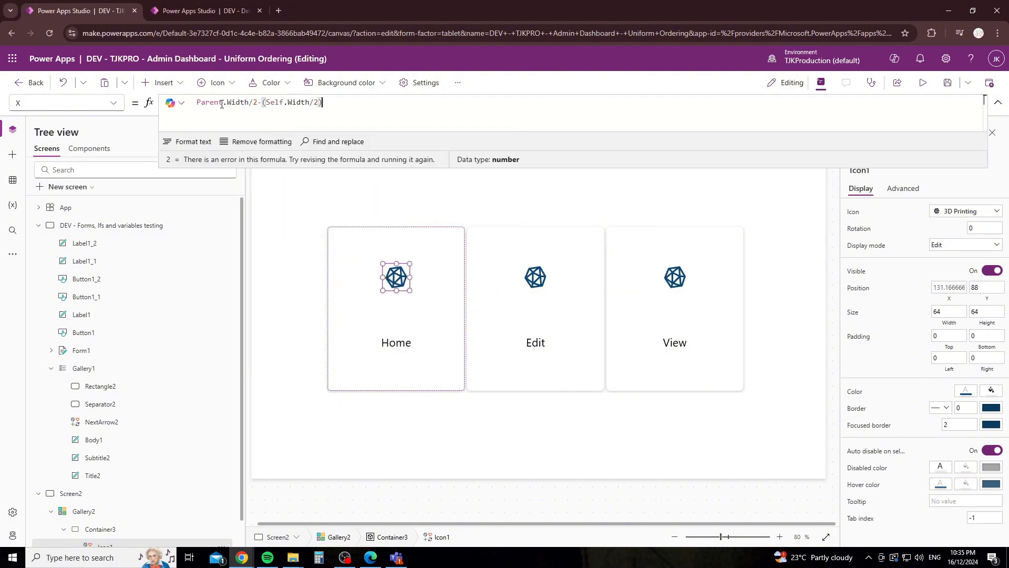
pyautogui.hotkey('ctrl', 'a')
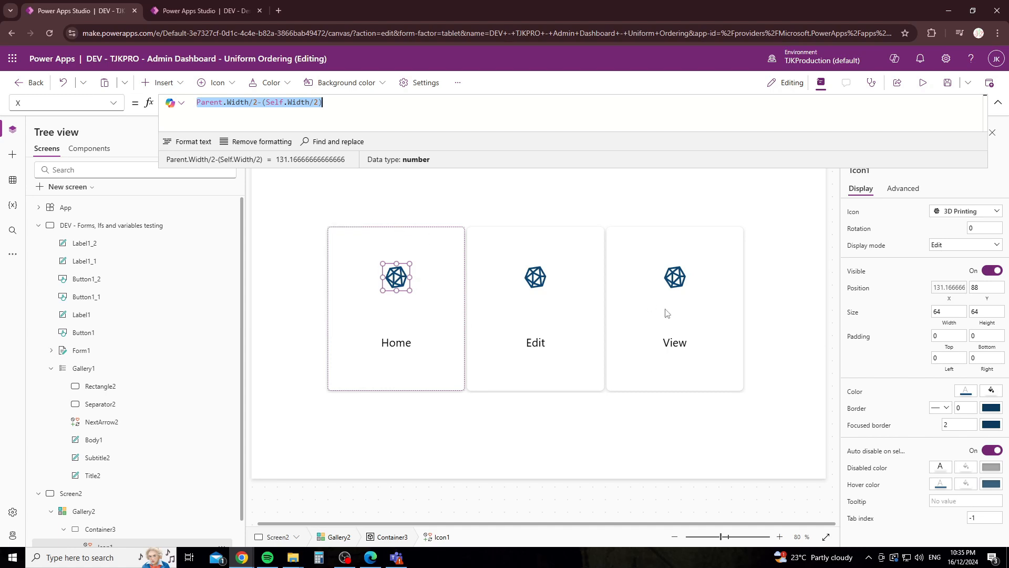
# Centre the icon vertically in its container by setting its Y position to Parent.Height/2-(Self.Height/2).
pyautogui.click(114, 103)
pyautogui.scroll(-1, 64, 447)
pyautogui.click(50, 480)
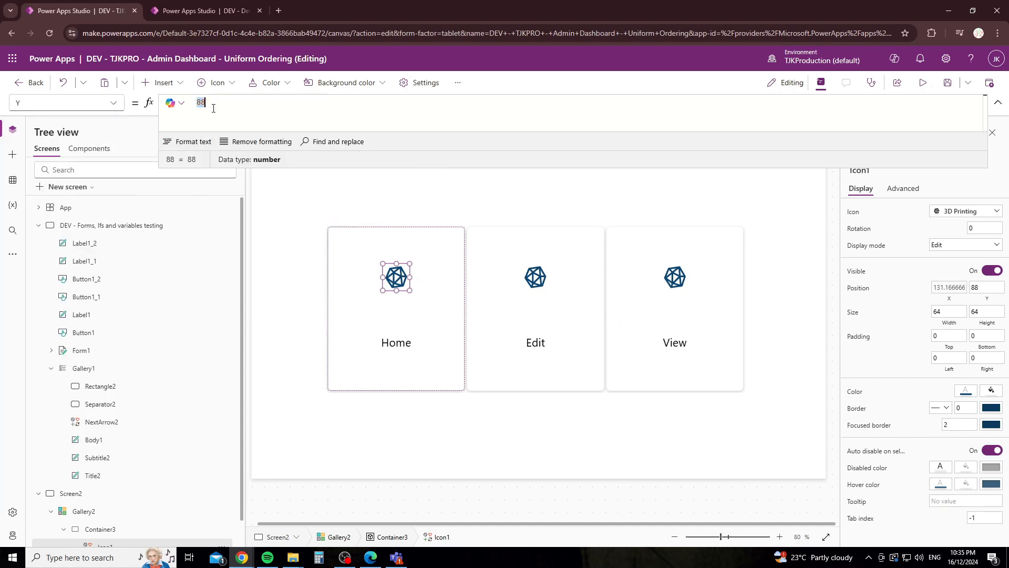
pyautogui.write('Parent')
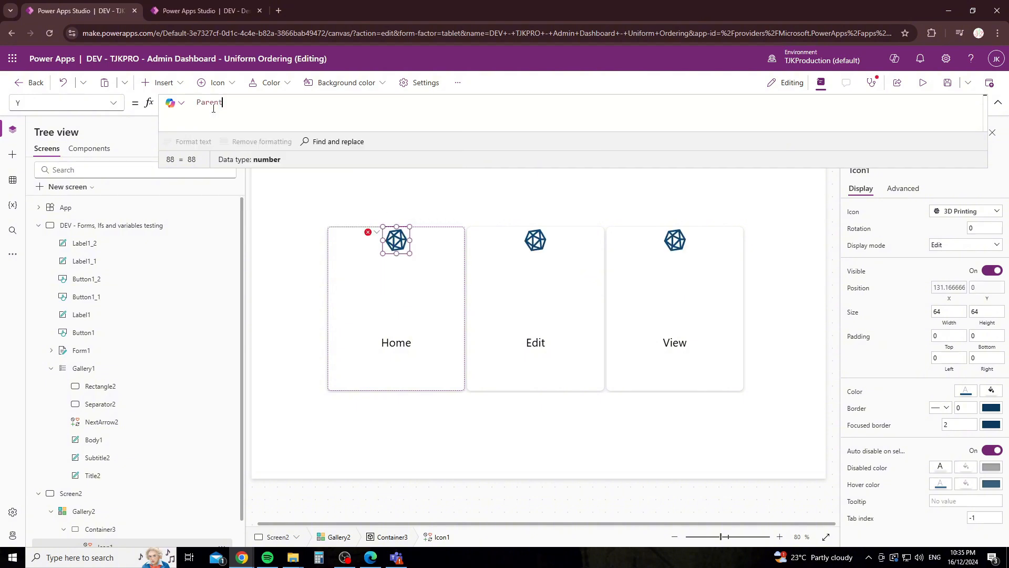
pyautogui.write('.Height/2-')
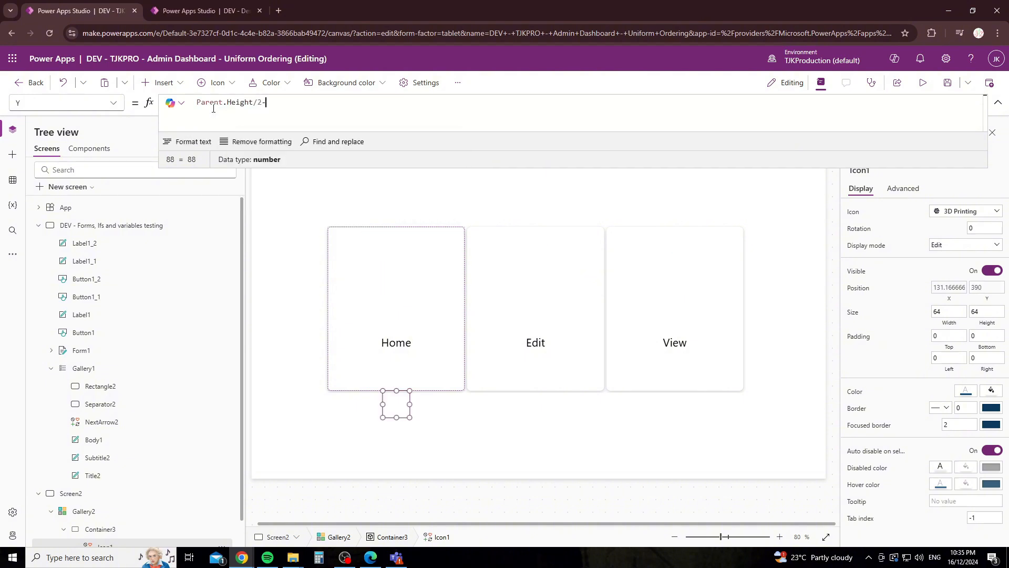
pyautogui.write('(Self.Height/1')
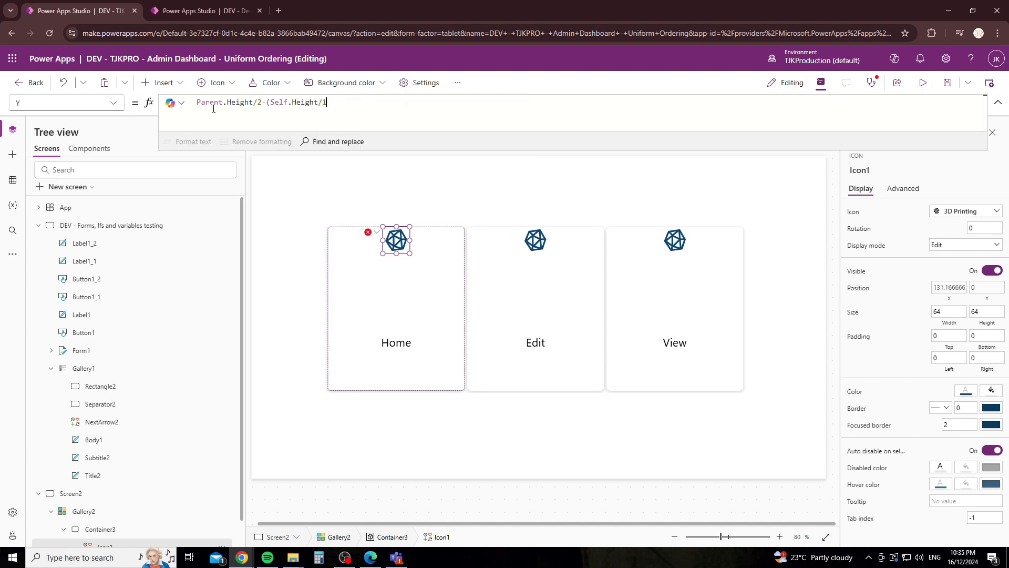
pyautogui.press('BackSpace')
pyautogui.write('2)')
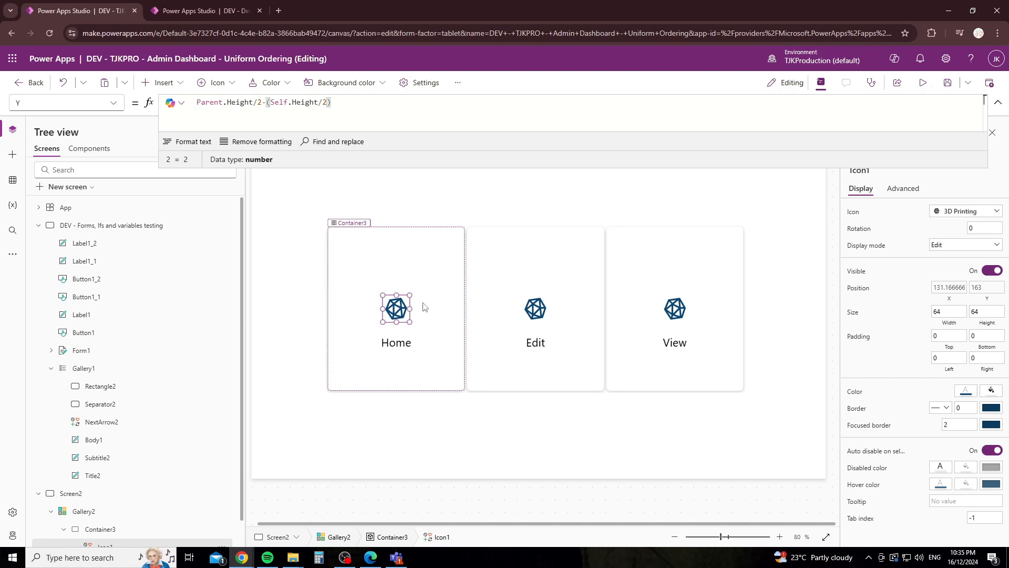
# Replace the icon's Y position formula with Parent.Height/10*3.
pyautogui.hotkey('ctrl', 'a')
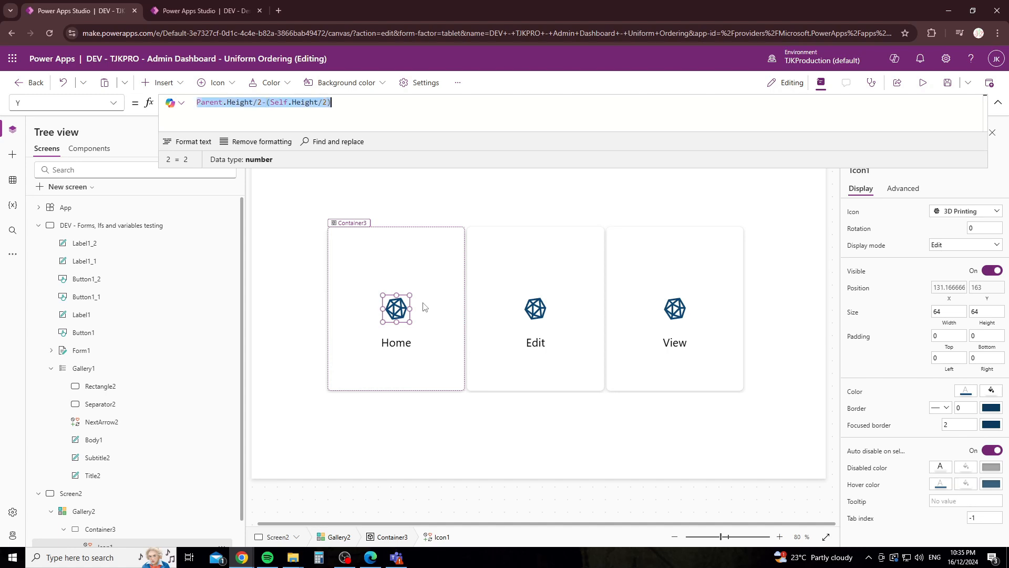
pyautogui.press('BackSpace')
pyautogui.write('Parent.Height/210')
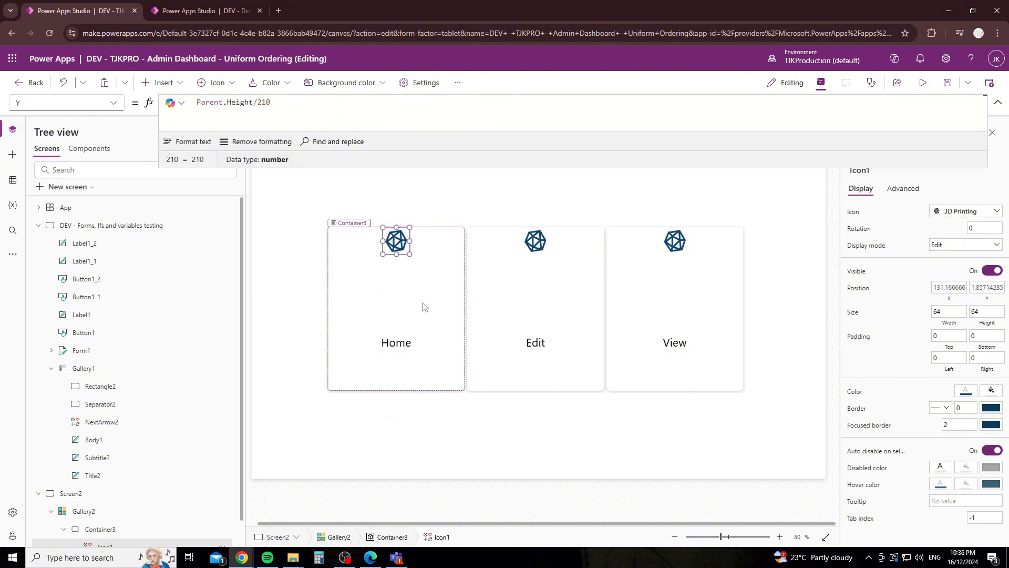
pyautogui.write('10*5')
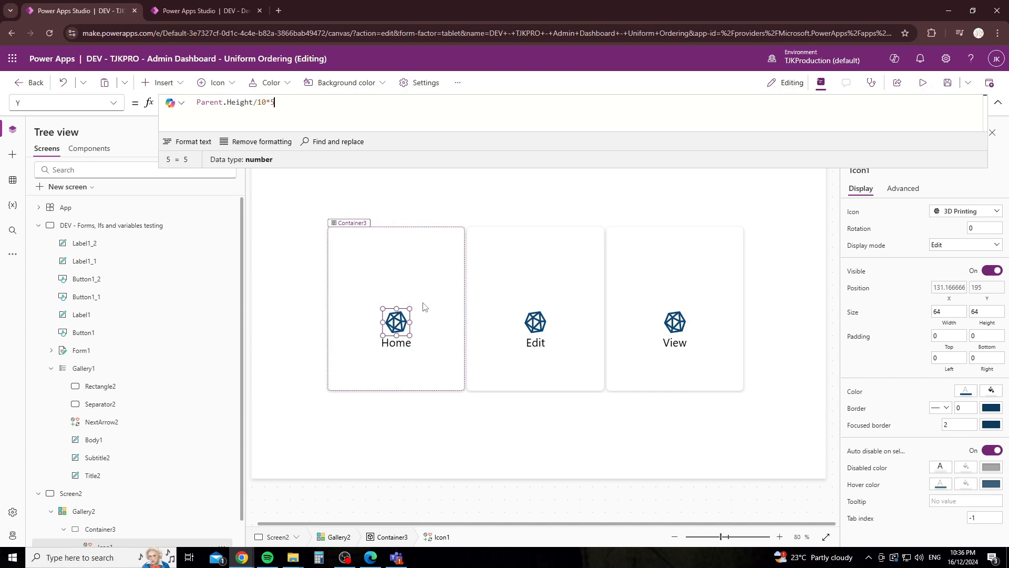
pyautogui.write('3')
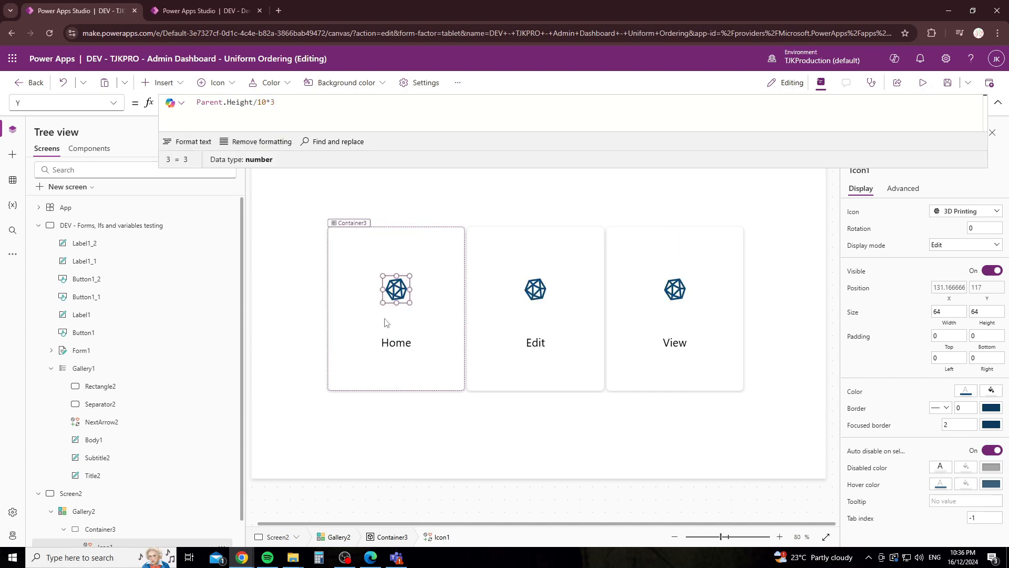
# Look through the built-in icon choices available for the icon in the gallery's first card.
pyautogui.click(397, 295)
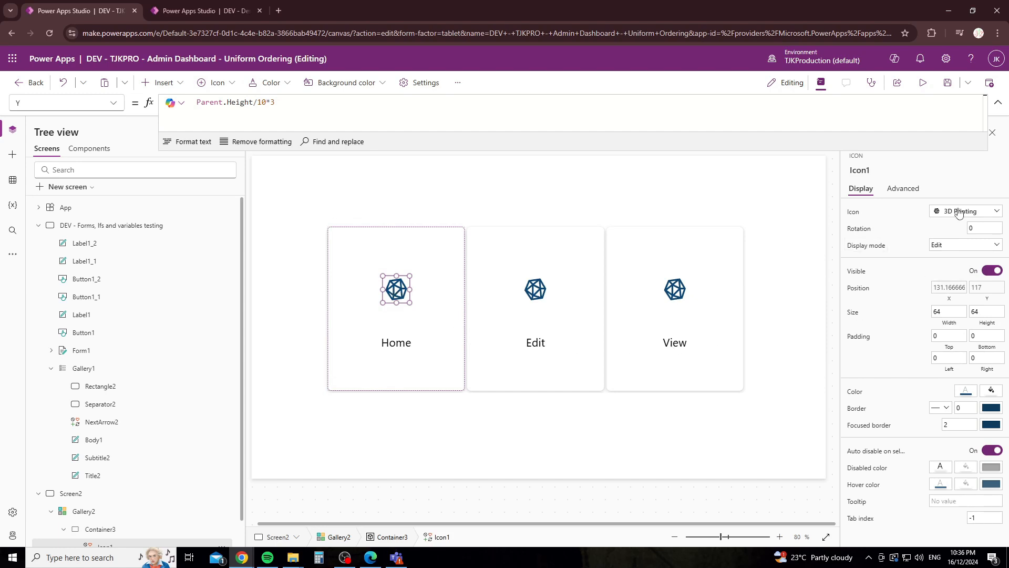
pyautogui.click(114, 107)
pyautogui.click(417, 255)
pyautogui.click(394, 293)
pyautogui.click(952, 212)
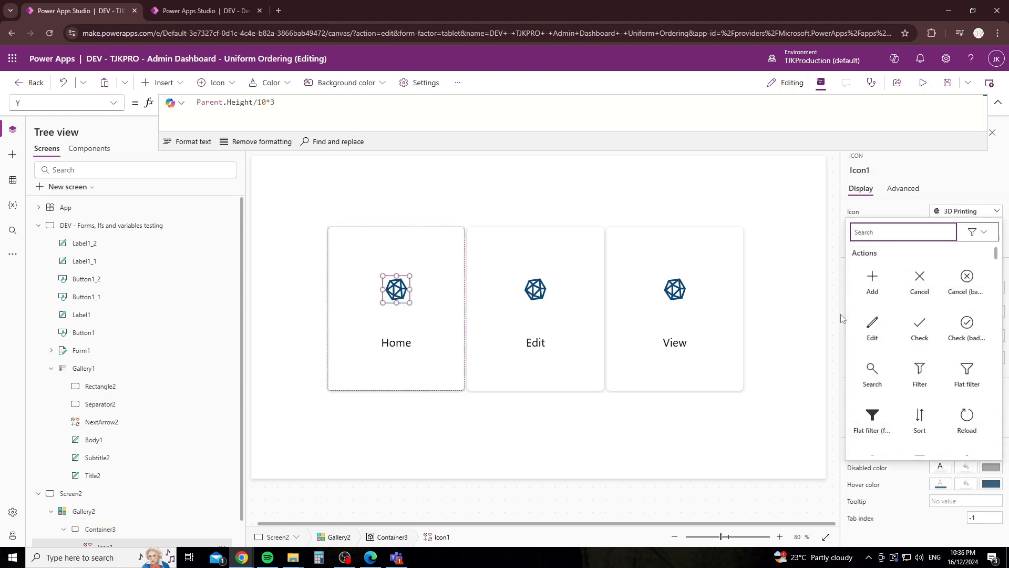
pyautogui.scroll(-1, 897, 349)
pyautogui.scroll(-5, 897, 349)
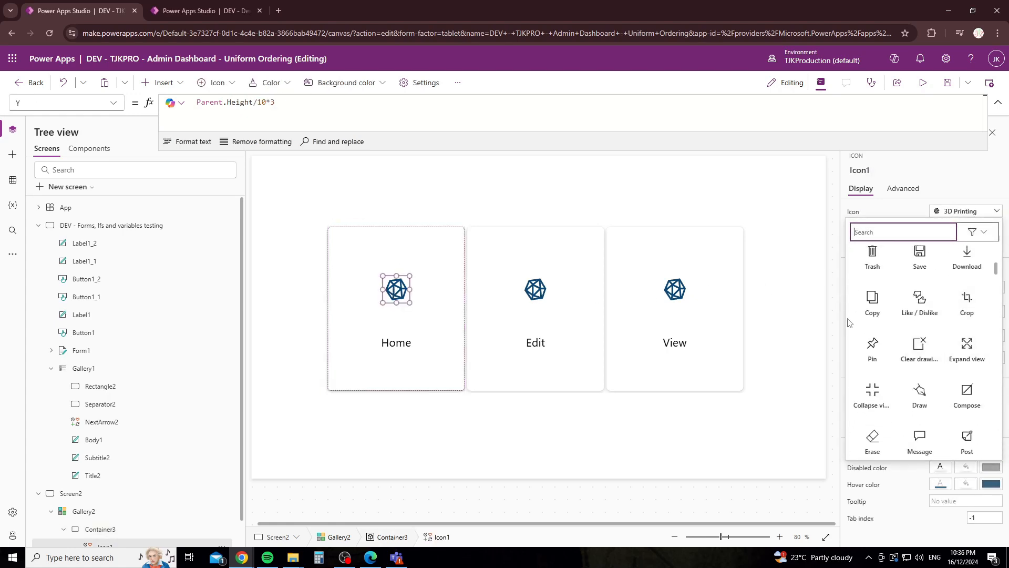
pyautogui.scroll(1, 899, 326)
pyautogui.click(908, 211)
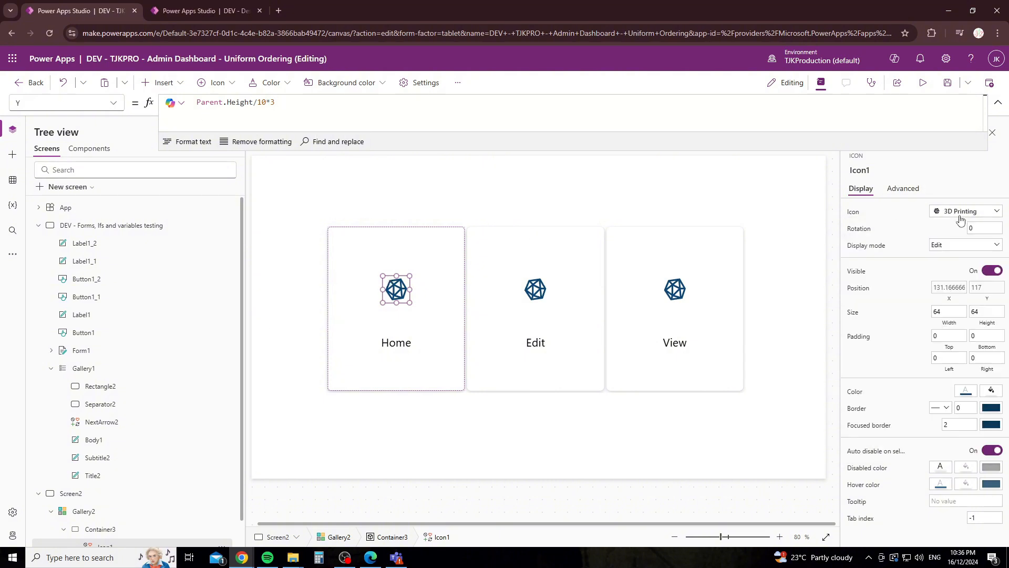
pyautogui.click(215, 83)
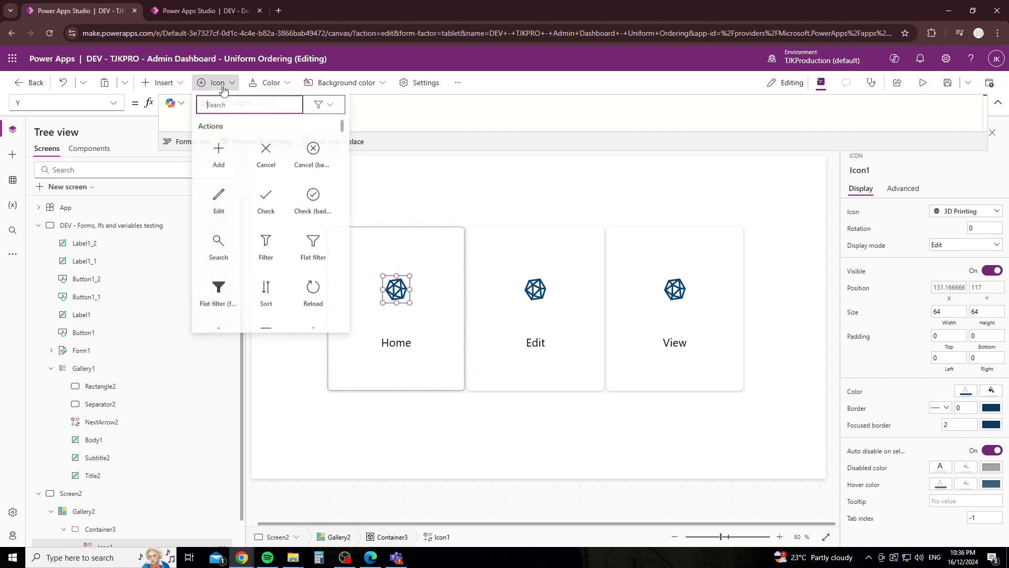
pyautogui.scroll(-5, 283, 305)
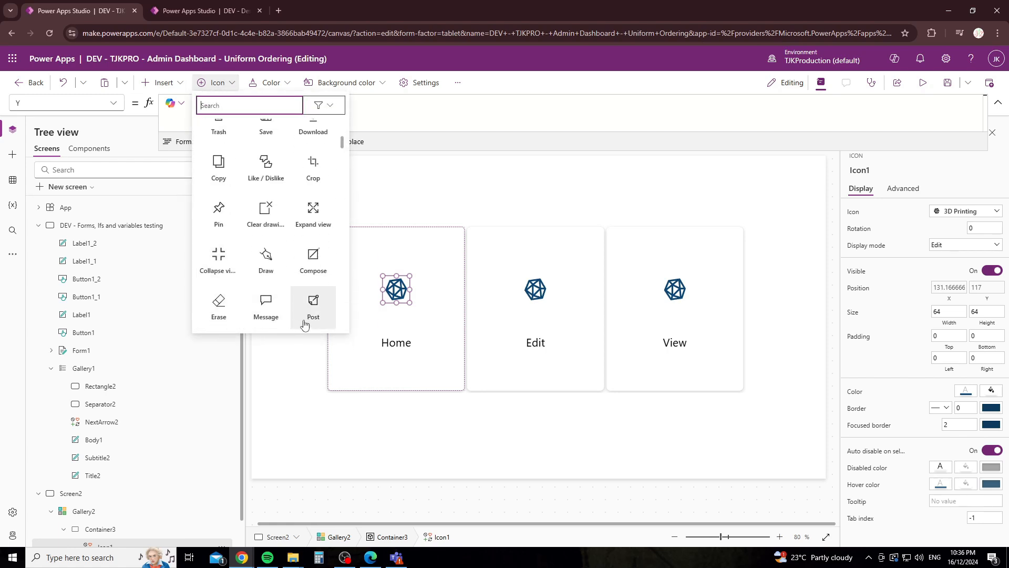
pyautogui.click(325, 105)
pyautogui.click(263, 106)
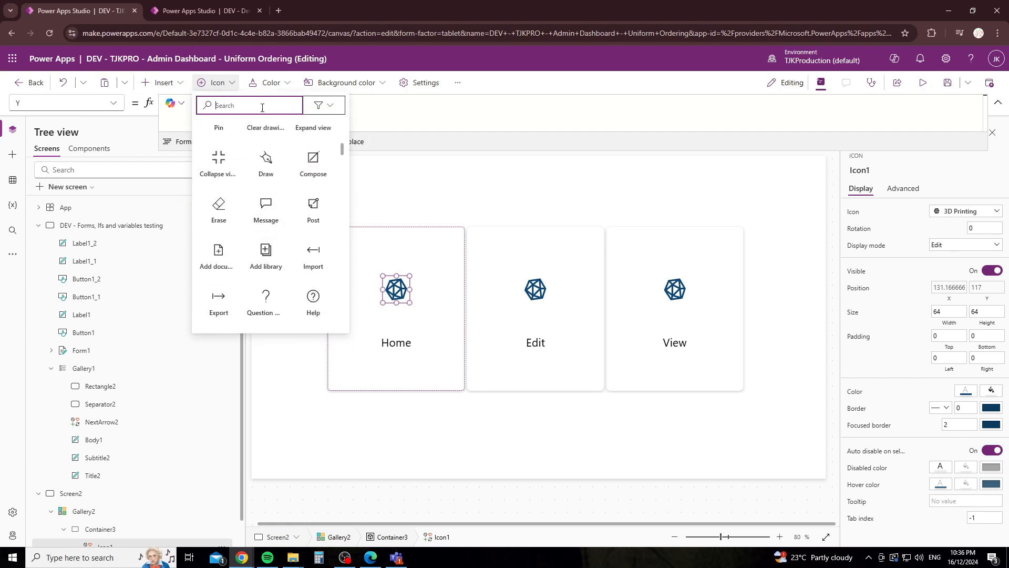
pyautogui.click(920, 244)
pyautogui.click(966, 211)
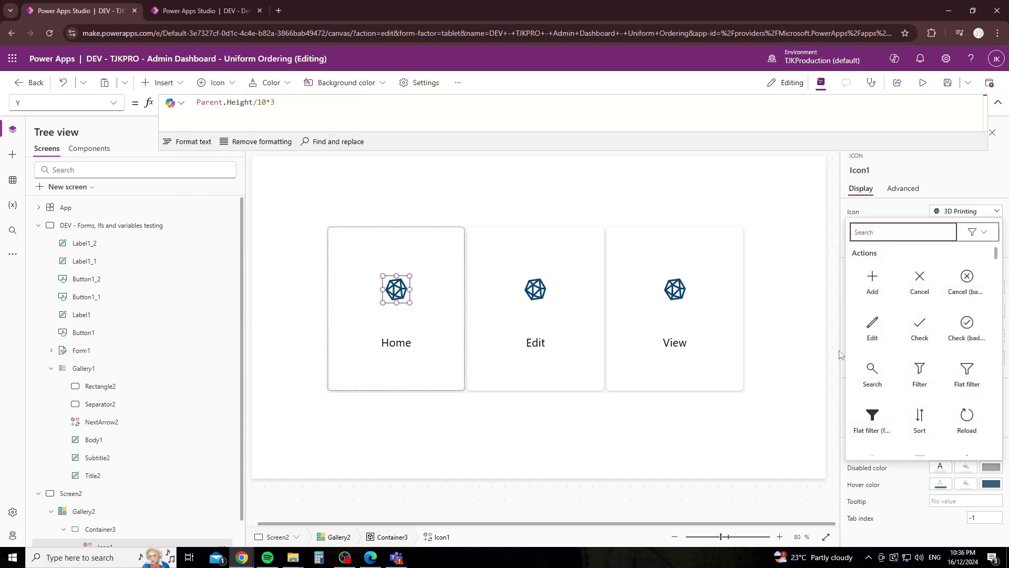
pyautogui.scroll(-3, 920, 337)
pyautogui.scroll(-6, 919, 333)
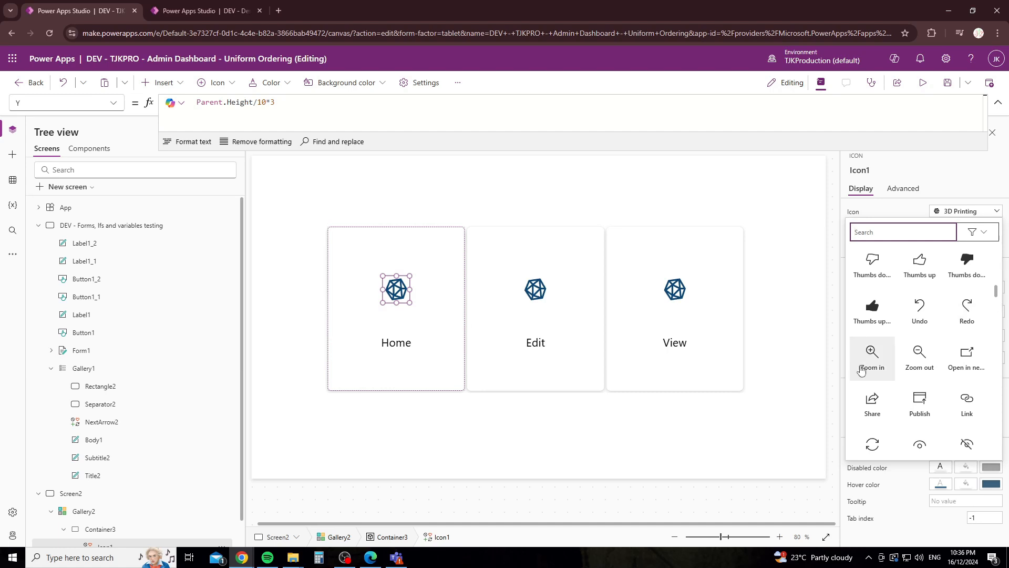
pyautogui.click(399, 292)
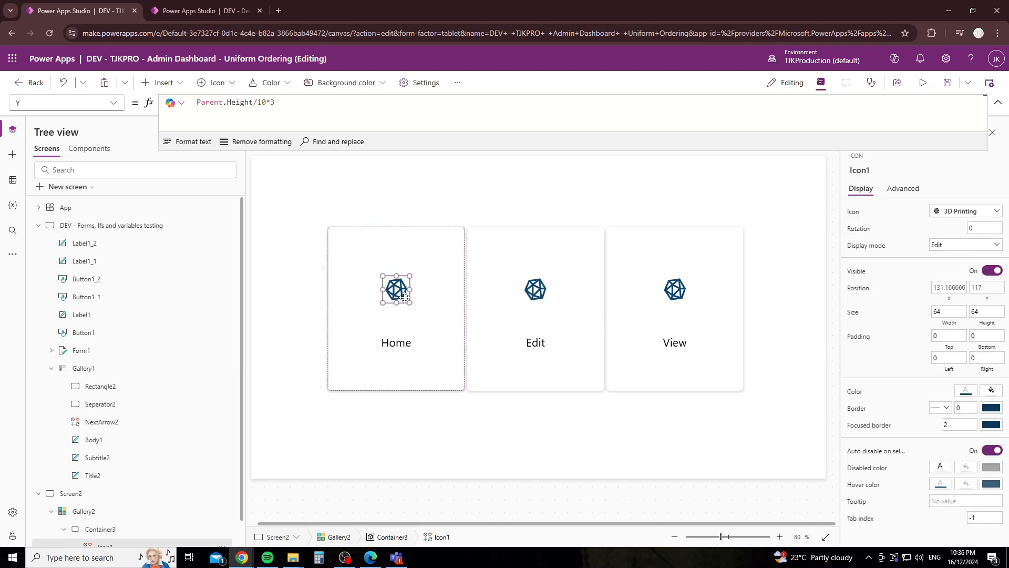
# Replace the icon's Icon property formula with an If that returns Icon.Home when ThisItem.Value="Home".
pyautogui.click(114, 104)
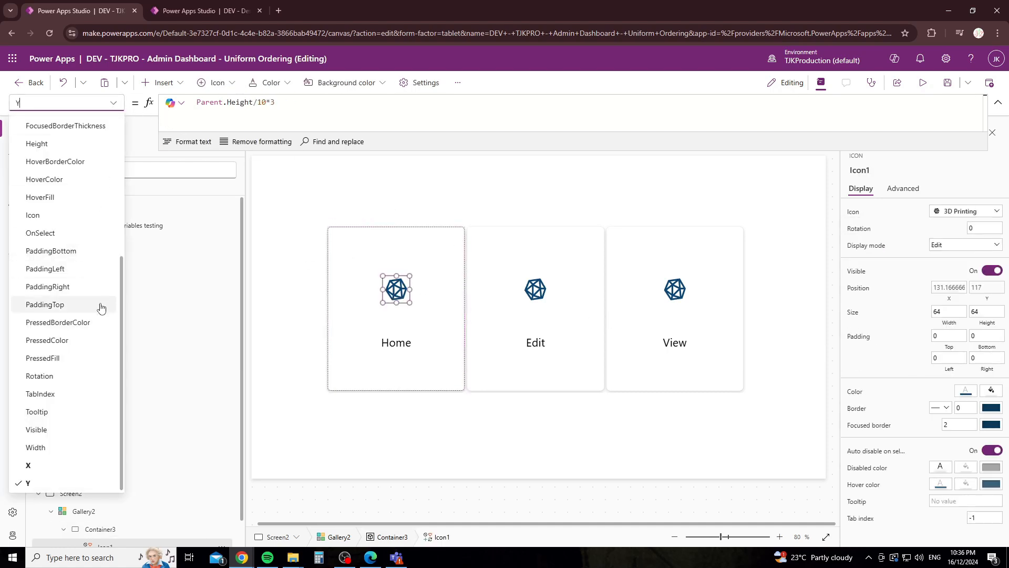
pyautogui.scroll(3, 73, 300)
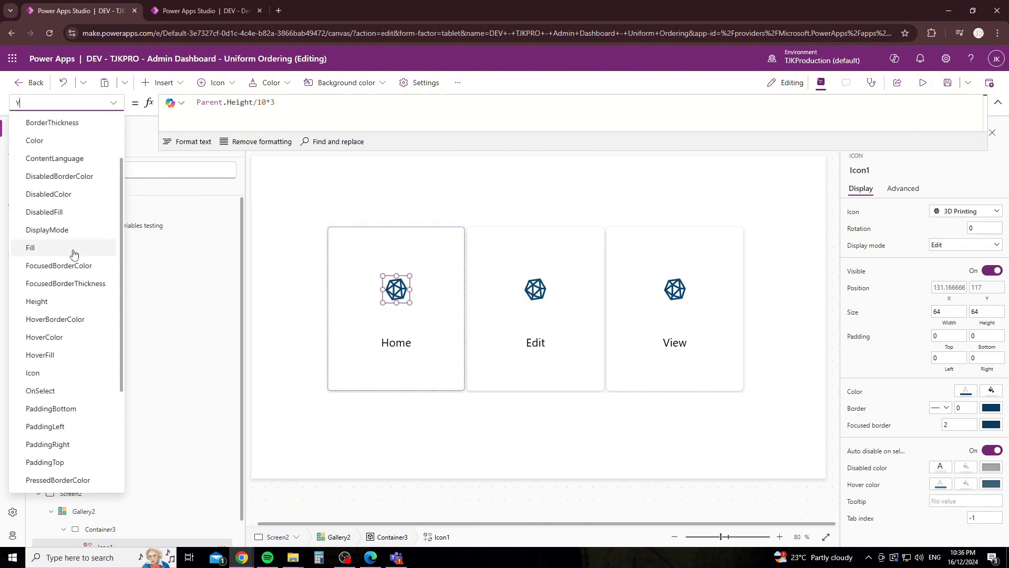
pyautogui.scroll(2, 73, 253)
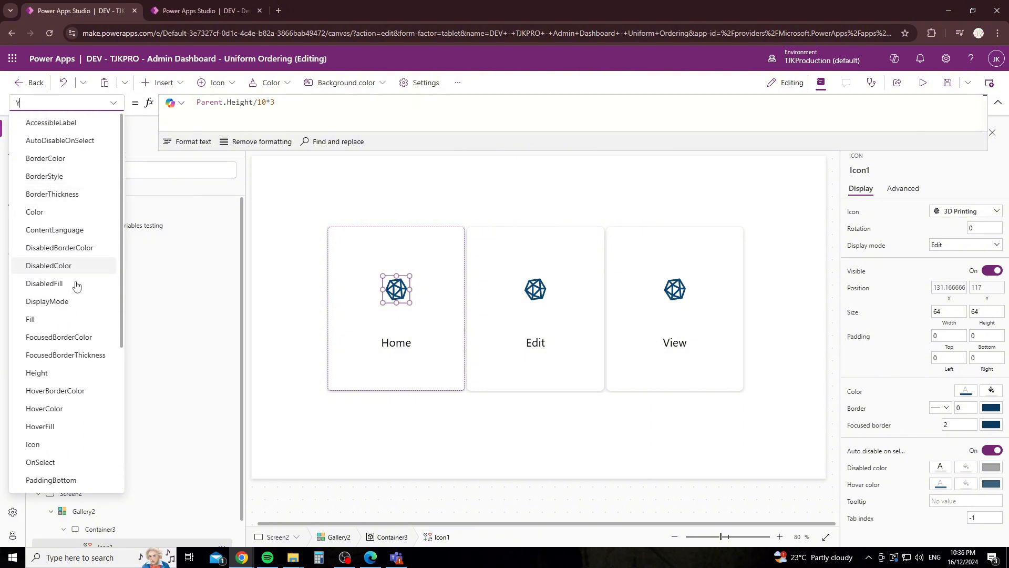
pyautogui.scroll(-1, 70, 334)
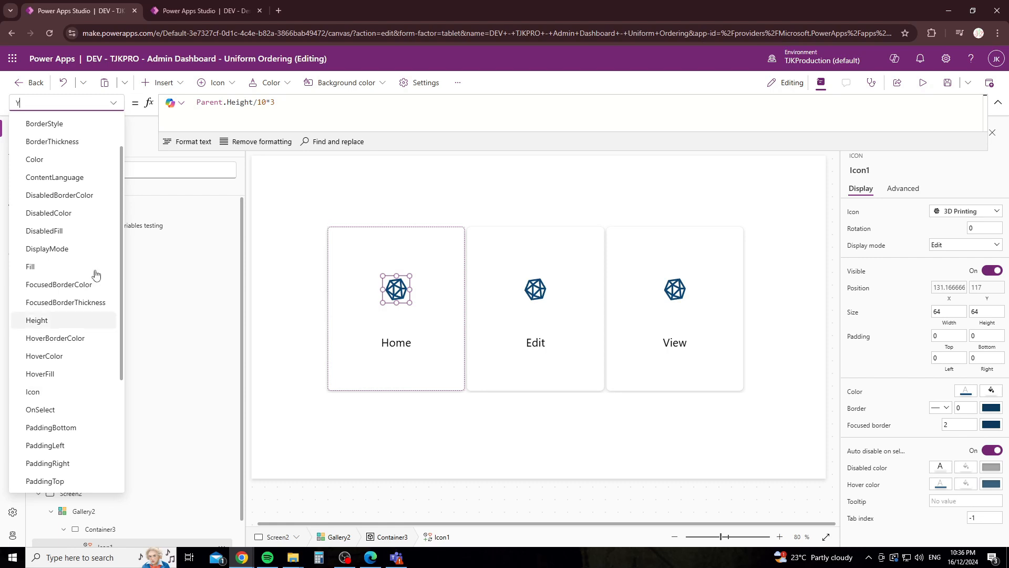
pyautogui.click(32, 392)
pyautogui.click(266, 102)
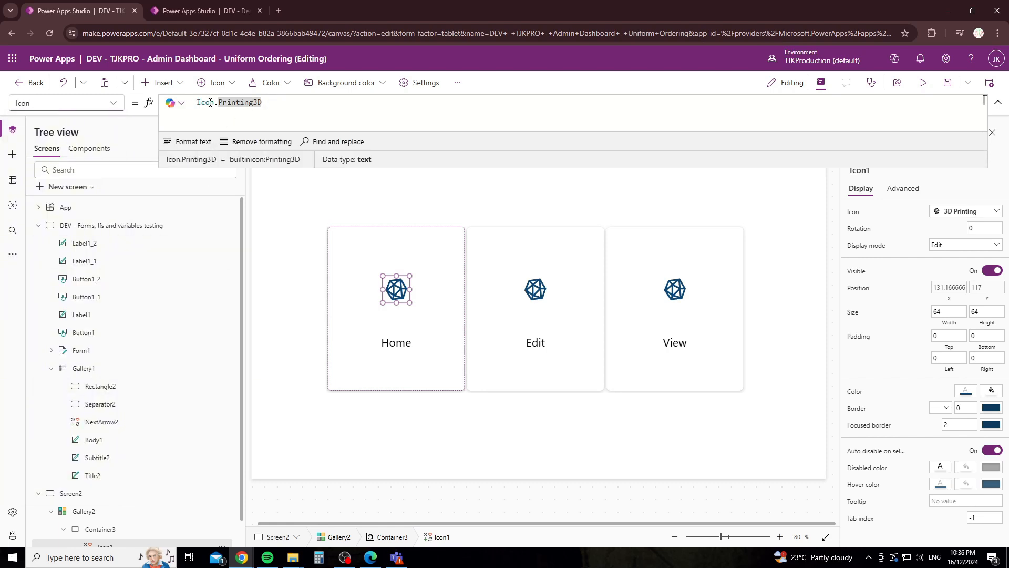
pyautogui.moveTo(198, 102); pyautogui.dragTo(266, 101)
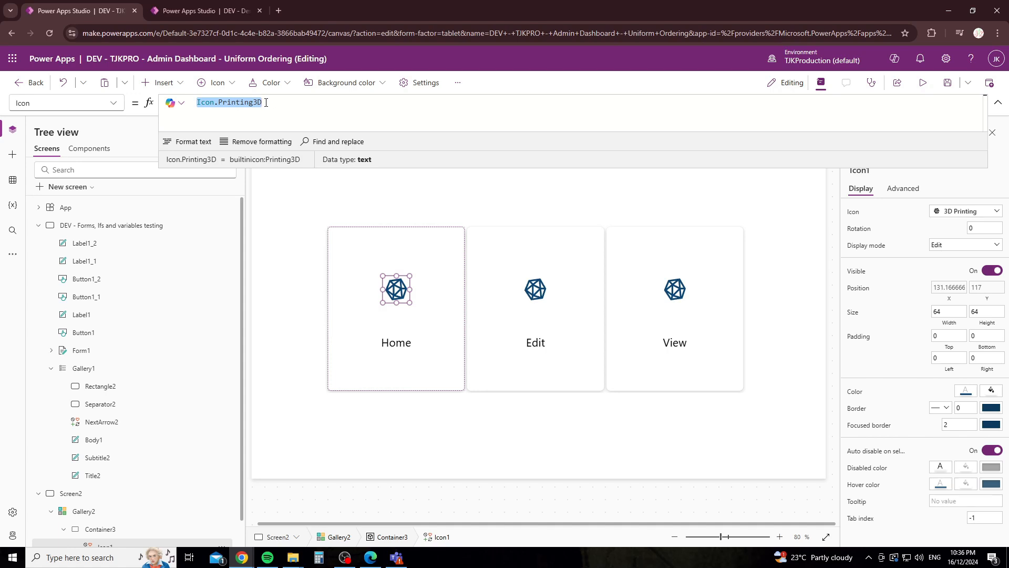
pyautogui.write('If(')
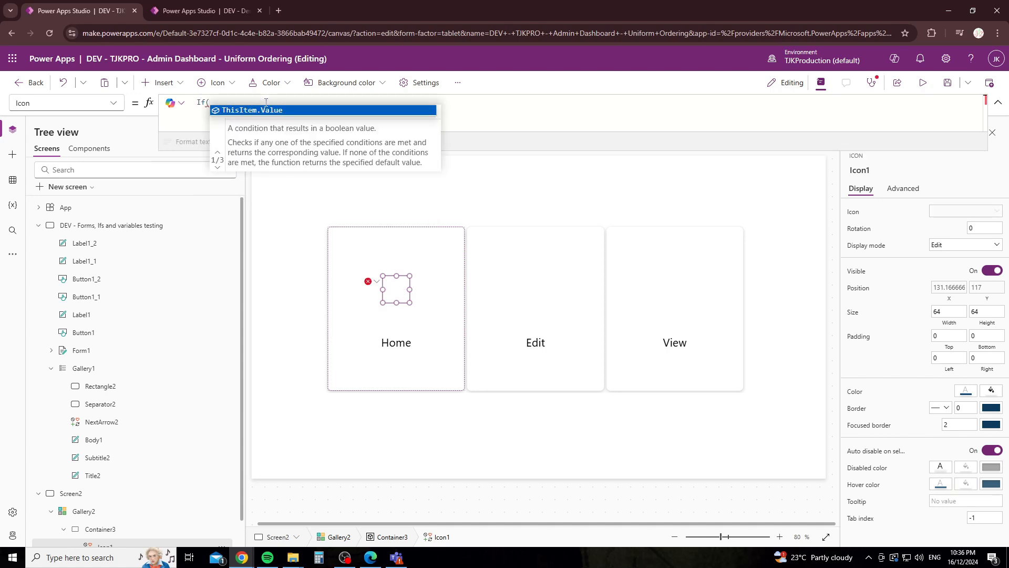
pyautogui.press('Tab')
pyautogui.write('=')
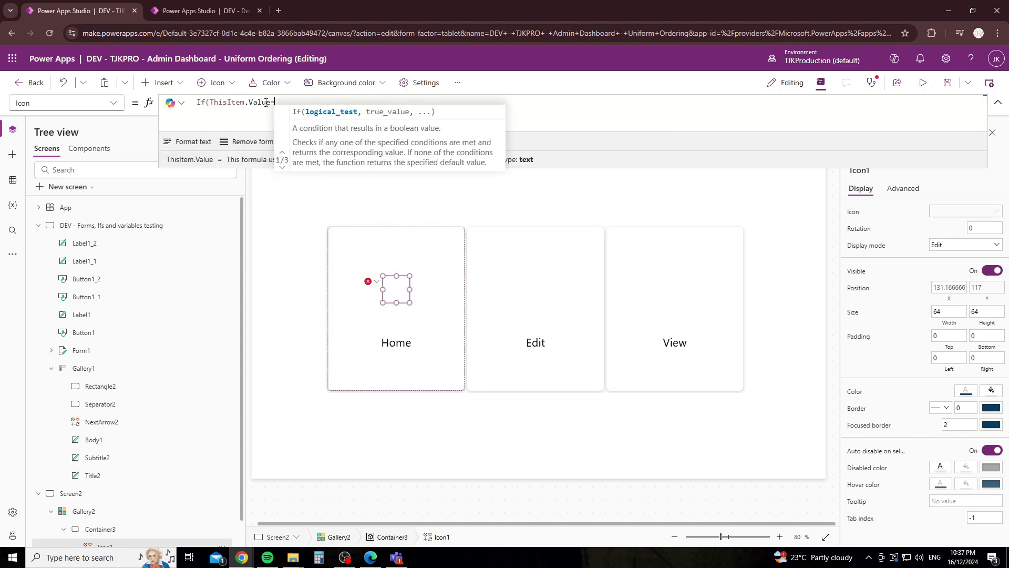
pyautogui.write('"Home",')
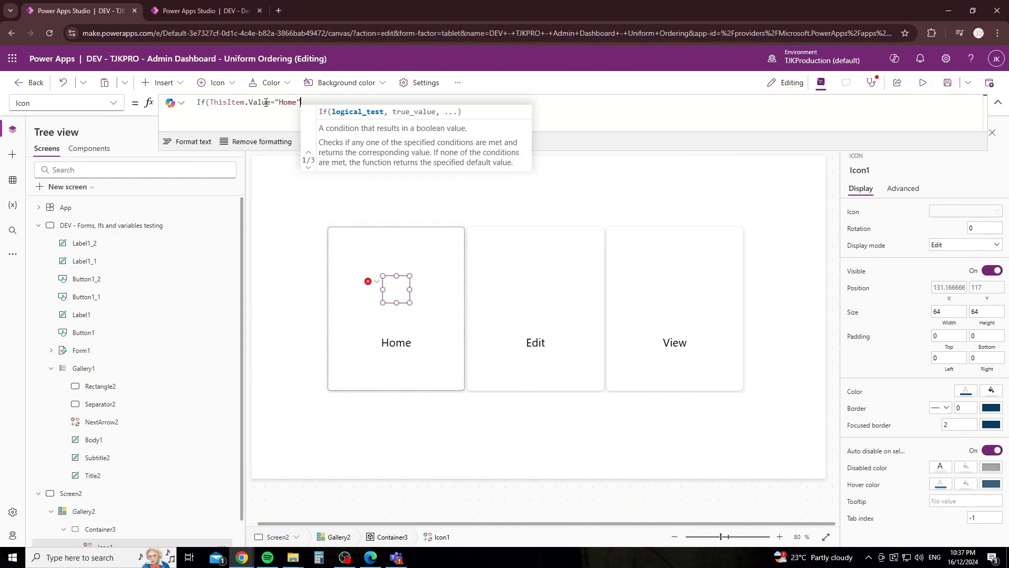
pyautogui.write('Icon.')
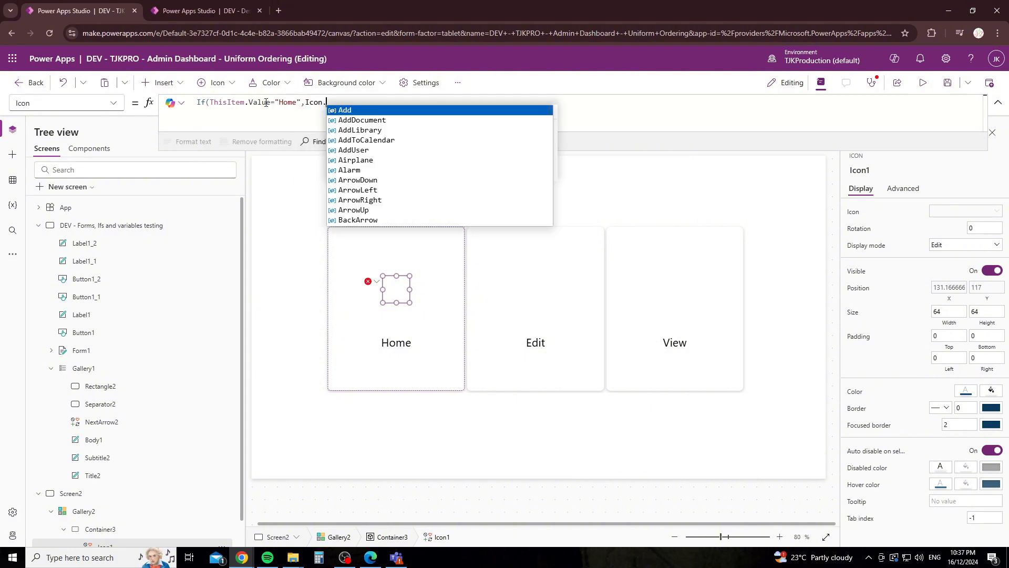
pyautogui.write('Home')
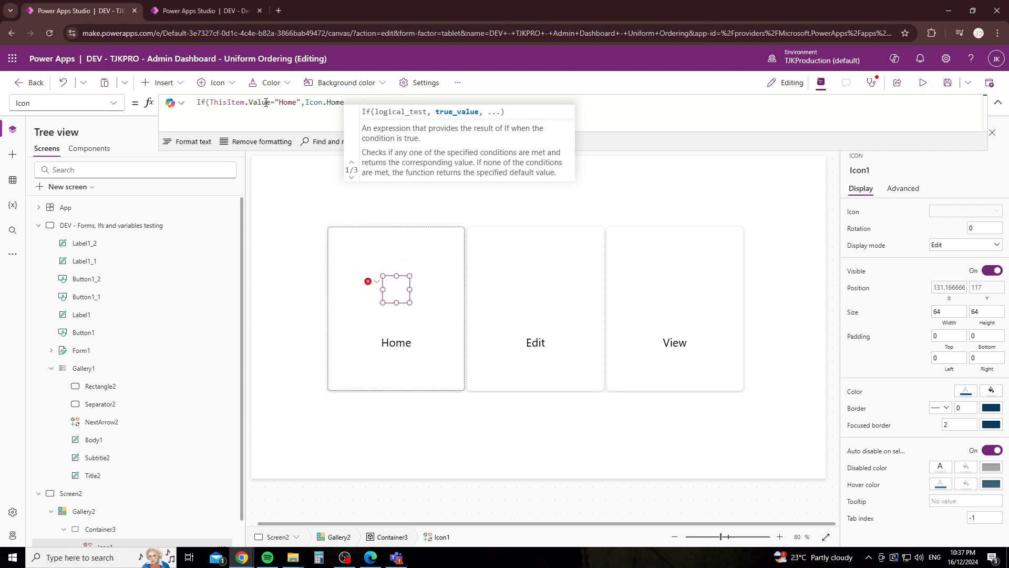
# Move the Home condition onto its own line and close the If formula with a parenthesis.
pyautogui.click(205, 103)
pyautogui.hotkey('shift', 'Return')
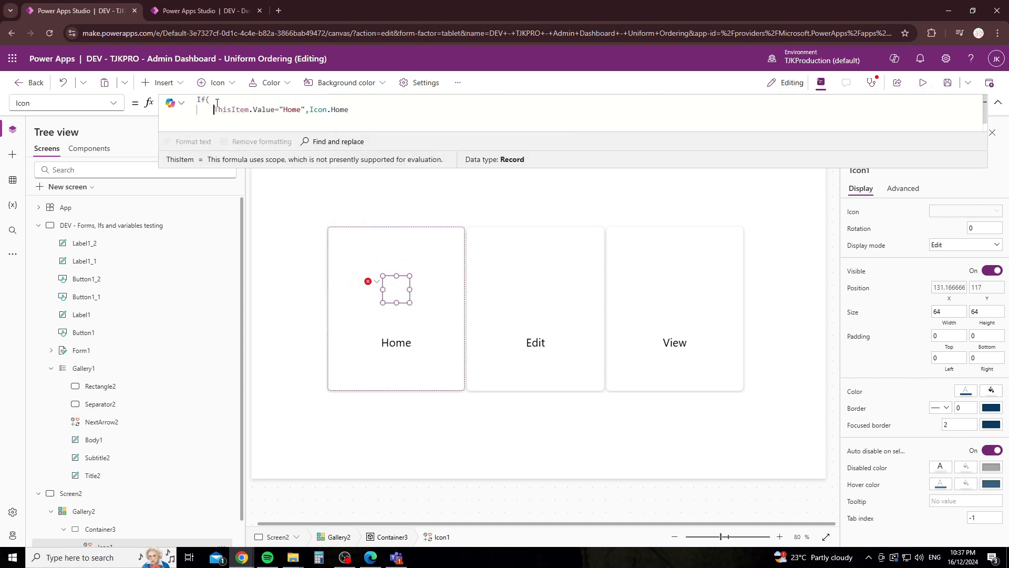
pyautogui.write(')')
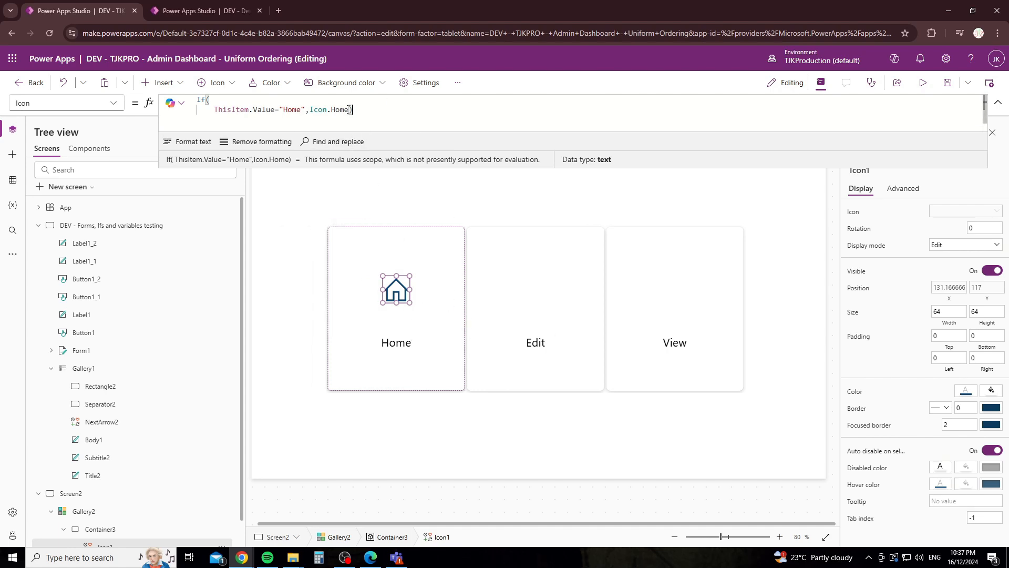
# Add a second condition on a new line of the If formula, returning Icon.Edit when ThisItem.Value="Edit".
pyautogui.write(',')
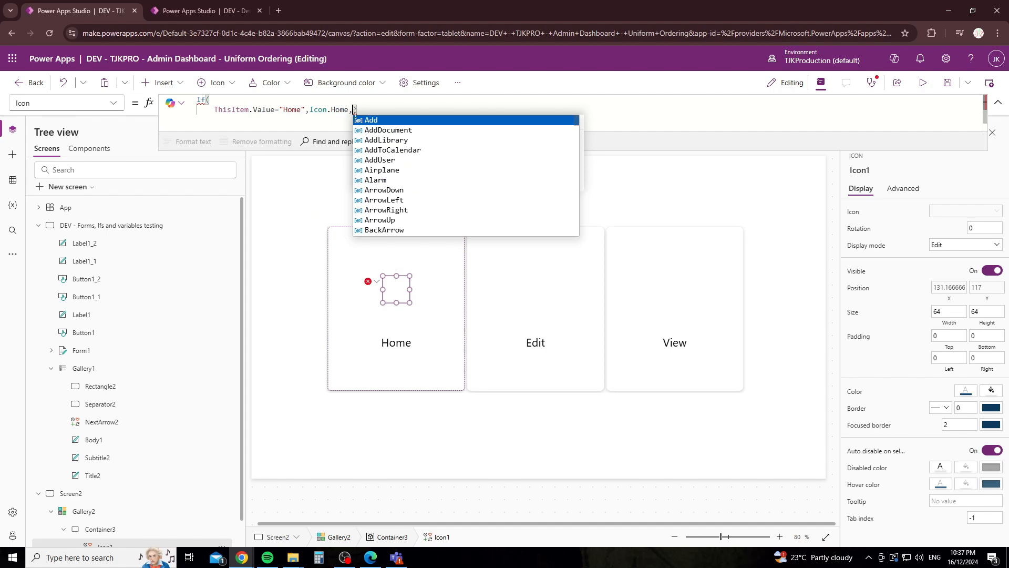
pyautogui.press('Escape')
pyautogui.hotkey('shift', 'Return')
pyautogui.write('this')
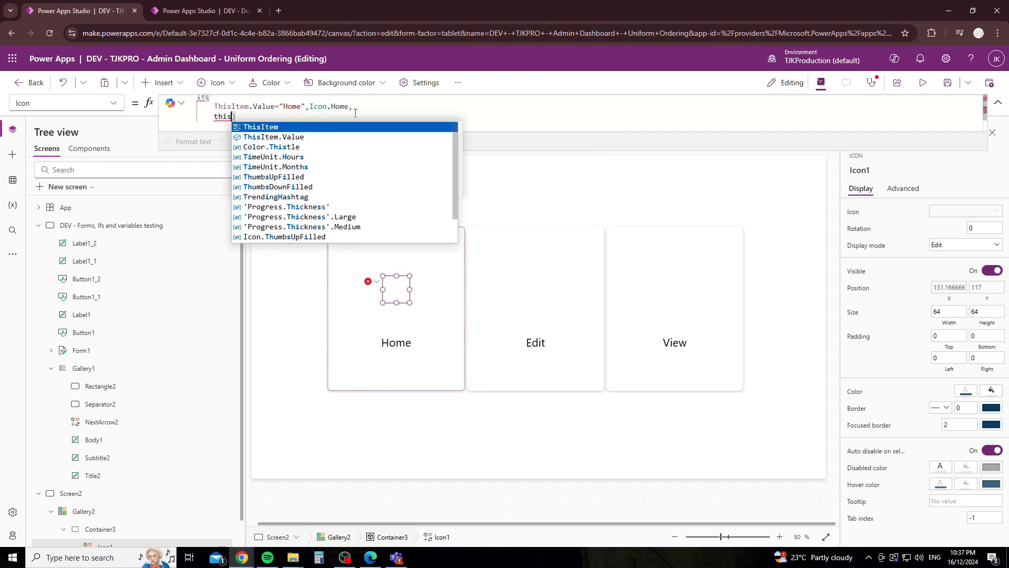
pyautogui.press('Down')
pyautogui.press('Tab')
pyautogui.write('="')
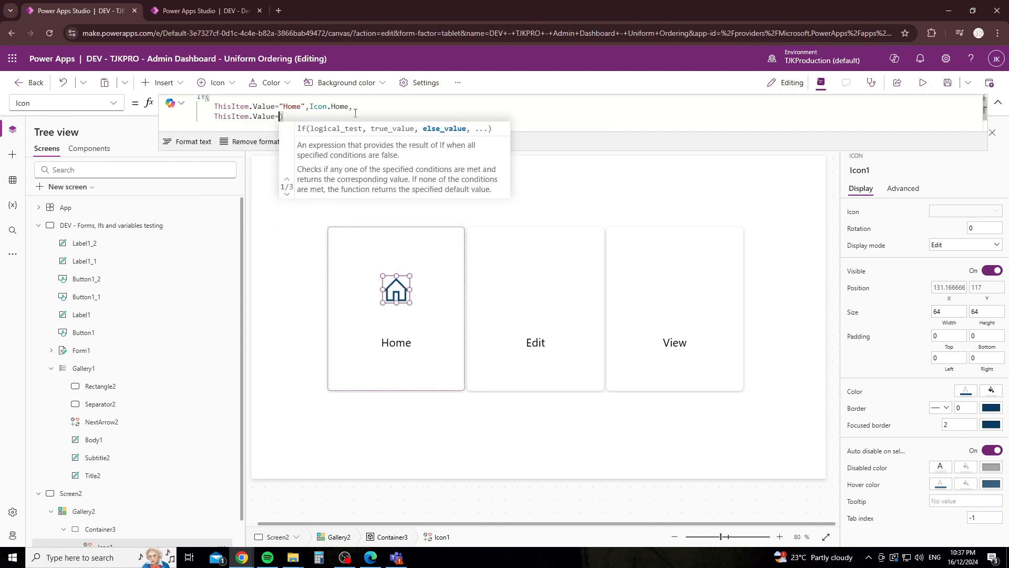
pyautogui.write('Edit",')
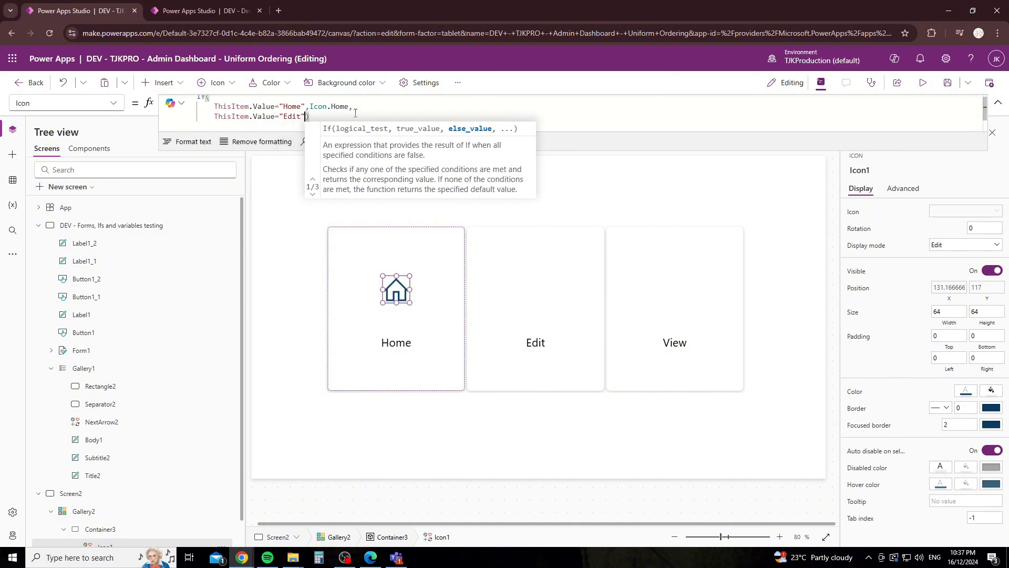
pyautogui.write('Icon.ed')
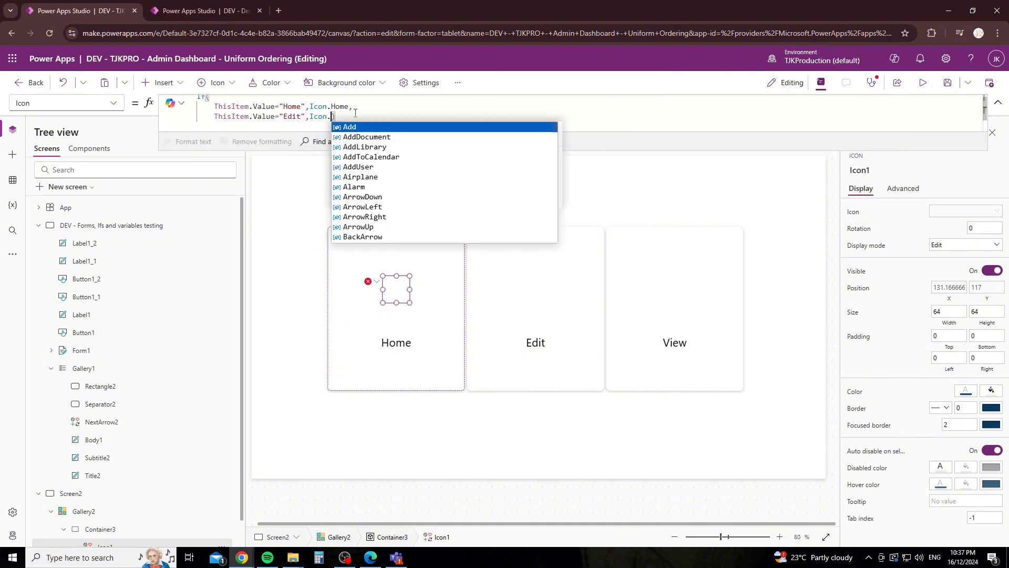
pyautogui.press('Tab')
# Add a third condition on a new line of the icon's If formula, returning Icon.View when ThisItem.Value="View".
pyautogui.write(',')
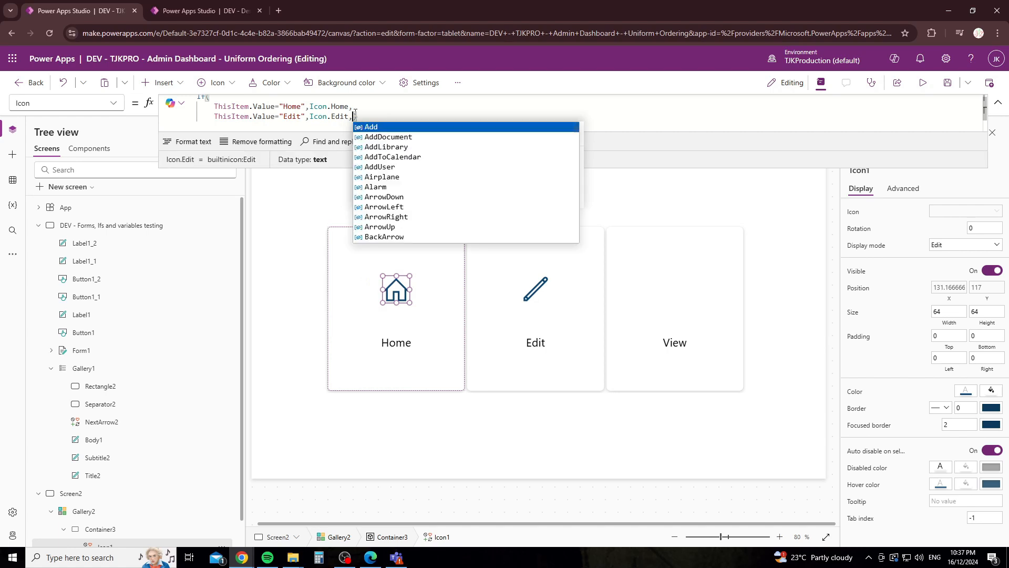
pyautogui.press('Escape')
pyautogui.hotkey('shift', 'Return')
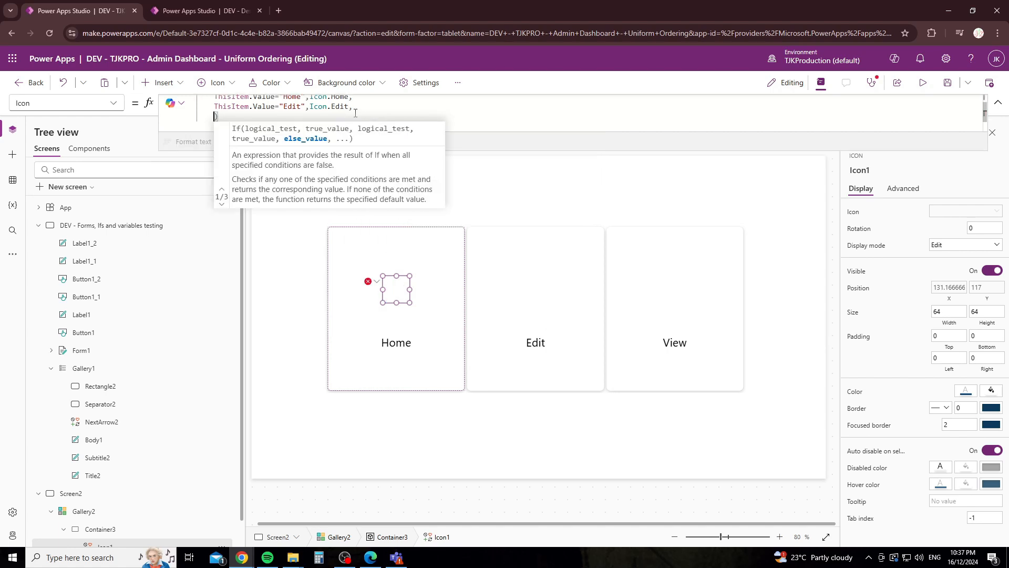
pyautogui.write('this')
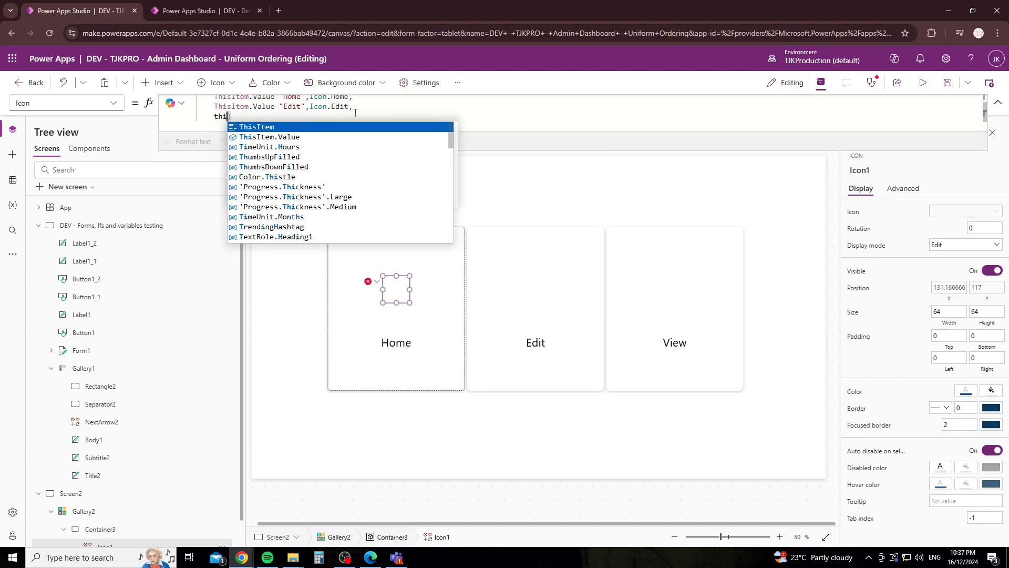
pyautogui.press('Tab')
pyautogui.write('=')
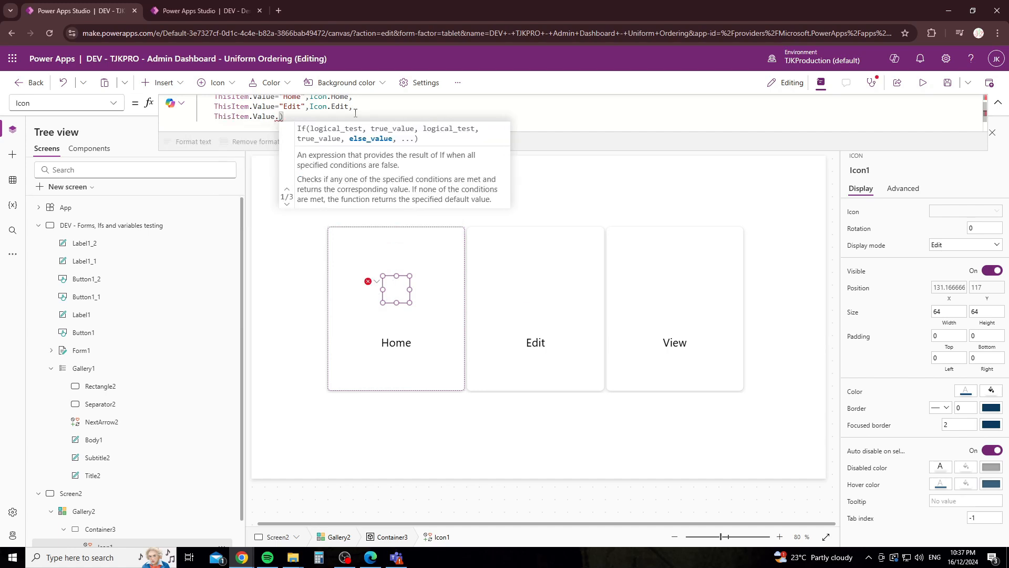
pyautogui.write('"Vi')
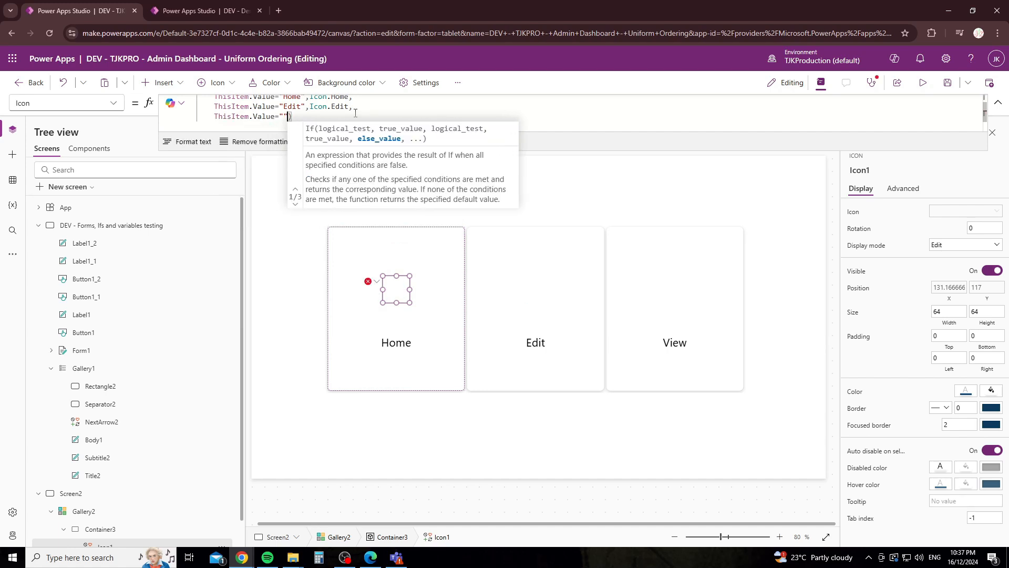
pyautogui.write('ew",icon')
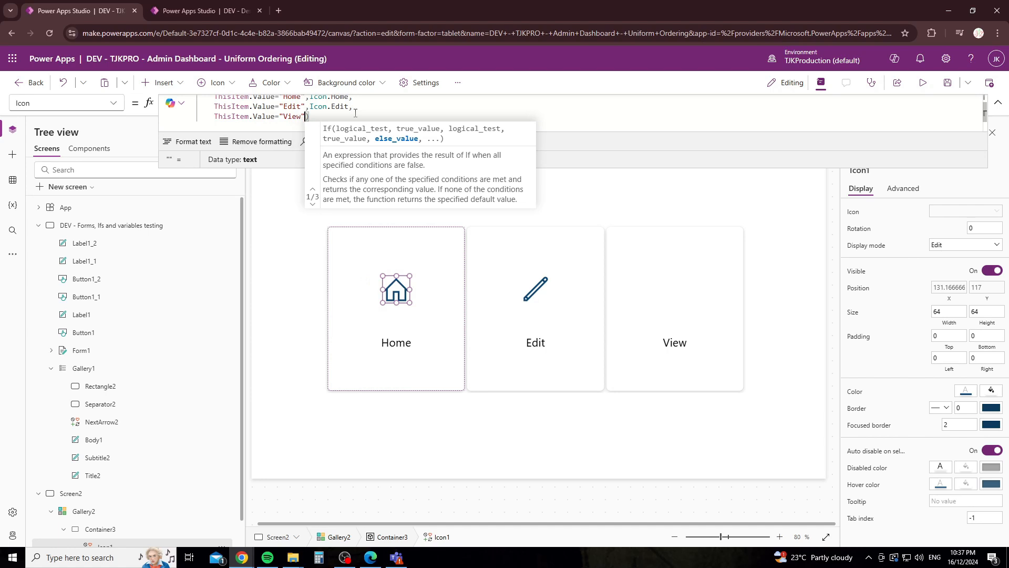
pyautogui.press('Tab')
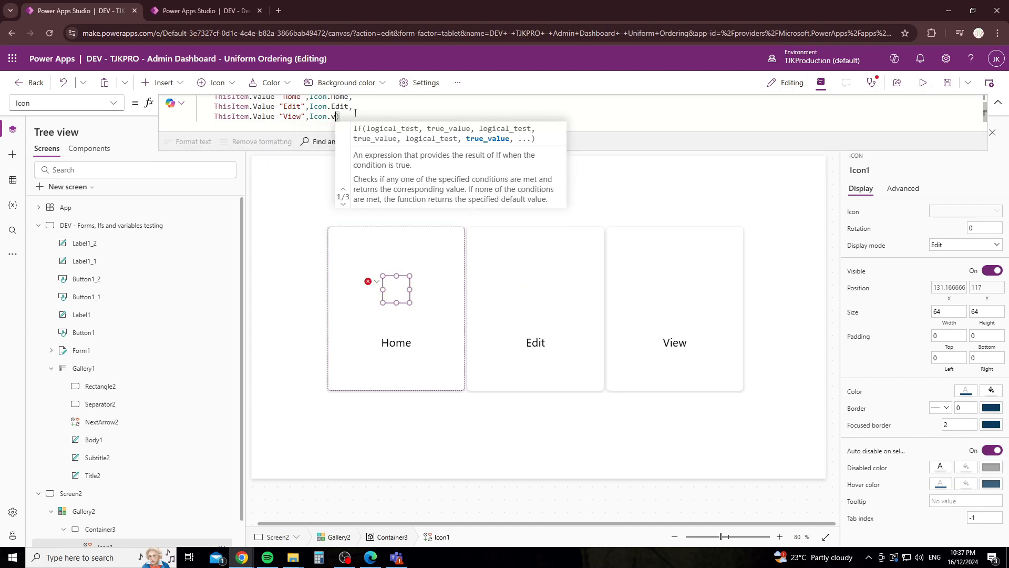
pyautogui.write('.View')
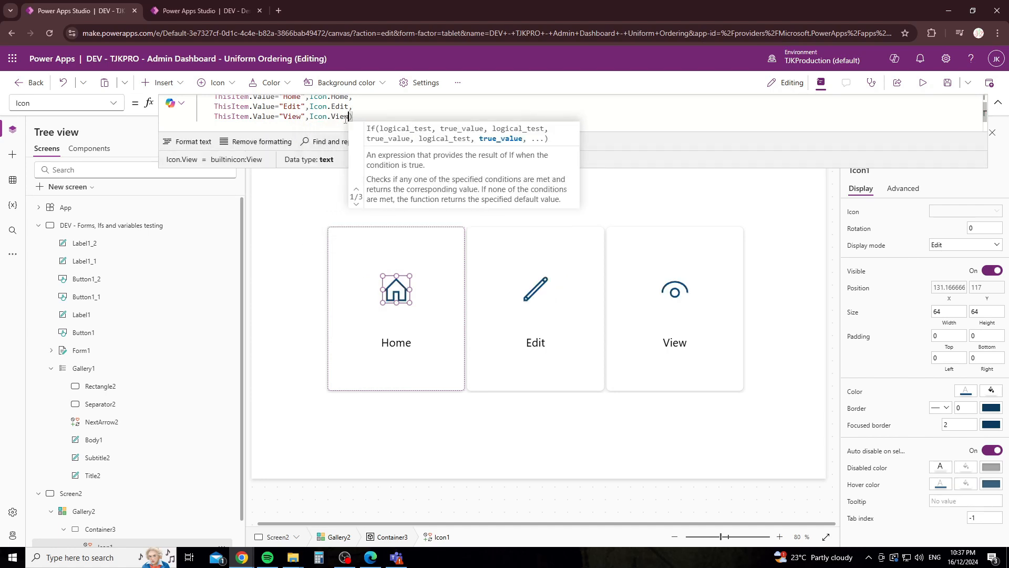
pyautogui.click(363, 199)
# Insert a Circle shape into the container of the gallery's first card.
pyautogui.click(427, 342)
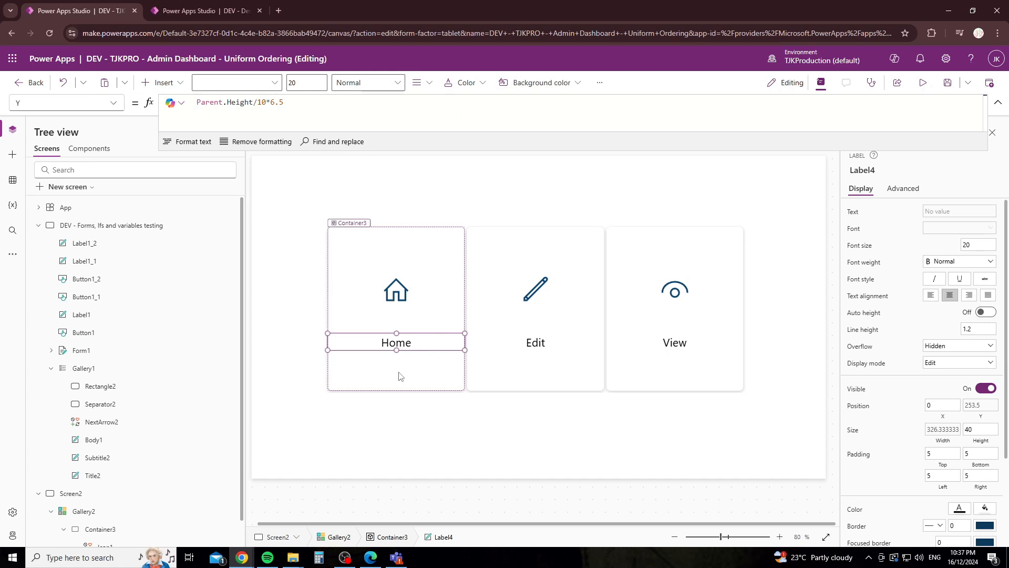
pyautogui.click(457, 372)
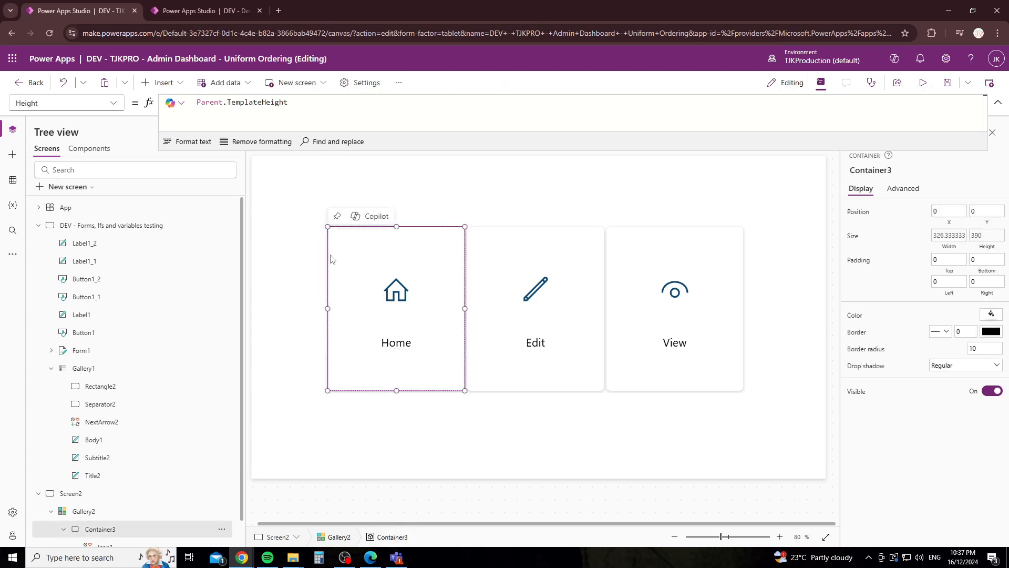
pyautogui.click(396, 289)
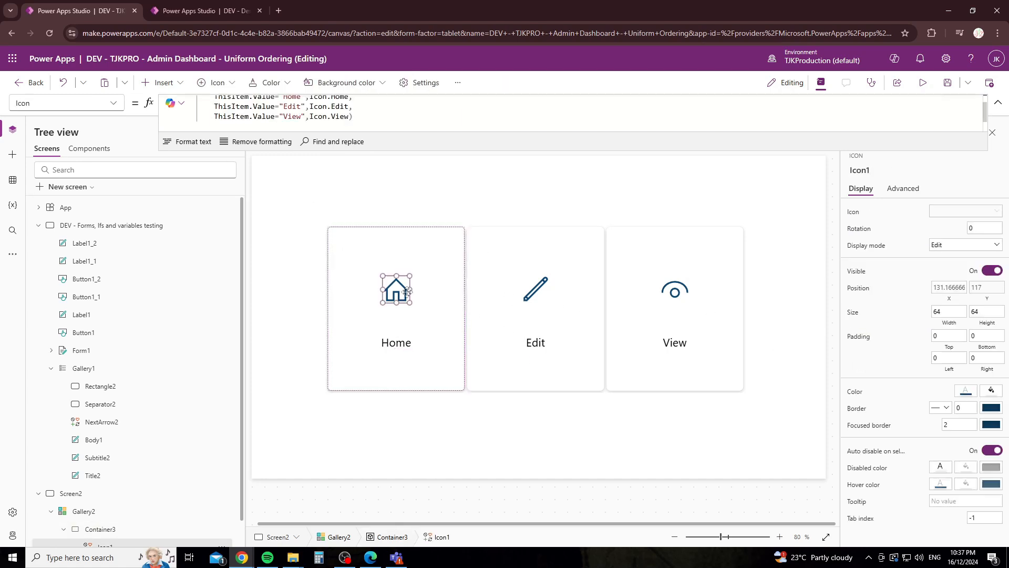
pyautogui.click(160, 83)
pyautogui.write('circ')
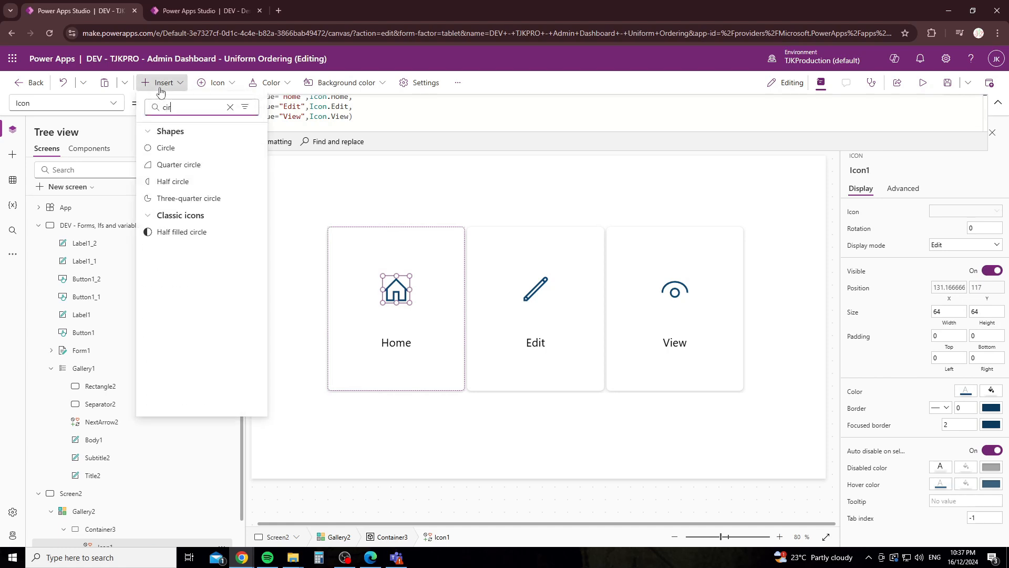
pyautogui.click(142, 148)
# Replace the Width formula of the icon in the first card with Parent.Width/10.
pyautogui.click(405, 292)
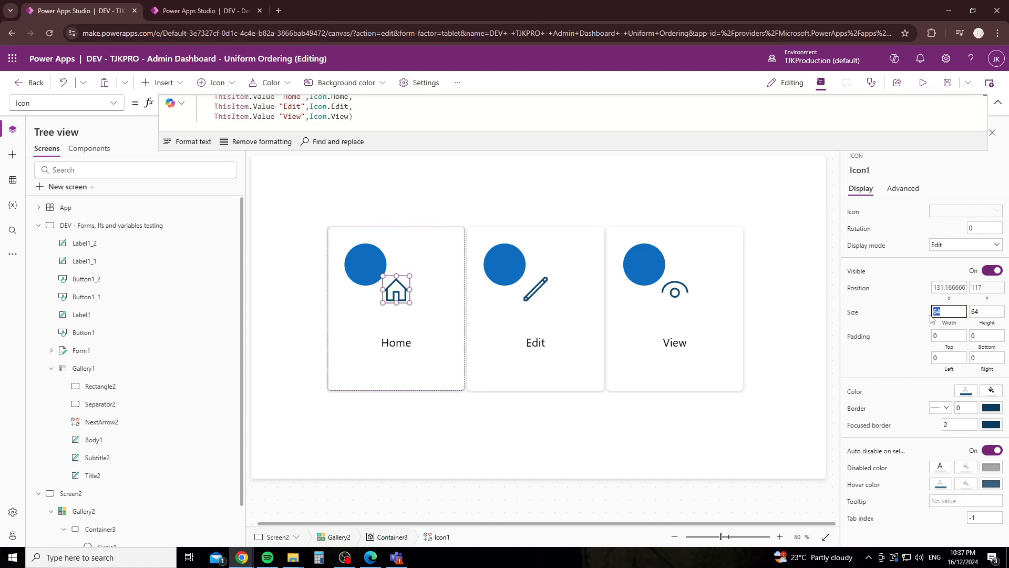
pyautogui.click(117, 104)
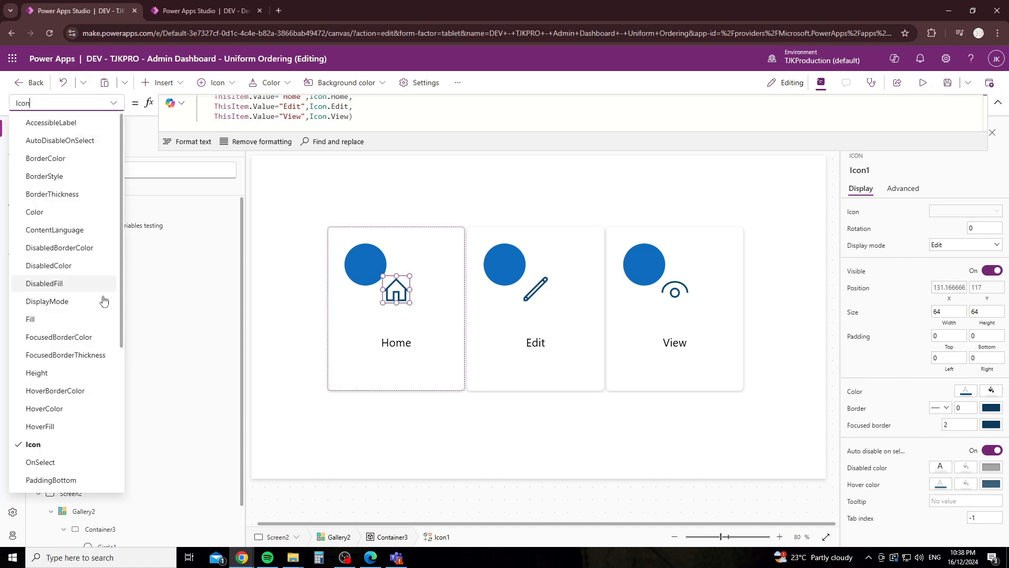
pyautogui.scroll(-5, 104, 300)
pyautogui.click(84, 447)
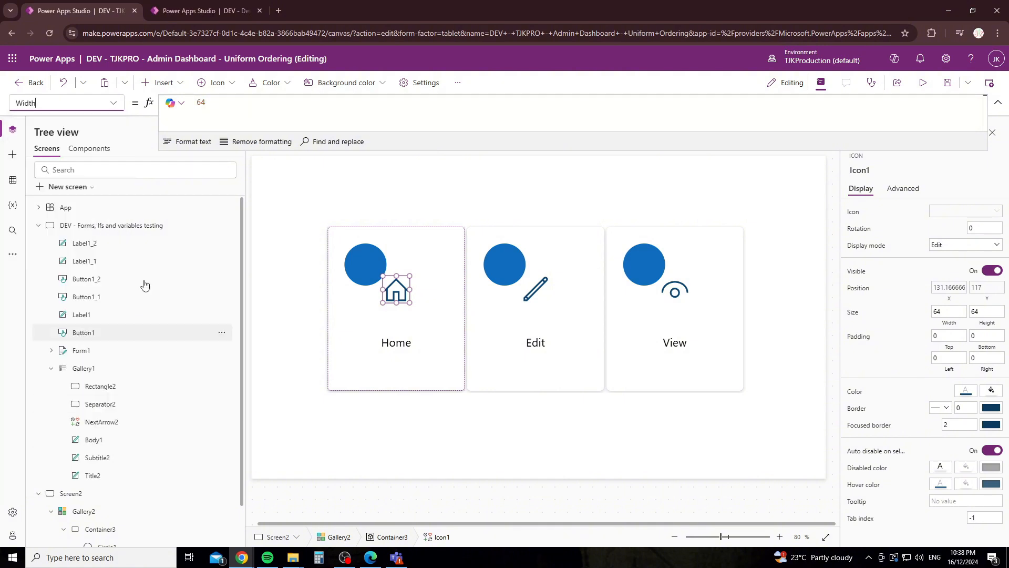
pyautogui.doubleClick(219, 110)
pyautogui.write('Parent.Width')
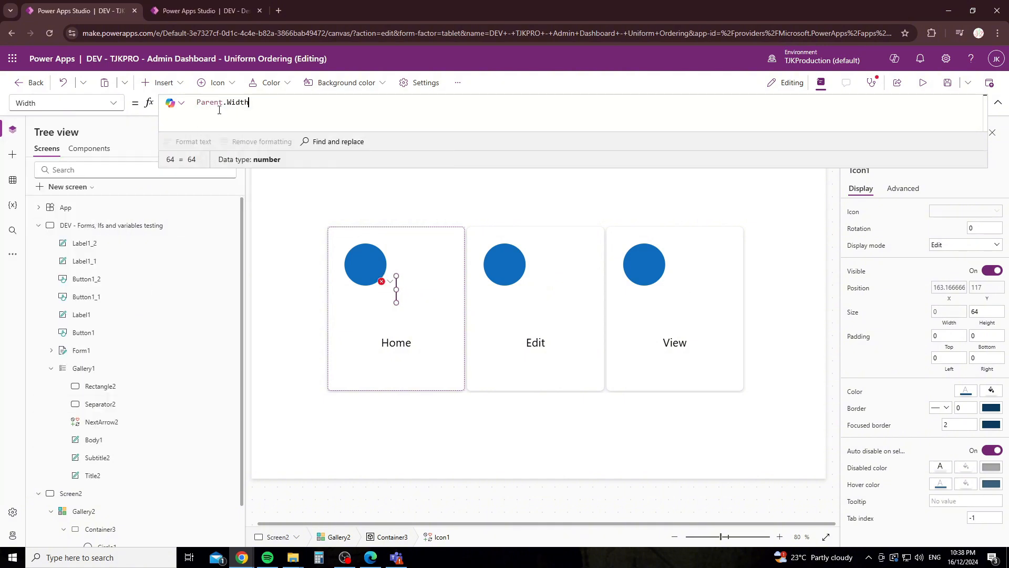
pyautogui.write('.')
pyautogui.press('BackSpace')
pyautogui.write('/10')
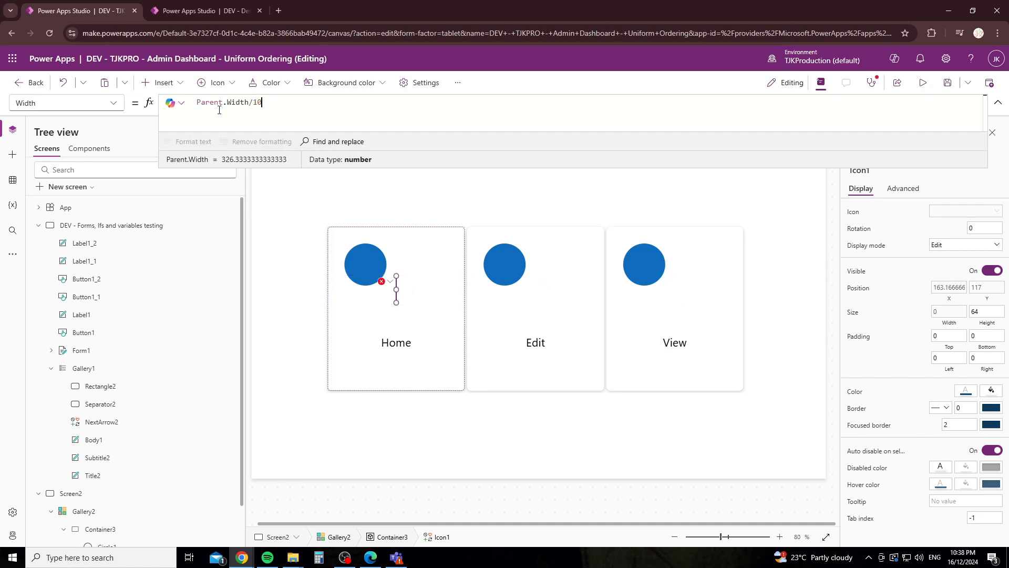
# Try multipliers of 5 and 3 in the icon's Width formula, and settle on Parent.Width/10*2.
pyautogui.write('*')
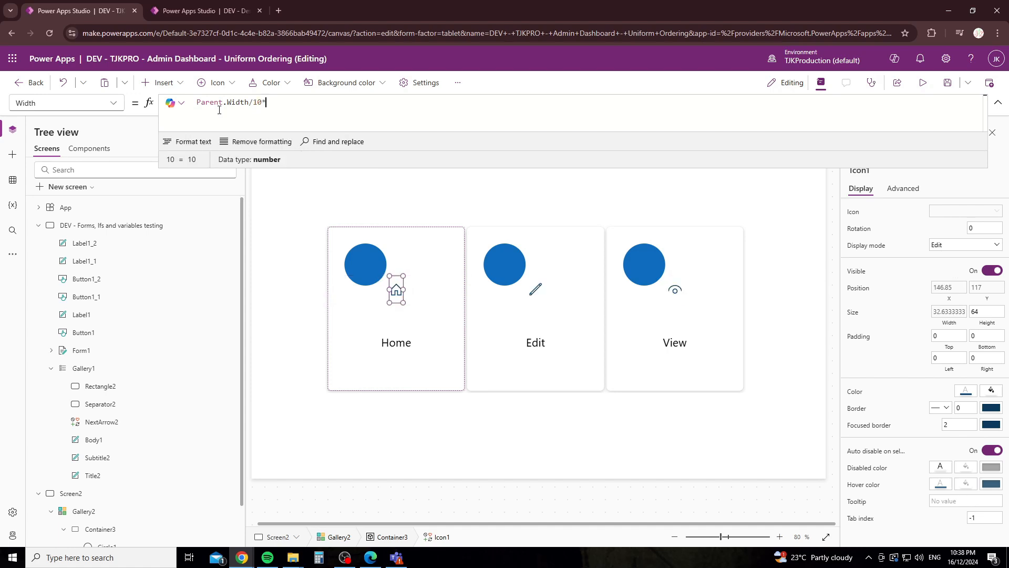
pyautogui.write('5')
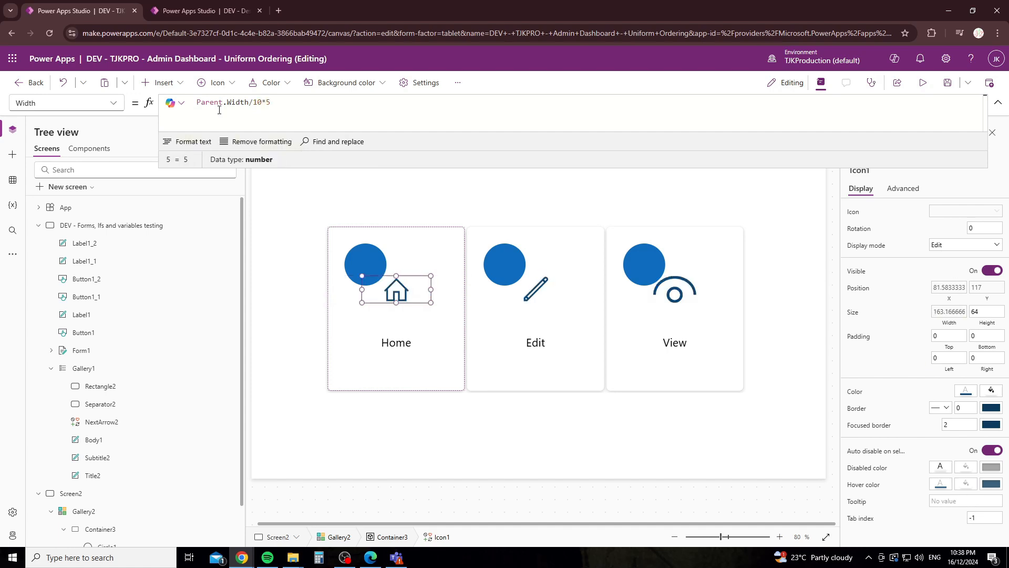
pyautogui.write('3')
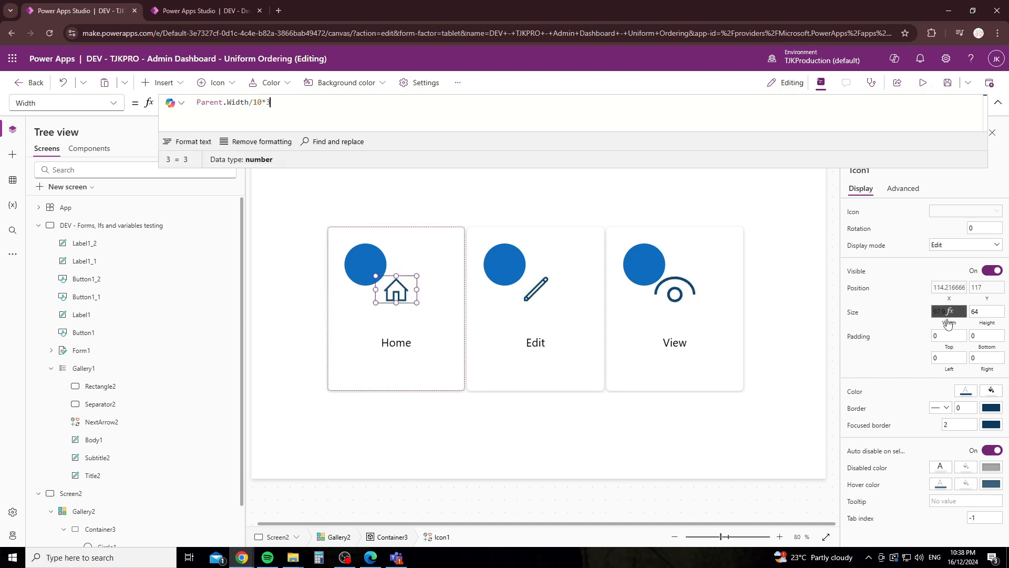
pyautogui.press('BackSpace')
pyautogui.write('2')
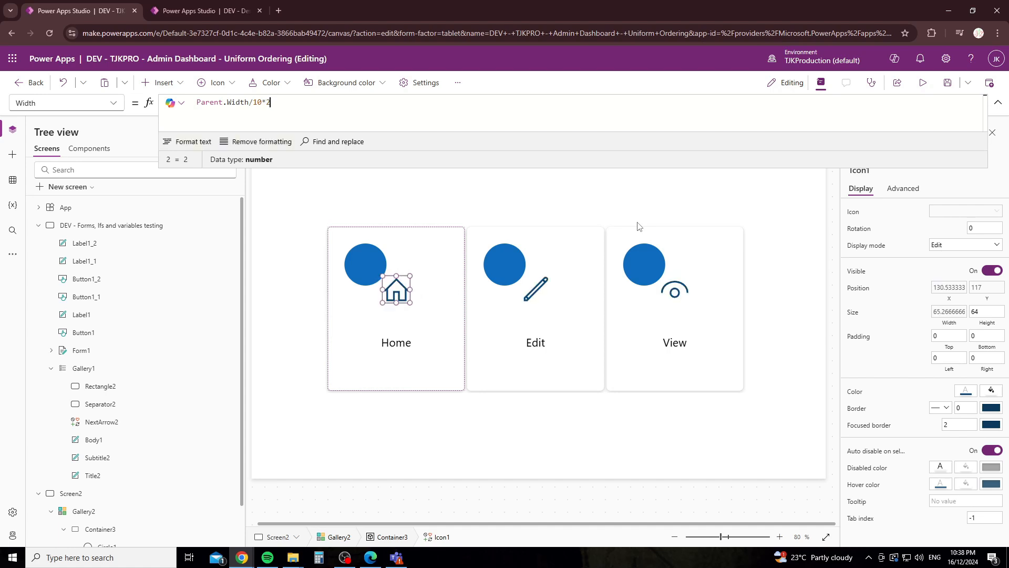
# Set the icon's Height property formula to Self.Width.
pyautogui.click(113, 103)
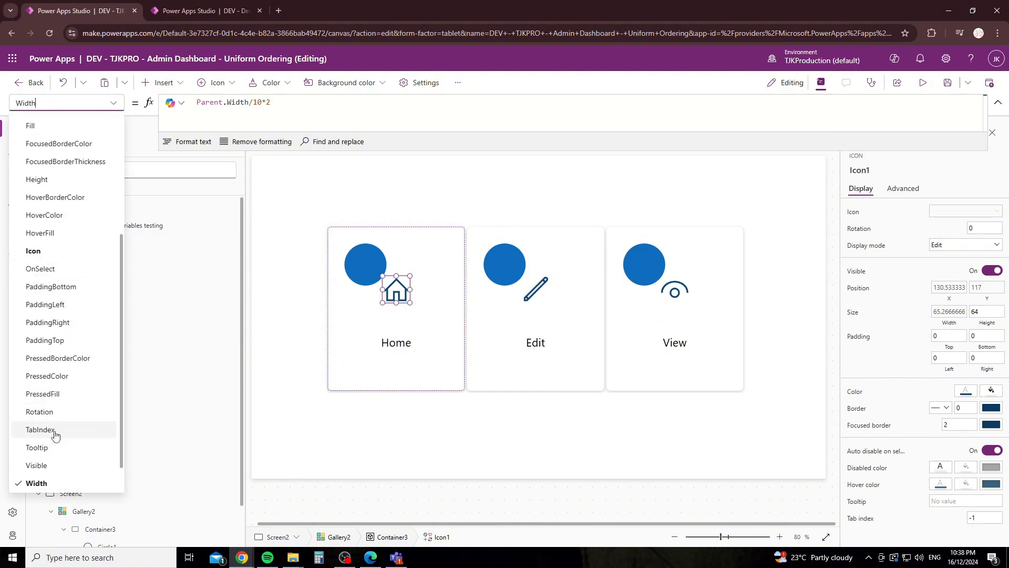
pyautogui.scroll(1, 48, 294)
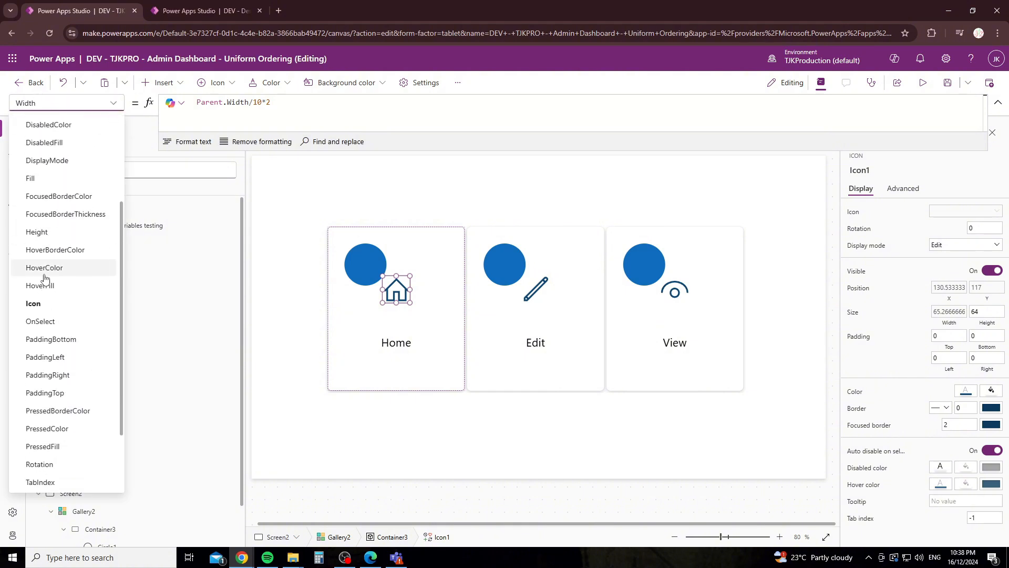
pyautogui.click(39, 232)
pyautogui.write('Parent.h')
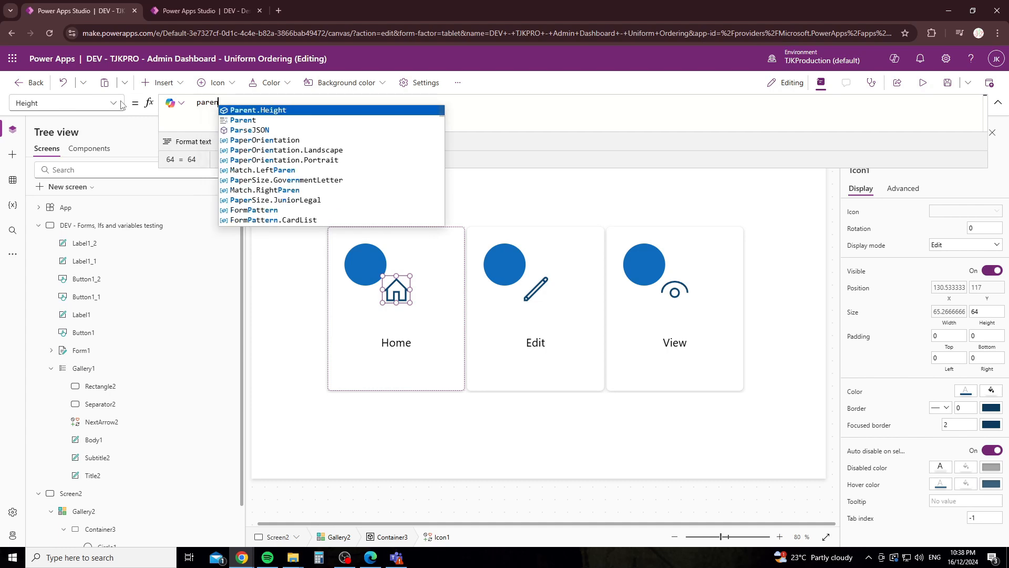
pyautogui.press('Tab')
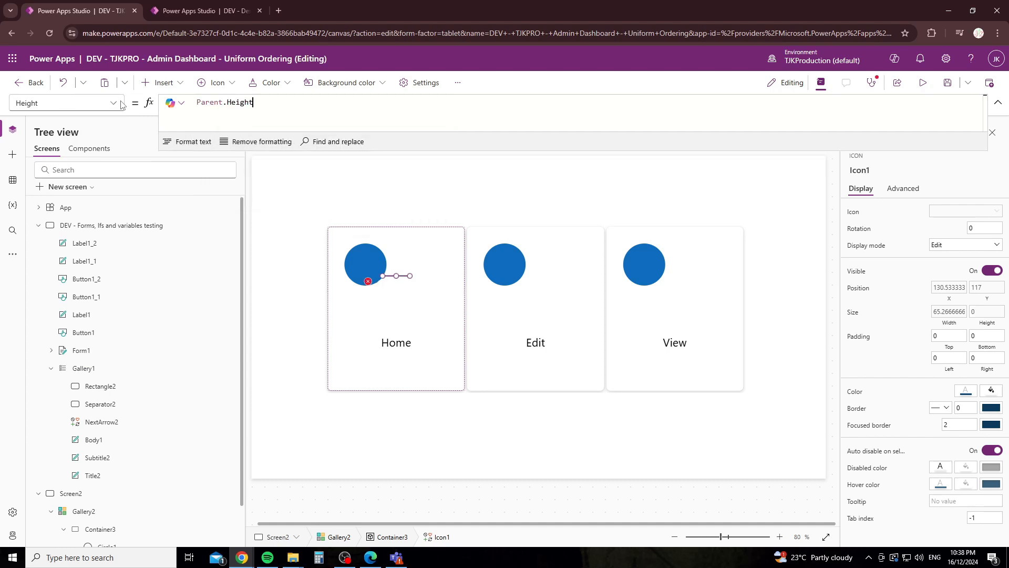
pyautogui.press('BackSpace')
pyautogui.press('BackSpace')
pyautogui.press('BackSpace')
pyautogui.press('BackSpace')
pyautogui.press('BackSpace')
pyautogui.press('BackSpace')
pyautogui.write('wi')
pyautogui.press('BackSpace')
pyautogui.press('BackSpace')
pyautogui.press('BackSpace')
pyautogui.press('BackSpace')
pyautogui.press('BackSpace')
pyautogui.press('BackSpace')
pyautogui.press('BackSpace')
pyautogui.press('BackSpace')
pyautogui.press('BackSpace')
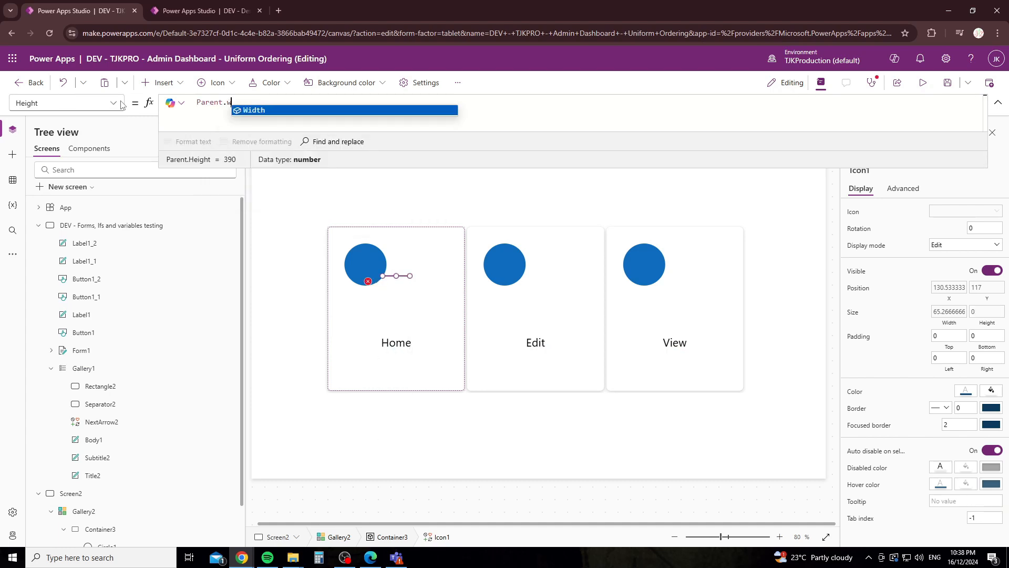
pyautogui.write('Self.wi')
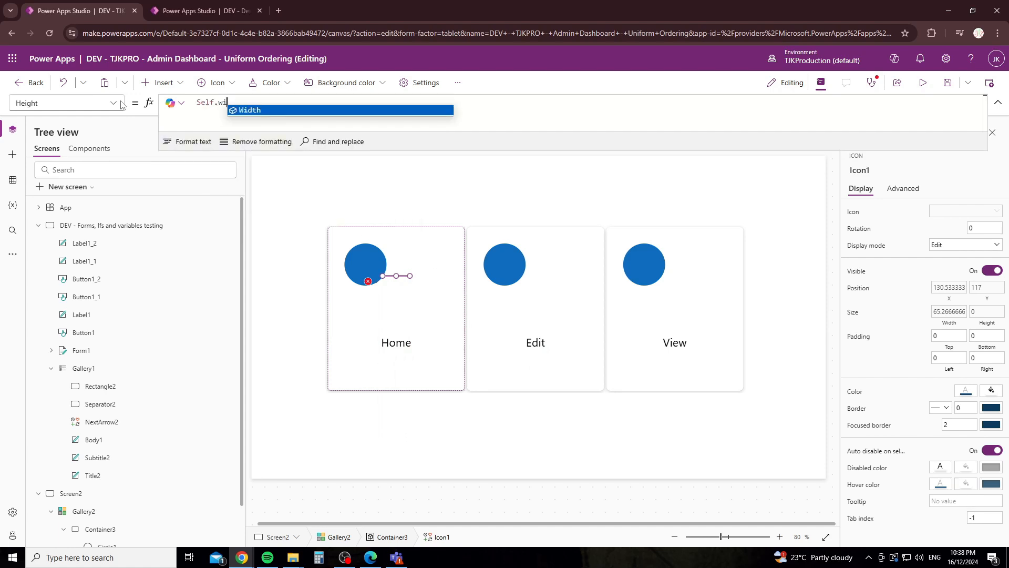
pyautogui.press('Tab')
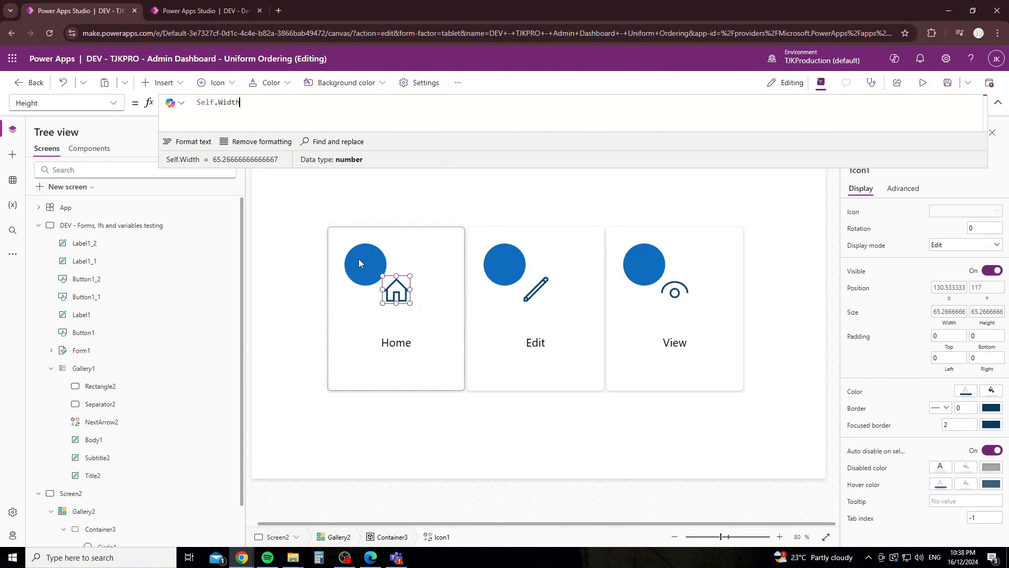
# Move the circle in the first card so it overlaps the Home icon, at about X 73, Y 82.
pyautogui.moveTo(359, 263); pyautogui.dragTo(390, 280)
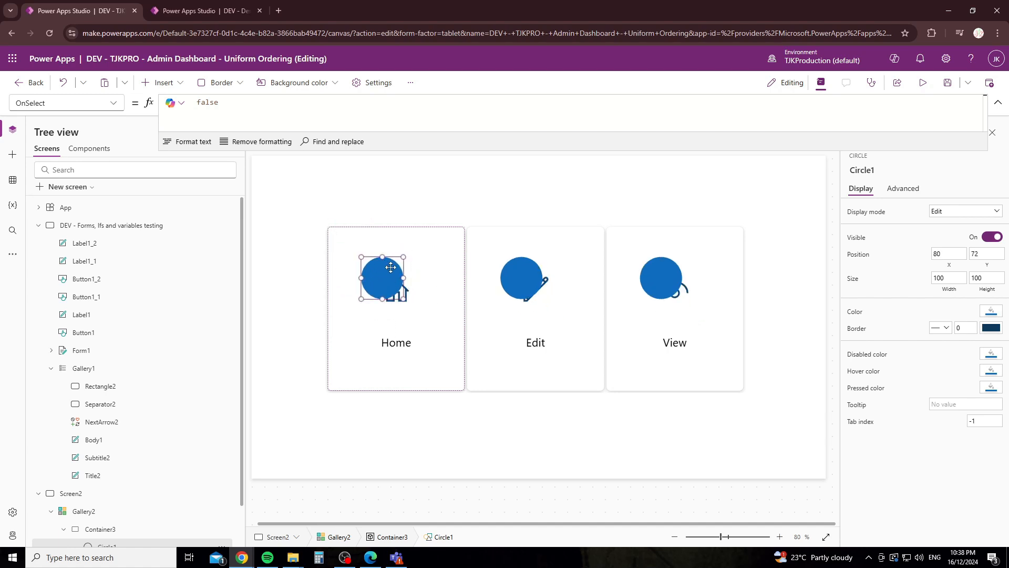
pyautogui.moveTo(396, 269)
pyautogui.mouseDown()
pyautogui.moveTo(381, 263)
pyautogui.moveTo(421, 247)
pyautogui.moveTo(379, 268)
pyautogui.moveTo(364, 258)
pyautogui.moveTo(392, 288)
pyautogui.moveTo(380, 279)
pyautogui.mouseUp()
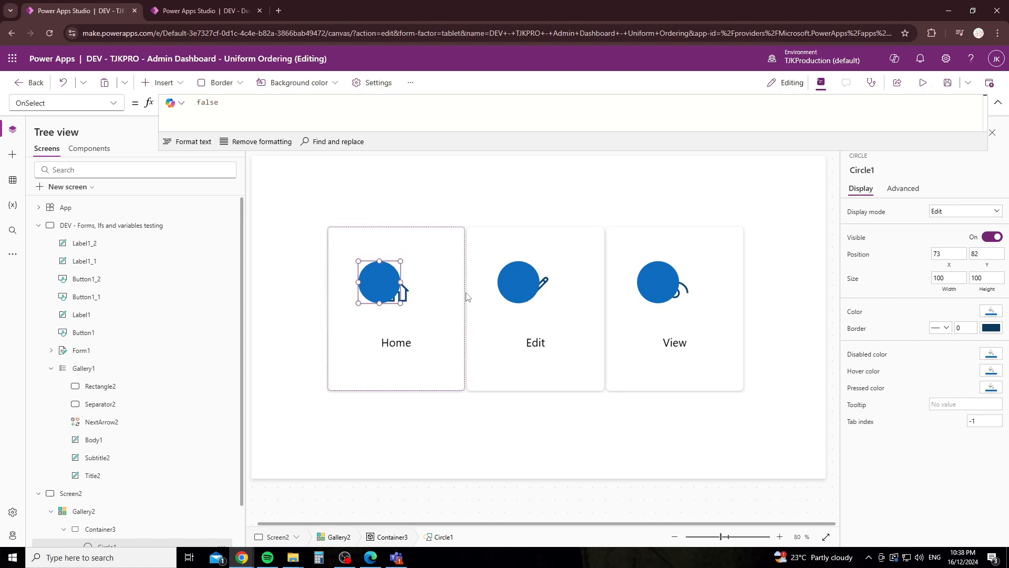
# Send the circle in the first card to the back so it sits behind the Home icon.
pyautogui.scroll(-1, 157, 305)
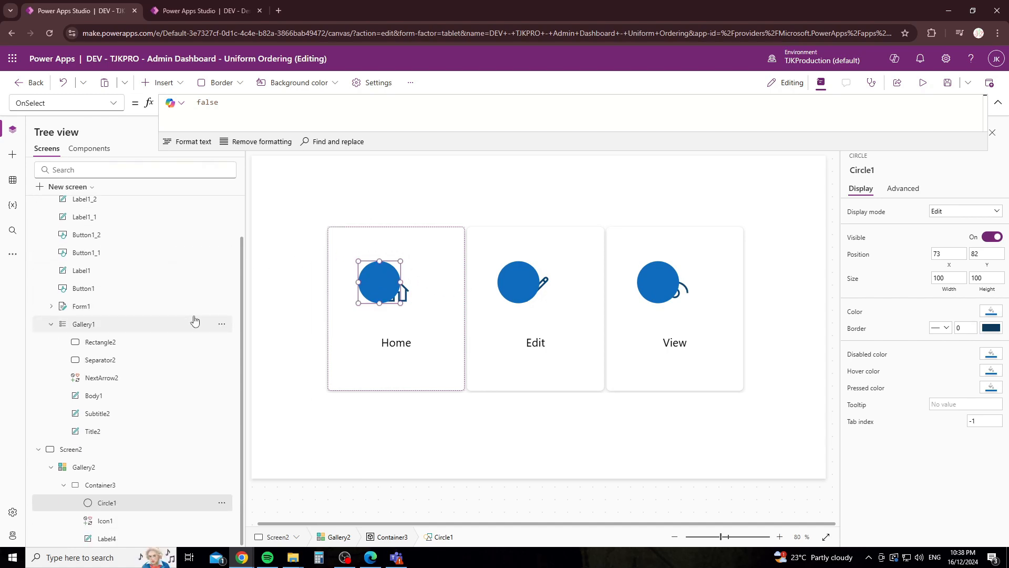
pyautogui.rightClick(115, 500)
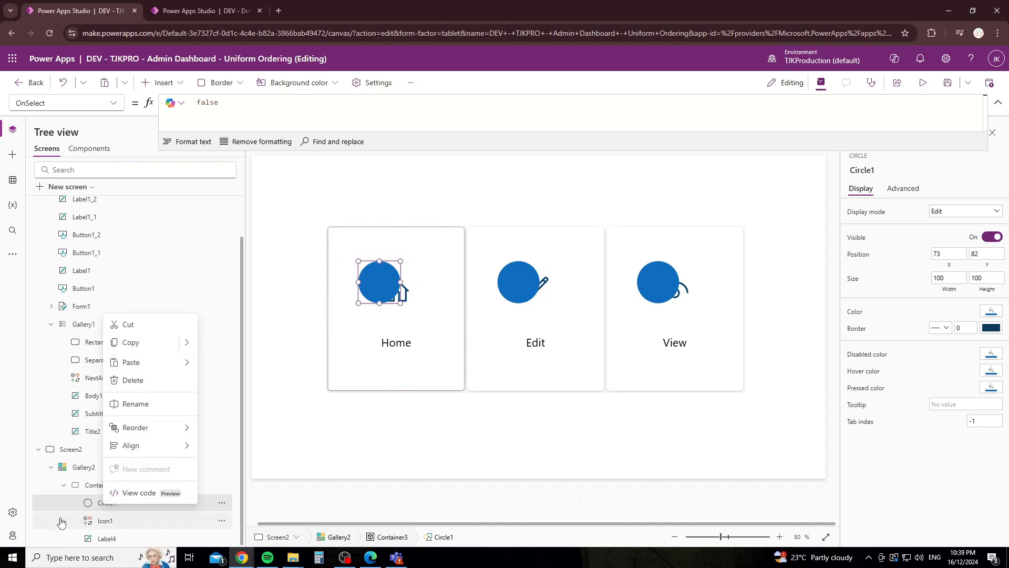
pyautogui.click(82, 485)
pyautogui.click(107, 503)
pyautogui.rightClick(115, 503)
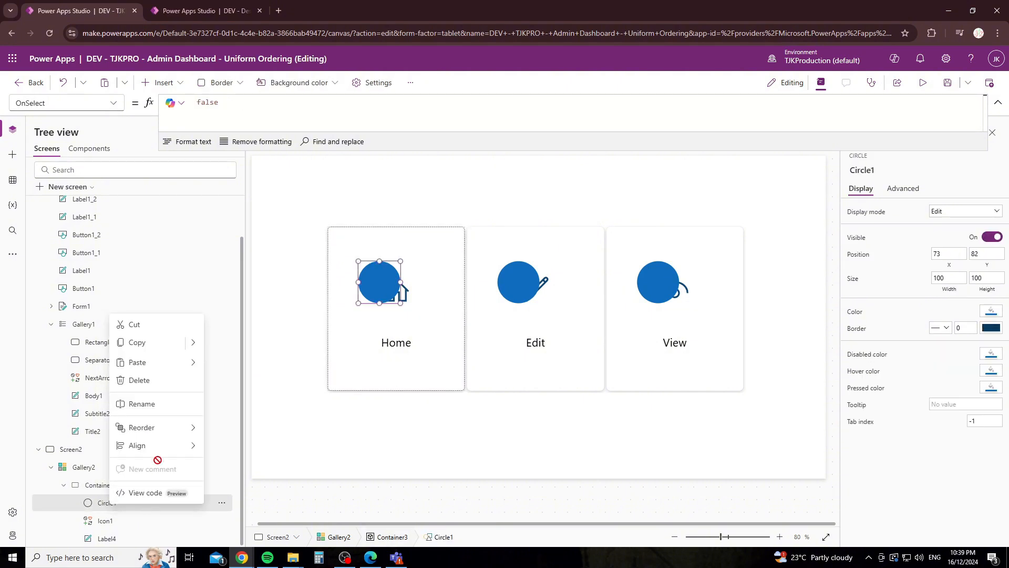
pyautogui.moveTo(194, 427)
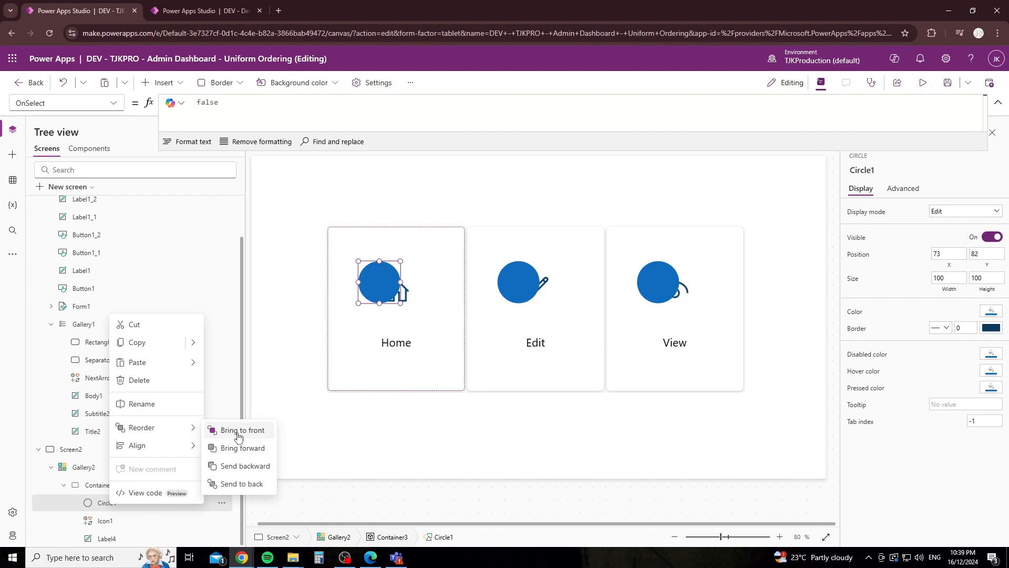
pyautogui.moveTo(158, 446)
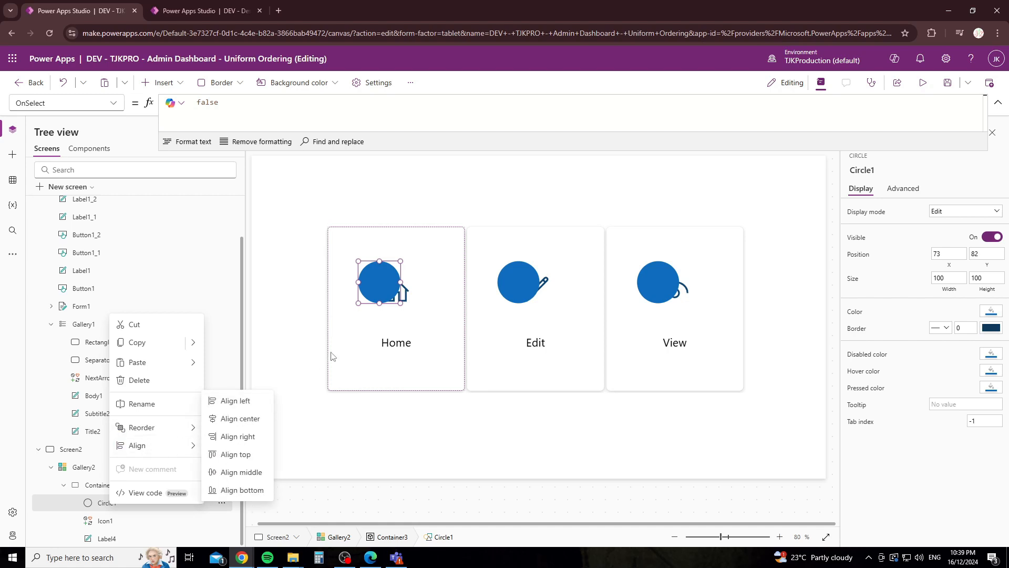
pyautogui.click(379, 274)
pyautogui.rightClick(383, 279)
pyautogui.moveTo(457, 348)
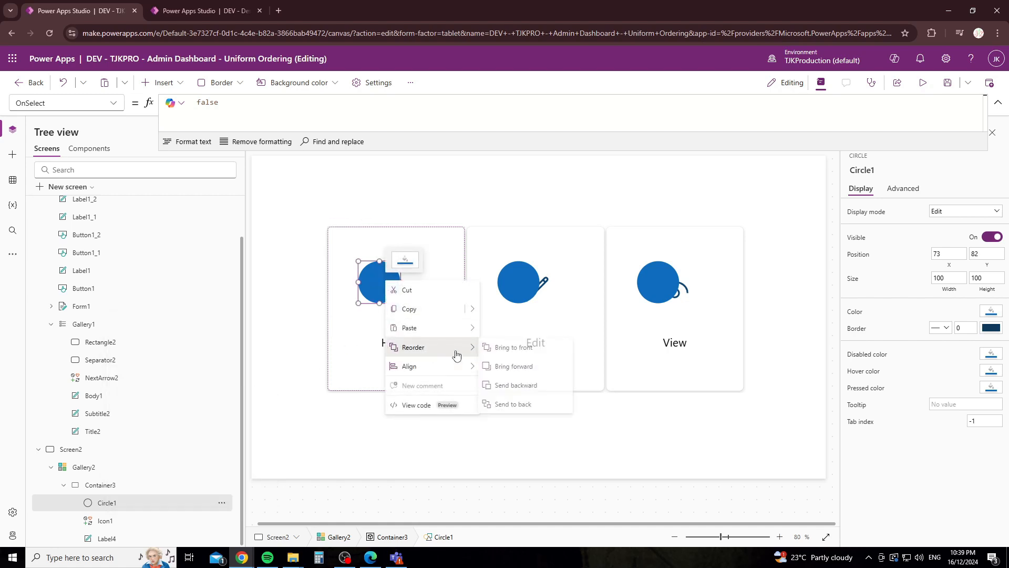
pyautogui.click(519, 405)
# Try the circle centred behind the Home icon, and move it beside the icon at X 30, Y 99.
pyautogui.moveTo(378, 273); pyautogui.dragTo(396, 279)
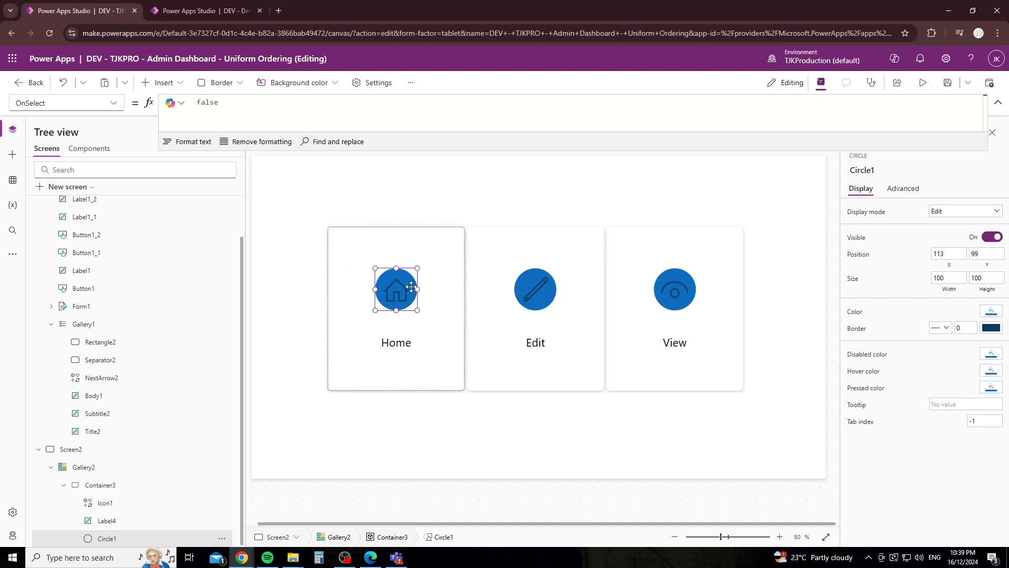
pyautogui.moveTo(377, 292)
pyautogui.mouseDown()
pyautogui.moveTo(417, 293)
pyautogui.moveTo(336, 274)
pyautogui.moveTo(389, 281)
pyautogui.moveTo(383, 273)
pyautogui.mouseUp()
pyautogui.moveTo(377, 281); pyautogui.dragTo(341, 282)
# Copy the icon's Y formula, Parent.Height/10*3, into the circle's Y property.
pyautogui.click(391, 300)
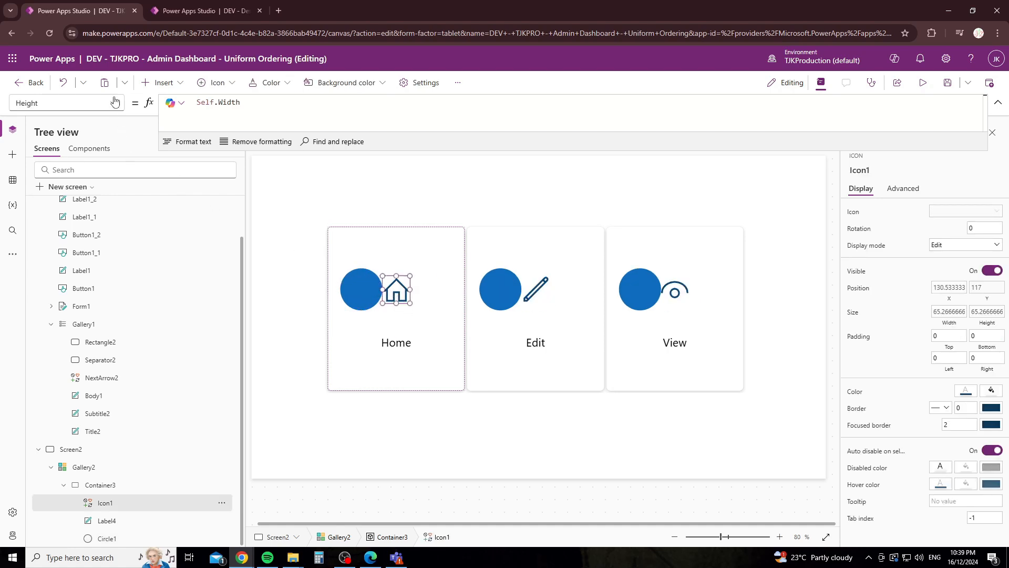
pyautogui.click(113, 103)
pyautogui.scroll(-8, 63, 367)
pyautogui.click(32, 483)
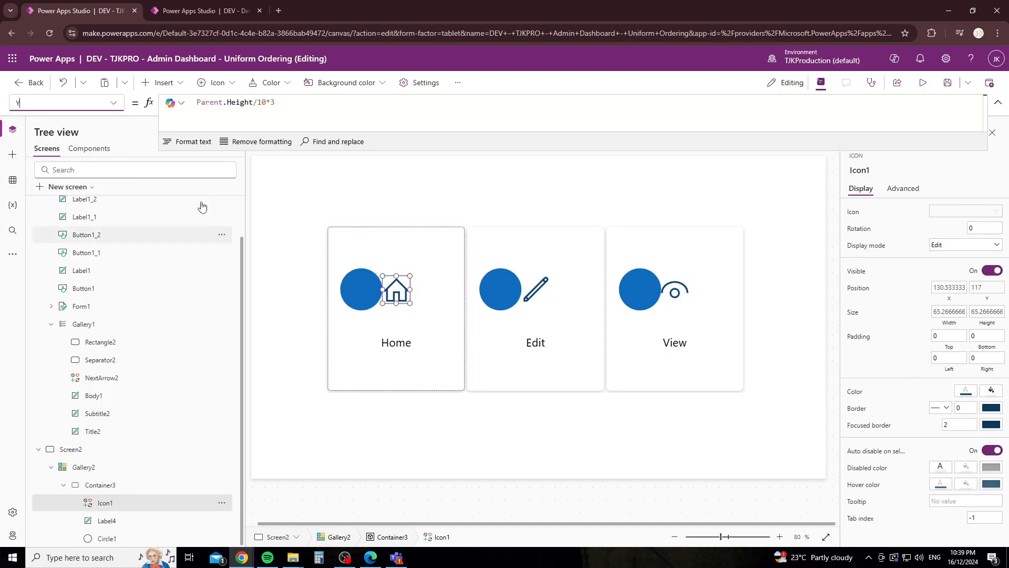
pyautogui.click(243, 103)
pyautogui.hotkey('ctrl', 'a')
pyautogui.click(352, 286)
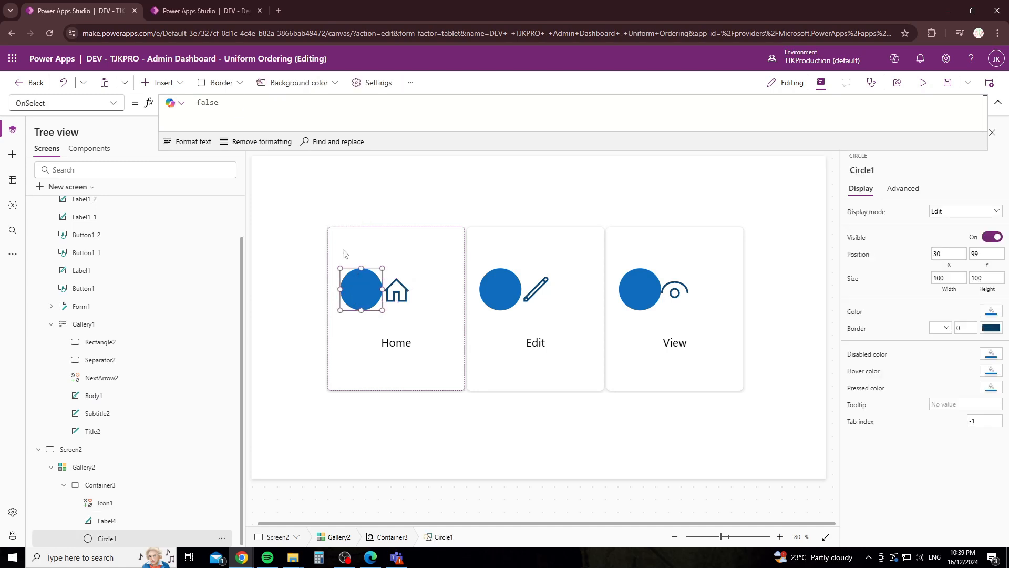
pyautogui.click(115, 104)
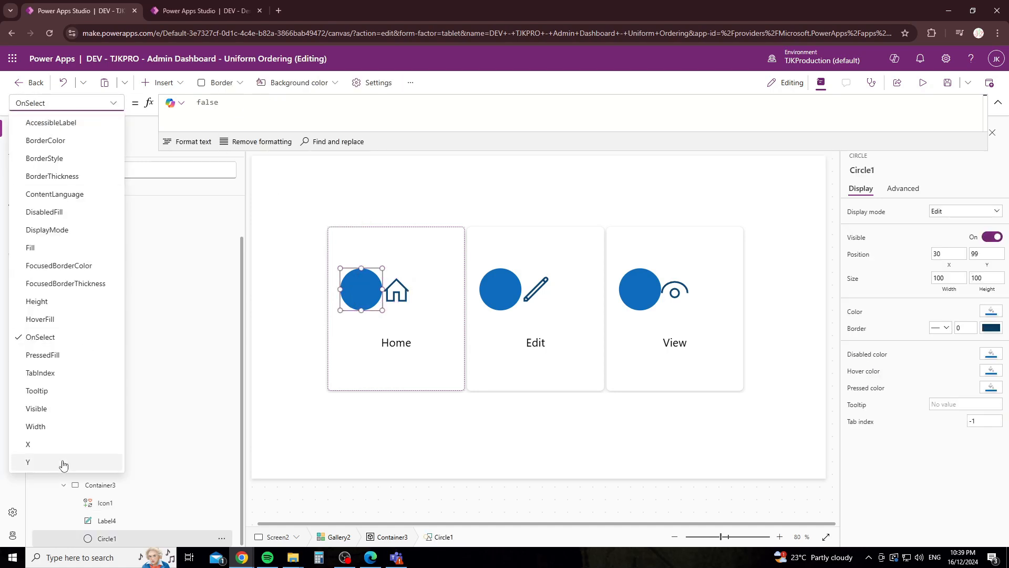
pyautogui.click(63, 479)
pyautogui.click(233, 112)
pyautogui.hotkey('ctrl', 'a')
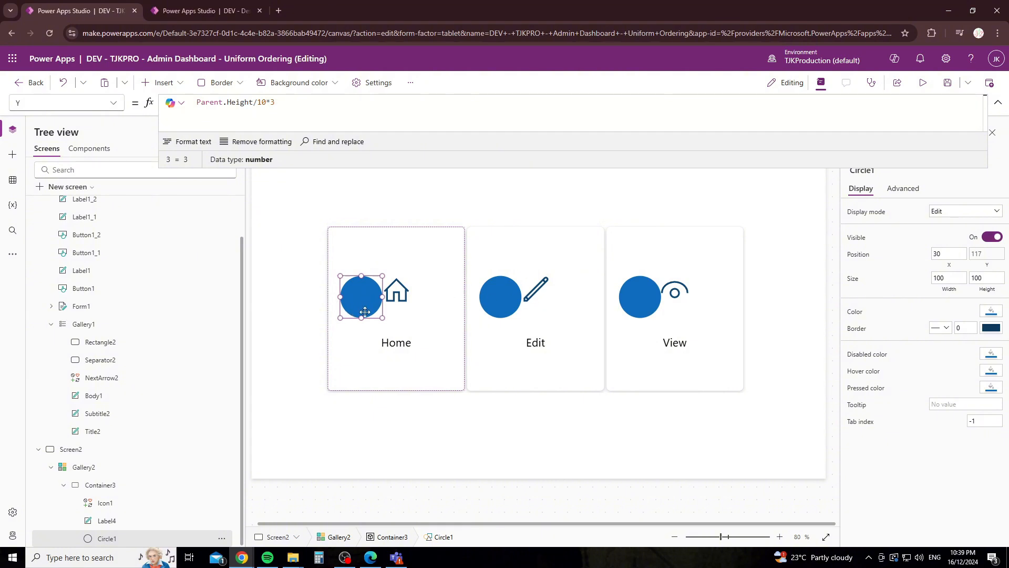
# Copy the icon's Width formula, Parent.Width/10*2, into the circle's Width property.
pyautogui.click(401, 288)
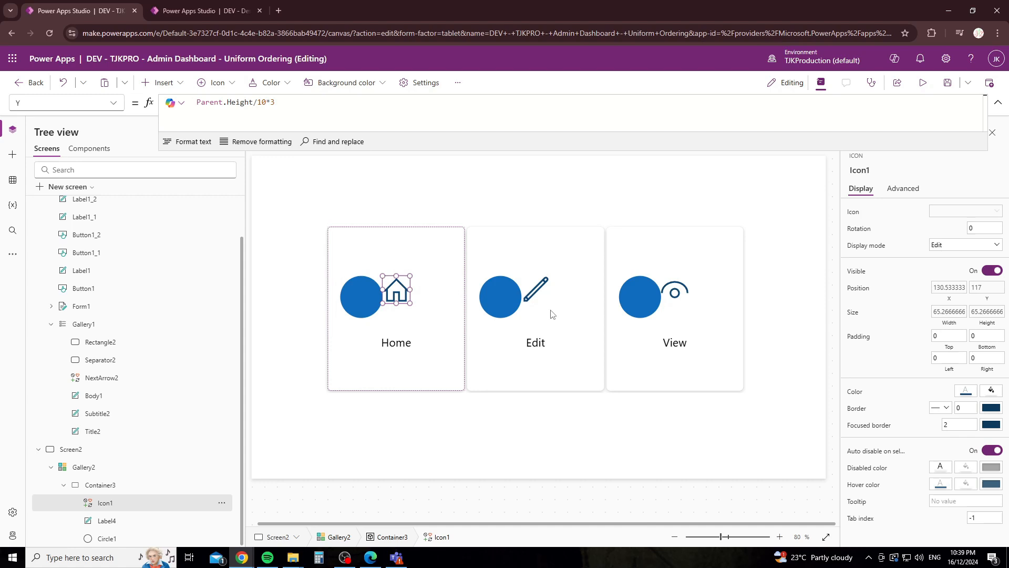
pyautogui.click(949, 311)
pyautogui.hotkey('ctrl', 'a')
pyautogui.hotkey('ctrl', 'c')
pyautogui.click(365, 295)
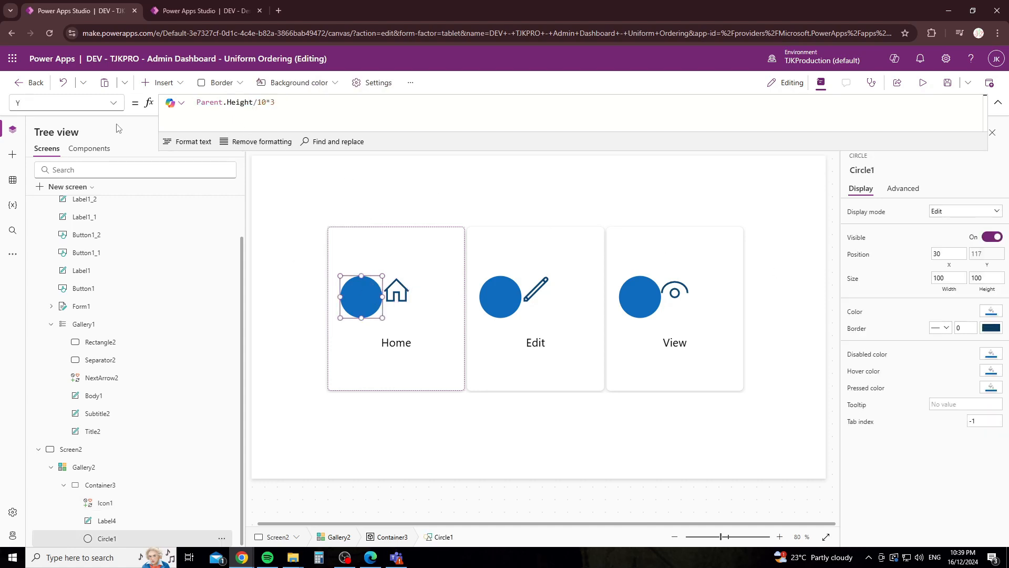
pyautogui.click(113, 103)
pyautogui.click(53, 426)
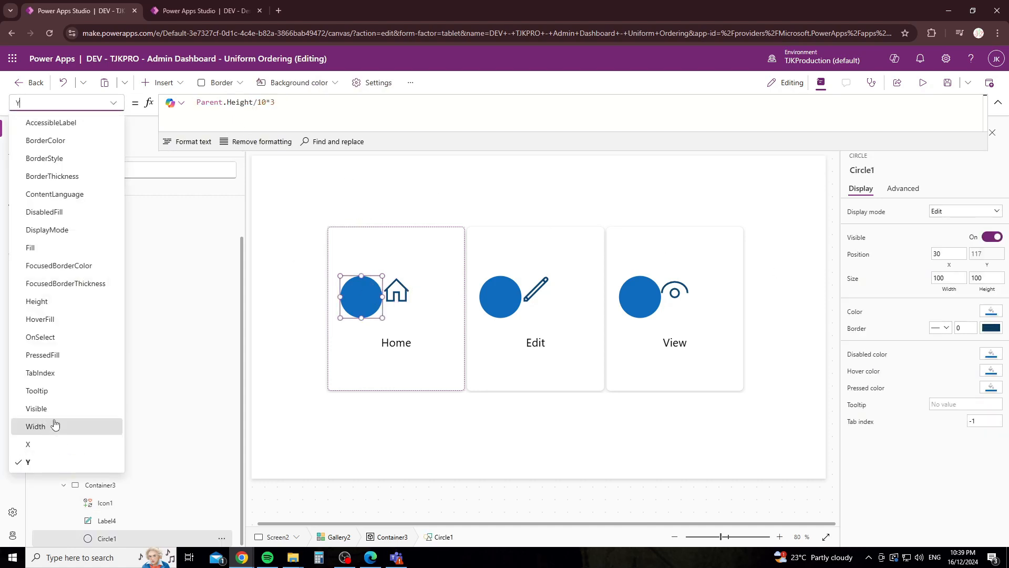
pyautogui.click(221, 104)
pyautogui.hotkey('ctrl', 'a')
pyautogui.hotkey('ctrl', 'v')
# Replace the circle's Height value with the formula Self.Width so it stays round.
pyautogui.click(113, 103)
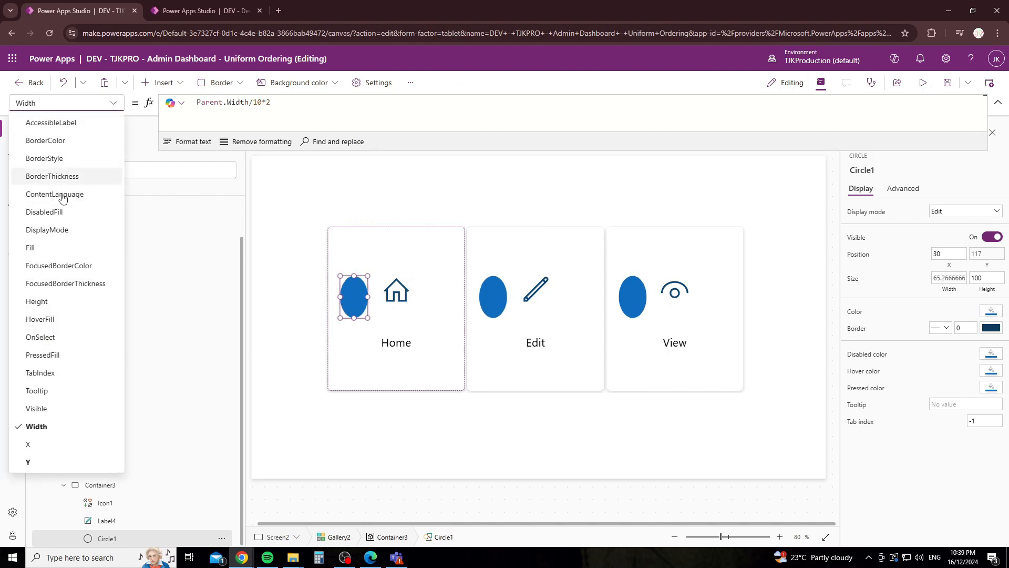
pyautogui.click(37, 301)
pyautogui.click(269, 104)
pyautogui.hotkey('ctrl', 'a')
pyautogui.press('BackSpace')
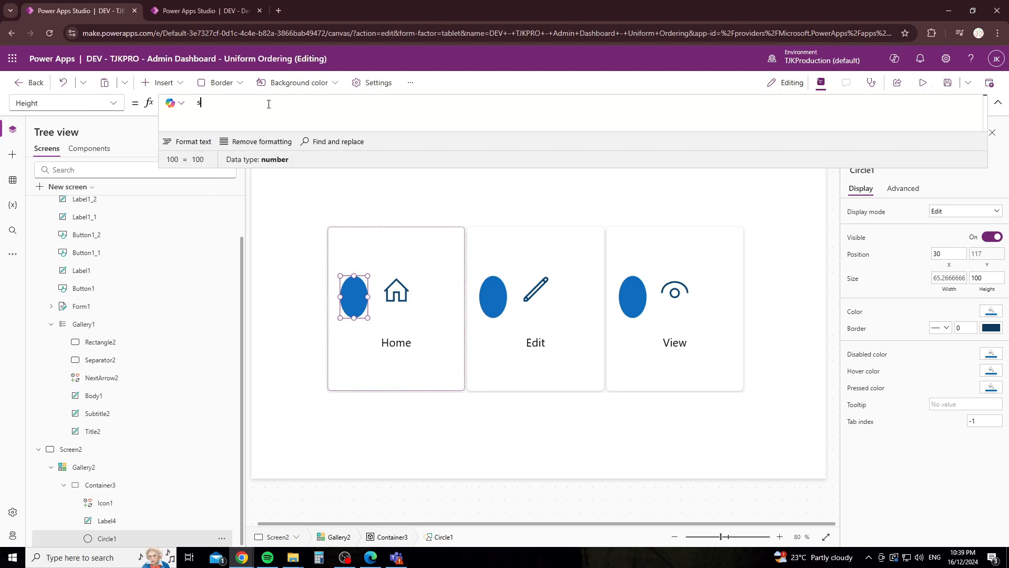
pyautogui.write('Self.he')
pyautogui.press('Tab')
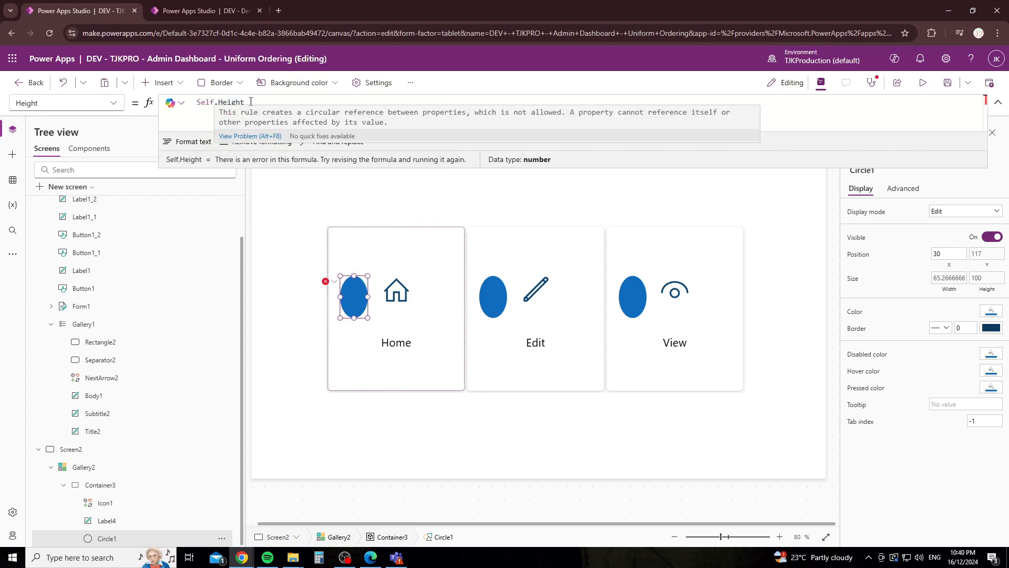
pyautogui.doubleClick(226, 102)
pyautogui.write('Width')
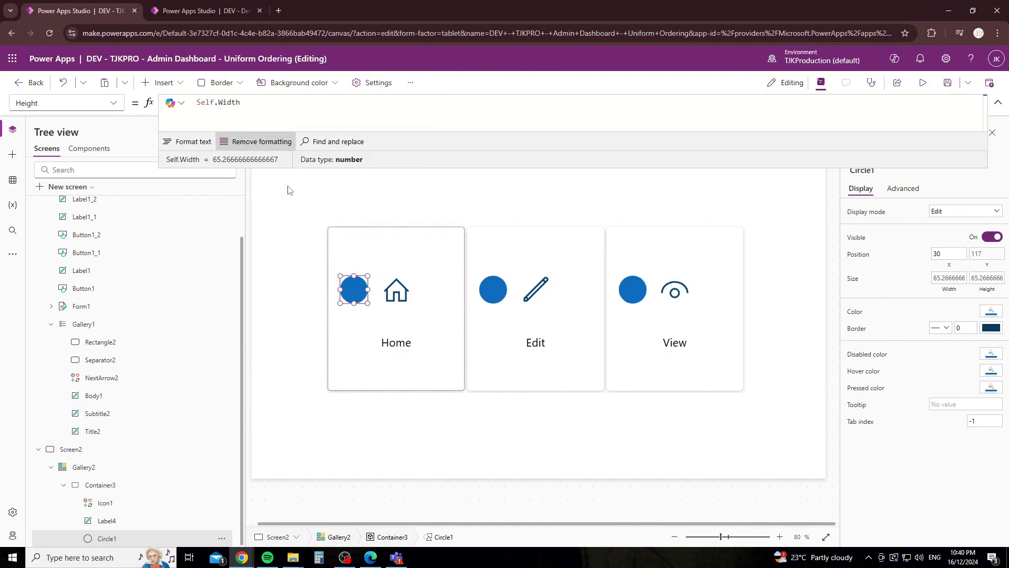
# Centre the circle horizontally in the card with the X formula Parent.Width/2-(Self.Width/2).
pyautogui.click(389, 294)
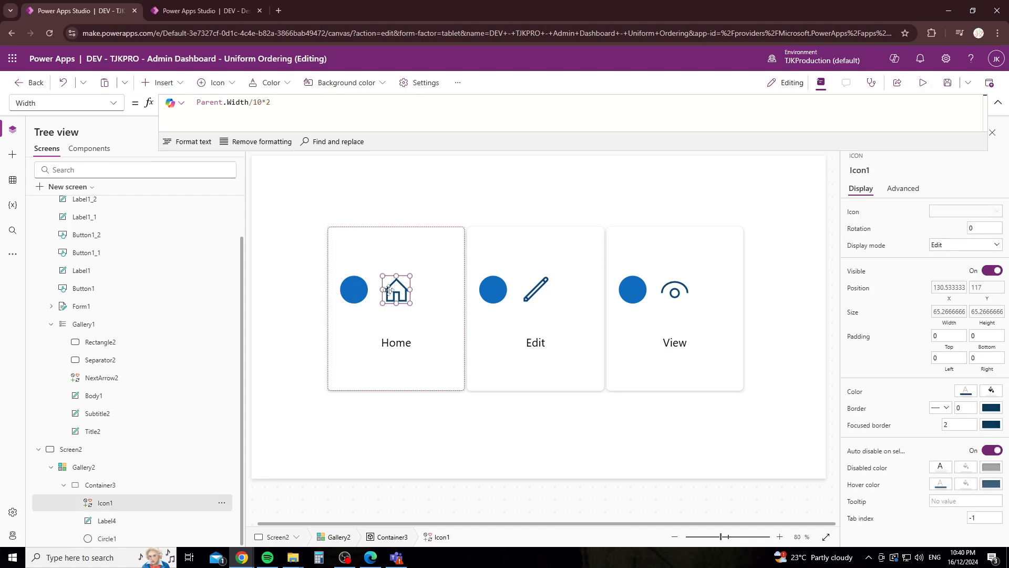
pyautogui.click(353, 294)
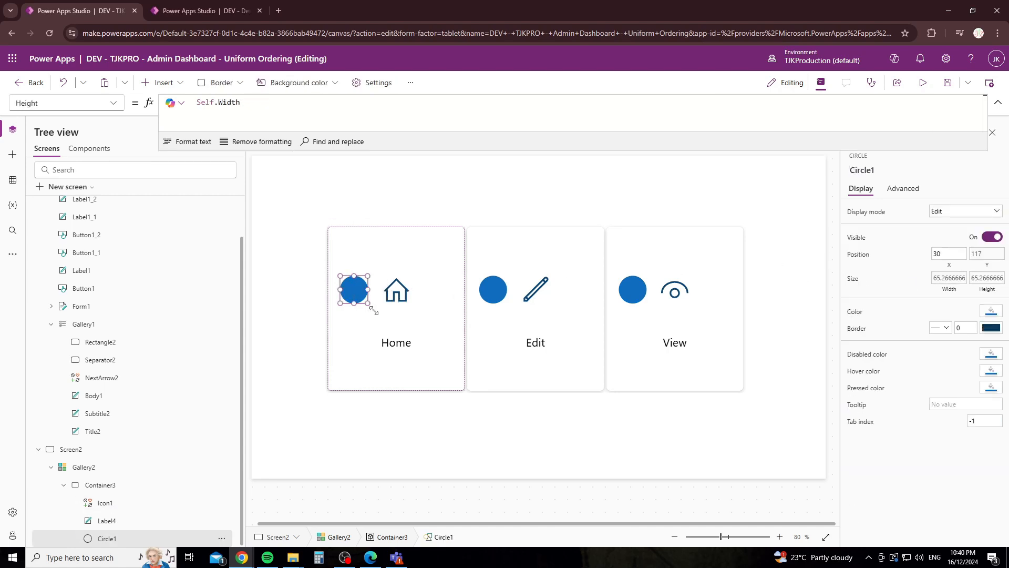
pyautogui.click(110, 103)
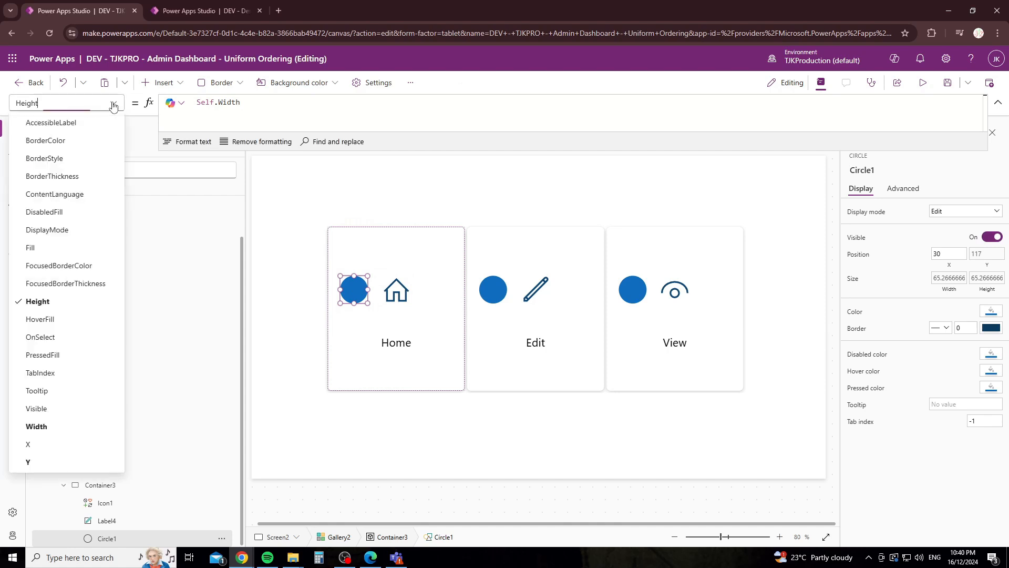
pyautogui.click(32, 446)
pyautogui.click(239, 112)
pyautogui.write('Parent.w')
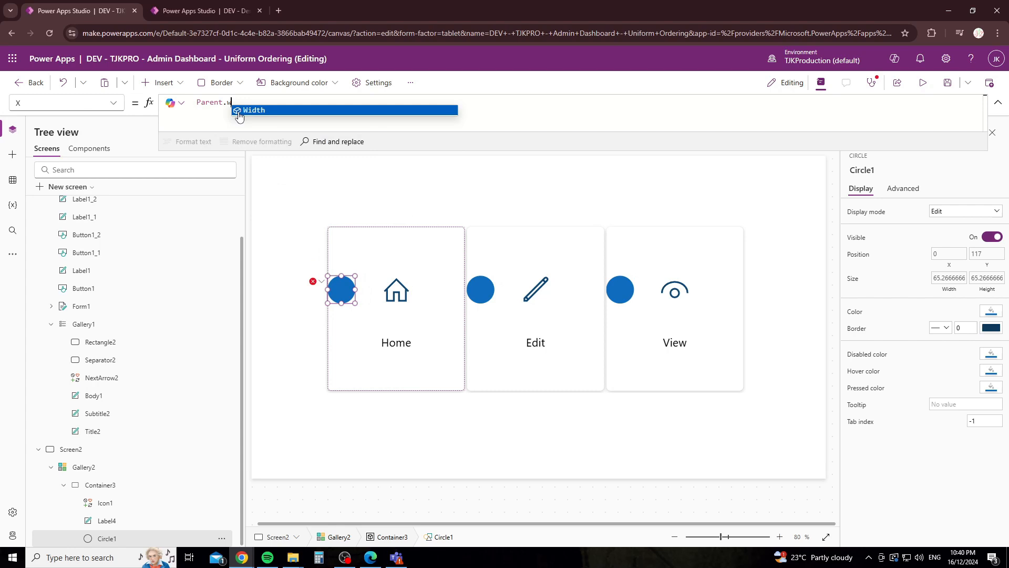
pyautogui.click(238, 111)
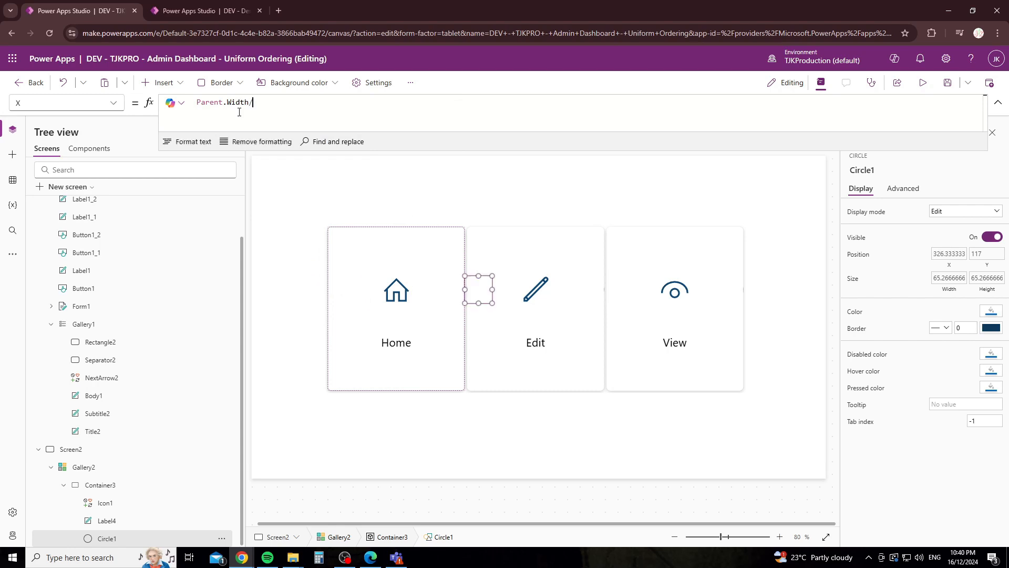
pyautogui.write('/2-(self.Width/2')
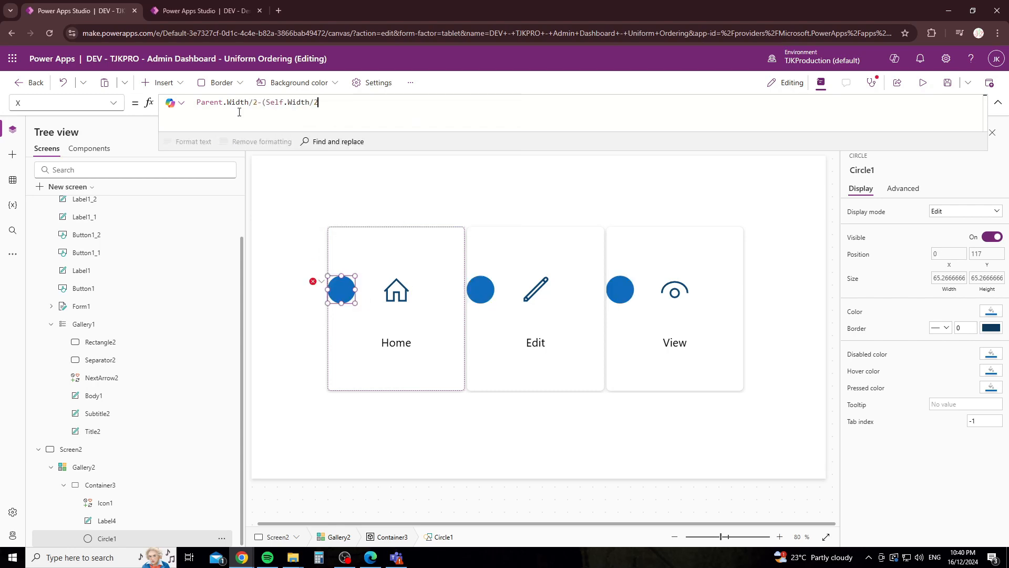
pyautogui.write(')')
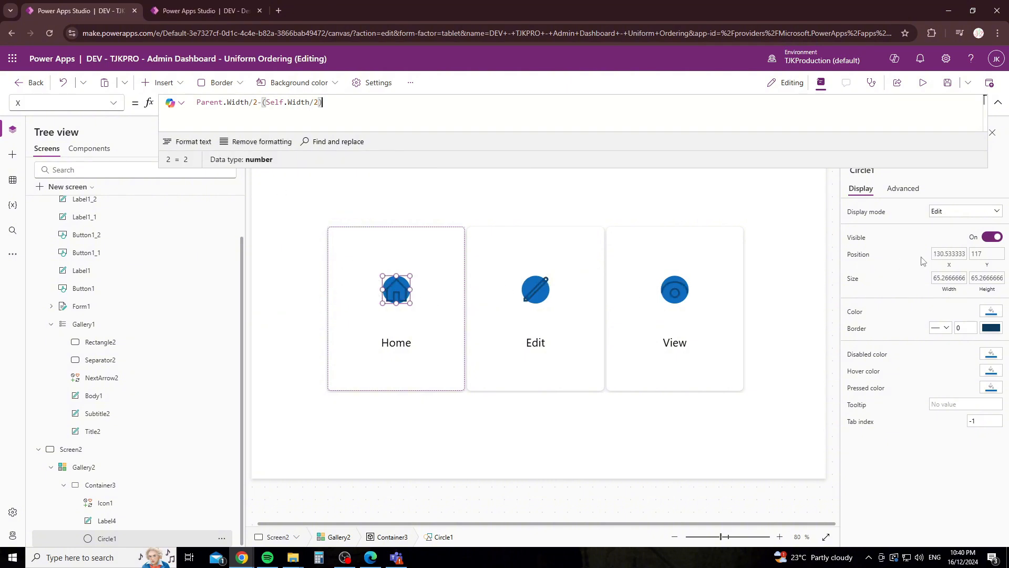
pyautogui.click(801, 263)
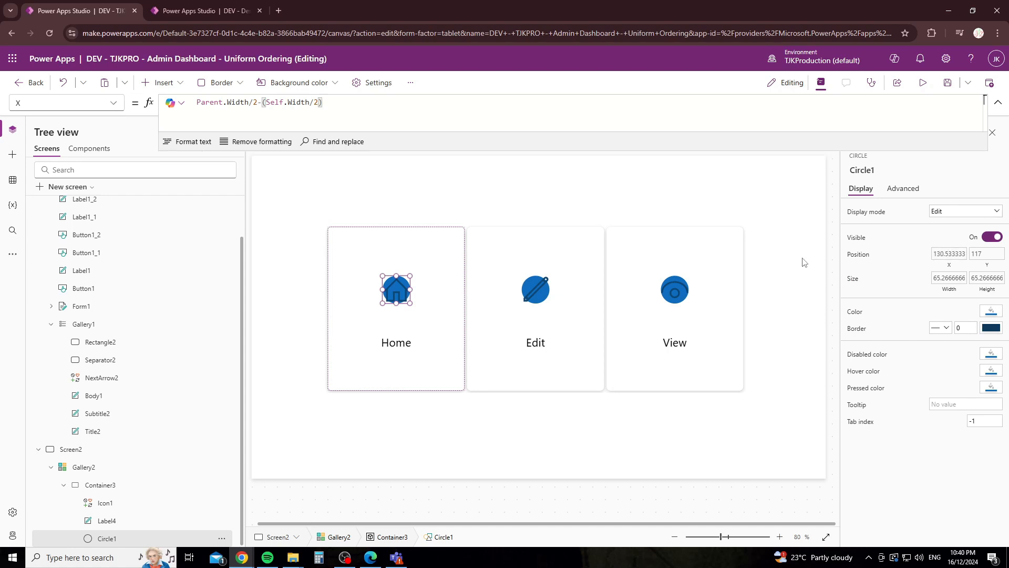
# Set the icon's top, bottom, left and right padding to 5.
pyautogui.click(393, 283)
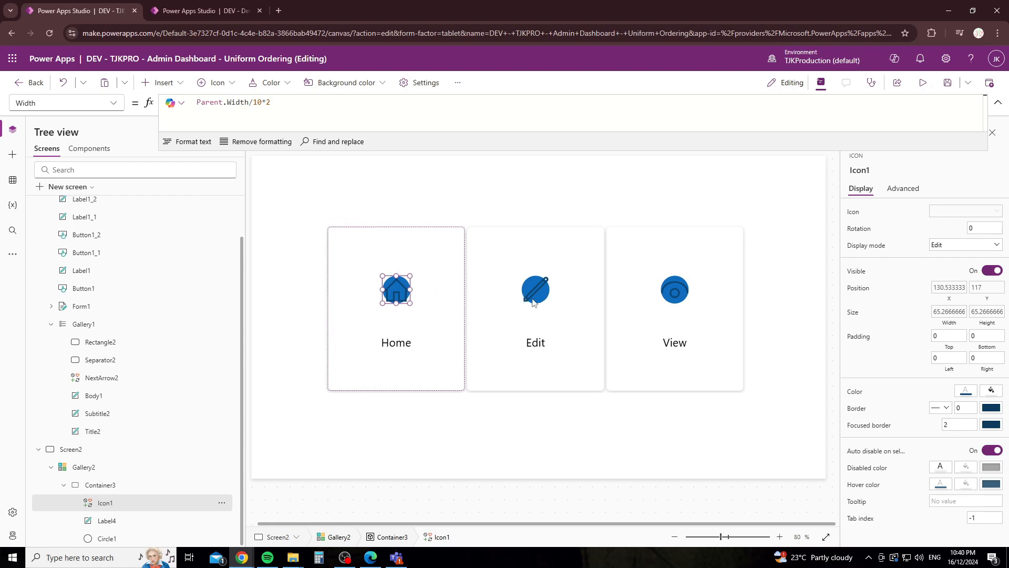
pyautogui.click(787, 293)
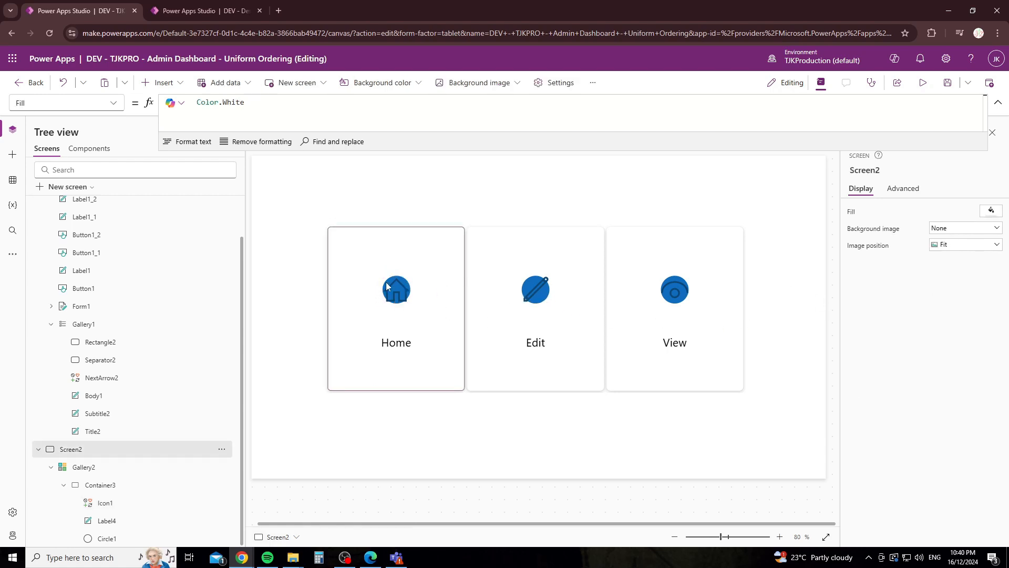
pyautogui.click(405, 295)
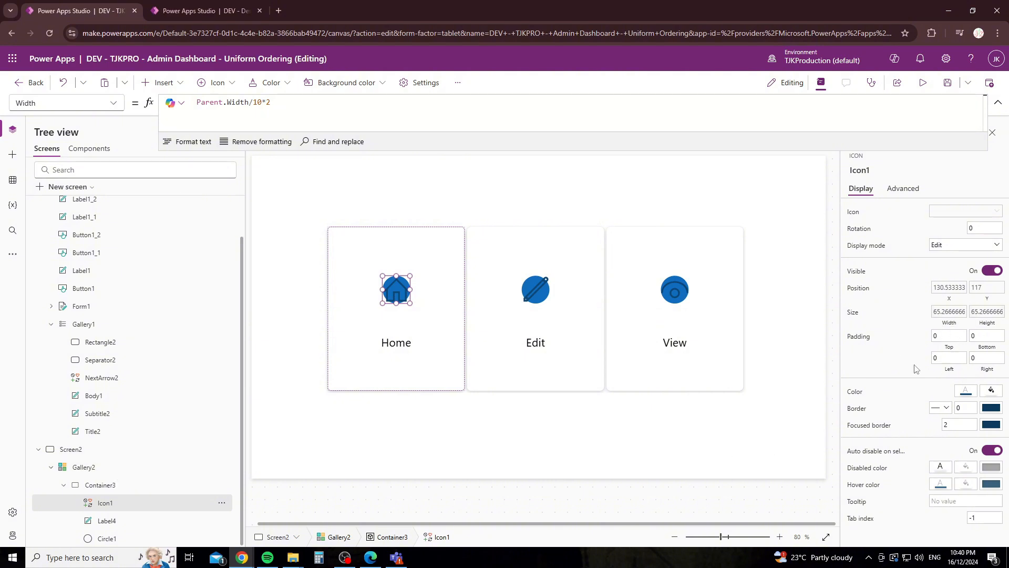
pyautogui.click(941, 337)
pyautogui.write('5')
pyautogui.press('Tab')
pyautogui.write('5')
pyautogui.press('Tab')
pyautogui.write('5')
pyautogui.press('Tab')
pyautogui.write('5')
pyautogui.click(298, 327)
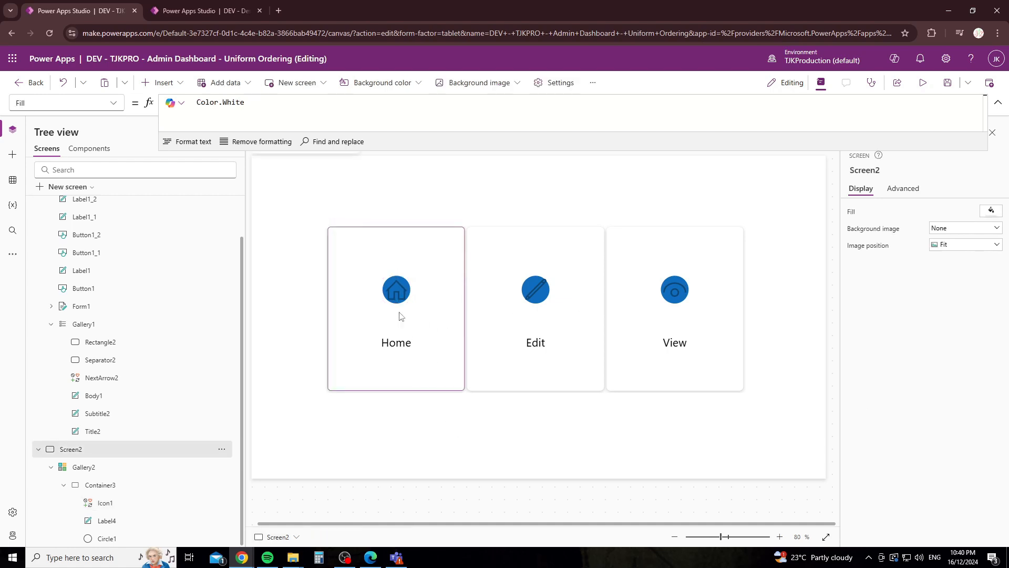
# Set the icon's padding to 8 on all four sides.
pyautogui.click(400, 288)
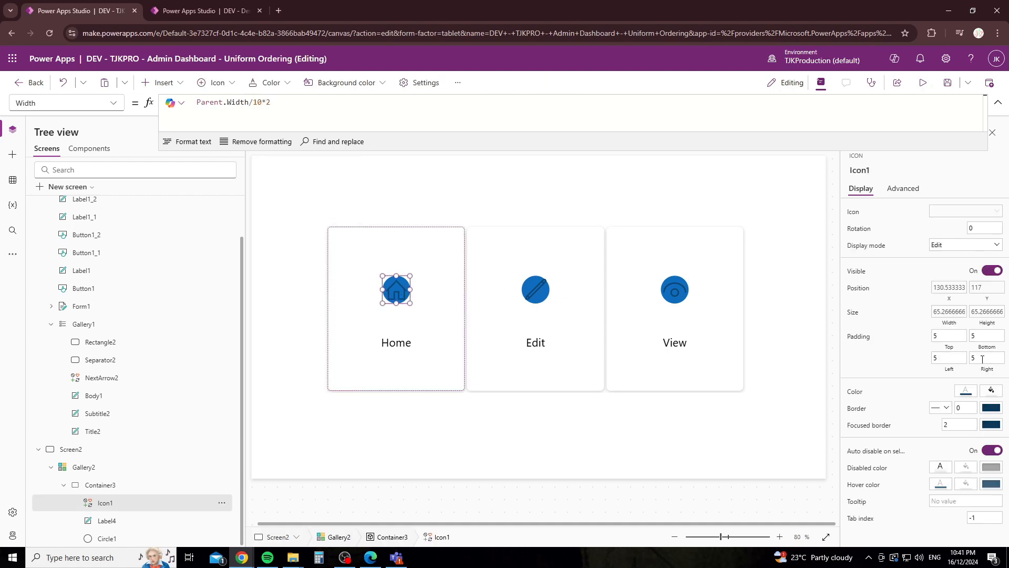
pyautogui.click(946, 335)
pyautogui.write('8')
pyautogui.press('Tab')
pyautogui.write('8')
pyautogui.press('Tab')
pyautogui.write('8')
pyautogui.press('Tab')
pyautogui.write('8')
pyautogui.click(595, 437)
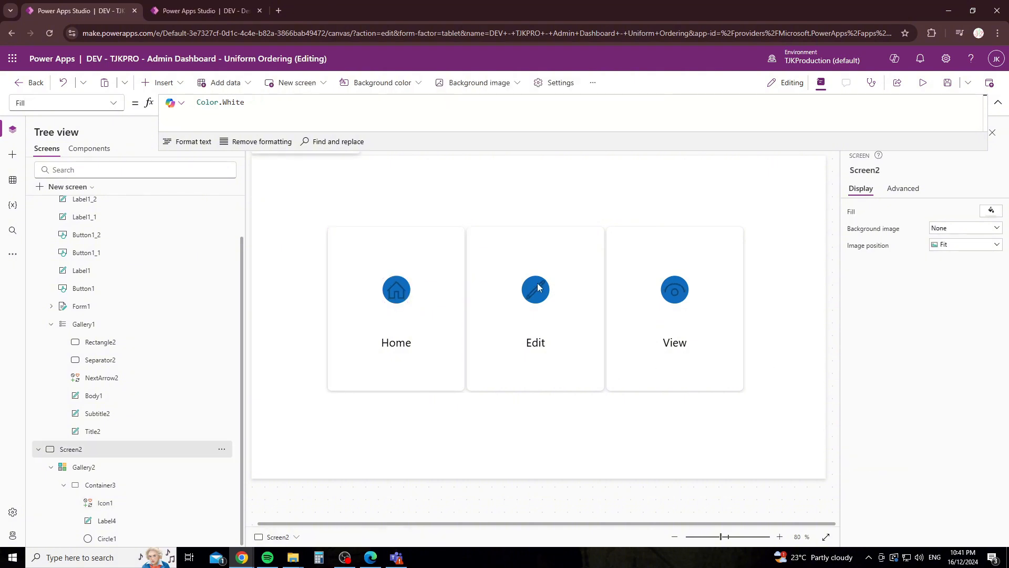
# Set the card icon's Width formula to Parent.Width/10*3.
pyautogui.click(403, 290)
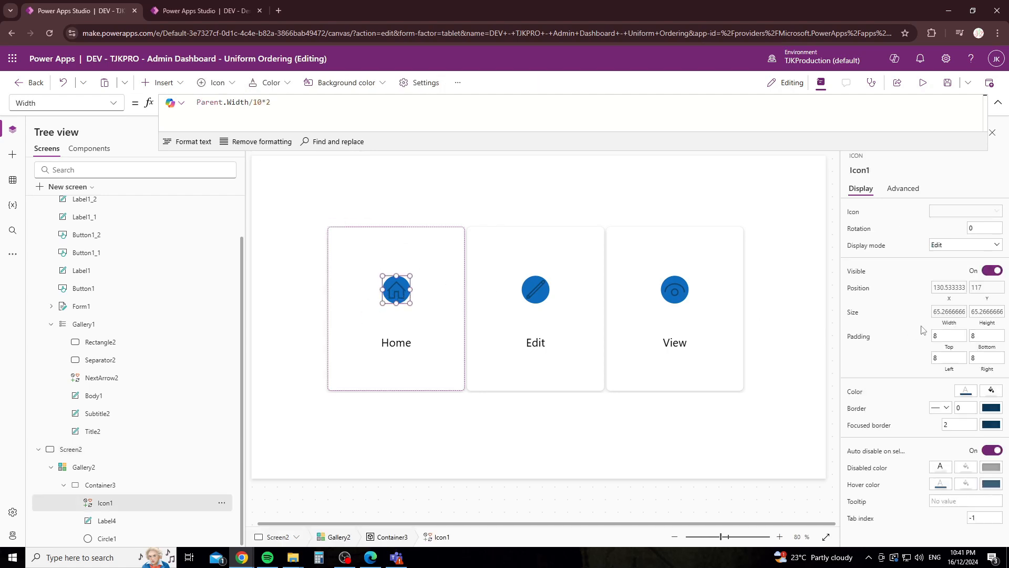
pyautogui.click(288, 129)
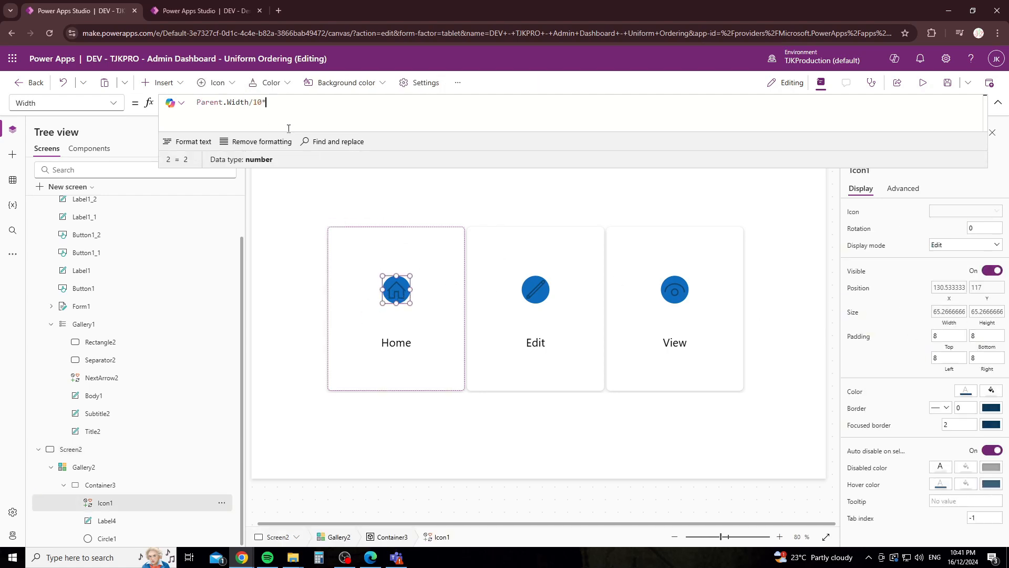
pyautogui.write('3')
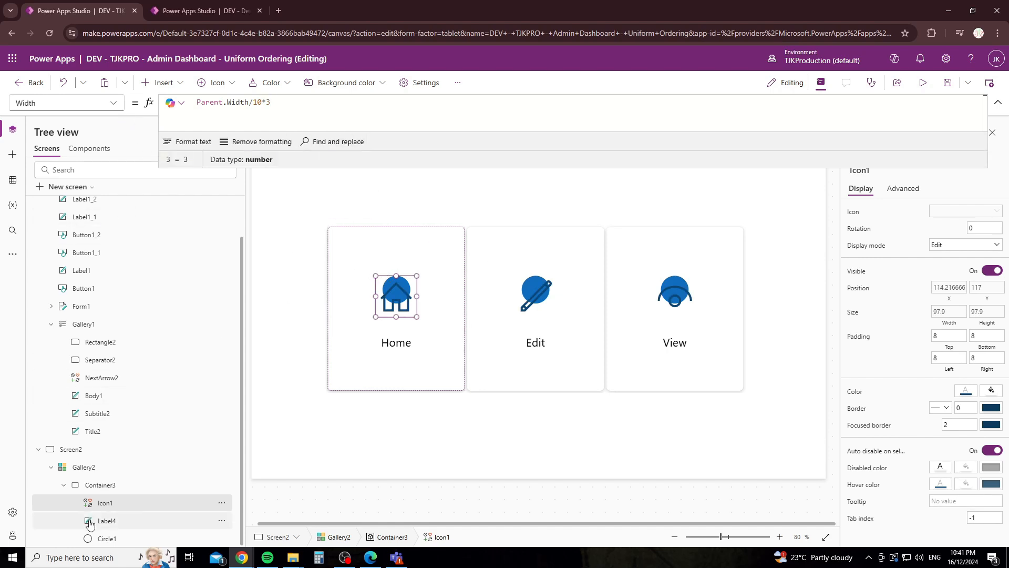
# Match the circle behind the icon by setting its Width formula to Parent.Width/10*3.
pyautogui.click(106, 538)
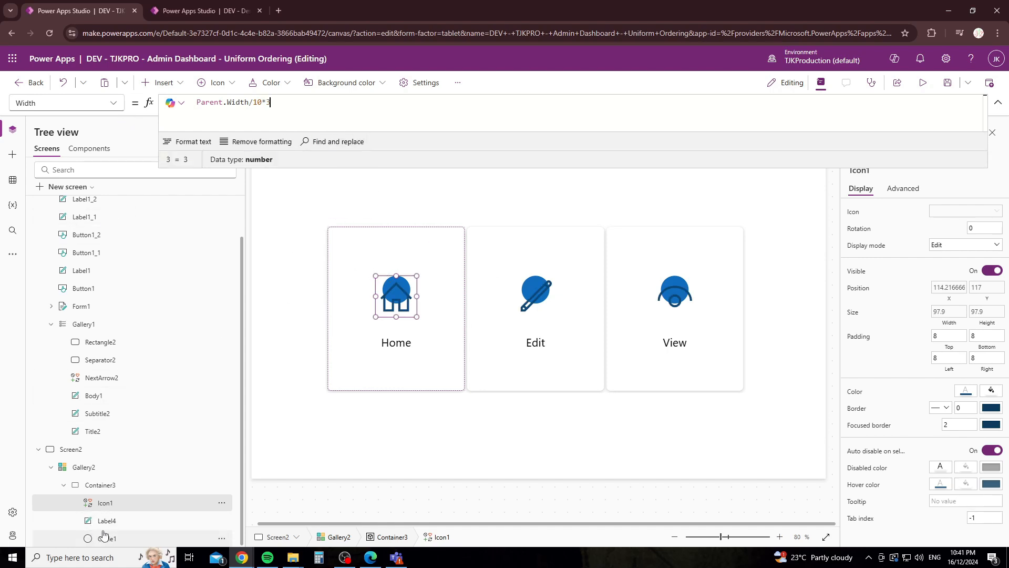
pyautogui.click(112, 104)
pyautogui.click(59, 425)
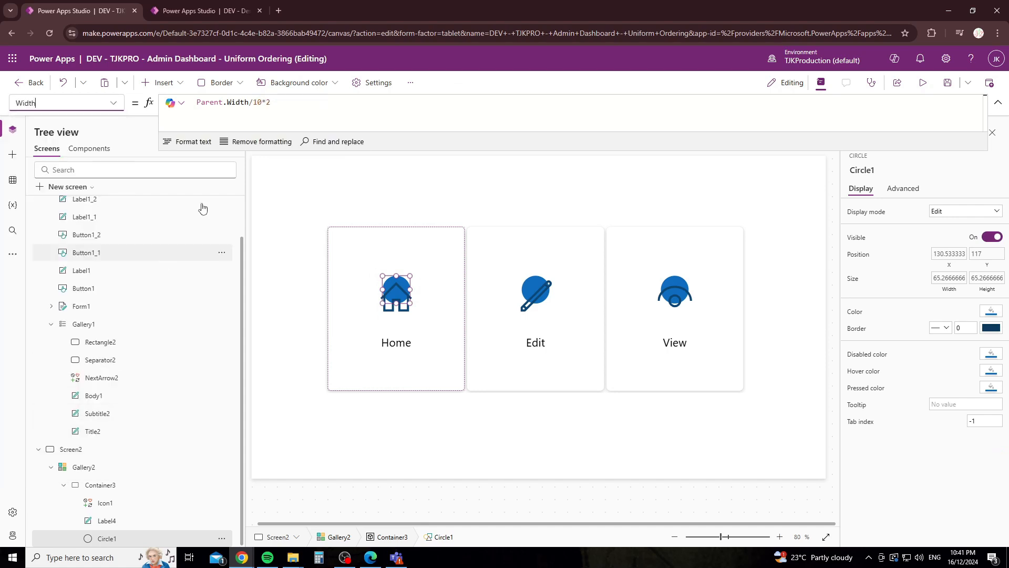
pyautogui.click(278, 103)
pyautogui.write('3')
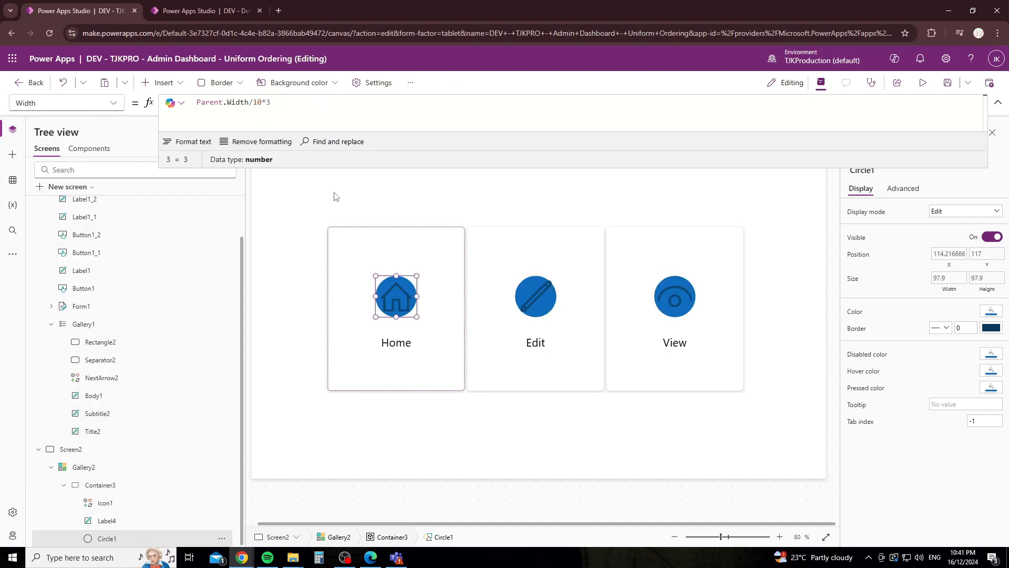
pyautogui.click(563, 298)
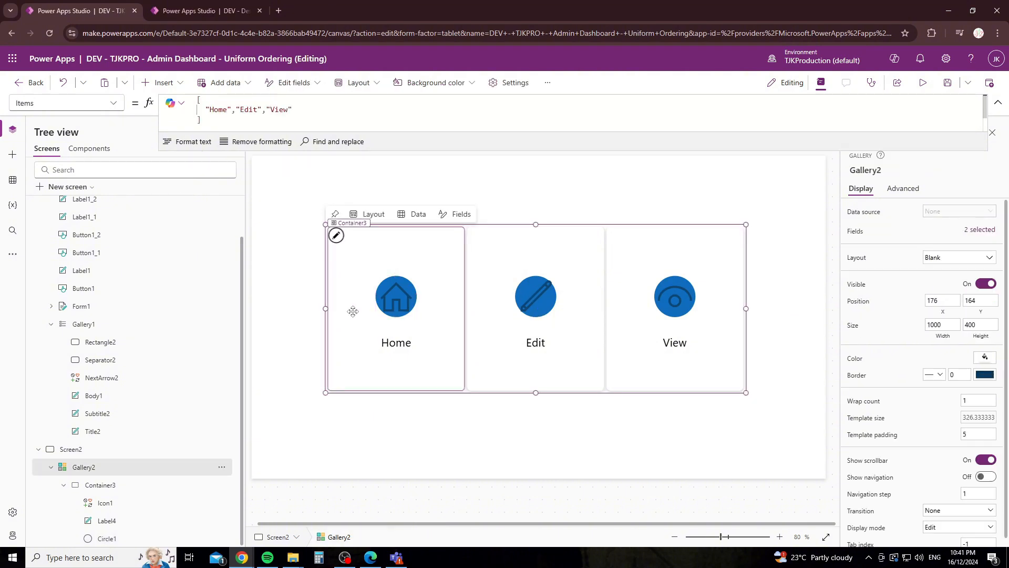
# Set the icon's padding to 10 on all four sides.
pyautogui.click(399, 301)
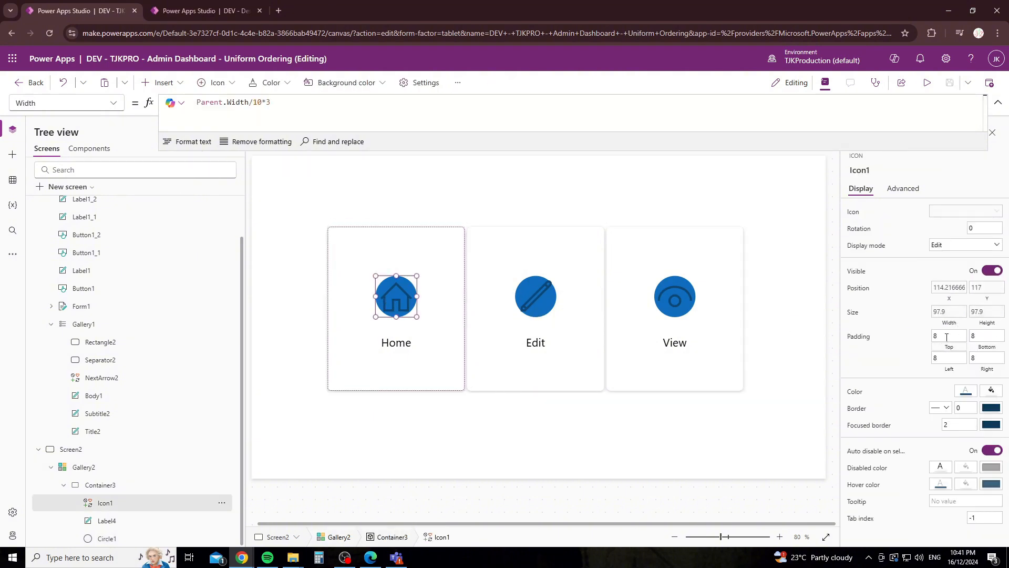
pyautogui.click(873, 335)
pyautogui.write('10')
pyautogui.press('Tab')
pyautogui.write('10')
pyautogui.press('Tab')
pyautogui.write('10')
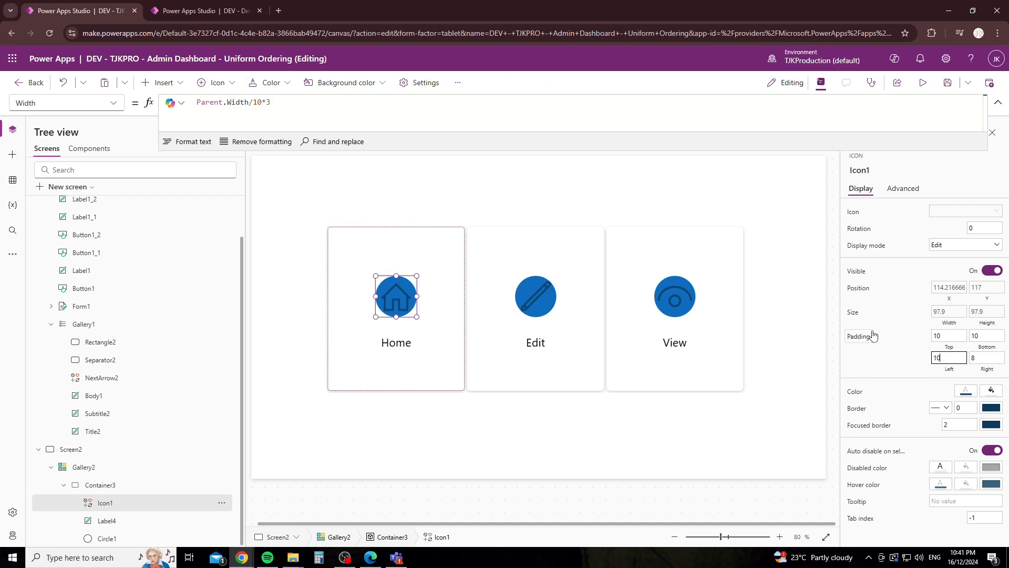
pyautogui.press('Tab')
pyautogui.write('10')
pyautogui.click(788, 313)
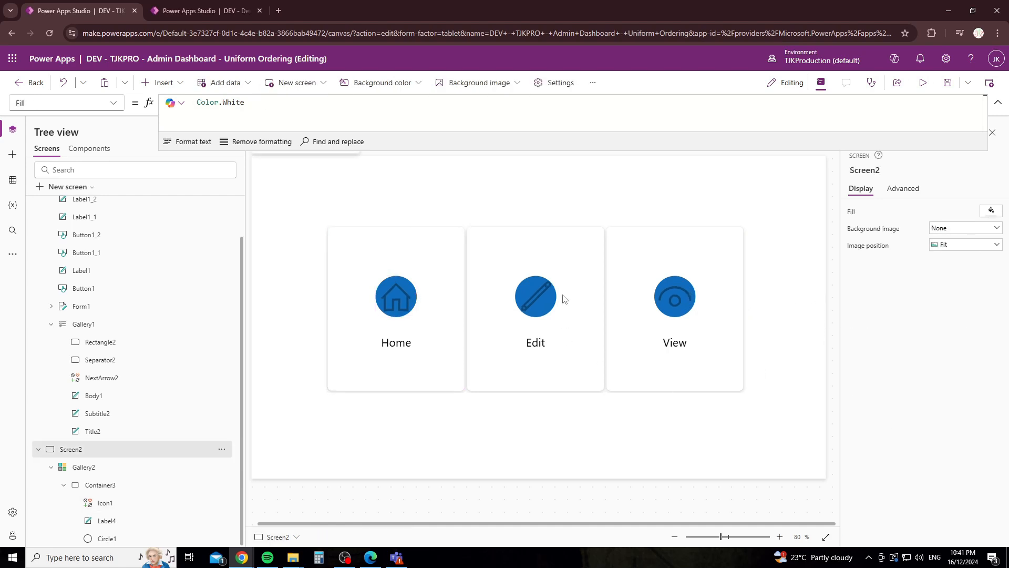
# Change the icon's colour to white, RGBA(255, 255, 255, 1).
pyautogui.click(411, 302)
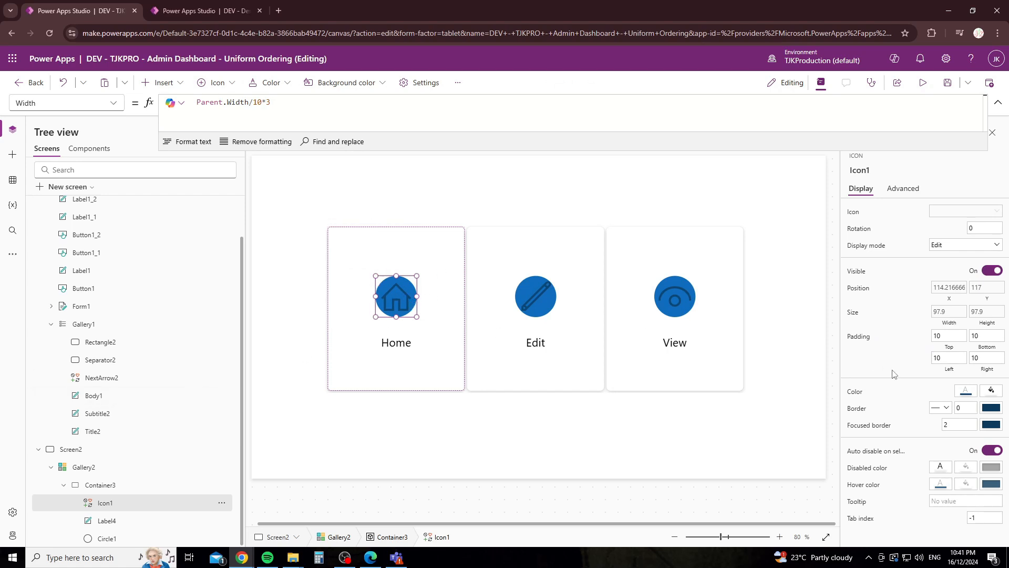
pyautogui.click(960, 391)
pyautogui.press('Delete')
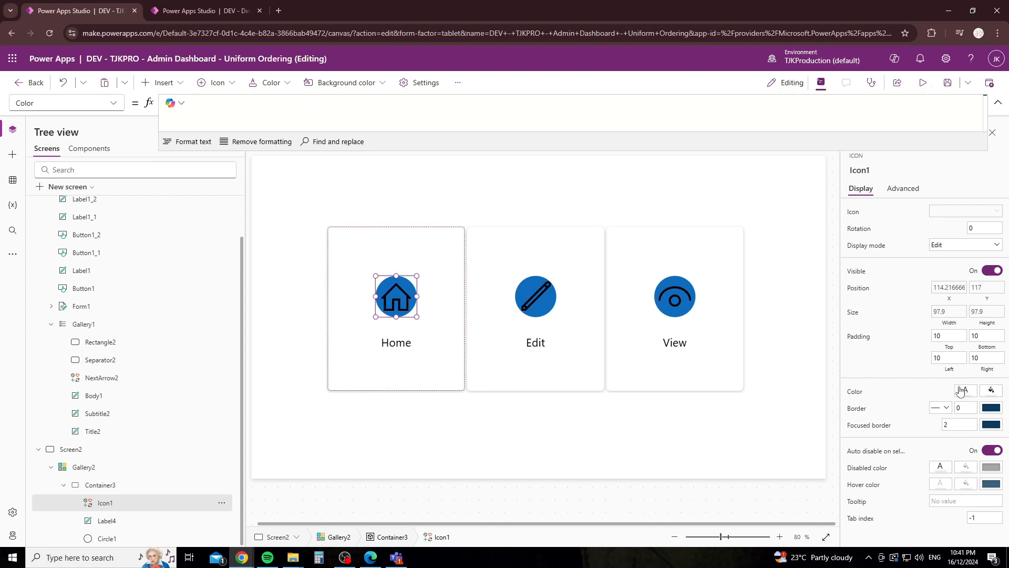
pyautogui.click(960, 390)
pyautogui.click(895, 465)
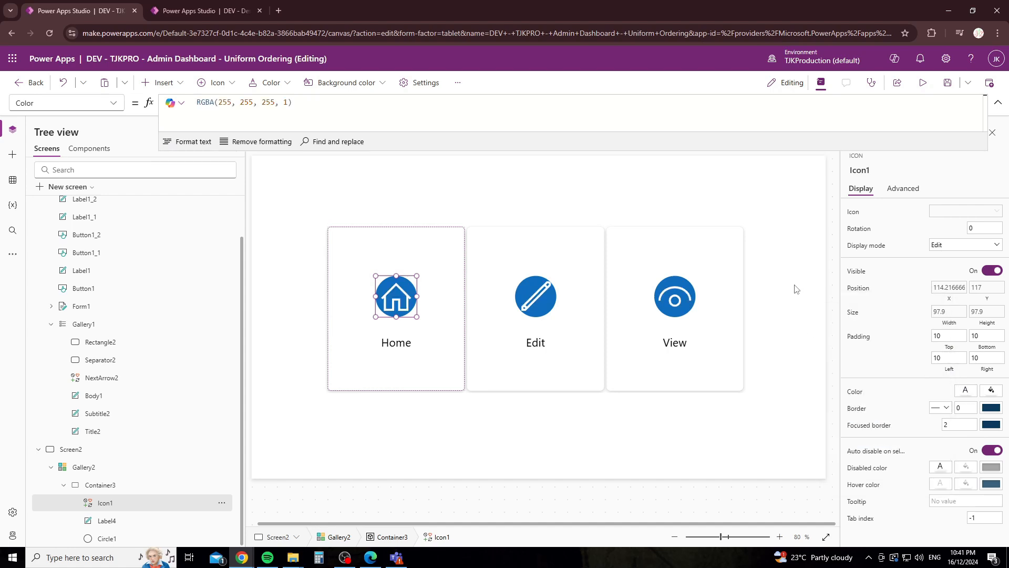
pyautogui.click(796, 289)
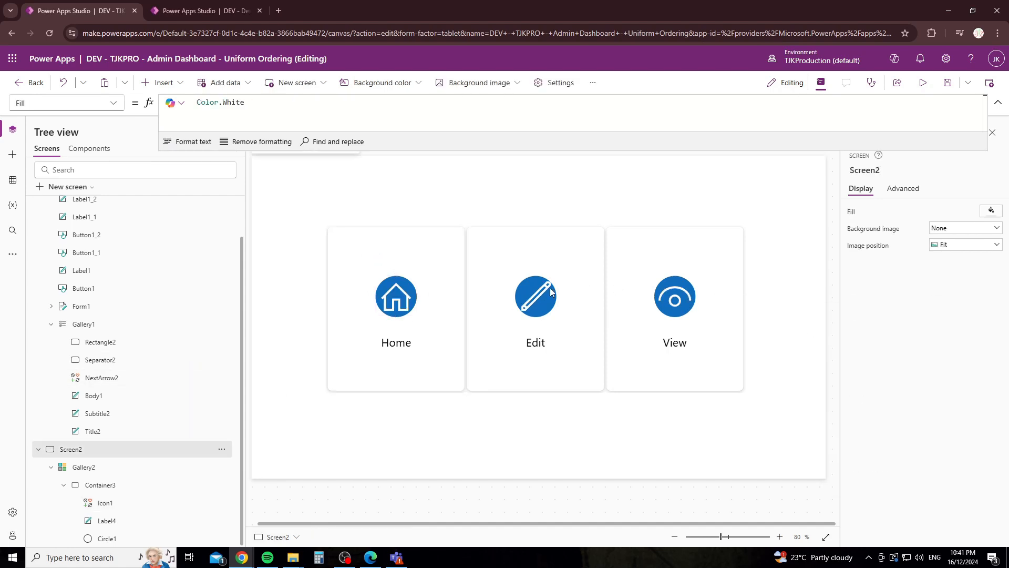
# Insert a classic button into the card container and move it to the card's top-left corner at X 0, Y 0.
pyautogui.click(341, 234)
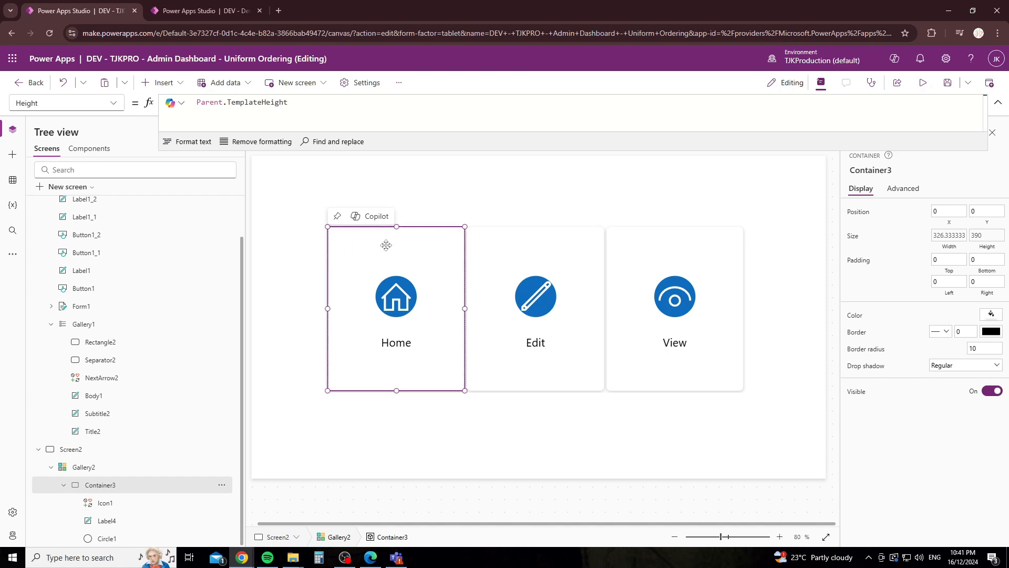
pyautogui.click(495, 179)
pyautogui.click(403, 242)
pyautogui.click(164, 84)
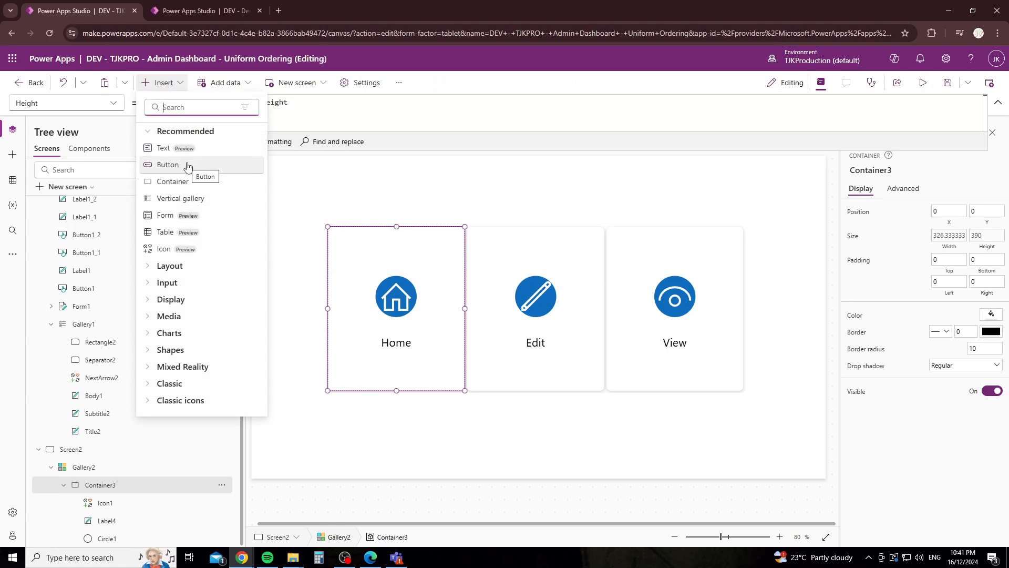
pyautogui.write('buton')
pyautogui.press('BackSpace')
pyautogui.press('BackSpace')
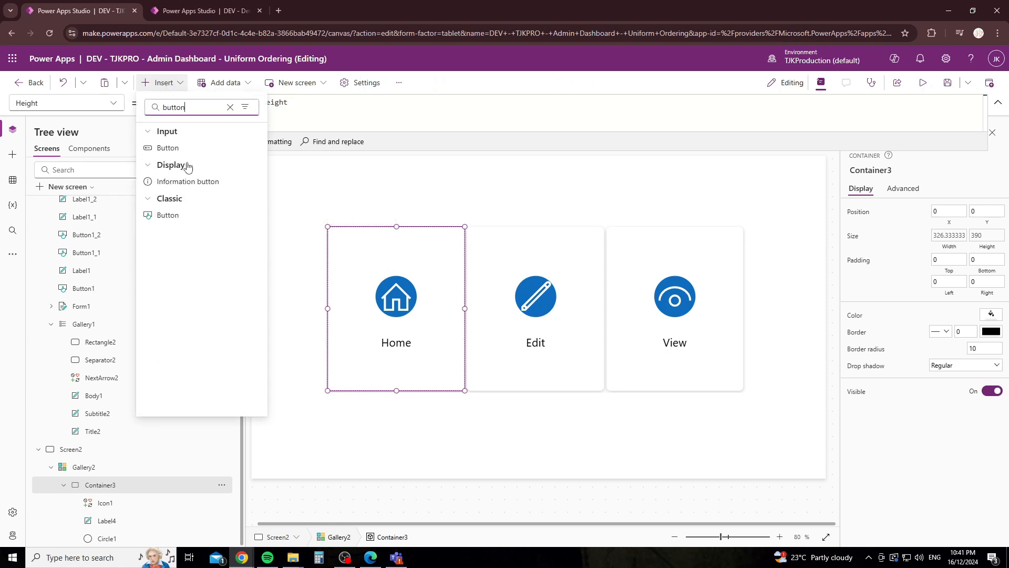
pyautogui.click(171, 218)
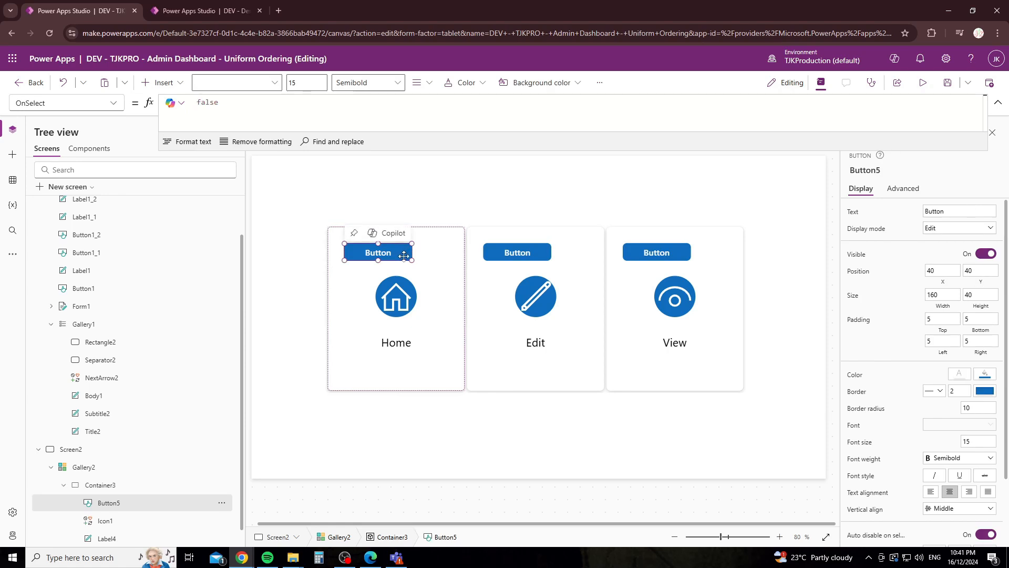
pyautogui.moveTo(402, 254); pyautogui.dragTo(342, 226)
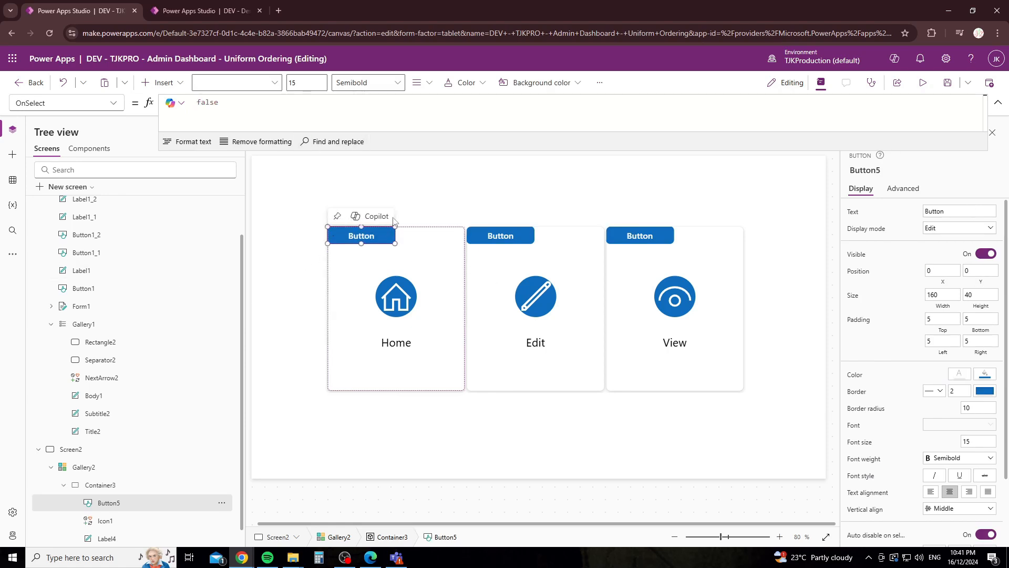
# Stretch the new button across the card by setting its Width formula to Parent.Width.
pyautogui.click(112, 103)
pyautogui.scroll(-8, 65, 454)
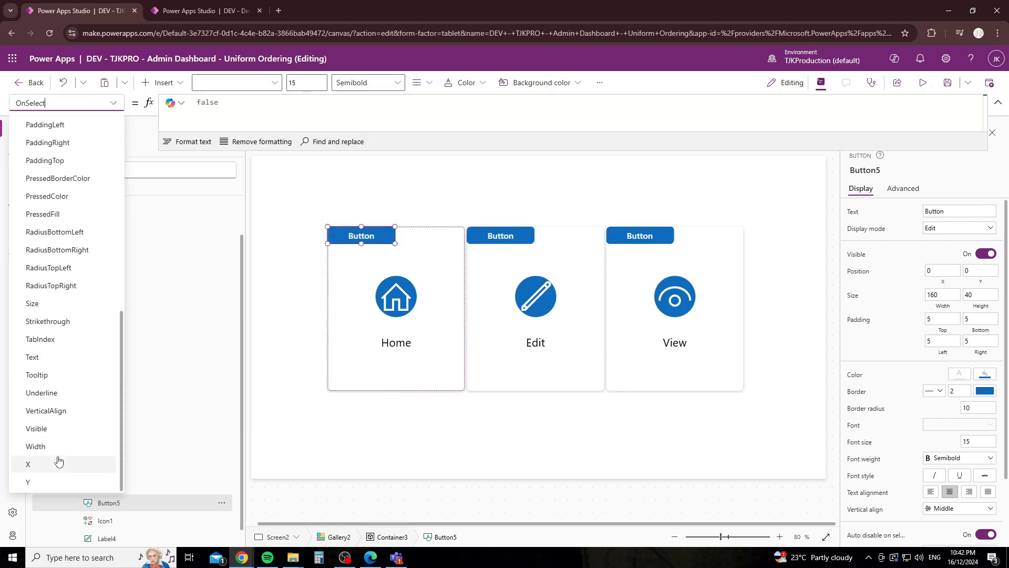
pyautogui.click(62, 449)
pyautogui.moveTo(230, 108); pyautogui.dragTo(151, 107)
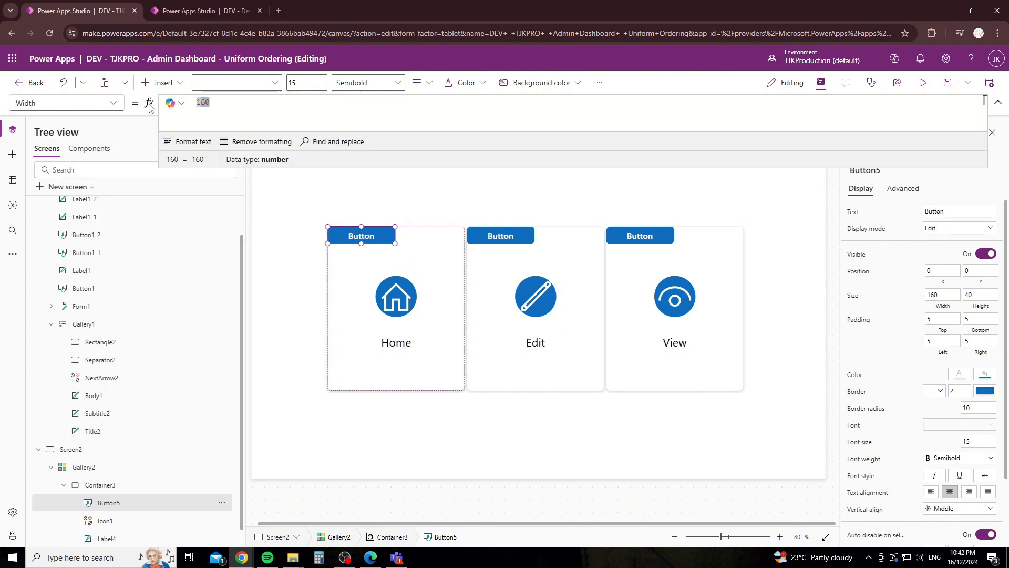
pyautogui.write('1')
pyautogui.press('BackSpace')
pyautogui.write('Parent.Width')
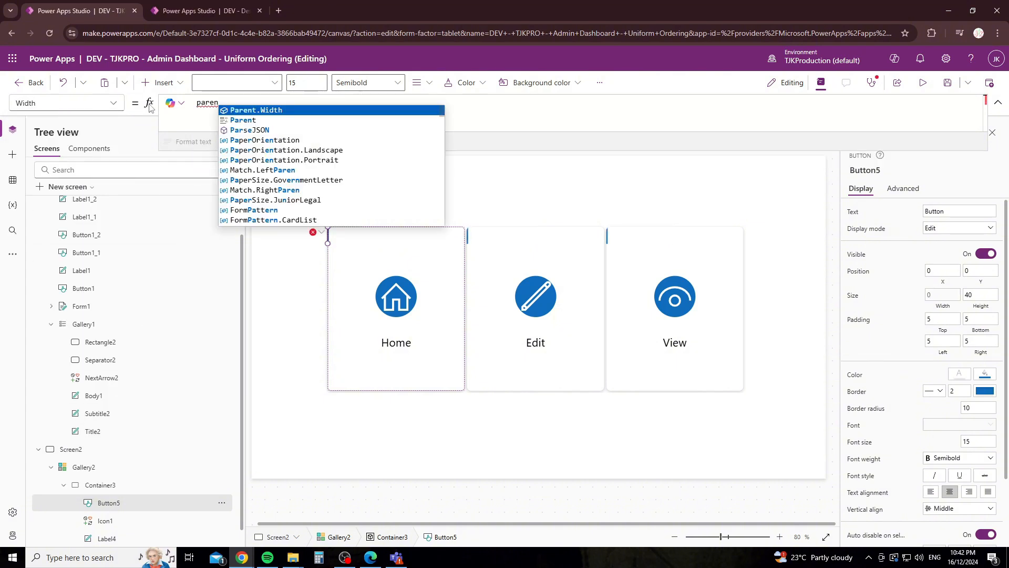
pyautogui.press('Tab')
pyautogui.click(419, 205)
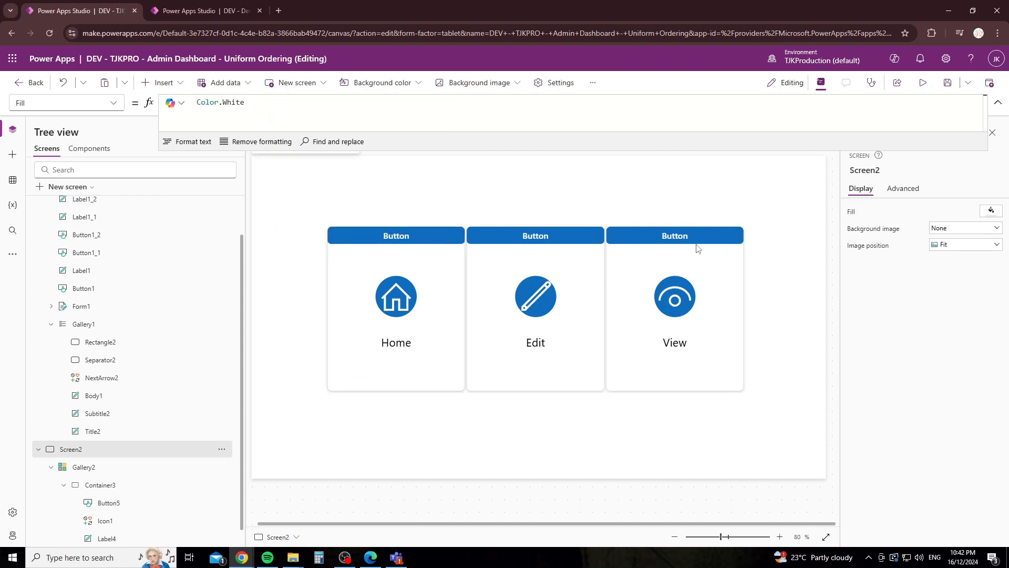
# Square off the header button's corners with a border radius of 0.
pyautogui.click(398, 248)
pyautogui.click(289, 264)
pyautogui.click(340, 237)
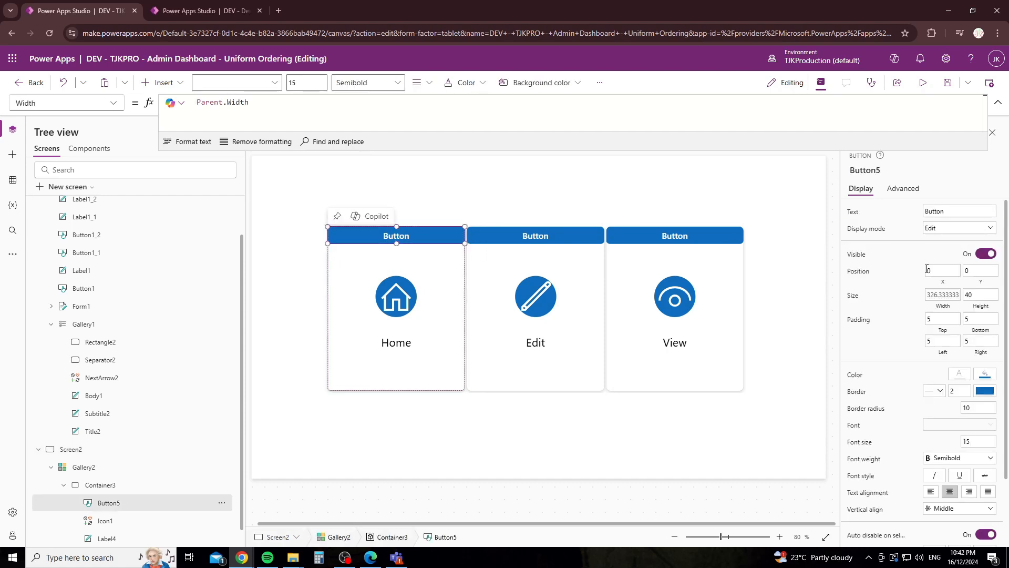
pyautogui.click(977, 408)
pyautogui.write('0')
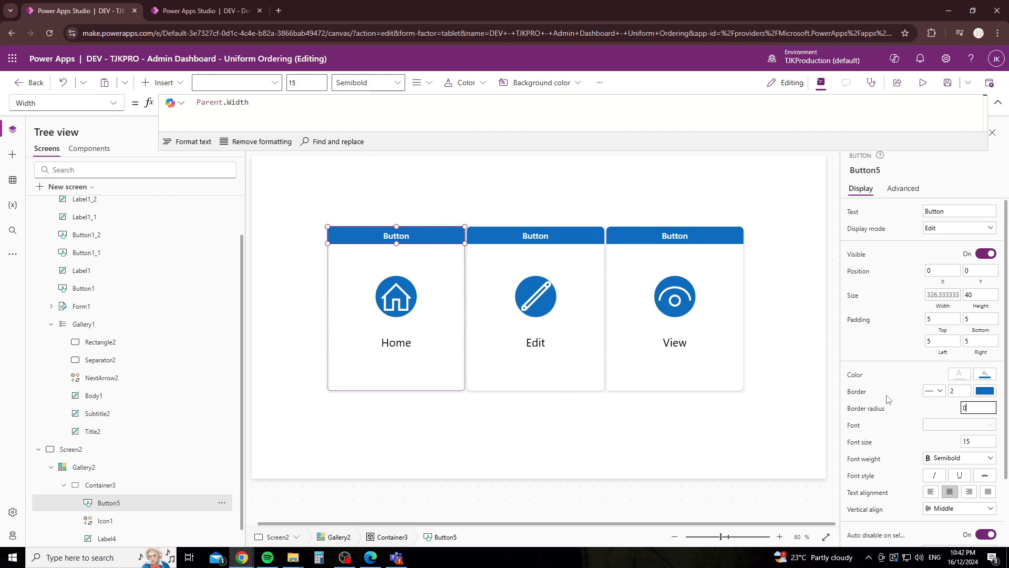
pyautogui.click(492, 204)
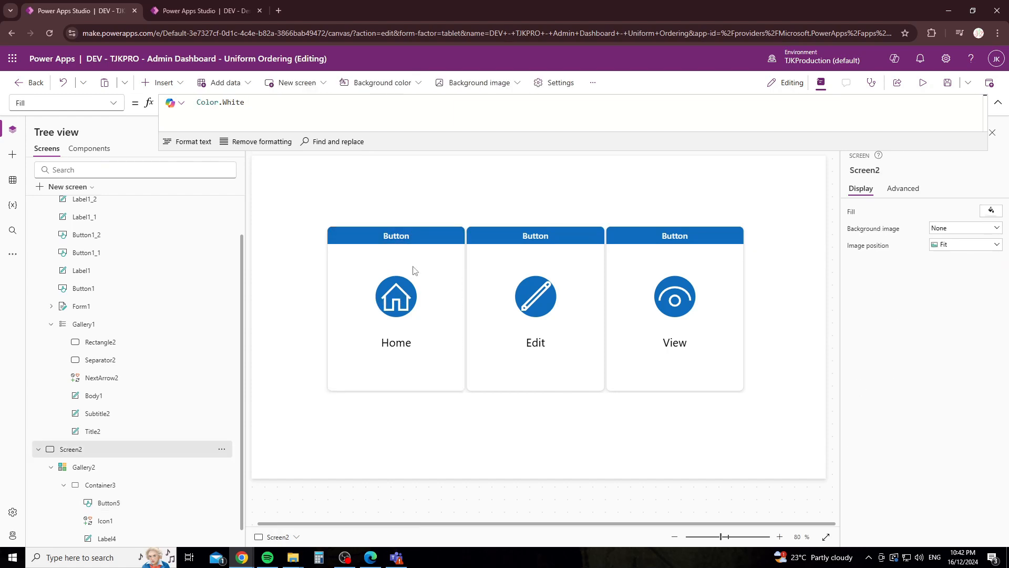
# Set the header button's display mode to View and clear its text.
pyautogui.click(426, 238)
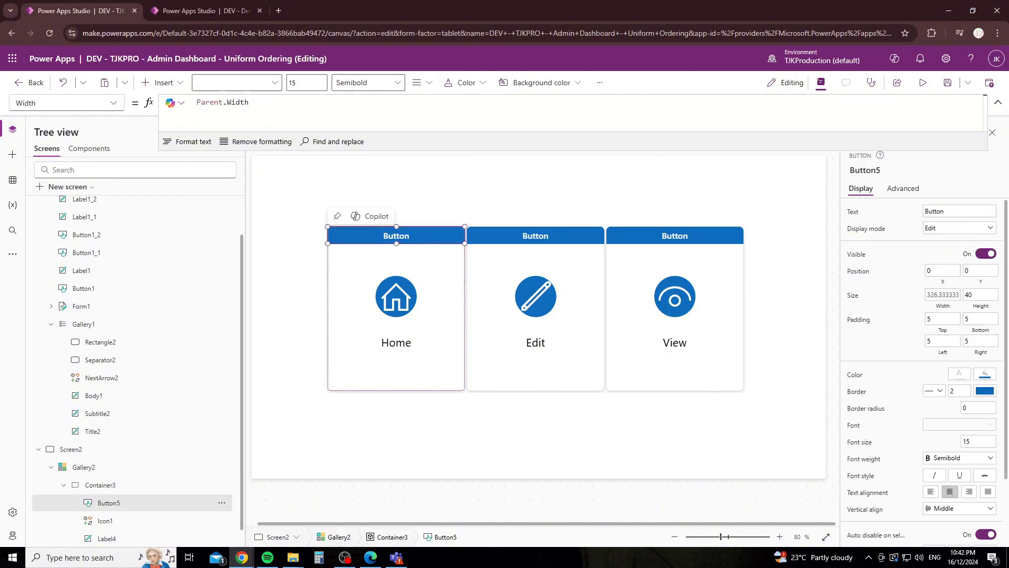
pyautogui.click(956, 229)
pyautogui.click(940, 269)
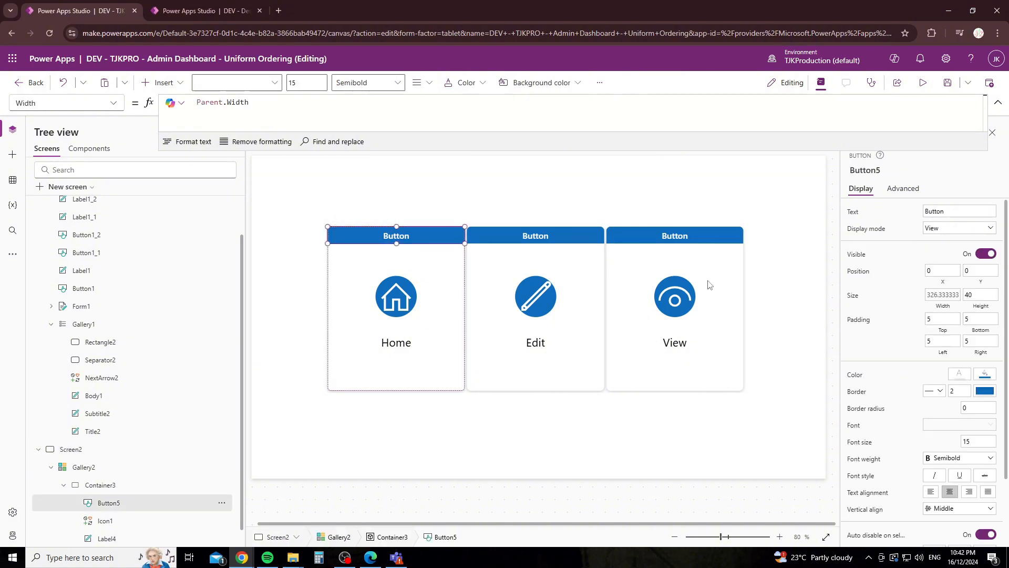
pyautogui.click(423, 235)
pyautogui.press('BackSpace')
pyautogui.click(702, 179)
pyautogui.click(340, 239)
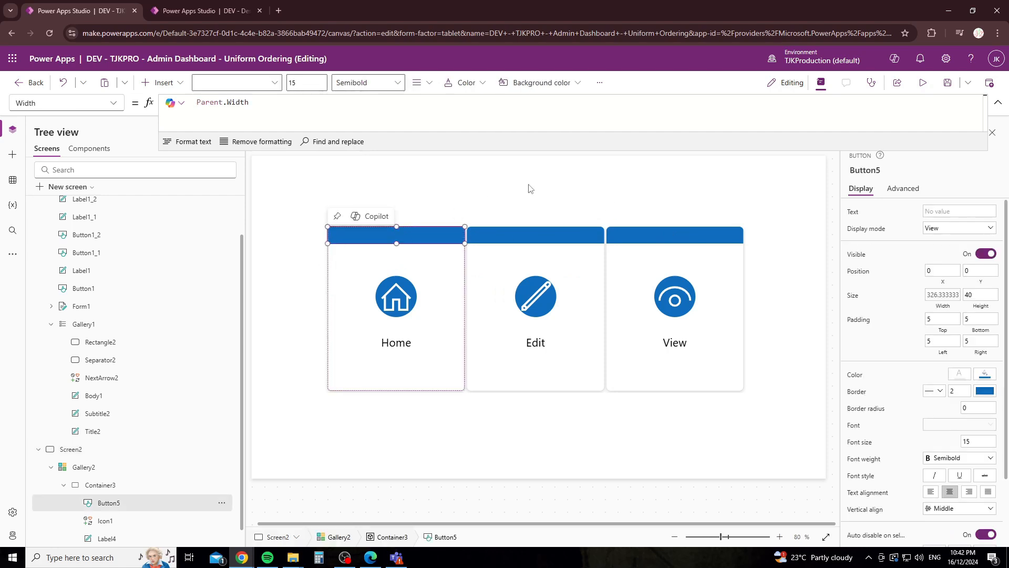
pyautogui.click(615, 195)
# Make the header button's height proportional to the card with the Height formula Parent.Height/10*1.5.
pyautogui.click(431, 241)
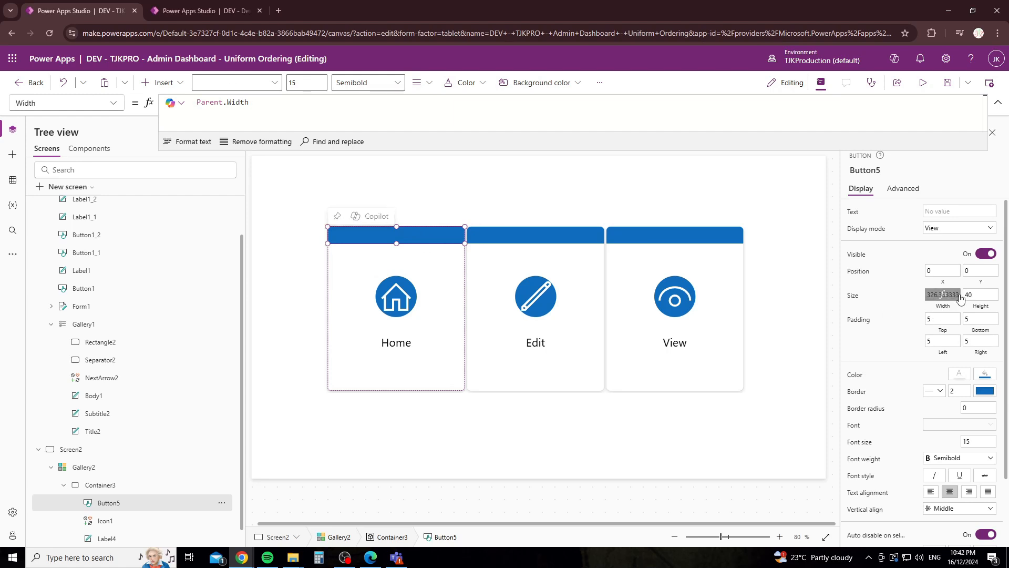
pyautogui.click(113, 103)
pyautogui.scroll(-1, 71, 394)
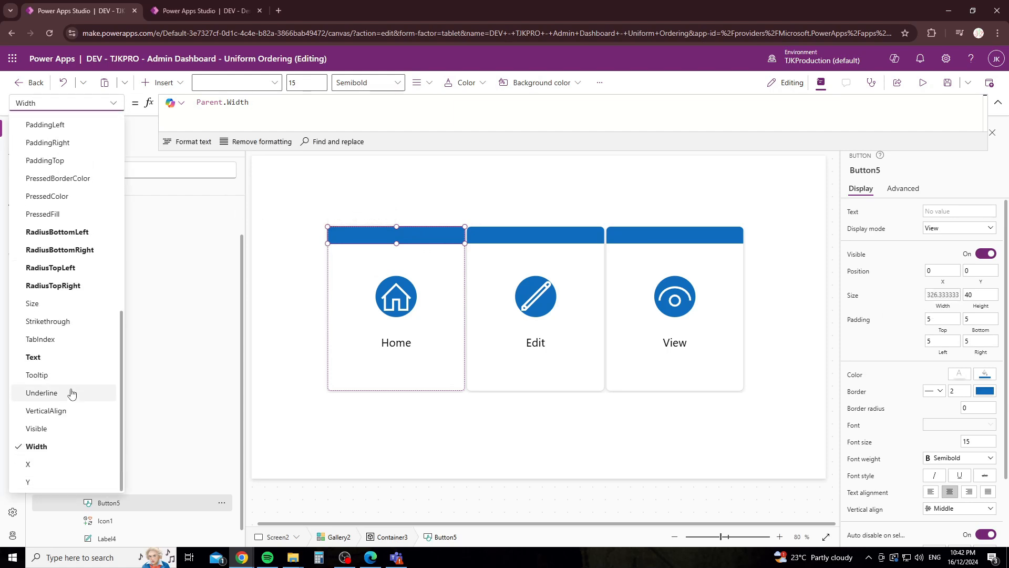
pyautogui.scroll(3, 79, 273)
pyautogui.scroll(3, 53, 178)
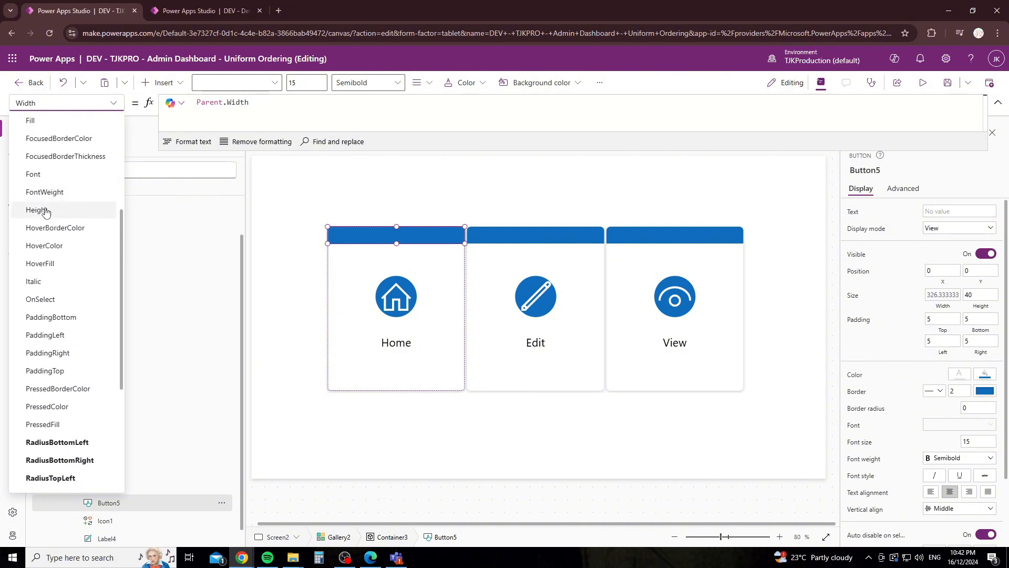
pyautogui.click(53, 203)
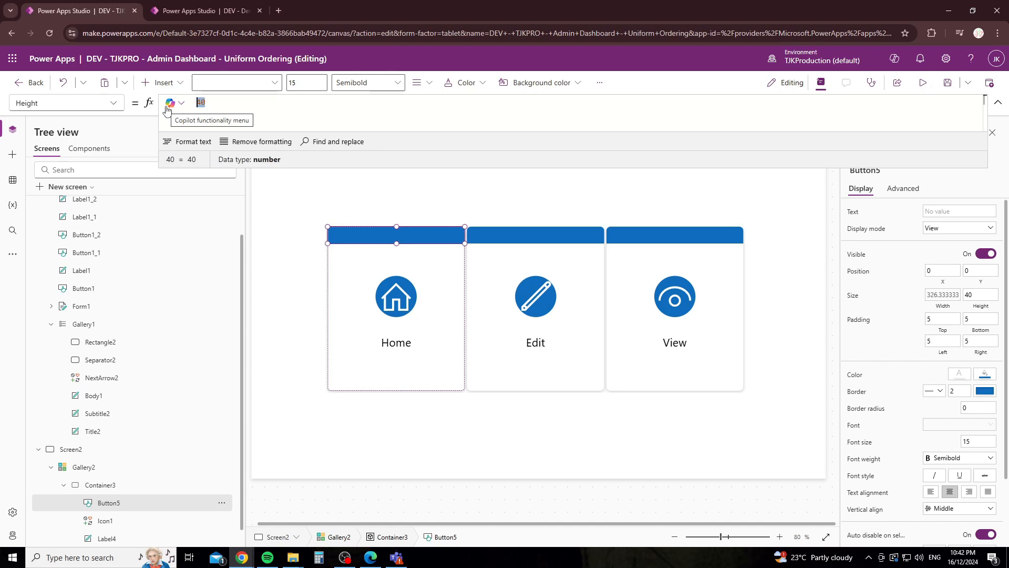
pyautogui.press('BackSpace')
pyautogui.write('Parent.Height')
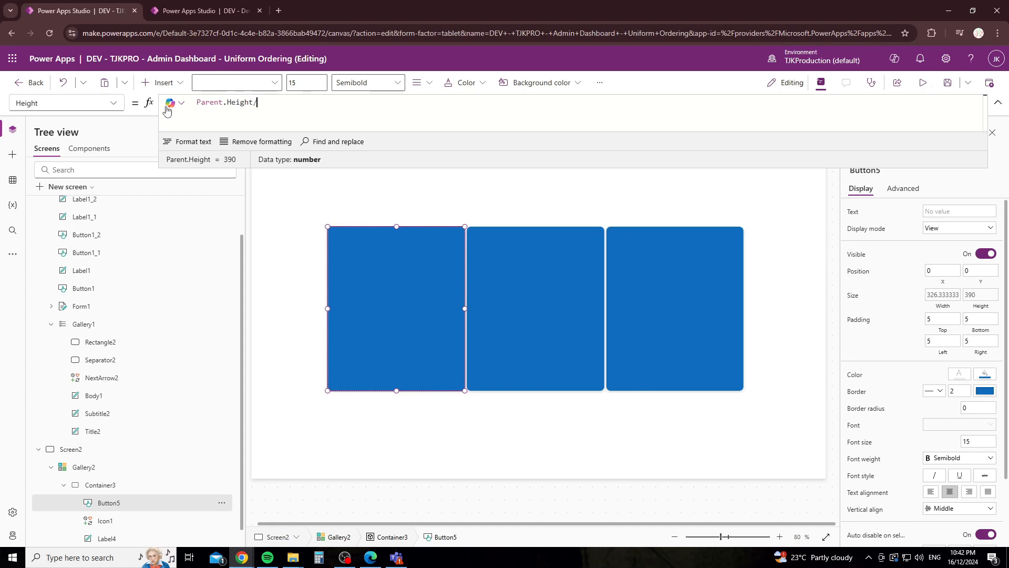
pyautogui.write('/10*1.5')
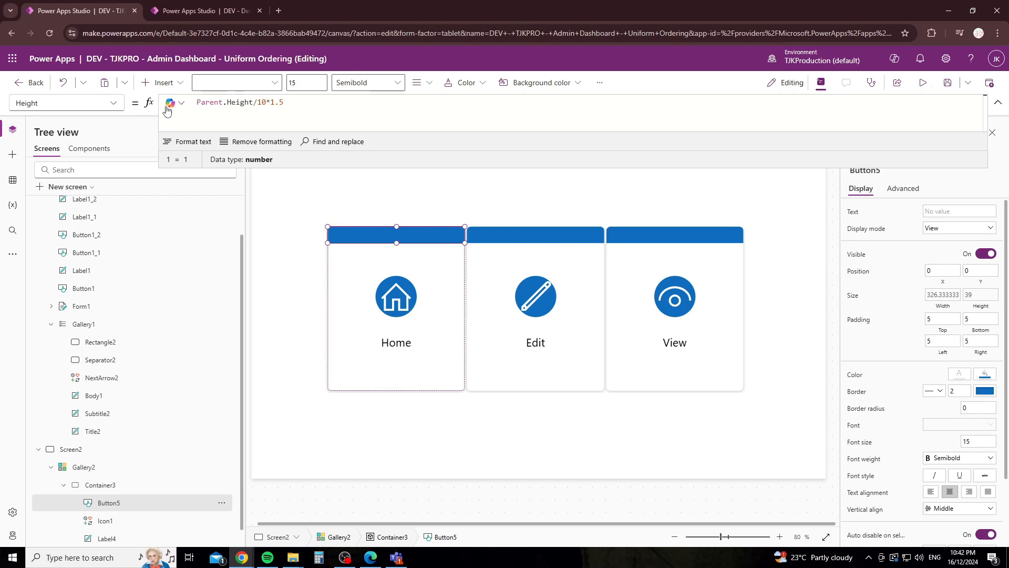
# Change the header button's Height formula to Parent.Height/10*1.25.
pyautogui.click(258, 201)
pyautogui.click(374, 228)
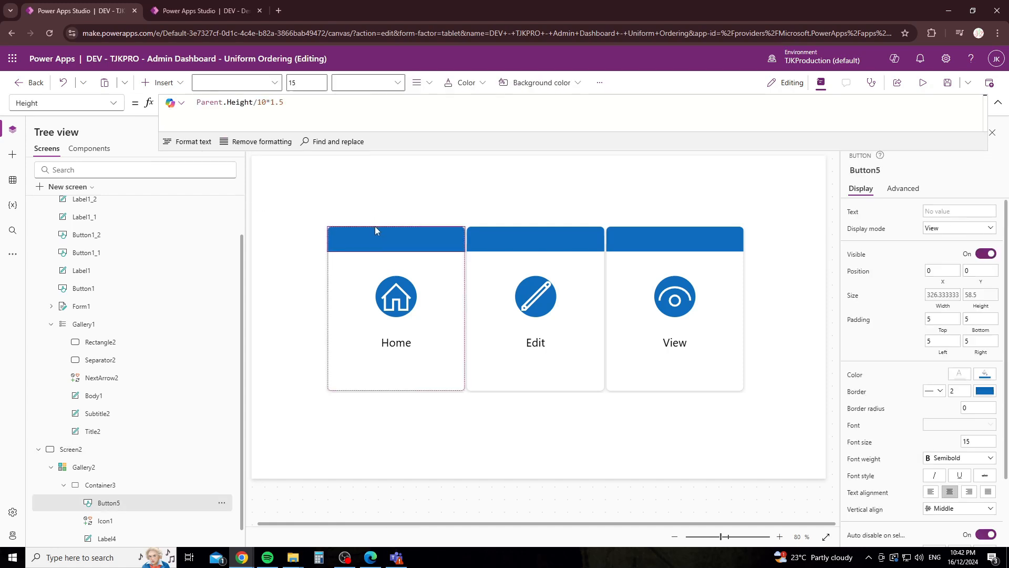
pyautogui.click(523, 286)
pyautogui.click(418, 239)
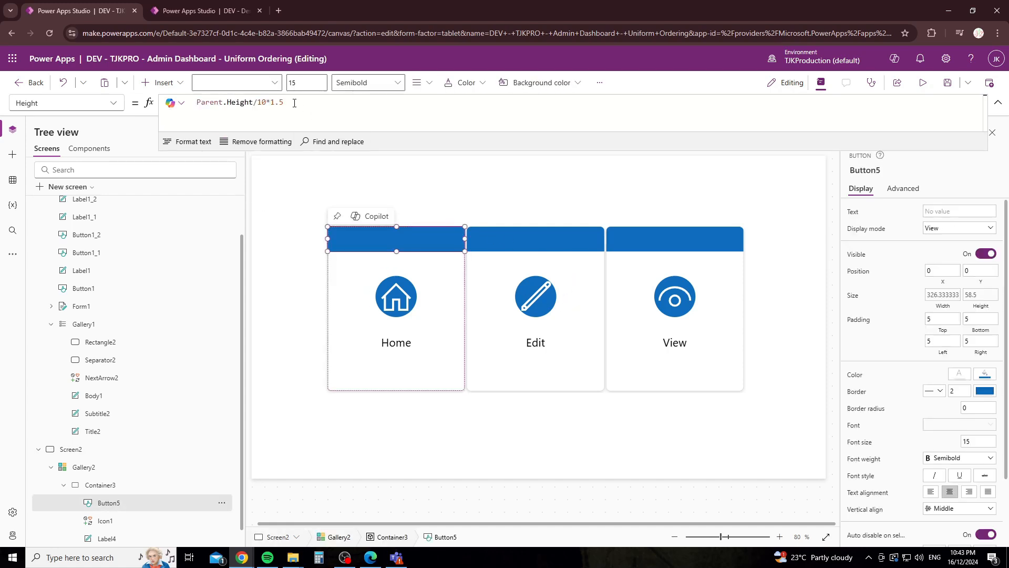
pyautogui.click(294, 103)
pyautogui.write('.25')
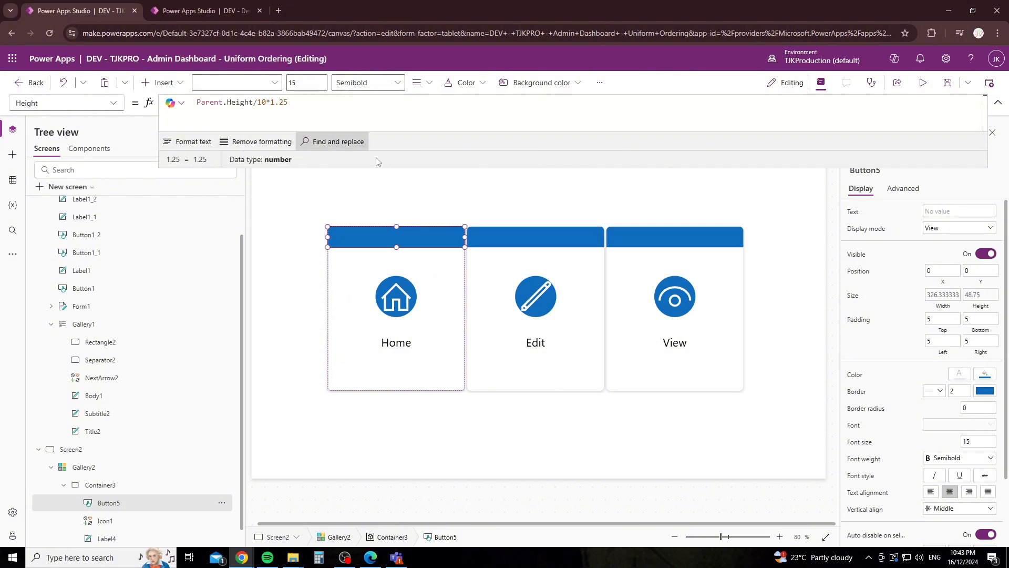
pyautogui.click(373, 213)
pyautogui.click(457, 242)
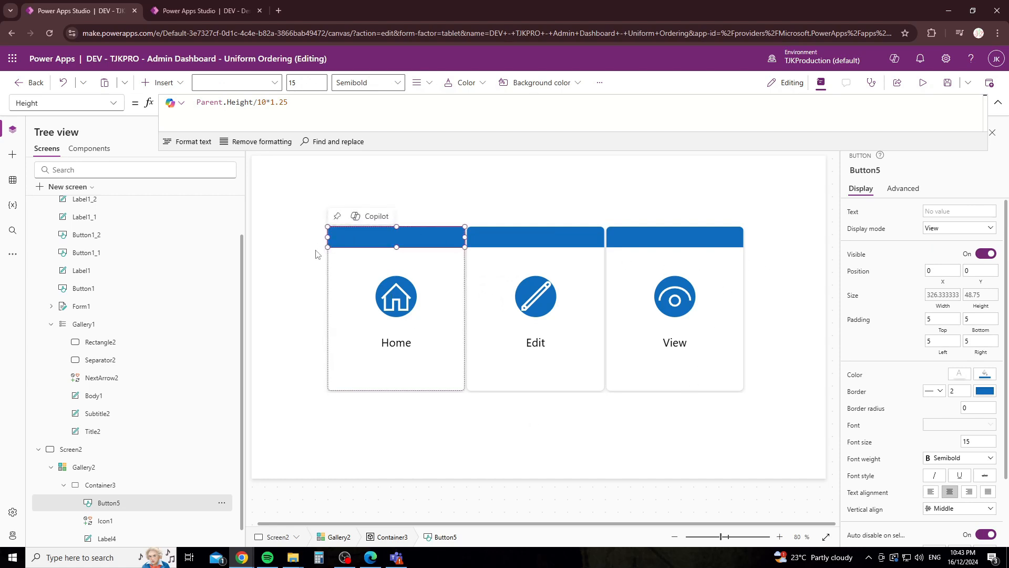
# Preview the app and test how the Home card's icon and label respond to being selected.
pyautogui.click(296, 301)
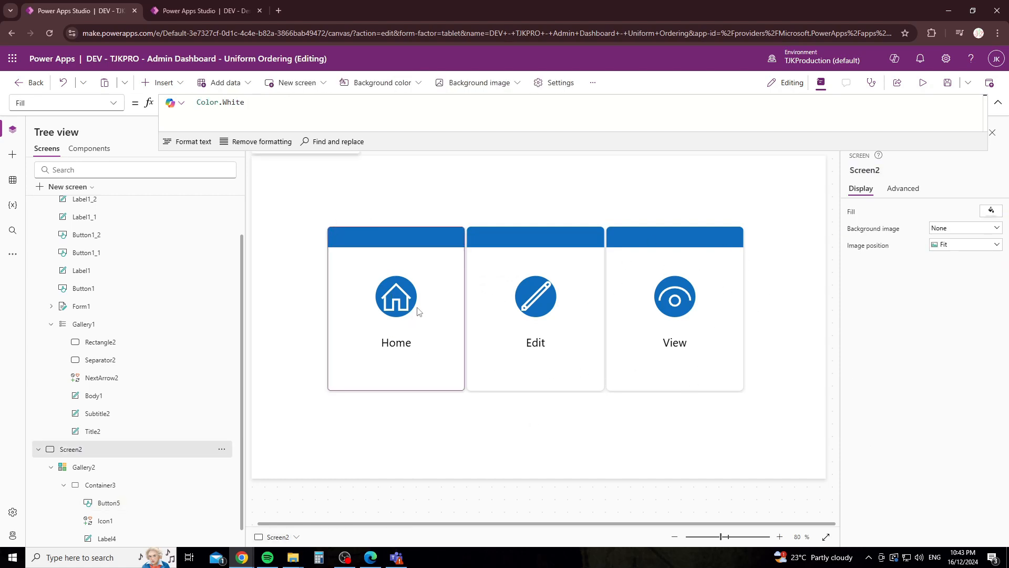
pyautogui.click(436, 268)
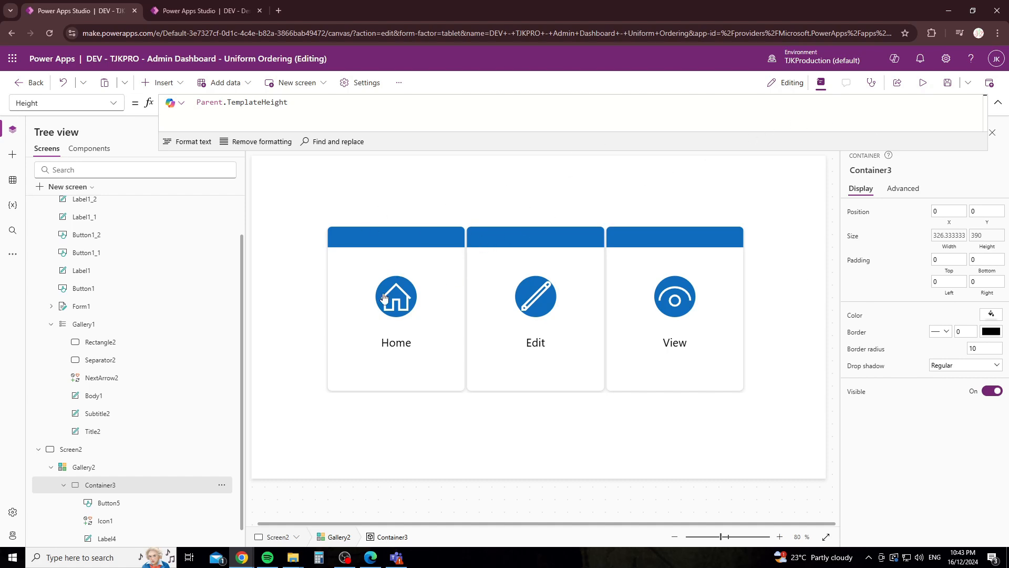
pyautogui.click(385, 348)
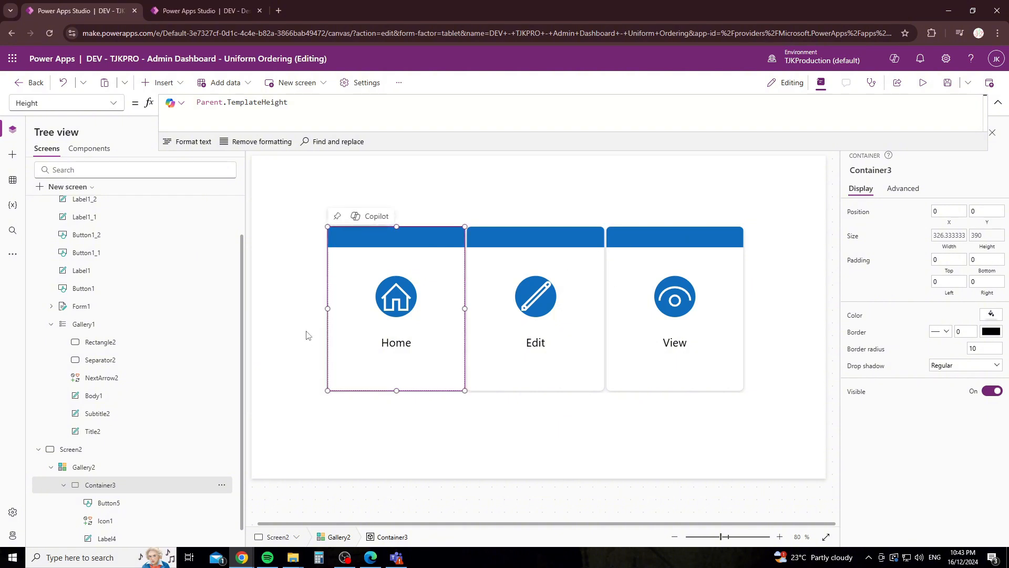
pyautogui.click(394, 344)
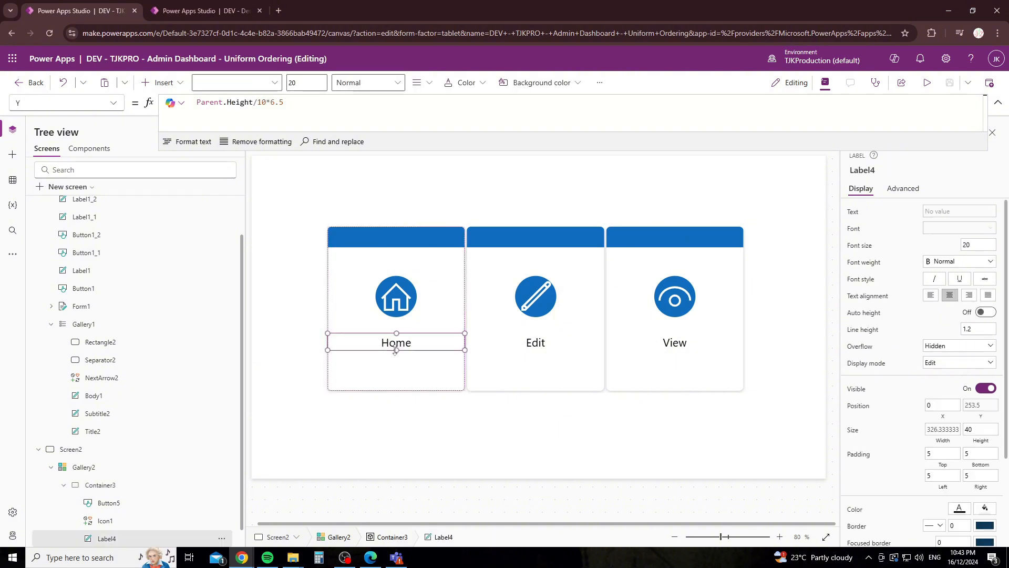
pyautogui.click(927, 83)
pyautogui.moveTo(343, 349); pyautogui.dragTo(293, 342)
pyautogui.click(385, 341)
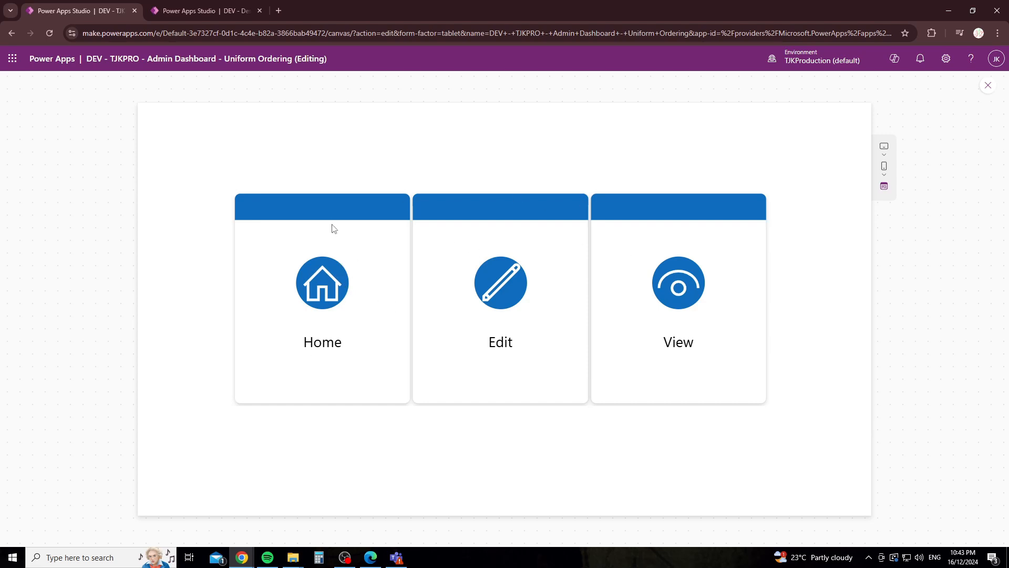
pyautogui.click(317, 282)
pyautogui.click(317, 281)
pyautogui.moveTo(304, 343); pyautogui.dragTo(376, 340)
pyautogui.click(305, 342)
pyautogui.moveTo(304, 342); pyautogui.dragTo(349, 342)
pyautogui.moveTo(304, 343); pyautogui.dragTo(344, 342)
pyautogui.click(987, 87)
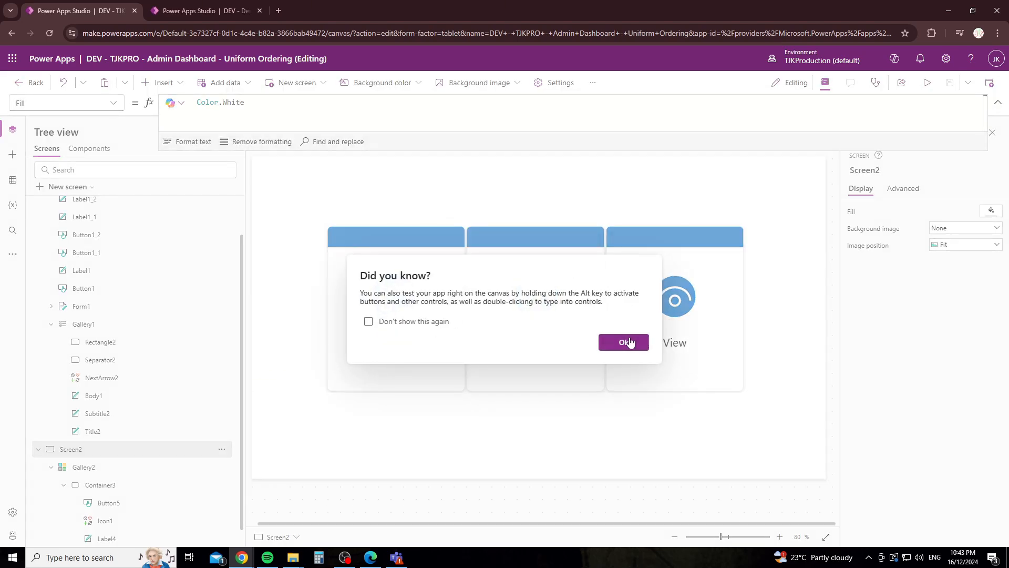
pyautogui.click(634, 342)
# Insert a classic button into the gallery card's container.
pyautogui.click(418, 329)
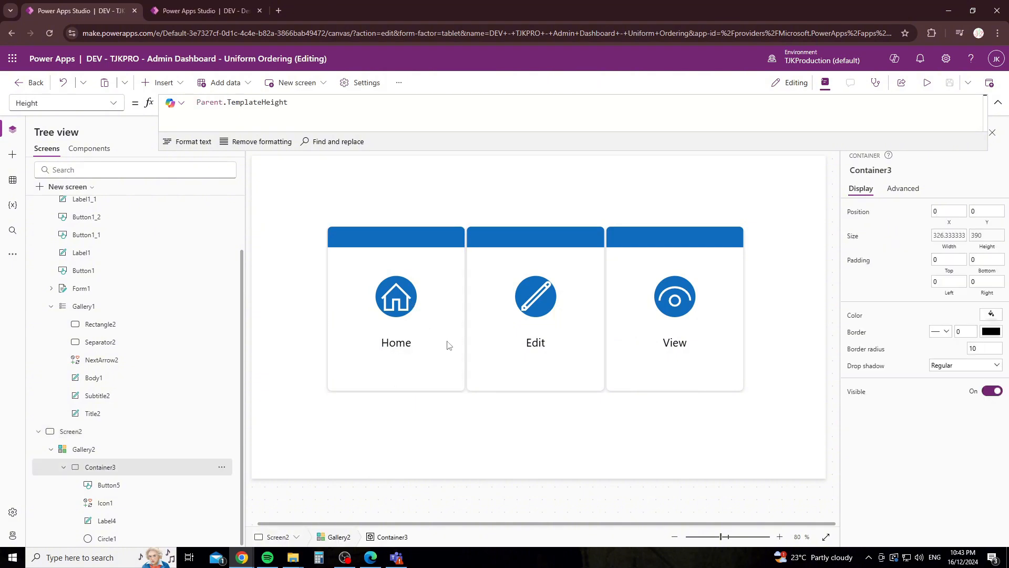
pyautogui.click(167, 83)
pyautogui.write('buton')
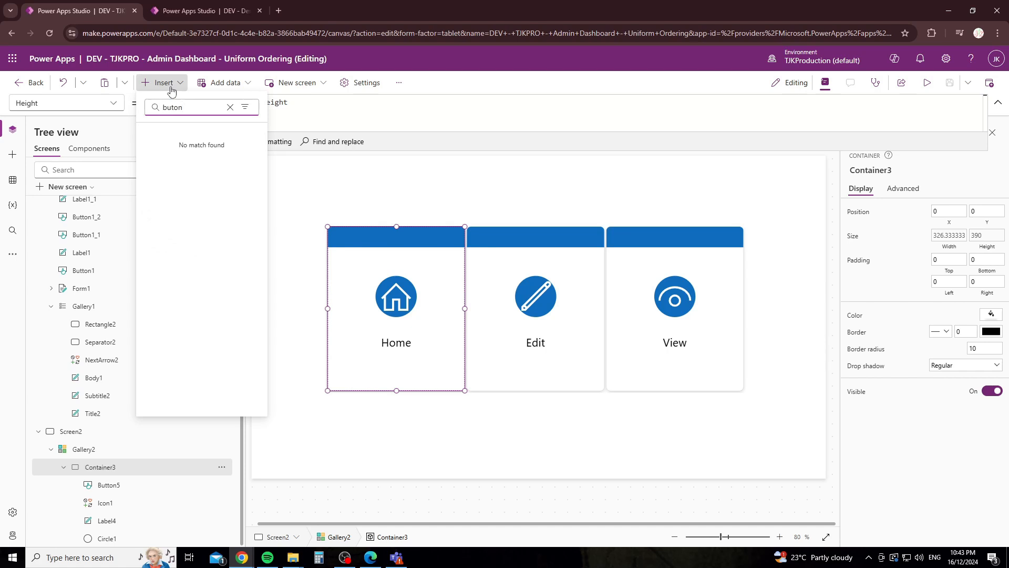
pyautogui.press('BackSpace')
pyautogui.press('BackSpace')
pyautogui.write('t')
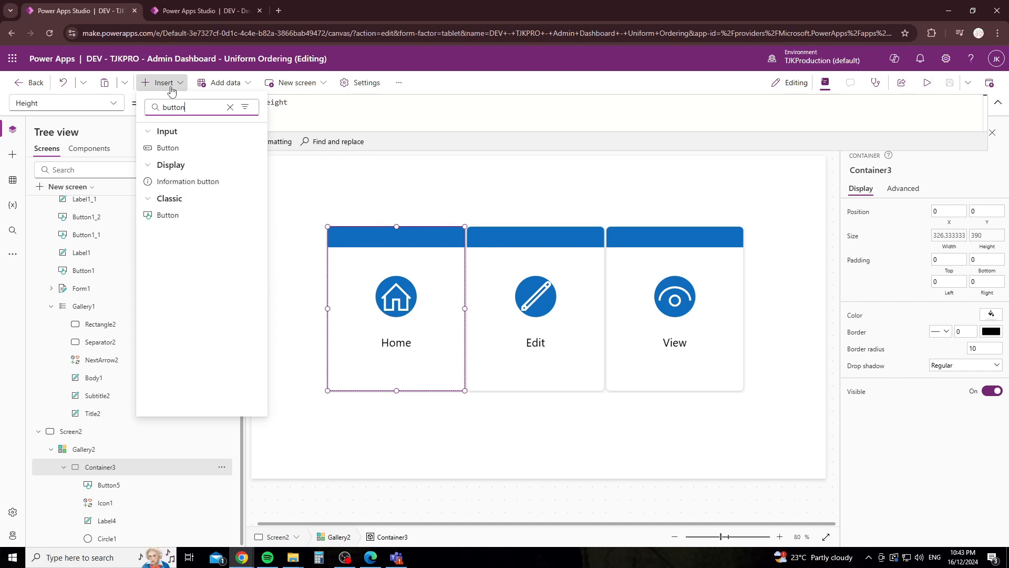
pyautogui.click(179, 216)
pyautogui.moveTo(361, 253); pyautogui.dragTo(344, 236)
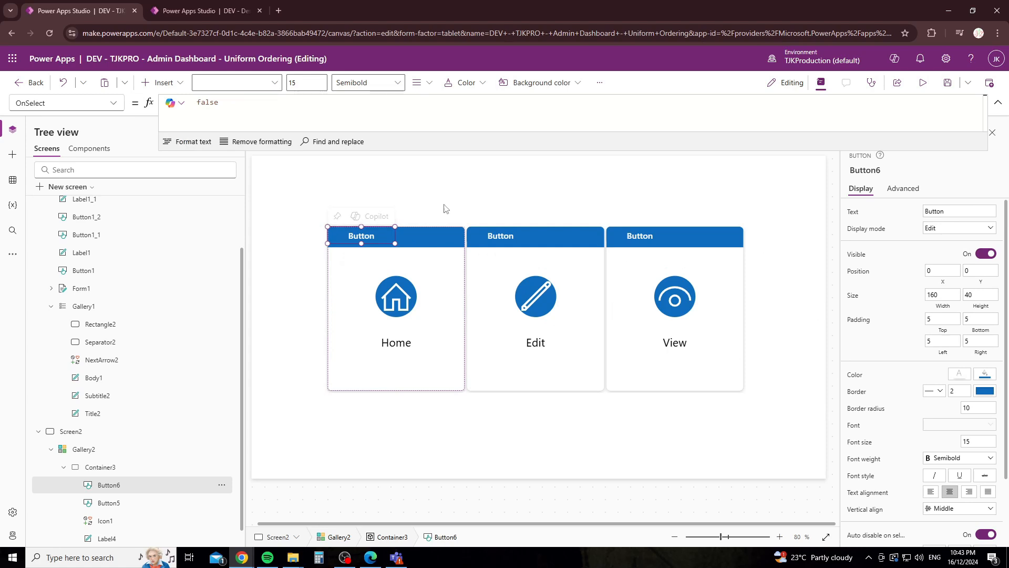
# Make the new button span the card horizontally with the Width formula Parent.Width.
pyautogui.click(117, 103)
pyautogui.scroll(-5, 81, 457)
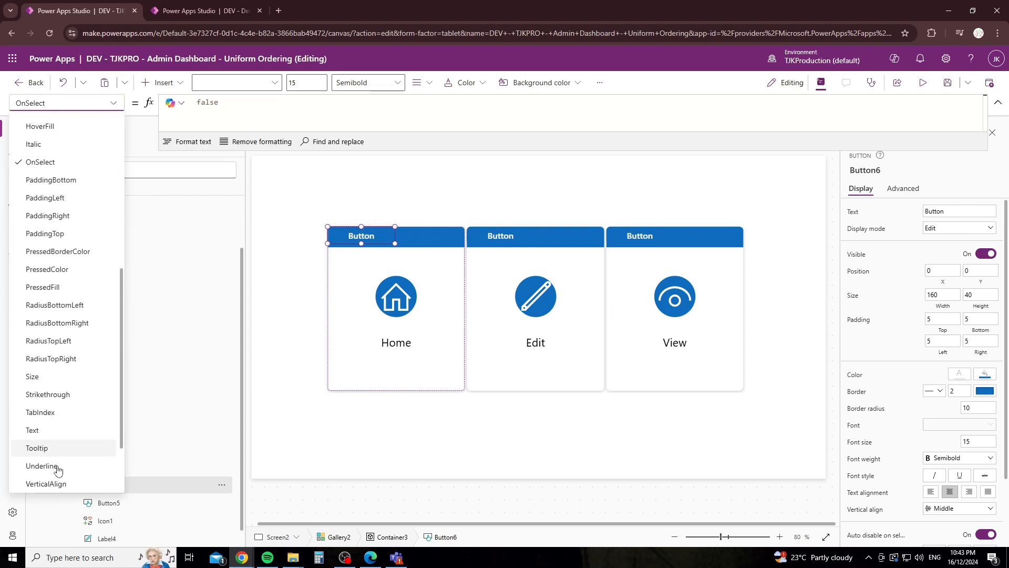
pyautogui.click(52, 447)
pyautogui.doubleClick(222, 111)
pyautogui.write('par')
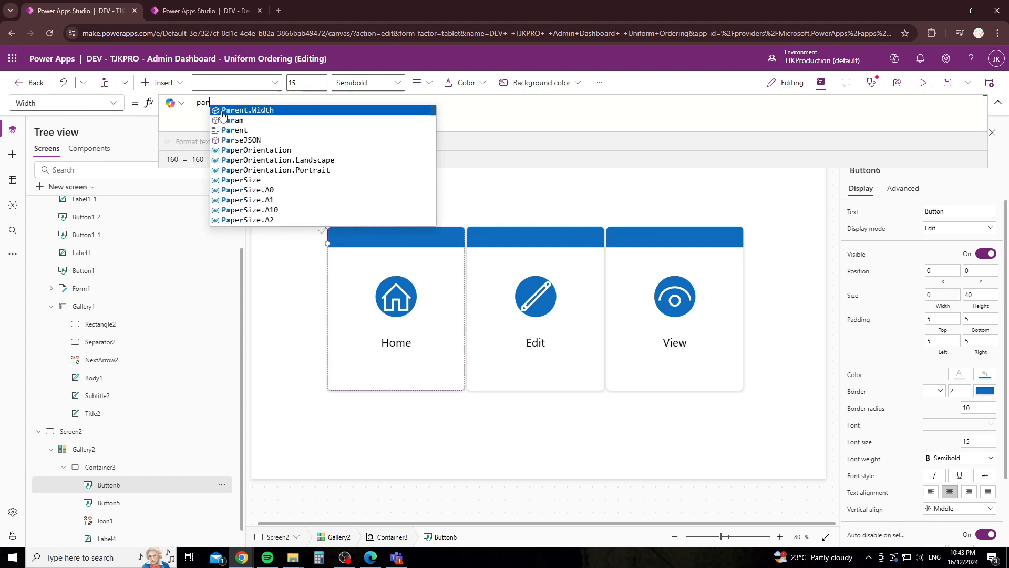
pyautogui.press('Tab')
# Make the new button cover the card vertically with the Height formula Parent.Height.
pyautogui.click(111, 107)
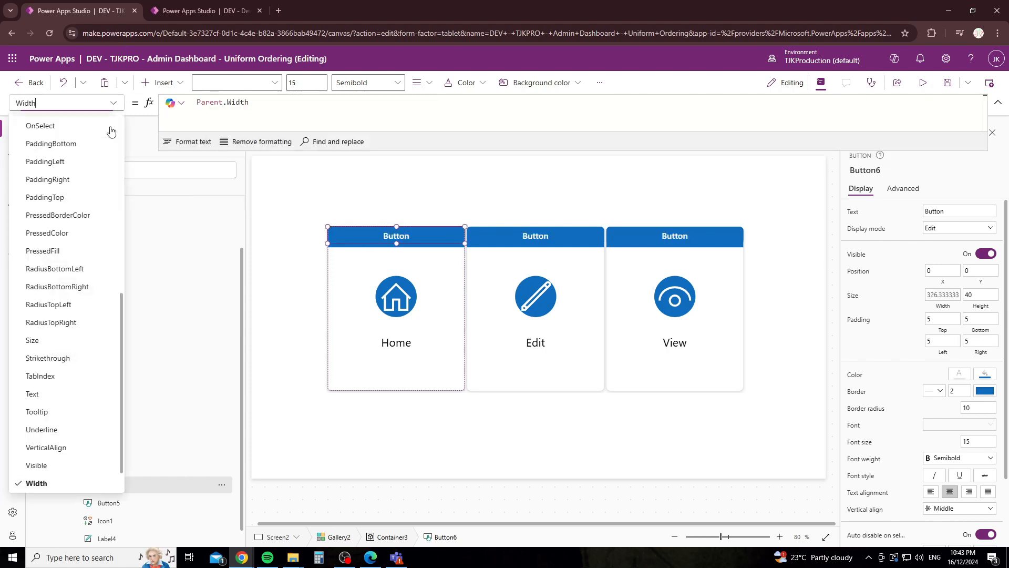
pyautogui.scroll(2, 58, 179)
pyautogui.click(37, 141)
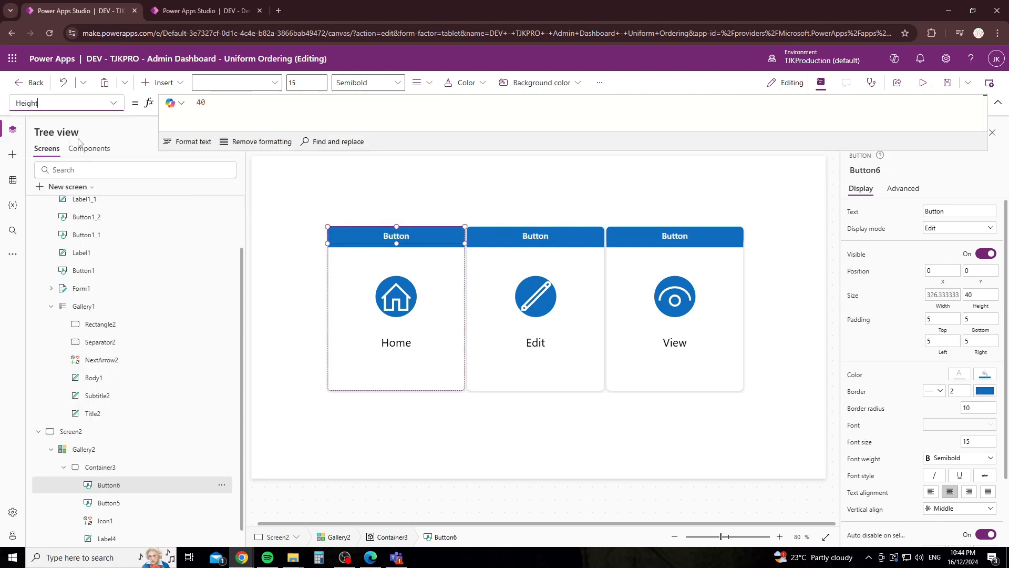
pyautogui.doubleClick(247, 105)
pyautogui.write('pare')
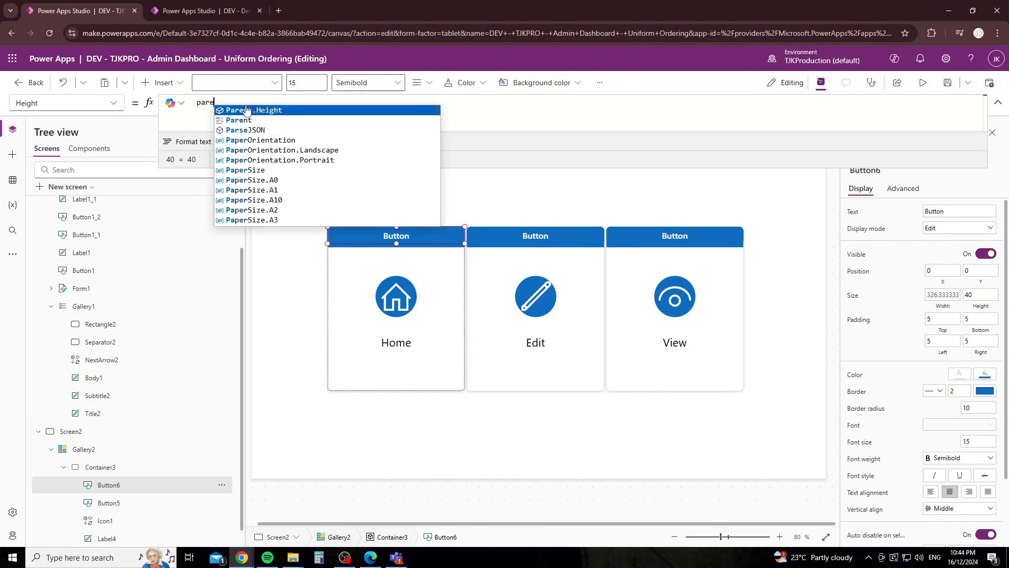
pyautogui.press('Tab')
# Clear the covering button's text and set its border thickness and focused border thickness to 0.
pyautogui.click(945, 211)
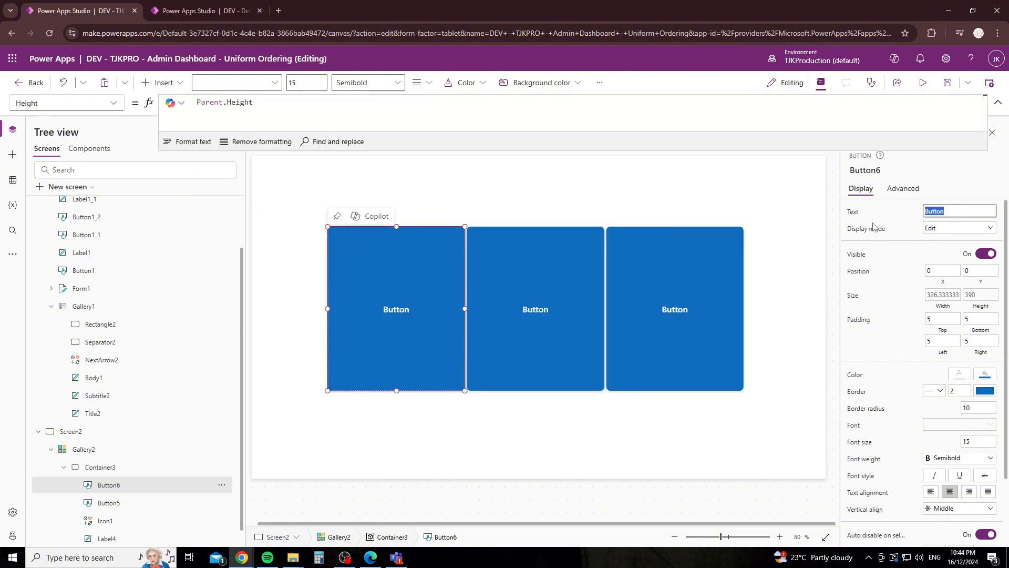
pyautogui.press('BackSpace')
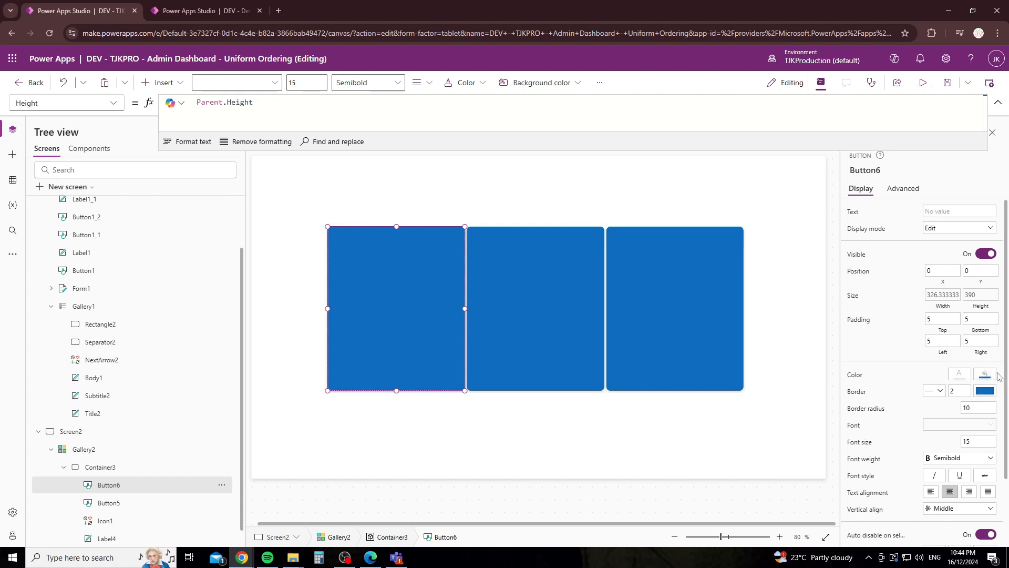
pyautogui.click(957, 390)
pyautogui.click(903, 188)
pyautogui.scroll(-10, 887, 404)
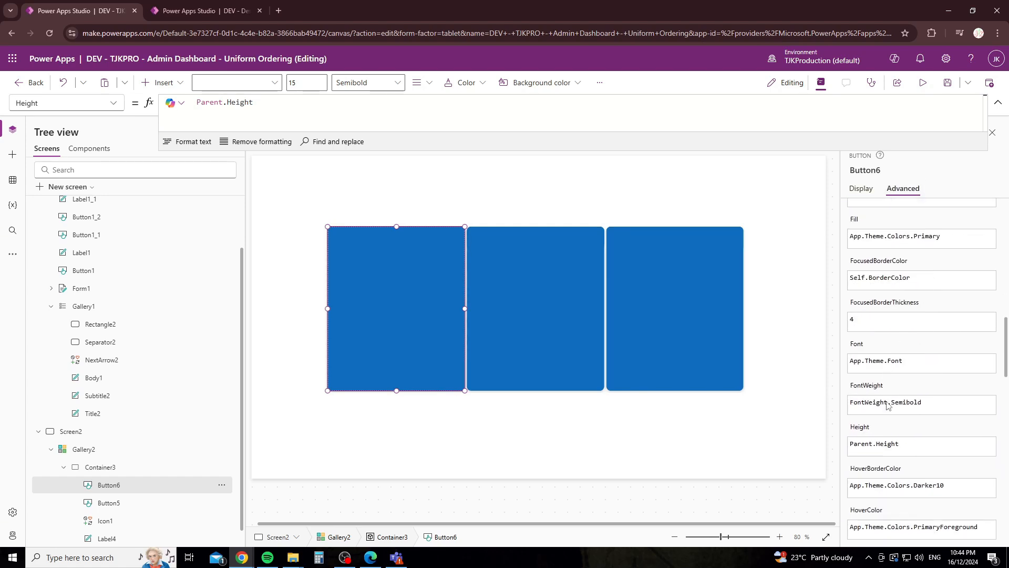
pyautogui.scroll(-1, 887, 404)
pyautogui.click(867, 294)
pyautogui.press('BackSpace')
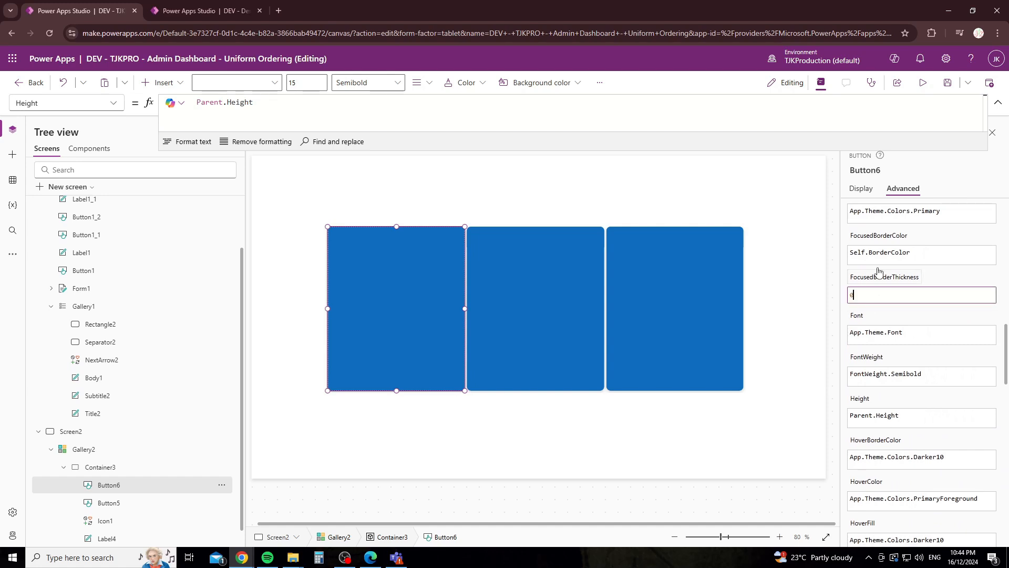
pyautogui.write('0')
# Replace the covering button's theme fill with the transparent palette colour, RGBA(0, 0, 0, 0).
pyautogui.click(861, 188)
pyautogui.scroll(-3, 962, 308)
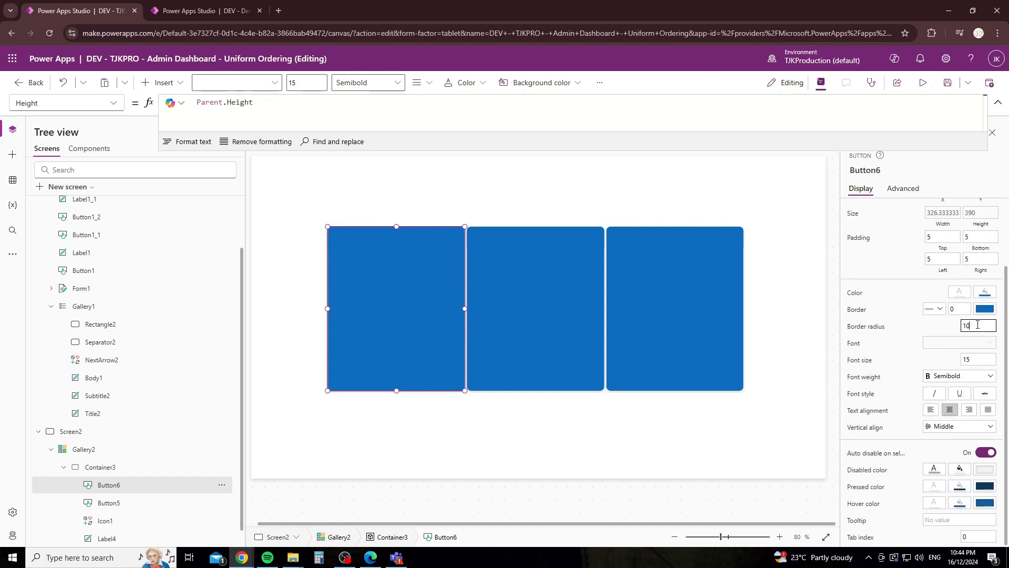
pyautogui.click(985, 292)
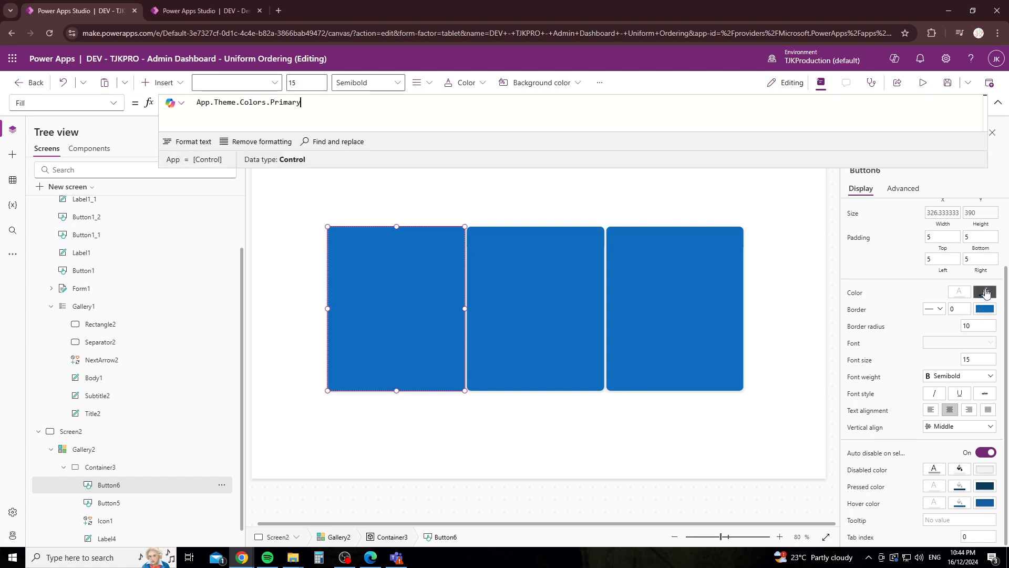
pyautogui.press('BackSpace')
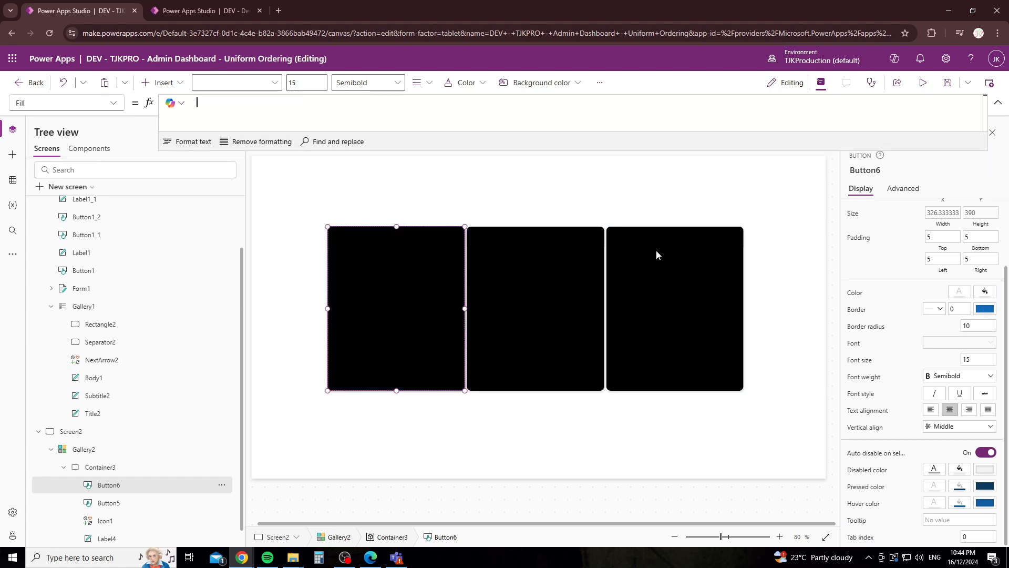
pyautogui.click(987, 292)
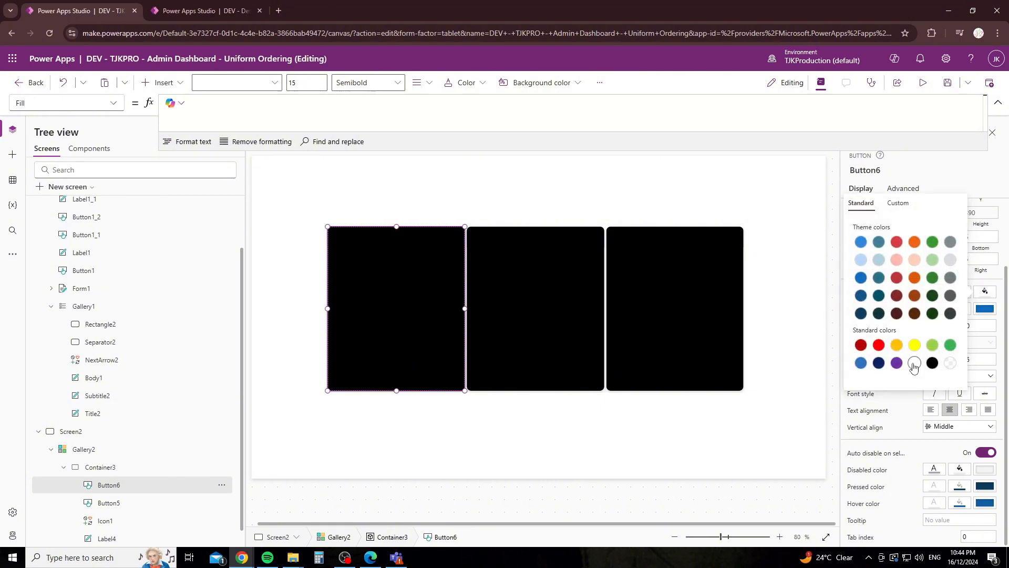
pyautogui.click(914, 364)
pyautogui.click(951, 364)
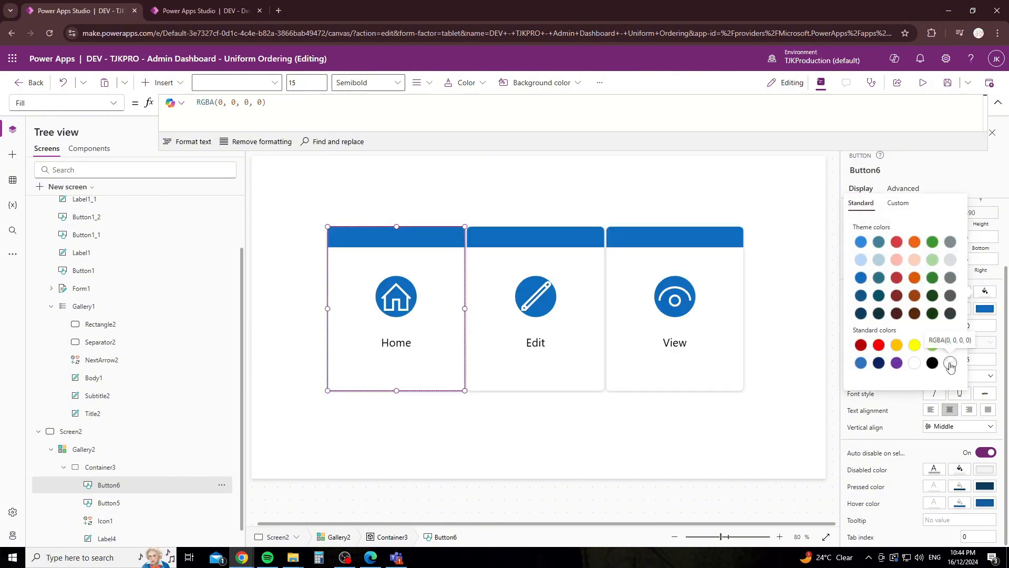
# Try Color.Transparent as the button's Fill formula and revert to the transparent palette colour.
pyautogui.tripleClick(280, 104)
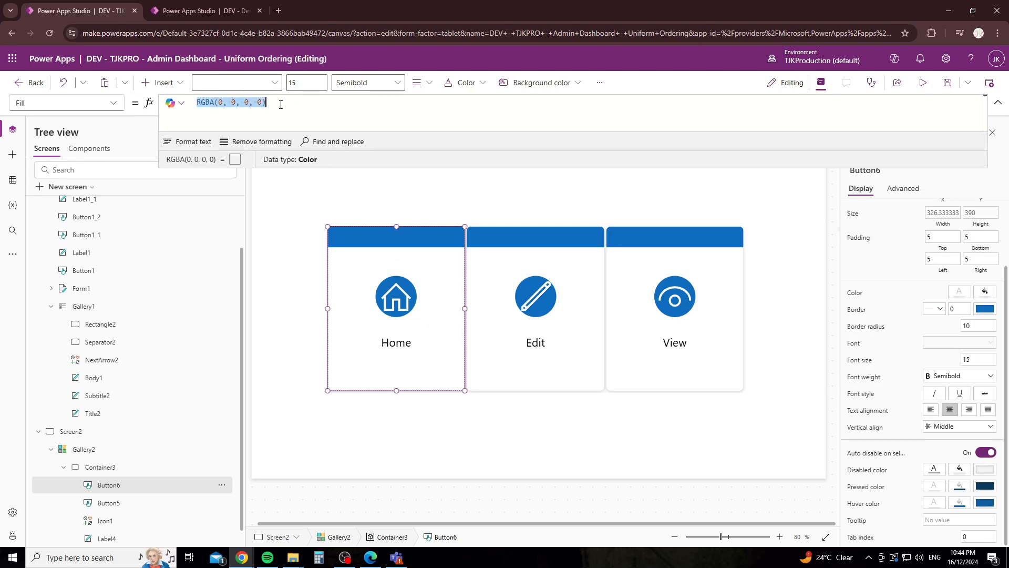
pyautogui.write('color.Transparent')
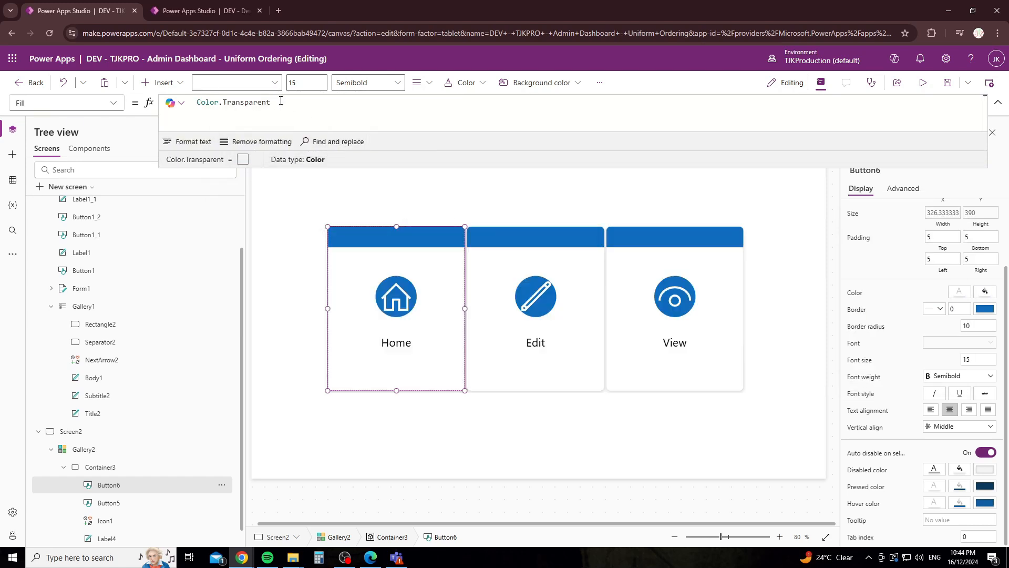
pyautogui.tripleClick(281, 101)
pyautogui.press('BackSpace')
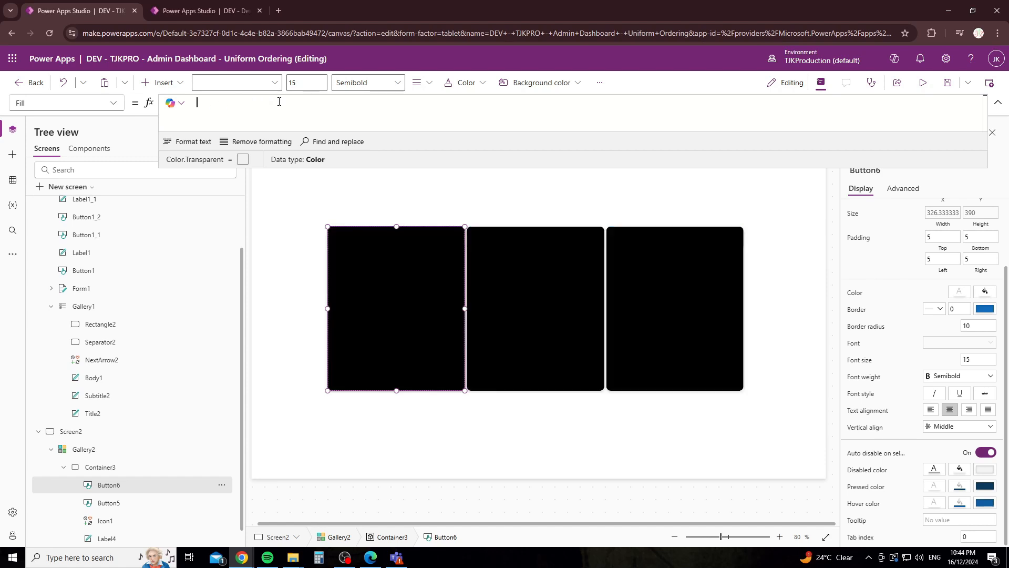
pyautogui.click(985, 293)
pyautogui.click(950, 363)
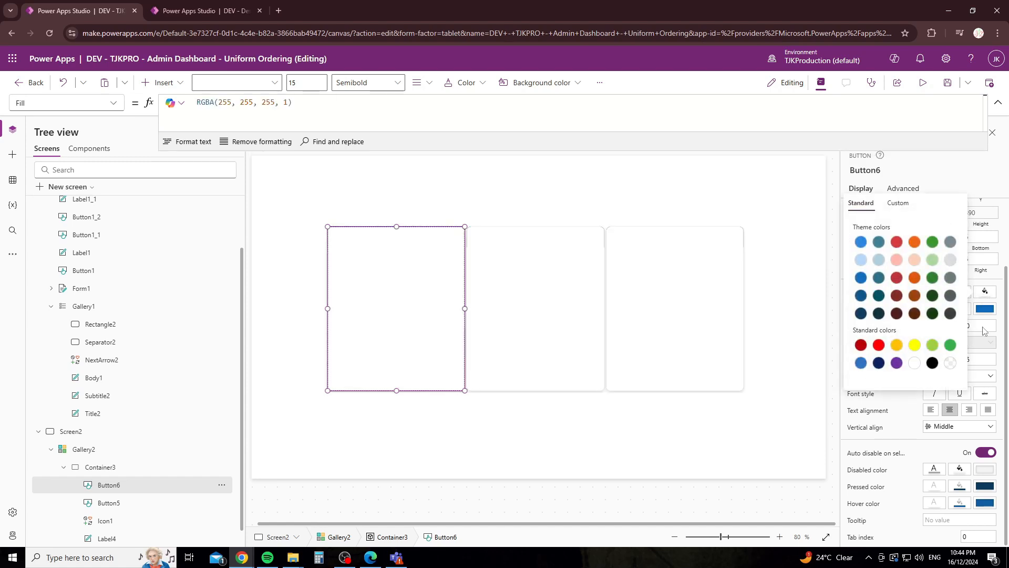
pyautogui.click(989, 286)
# Set the covering button's pressed fill and hover fill to the transparent palette colour, RGBA(0, 0, 0, 0).
pyautogui.click(959, 486)
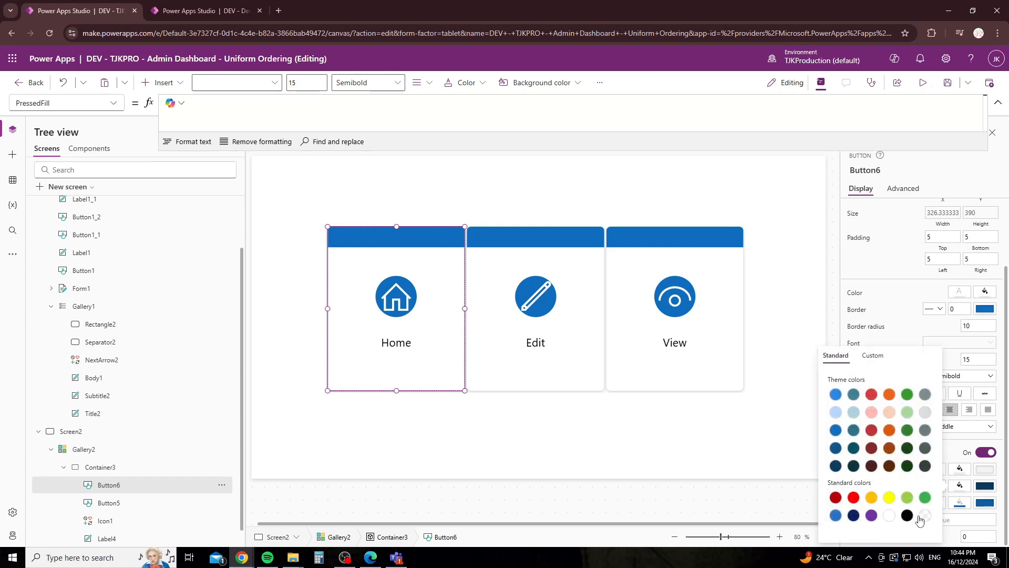
pyautogui.click(924, 515)
pyautogui.click(959, 503)
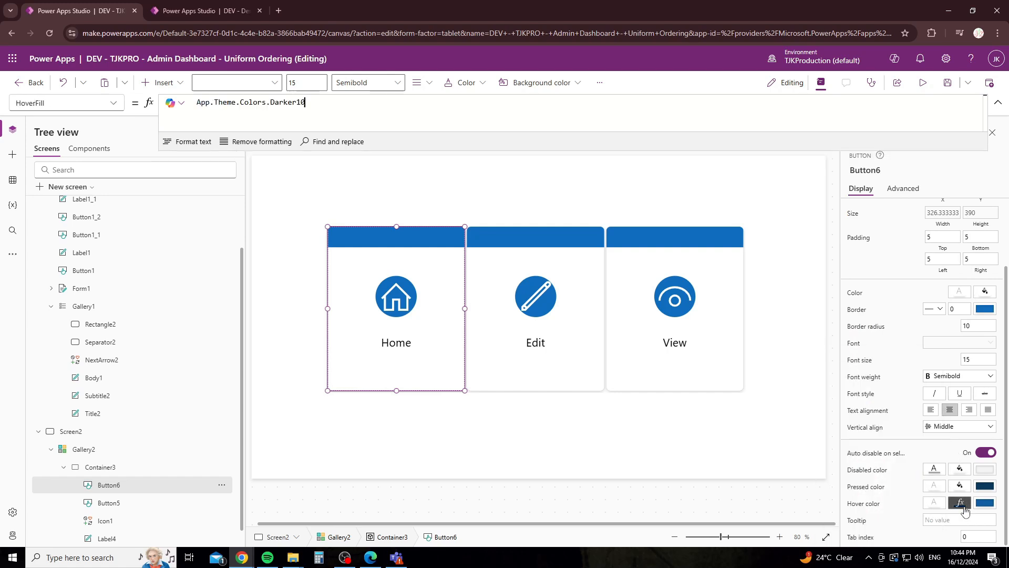
pyautogui.hotkey('ctrl', 'a')
pyautogui.press('BackSpace')
pyautogui.click(965, 509)
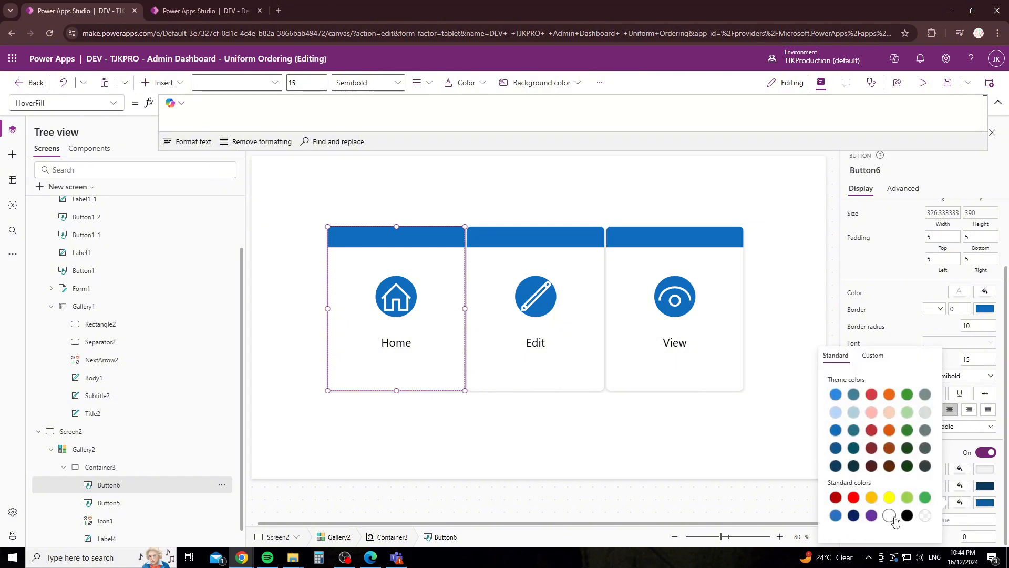
pyautogui.click(927, 517)
pyautogui.click(926, 517)
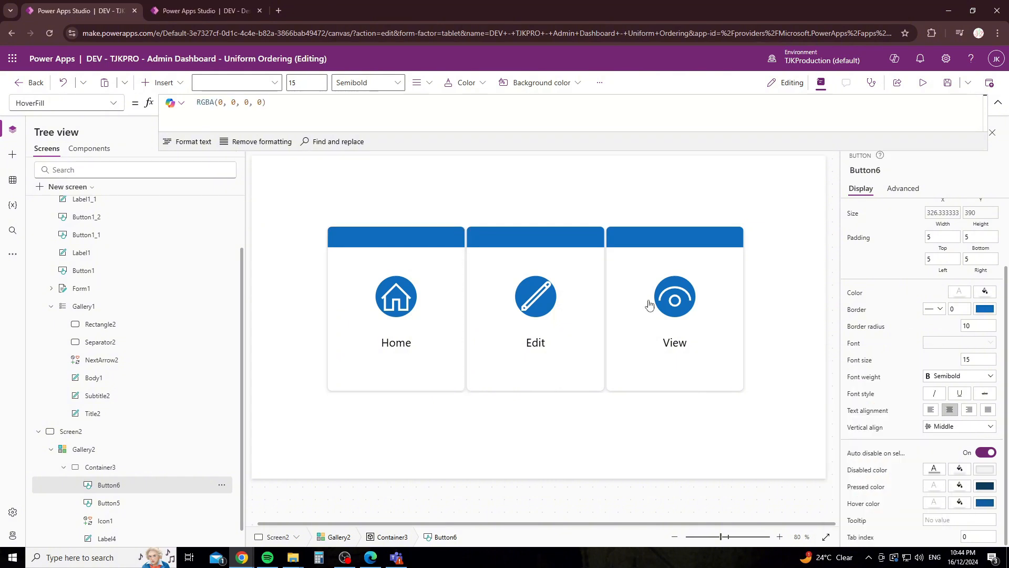
# Set the covering button's hover fill to light grey RGBA(214, 221, 224) with 20% opacity.
pyautogui.click(958, 505)
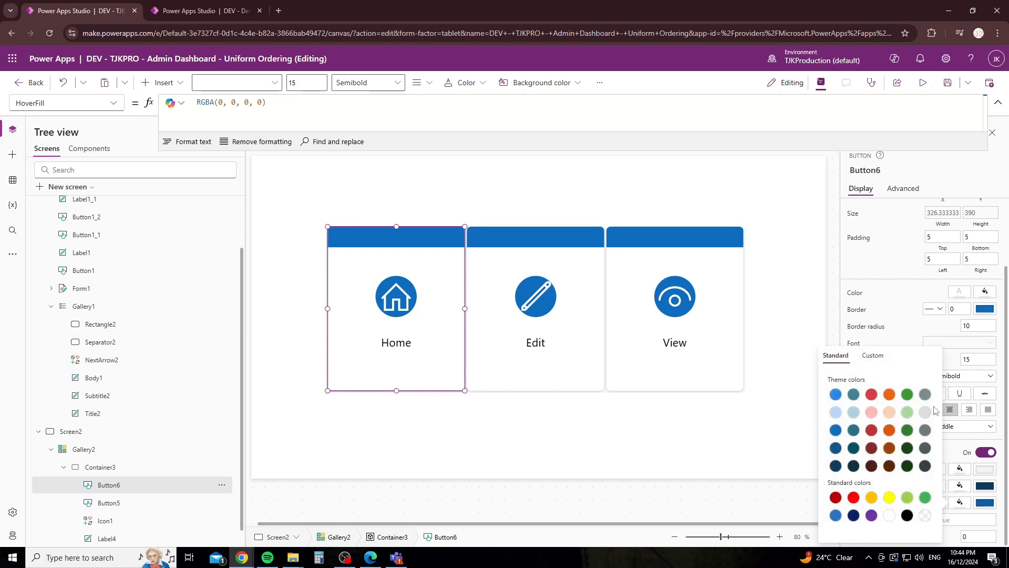
pyautogui.click(925, 412)
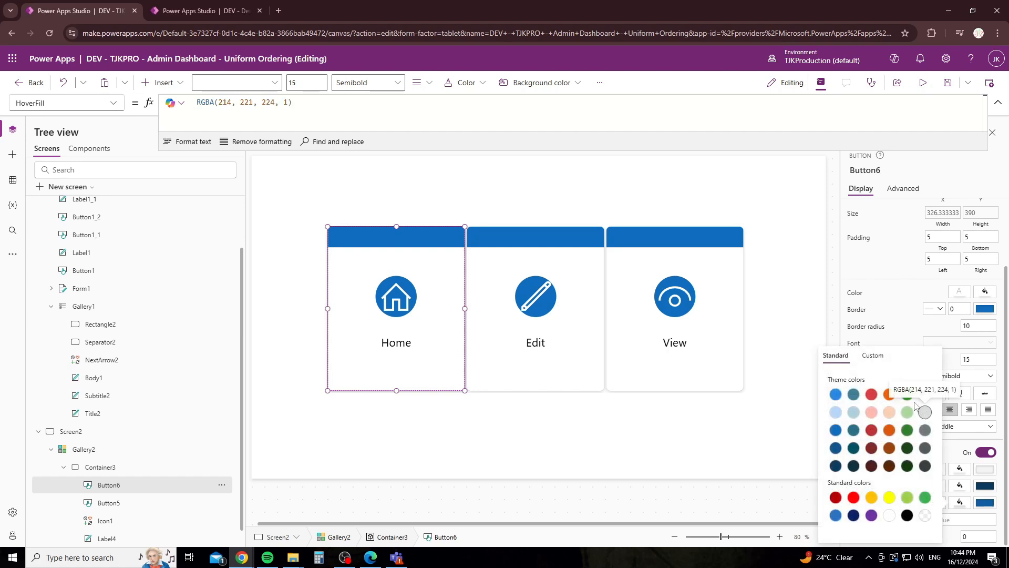
pyautogui.click(872, 356)
pyautogui.write('20')
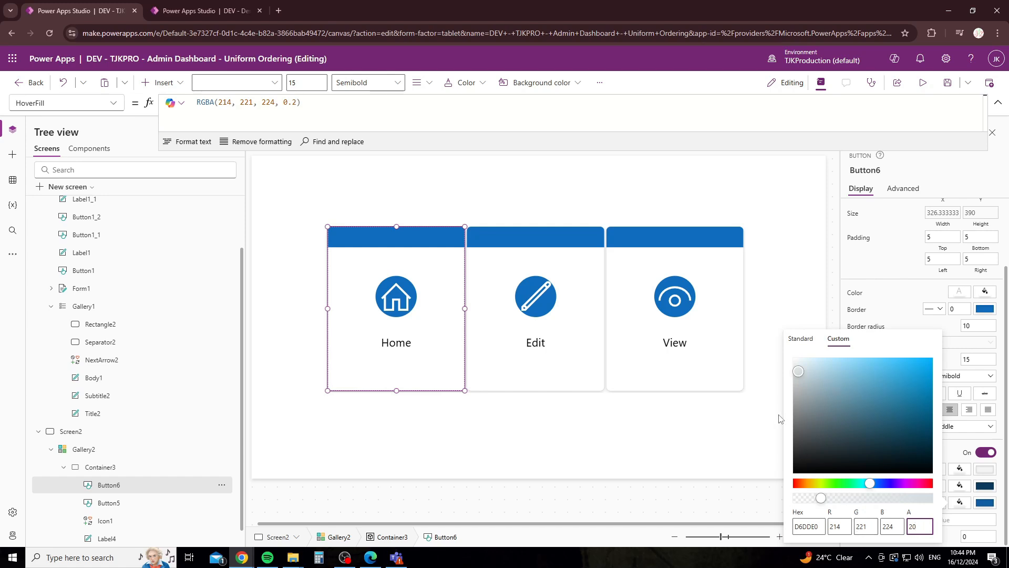
pyautogui.click(792, 290)
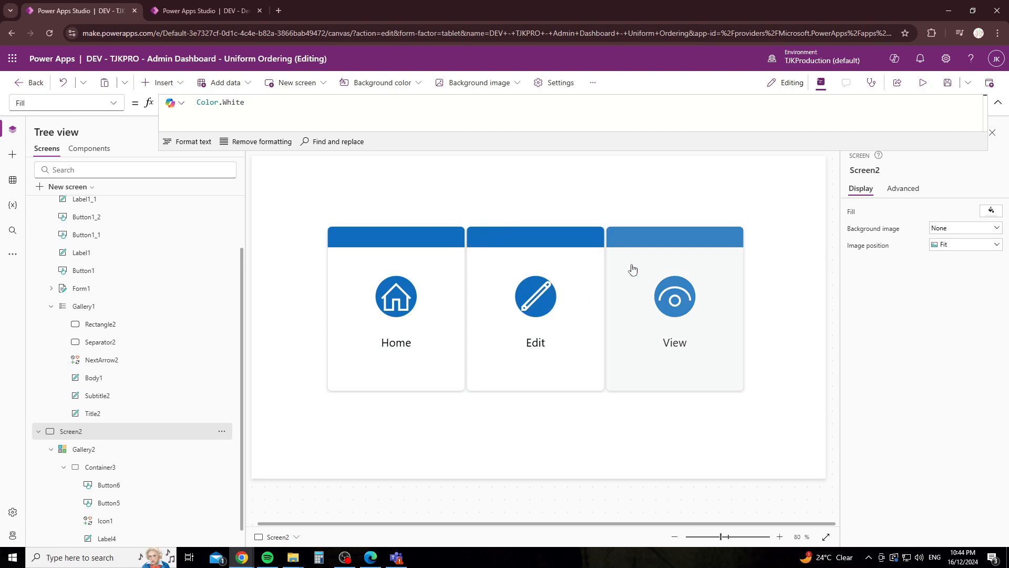
# Set the card gallery's transition effect to Pop.
pyautogui.click(607, 311)
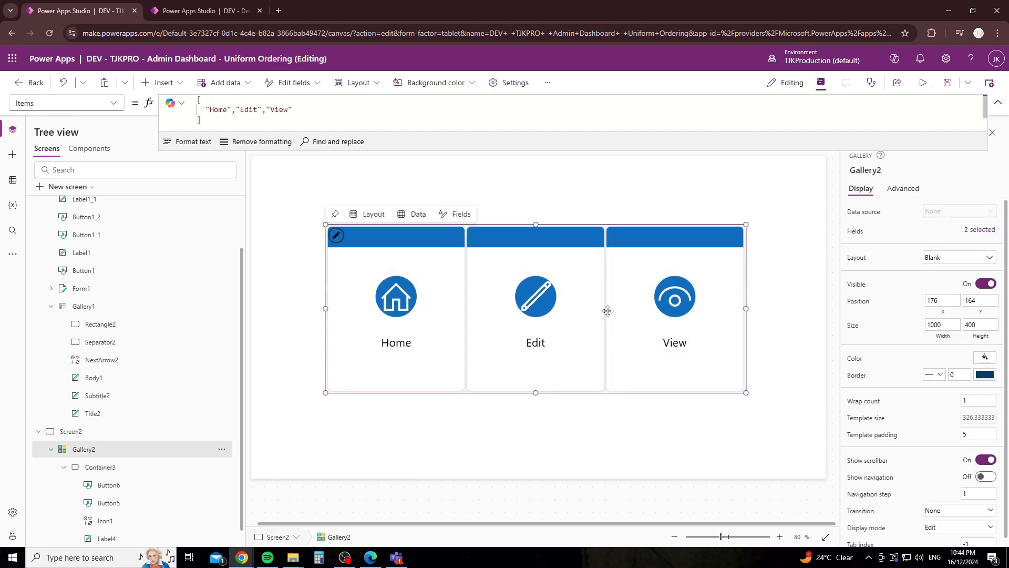
pyautogui.scroll(-1, 927, 486)
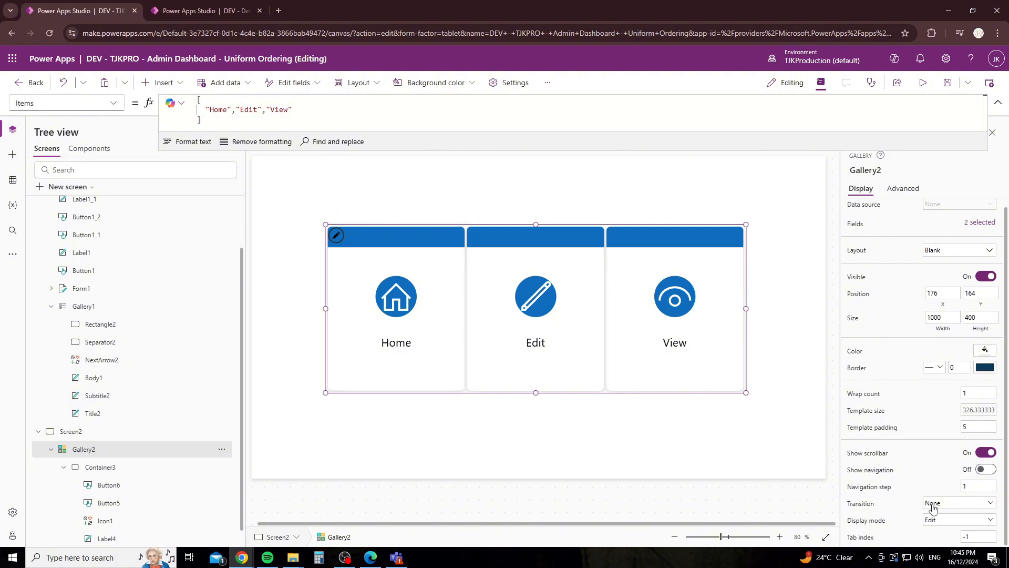
pyautogui.click(952, 506)
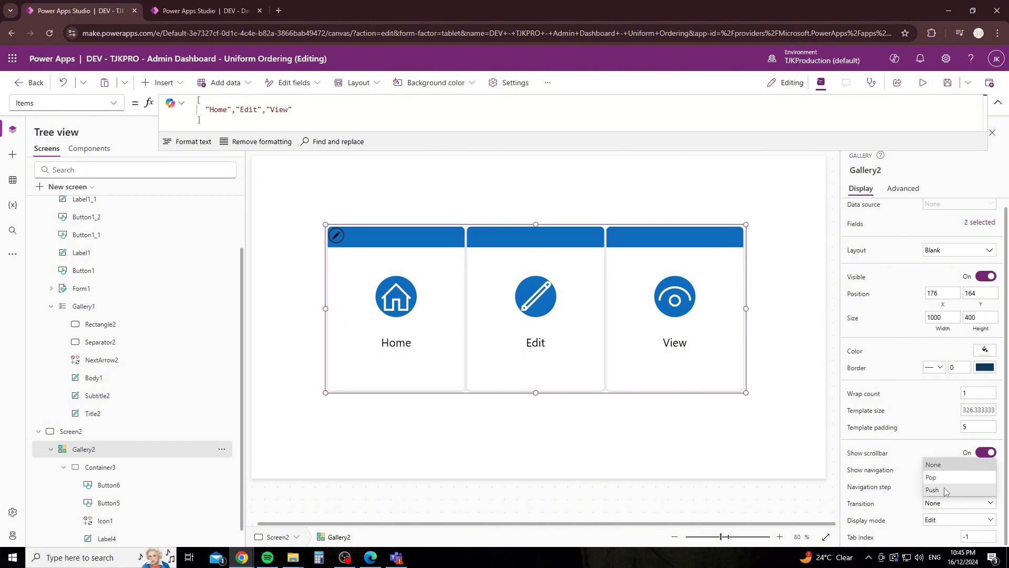
pyautogui.click(943, 479)
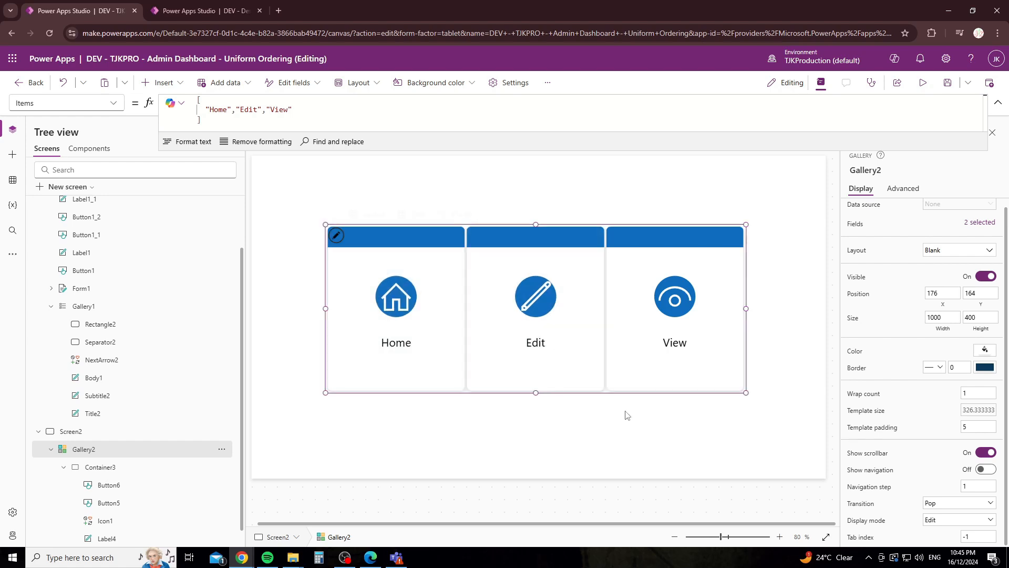
# Change the card gallery's transition effect to Push and try it on the Home card.
pyautogui.click(944, 507)
pyautogui.click(943, 509)
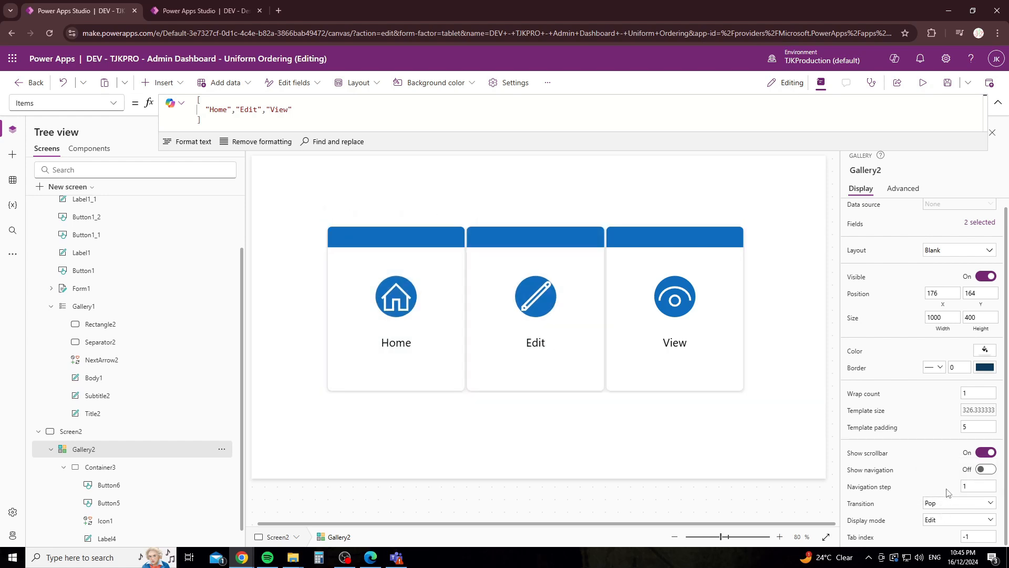
pyautogui.click(945, 504)
pyautogui.click(947, 488)
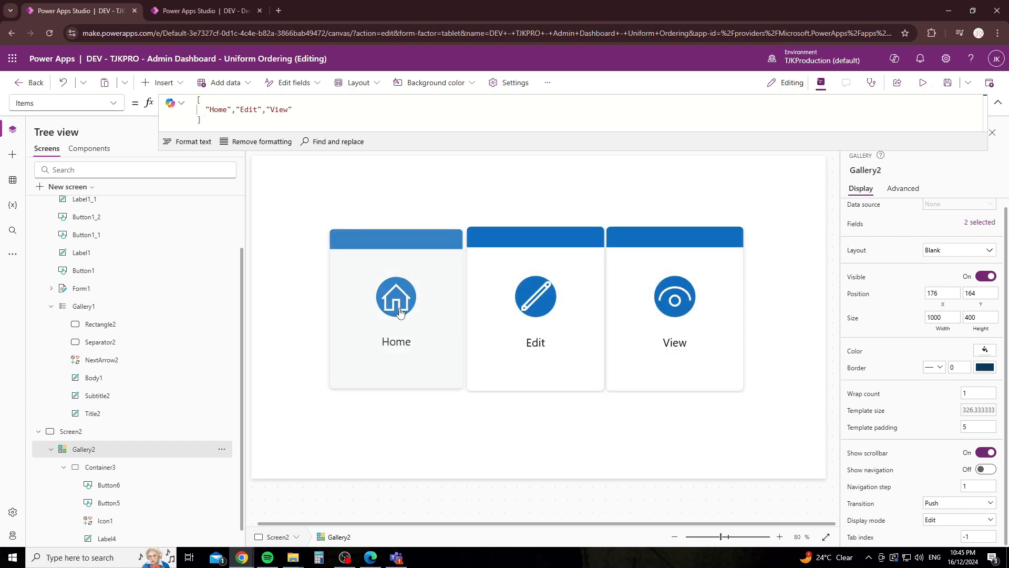
pyautogui.click(367, 264)
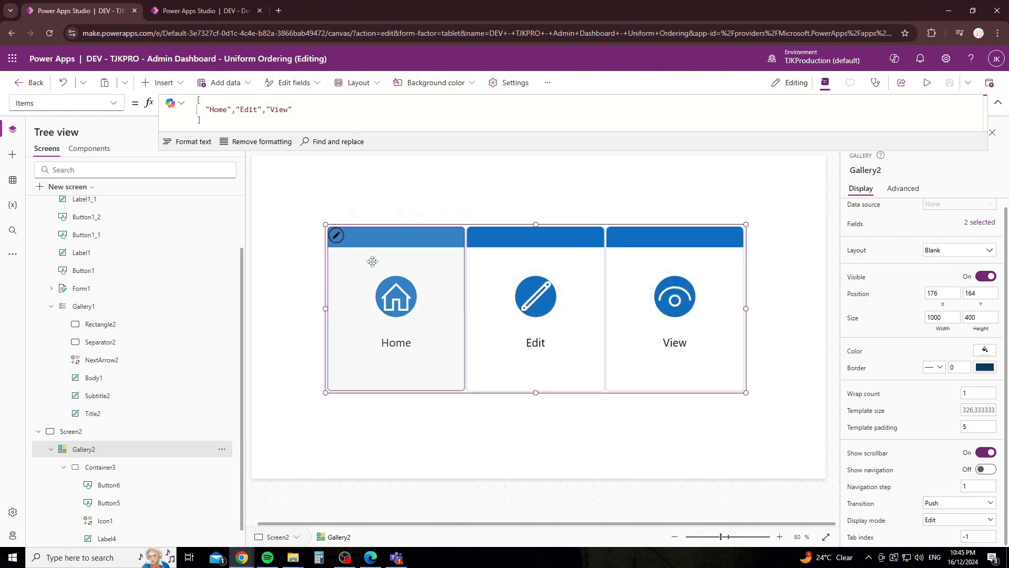
pyautogui.click(585, 203)
pyautogui.click(462, 297)
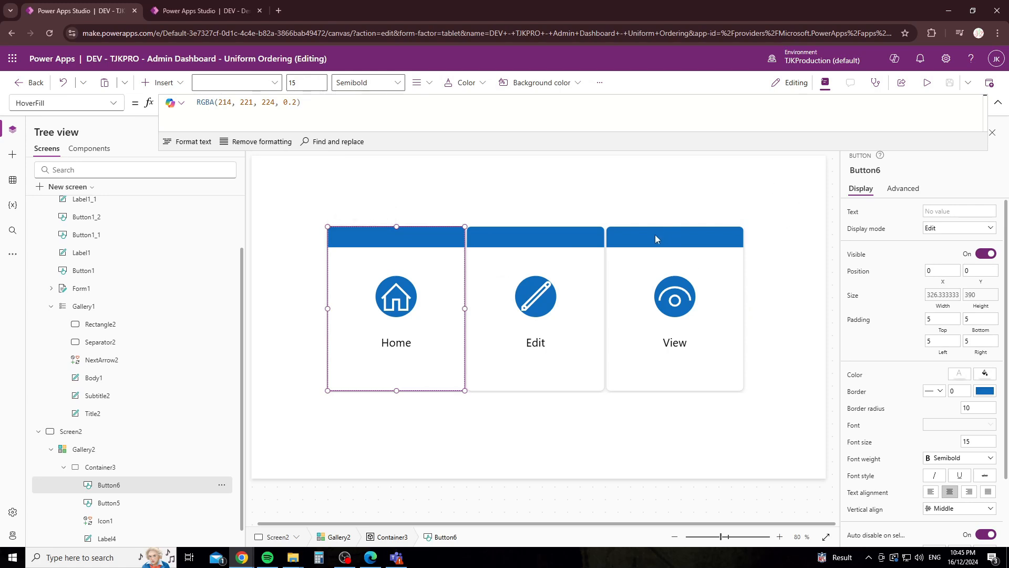
pyautogui.click(114, 103)
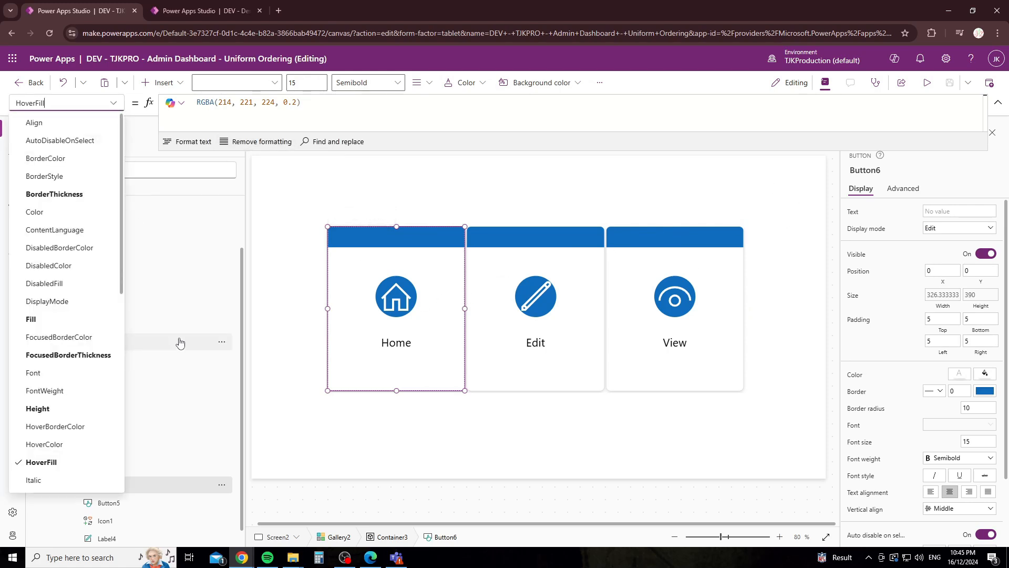
pyautogui.scroll(2, 189, 339)
pyautogui.click(268, 277)
pyautogui.click(266, 277)
# Rename Screen2 as "DEV - Home Screen" and move it above the forms testing screen in the screen order.
pyautogui.click(39, 225)
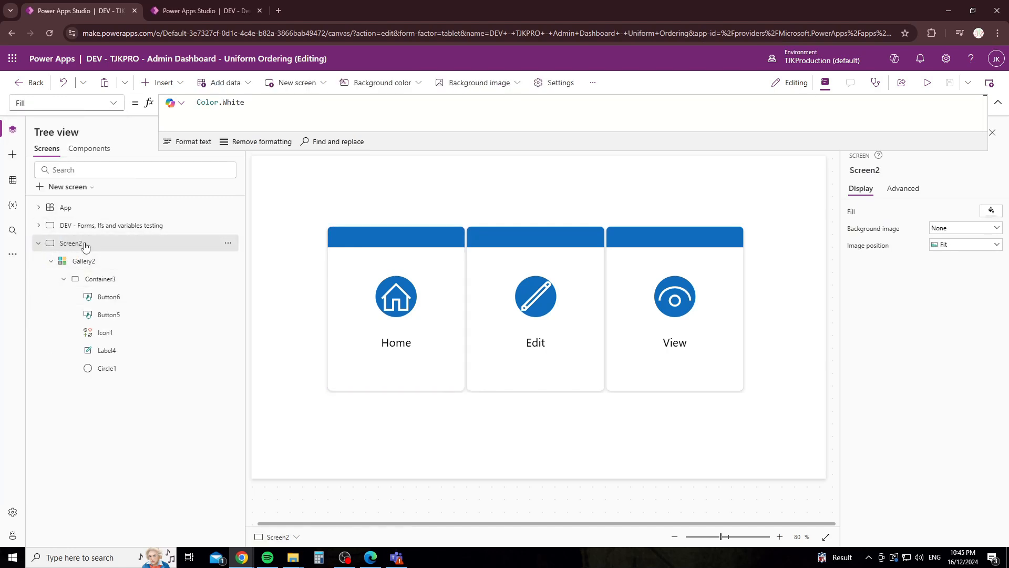
pyautogui.doubleClick(85, 245)
pyautogui.write('DEV - Home')
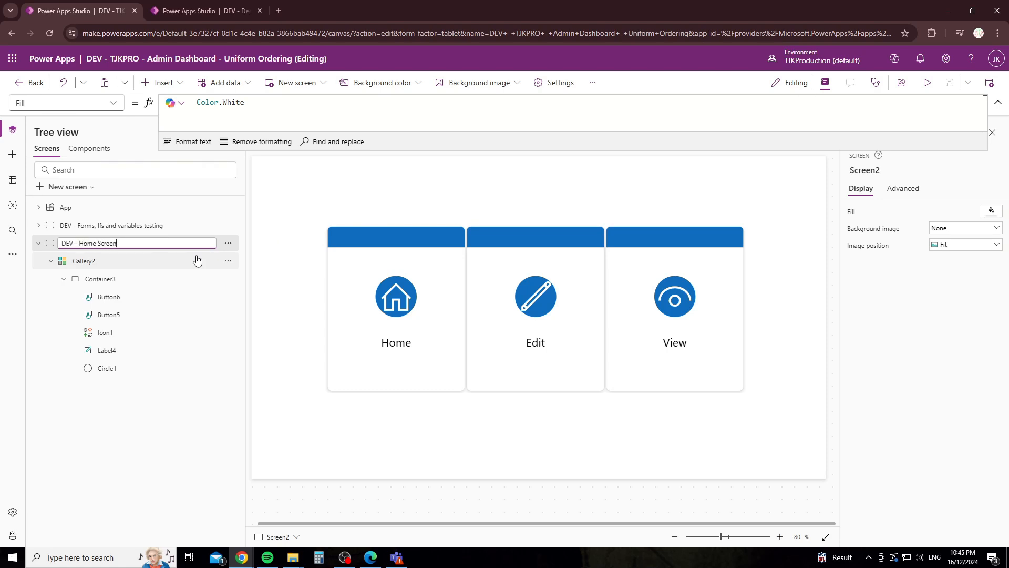
pyautogui.click(293, 255)
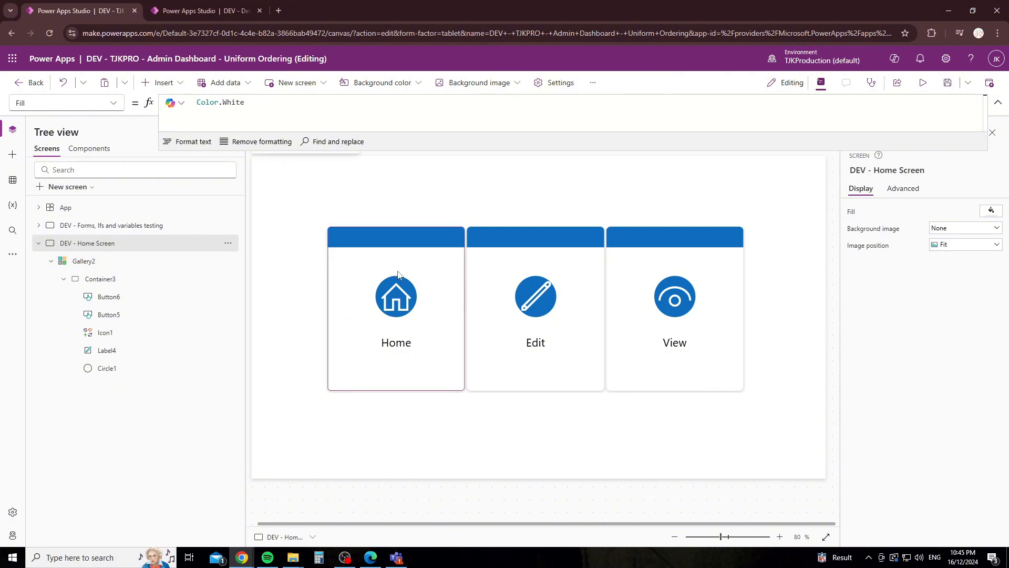
pyautogui.click(228, 243)
pyautogui.click(221, 248)
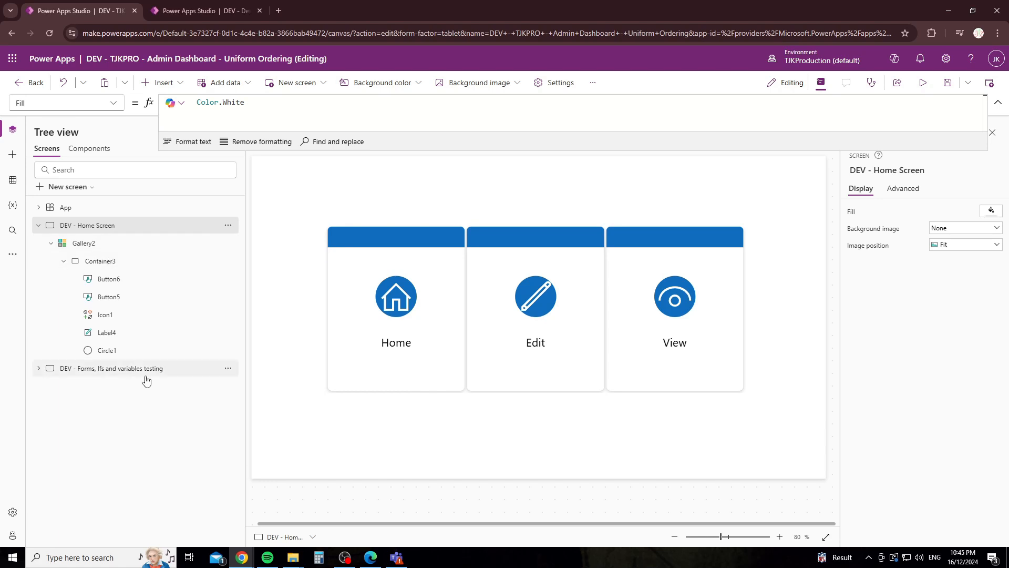
# Clear the default OnSelect formula of the covering button in the gallery card.
pyautogui.click(393, 266)
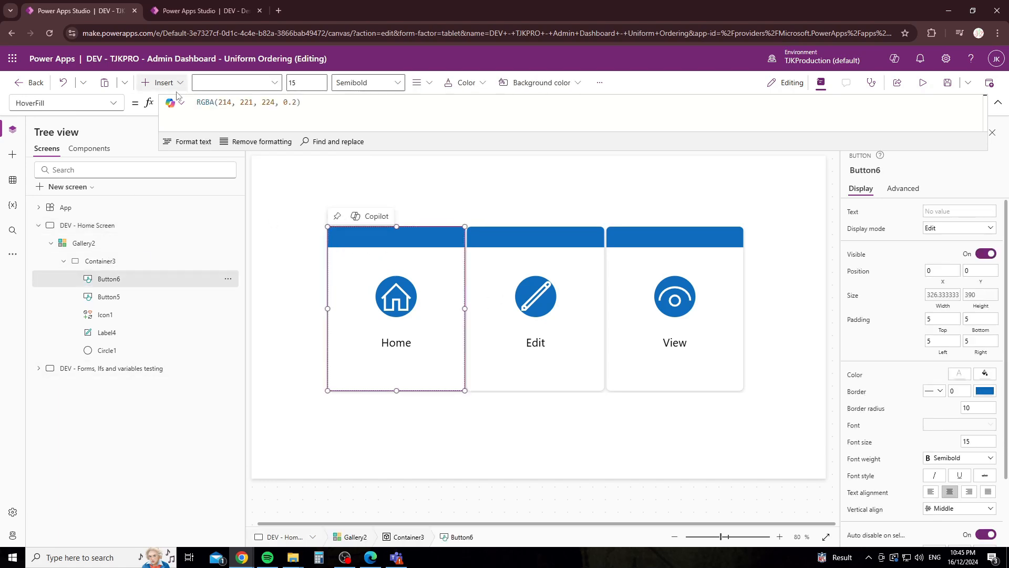
pyautogui.click(113, 102)
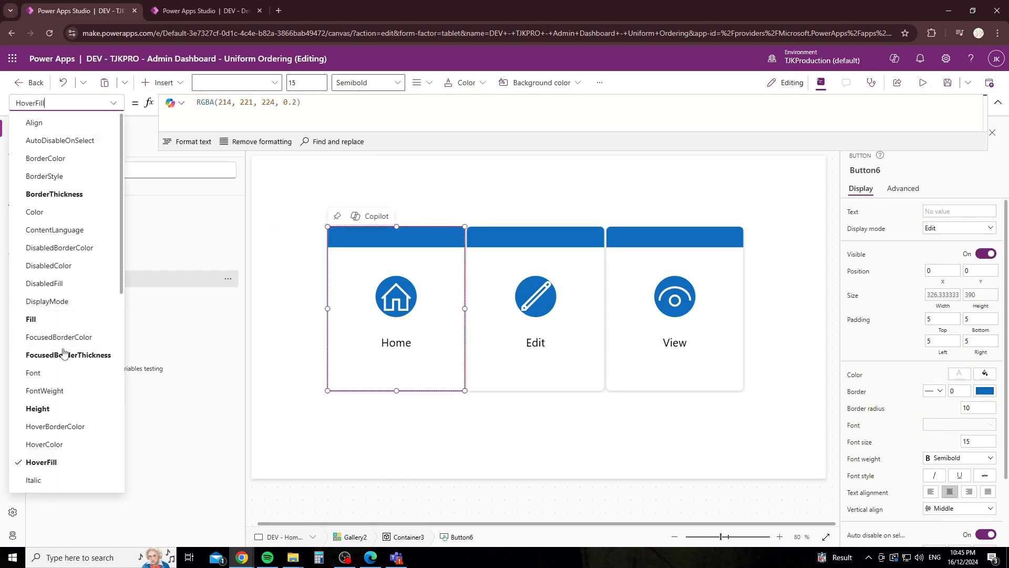
pyautogui.scroll(-3, 63, 415)
pyautogui.click(48, 339)
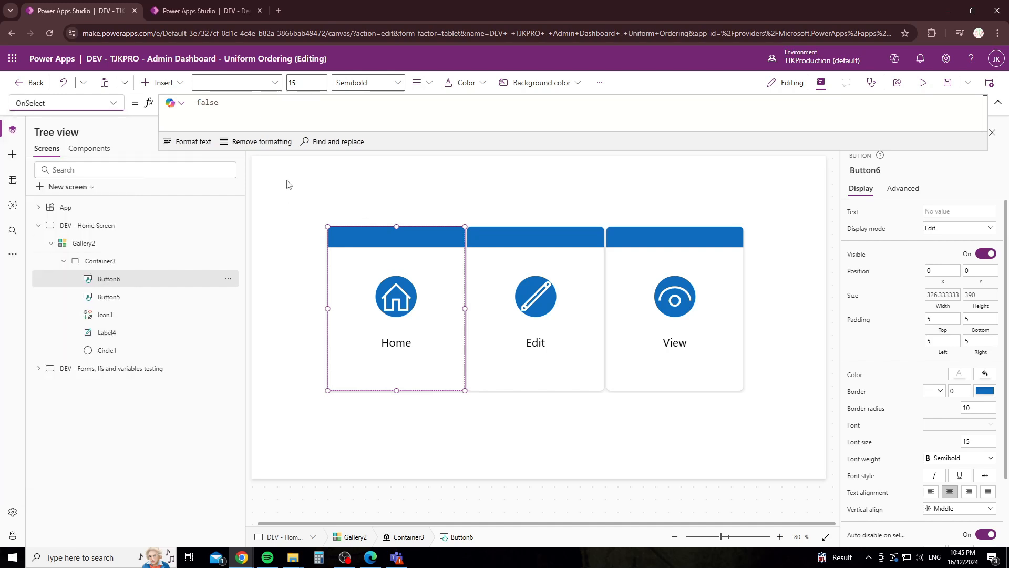
pyautogui.click(276, 103)
pyautogui.hotkey('ctrl', 'a')
pyautogui.press('BackSpace')
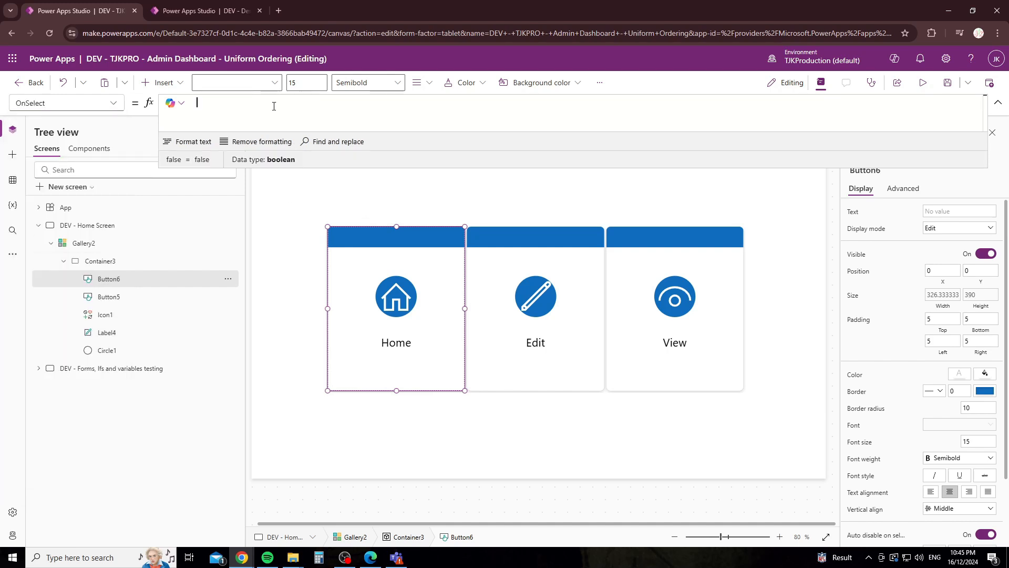
# Enter the covering button's OnSelect formula If(ThisItem.Value="Edit",Navigate('DEV - Forms, Ifs and variables testing')).
pyautogui.write('if(')
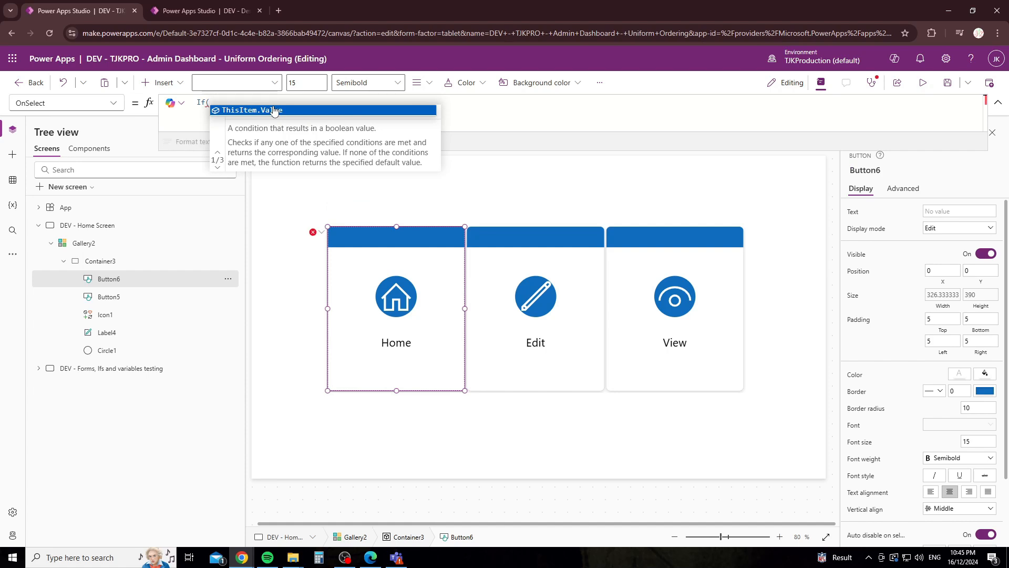
pyautogui.click(274, 110)
pyautogui.write('="E')
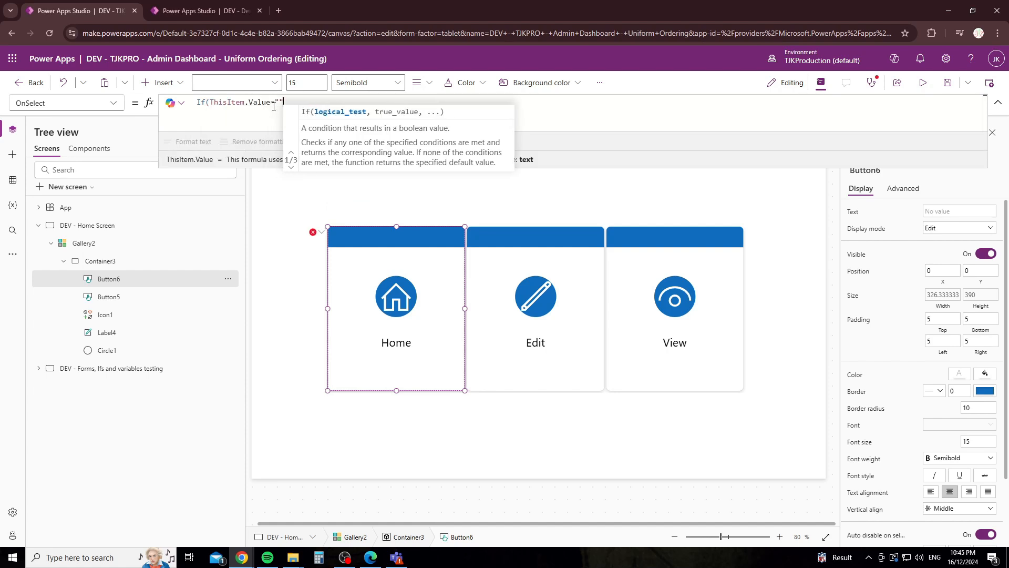
pyautogui.write('dit",')
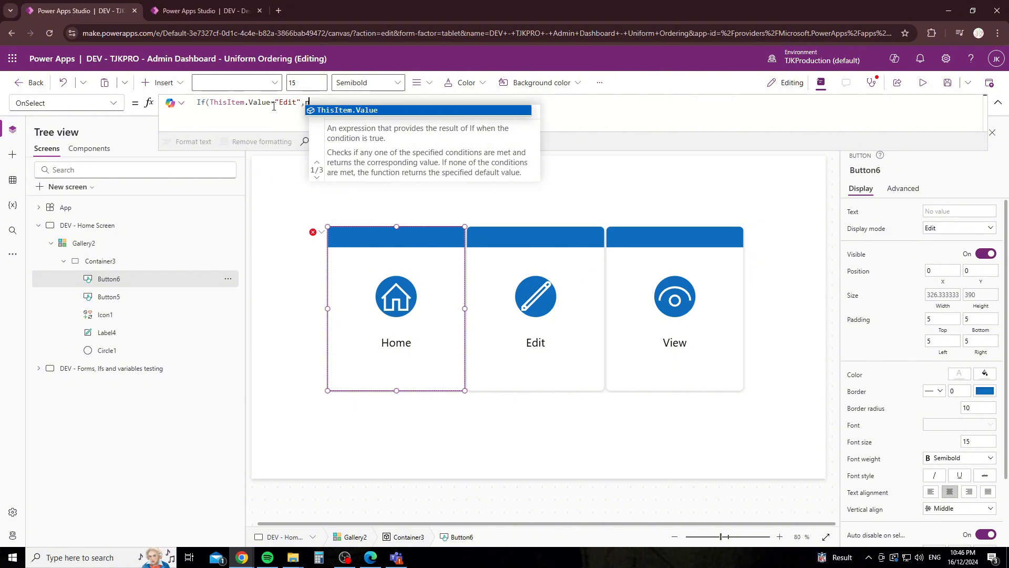
pyautogui.write('Navigate')
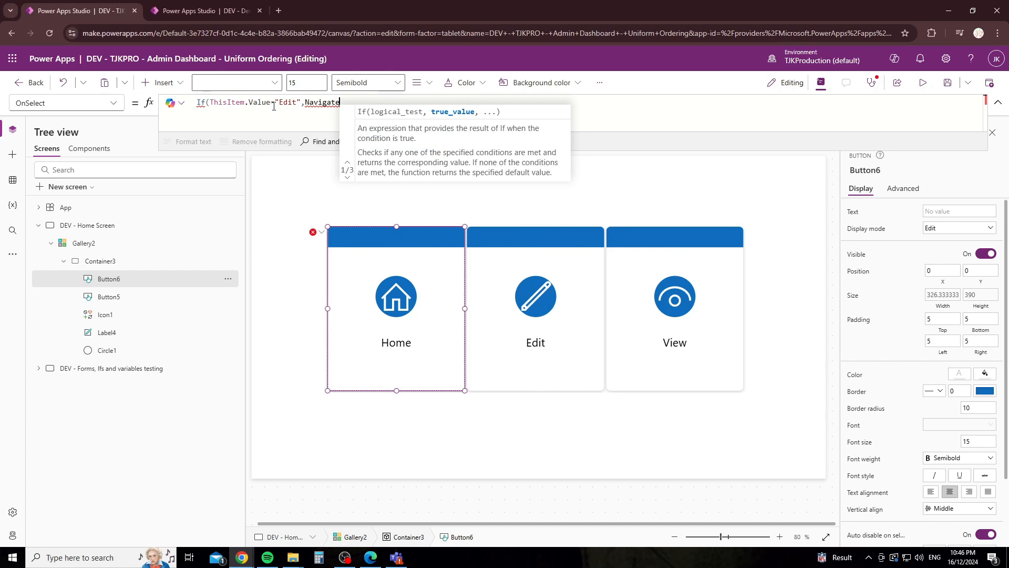
pyautogui.write('(')
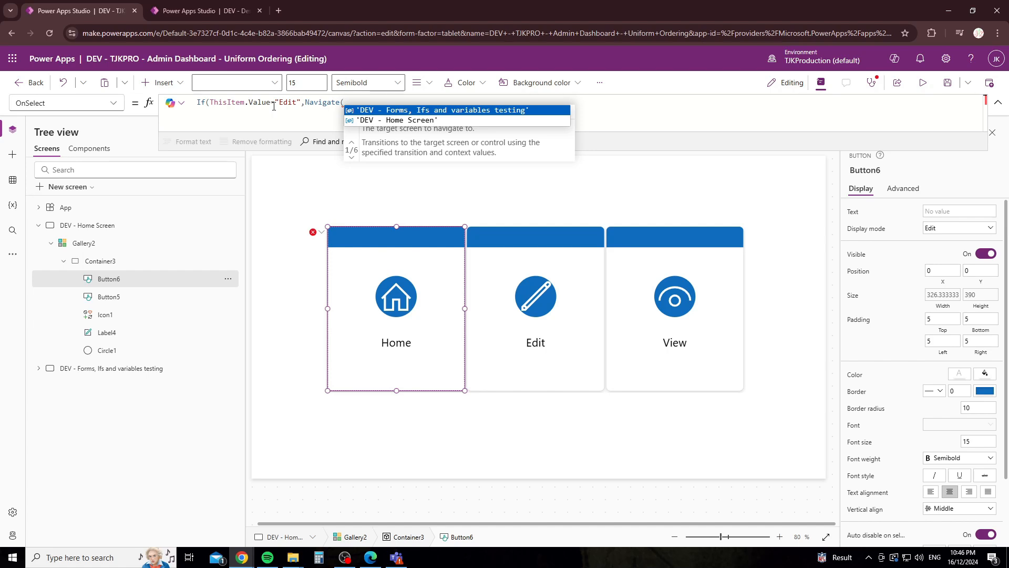
pyautogui.press('Tab')
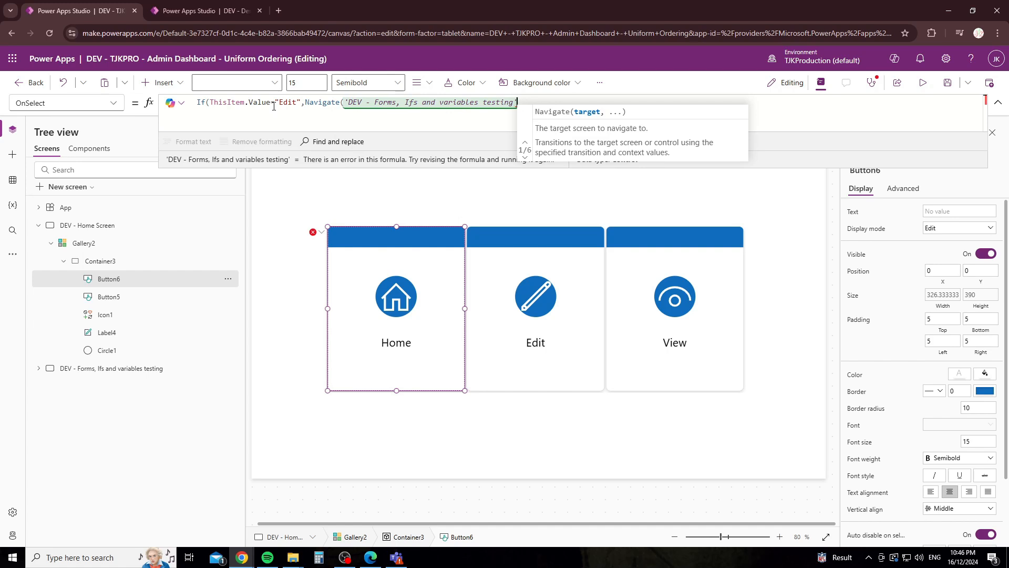
pyautogui.write(')')
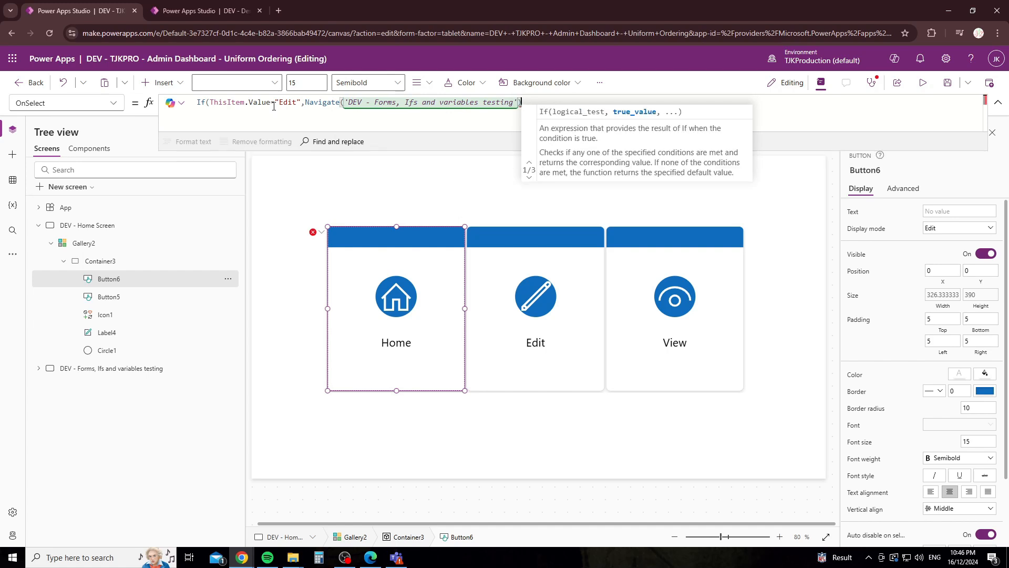
pyautogui.write(')')
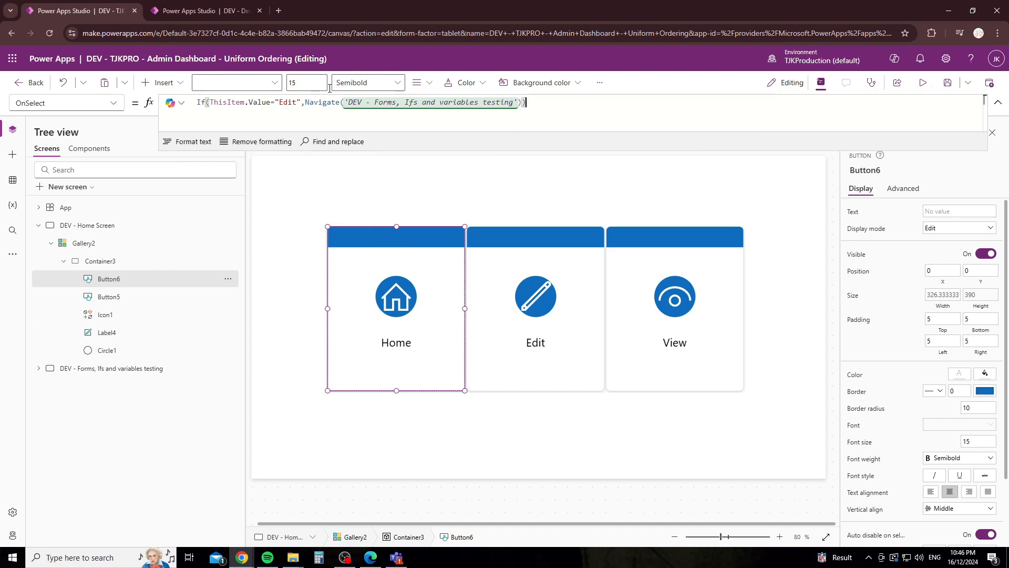
# Preview the app and test the navigation from the Edit card.
pyautogui.click(923, 82)
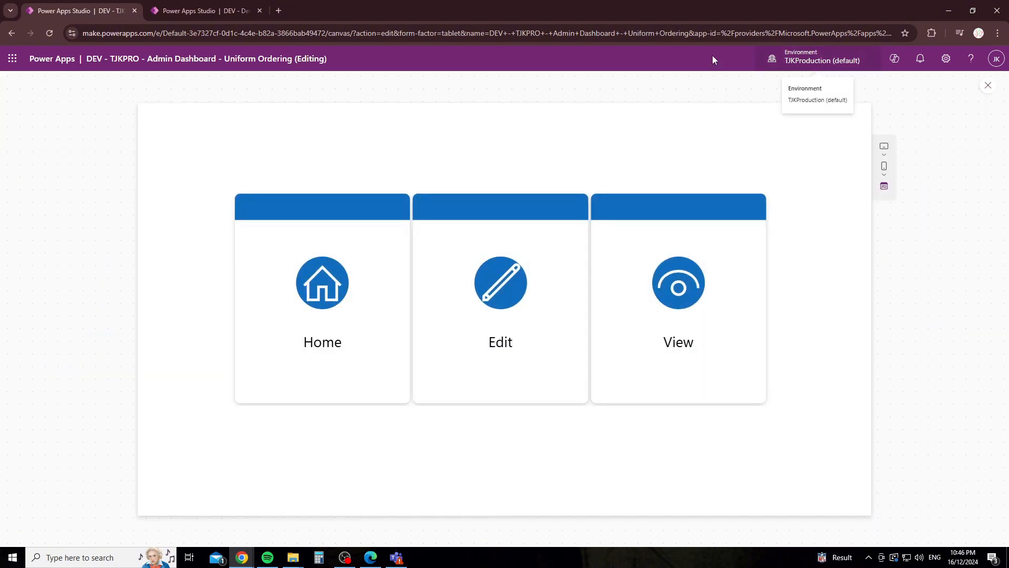
pyautogui.click(467, 302)
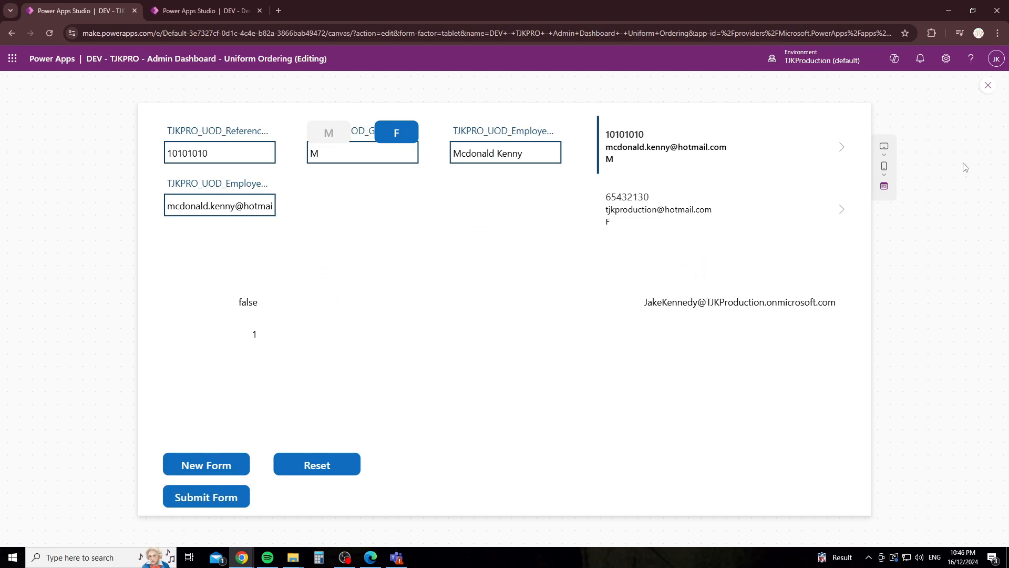
# Exit the preview, duplicate the Reset button on the forms testing screen and place the copy at about X 698, Y 672.
pyautogui.click(988, 87)
pyautogui.click(630, 348)
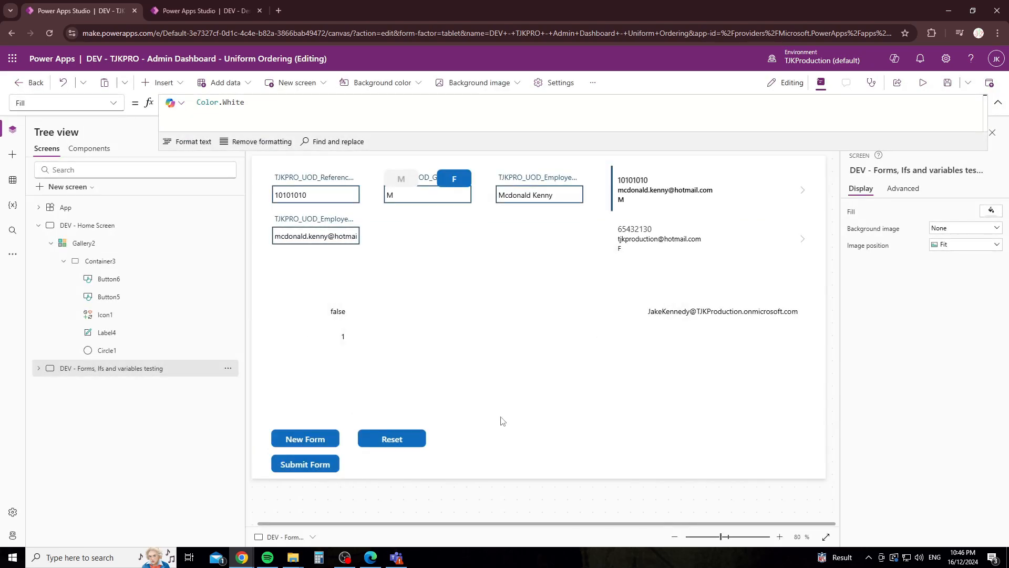
pyautogui.click(410, 443)
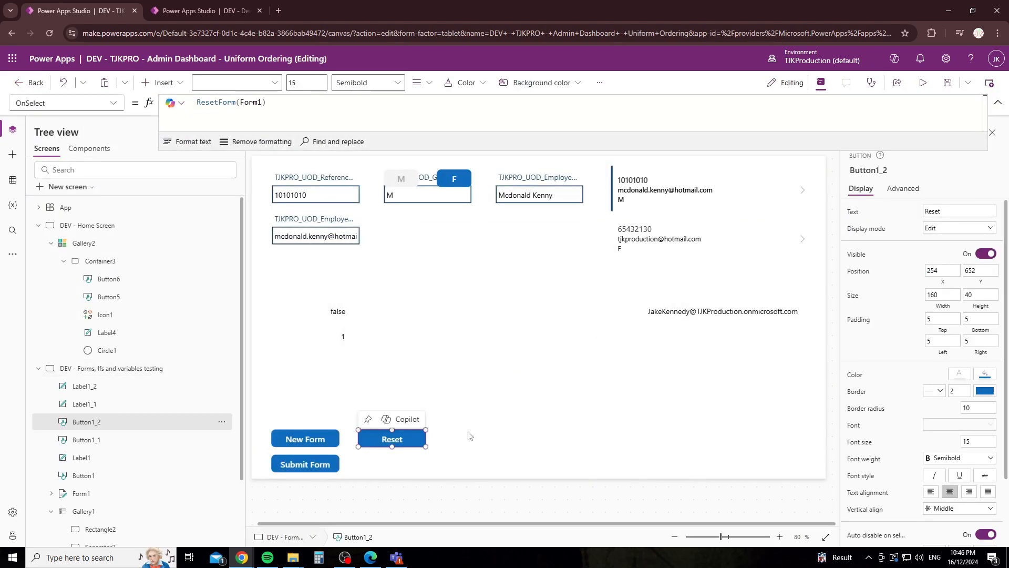
pyautogui.click(541, 405)
pyautogui.hotkey('ctrl', 'v')
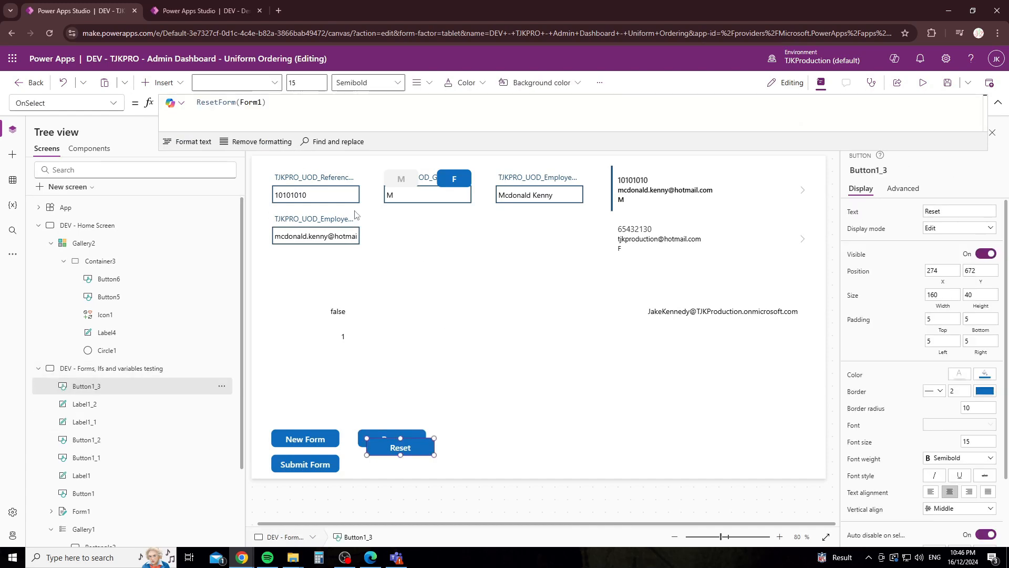
pyautogui.moveTo(400, 448); pyautogui.dragTo(603, 443)
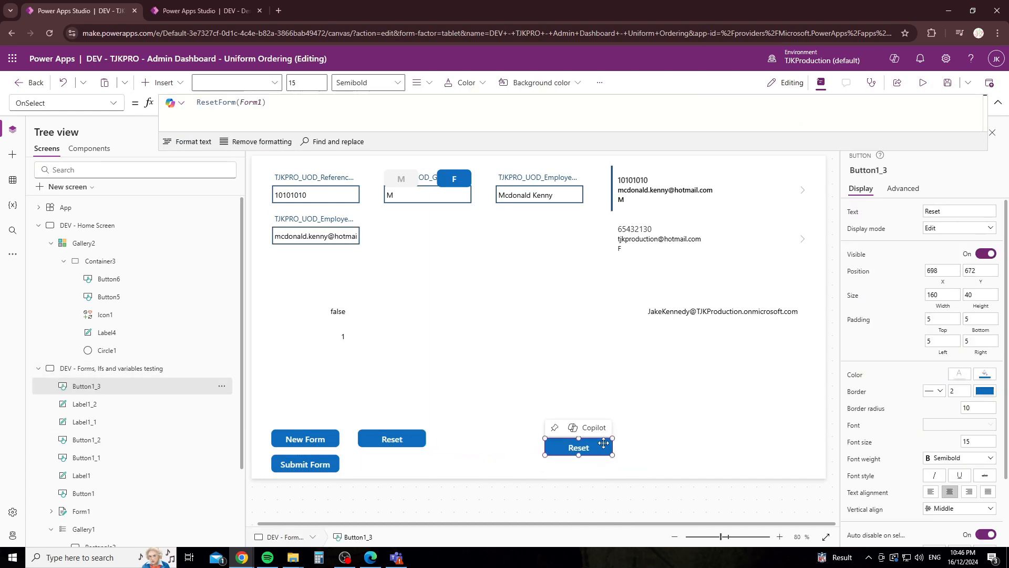
# Replace the duplicated button's OnSelect formula with Back().
pyautogui.click(281, 119)
pyautogui.hotkey('ctrl', 'a')
pyautogui.press('BackSpace')
pyautogui.write('Bac')
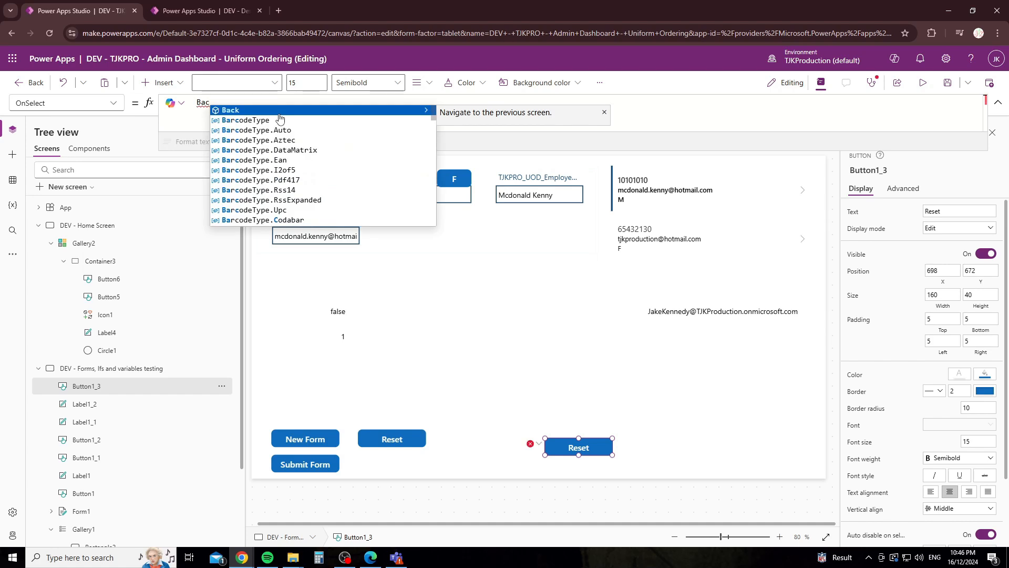
pyautogui.click(280, 114)
pyautogui.click(672, 387)
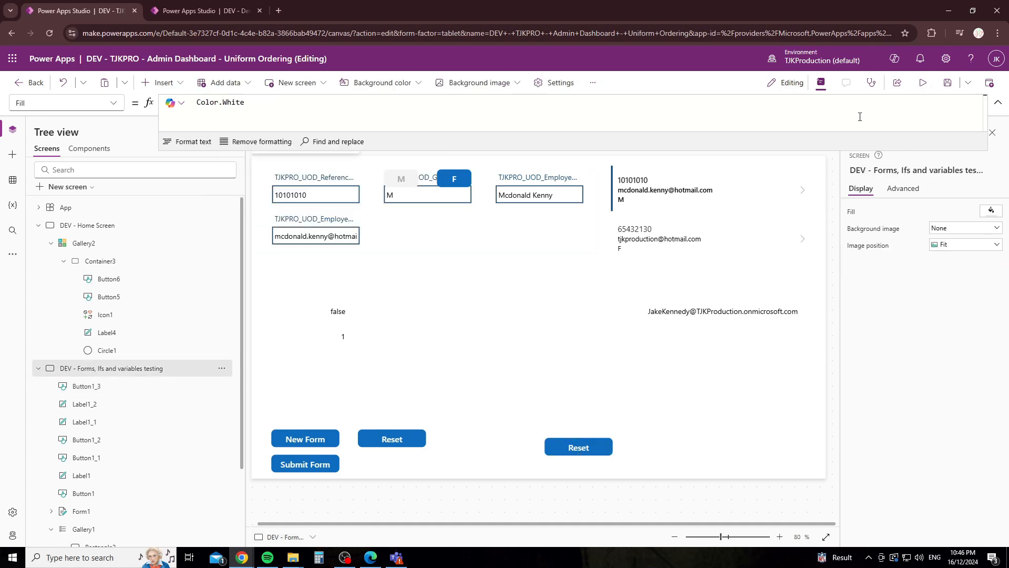
# Change the duplicated button's text to "Back".
pyautogui.click(586, 449)
pyautogui.moveTo(943, 211); pyautogui.dragTo(811, 232)
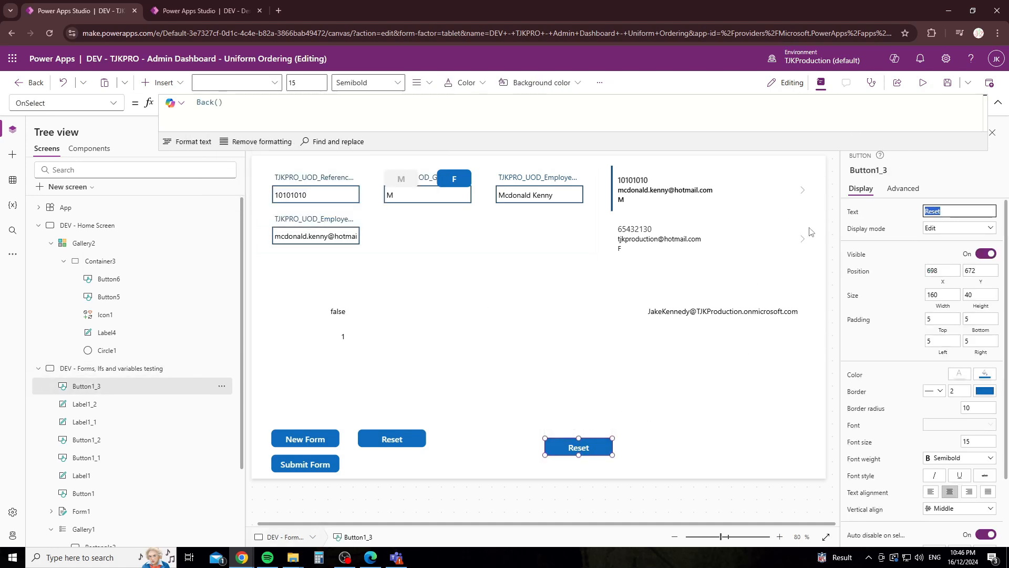
pyautogui.write('Back')
pyautogui.click(780, 391)
# Preview the app, test moving between the forms screen and home screen with the Back button and Edit card, and exit the preview.
pyautogui.click(922, 82)
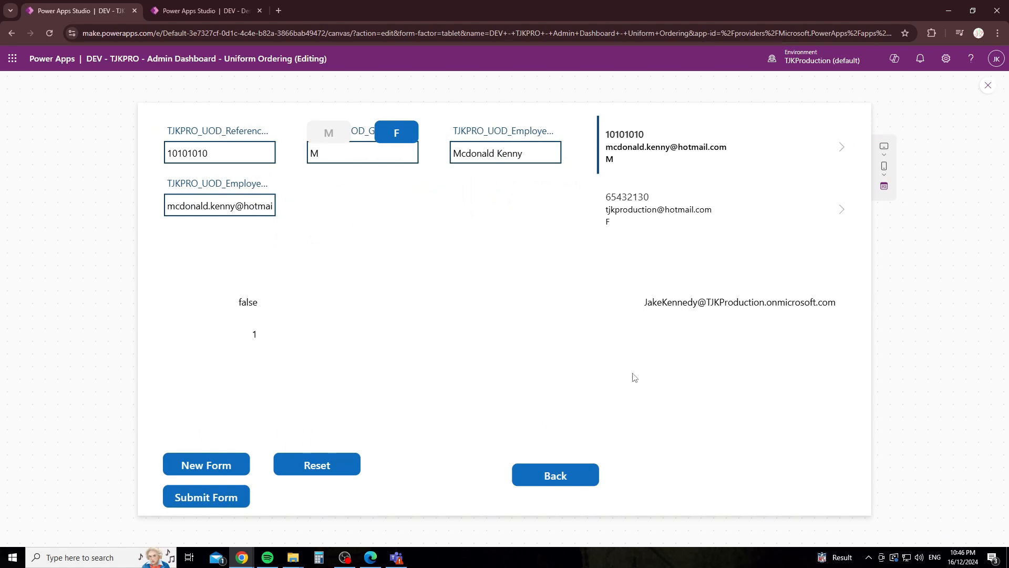
pyautogui.click(581, 470)
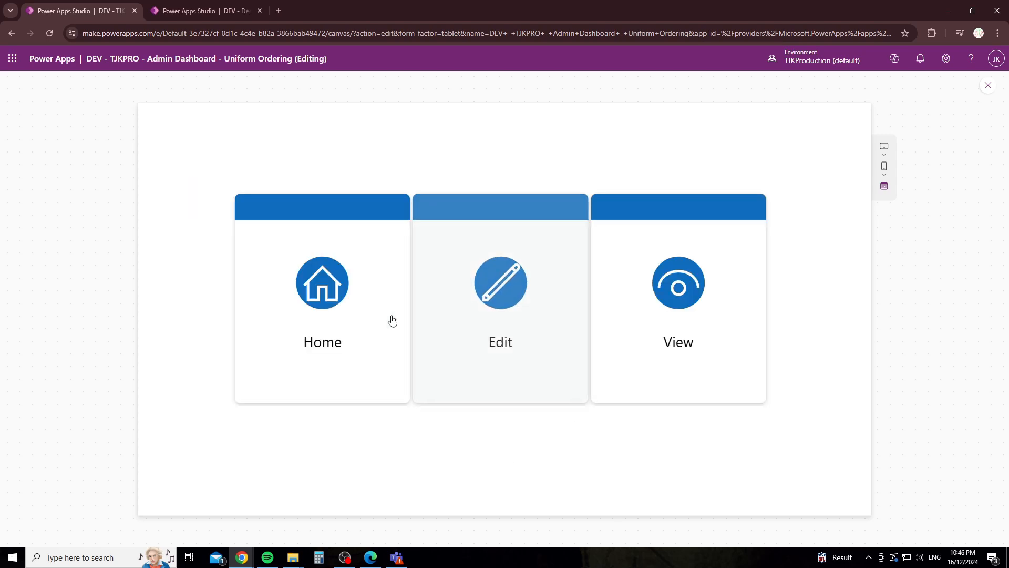
pyautogui.click(502, 299)
pyautogui.click(581, 474)
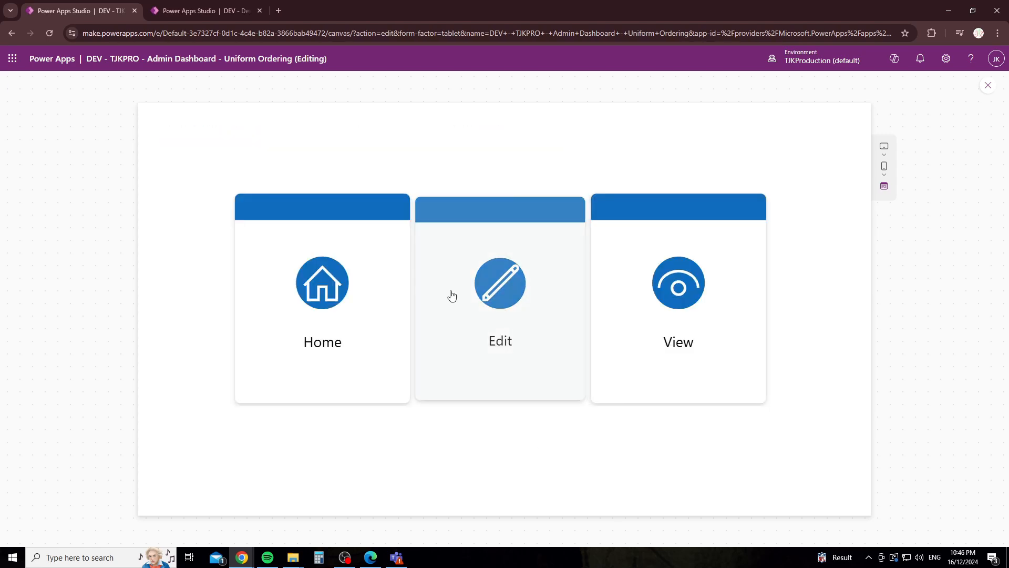
pyautogui.click(452, 297)
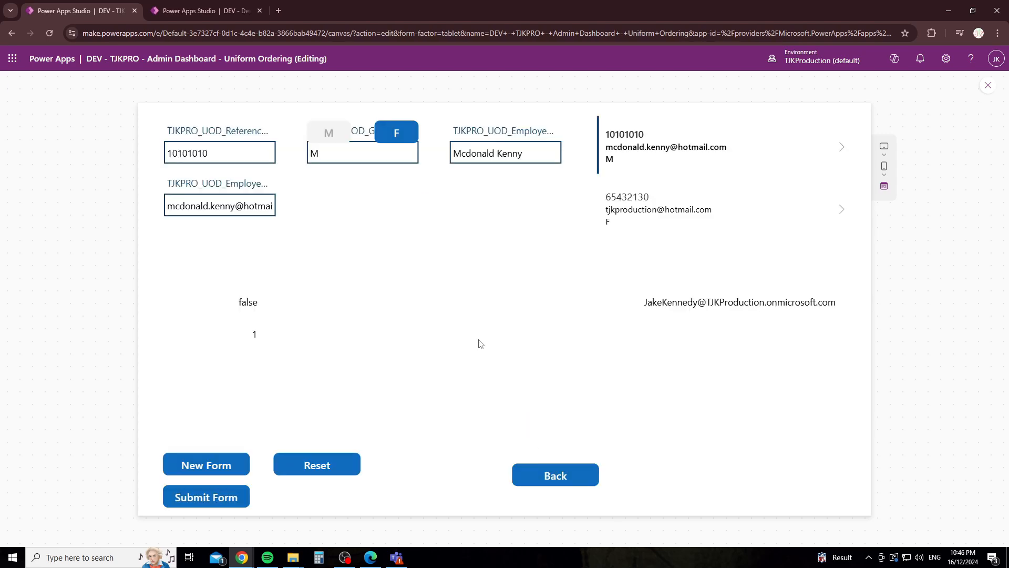
pyautogui.click(988, 86)
pyautogui.click(623, 342)
# Replace the Back button's OnSelect formula with Navigate('DEV - Home Screen').
pyautogui.click(592, 448)
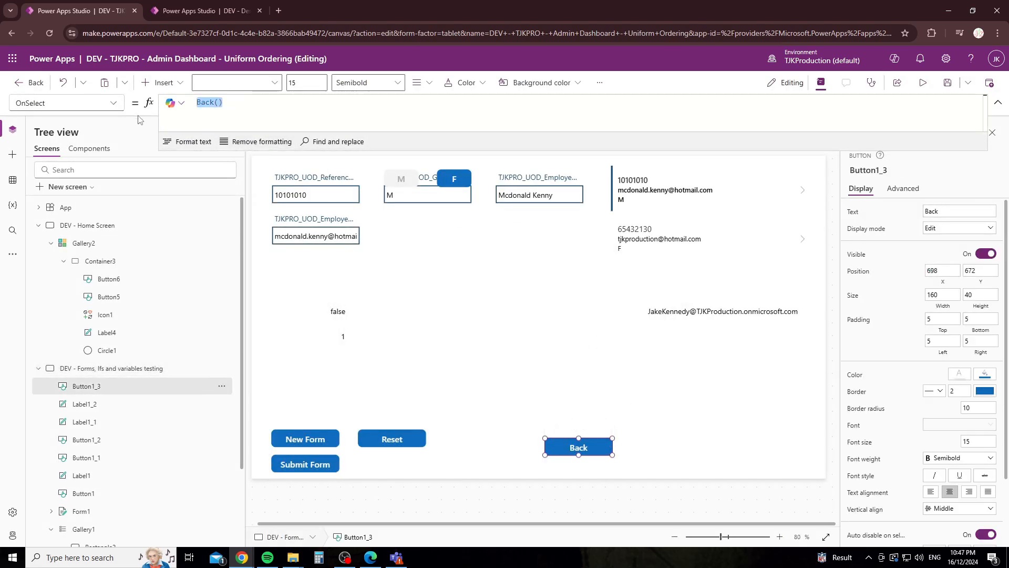
pyautogui.write('Navigate(')
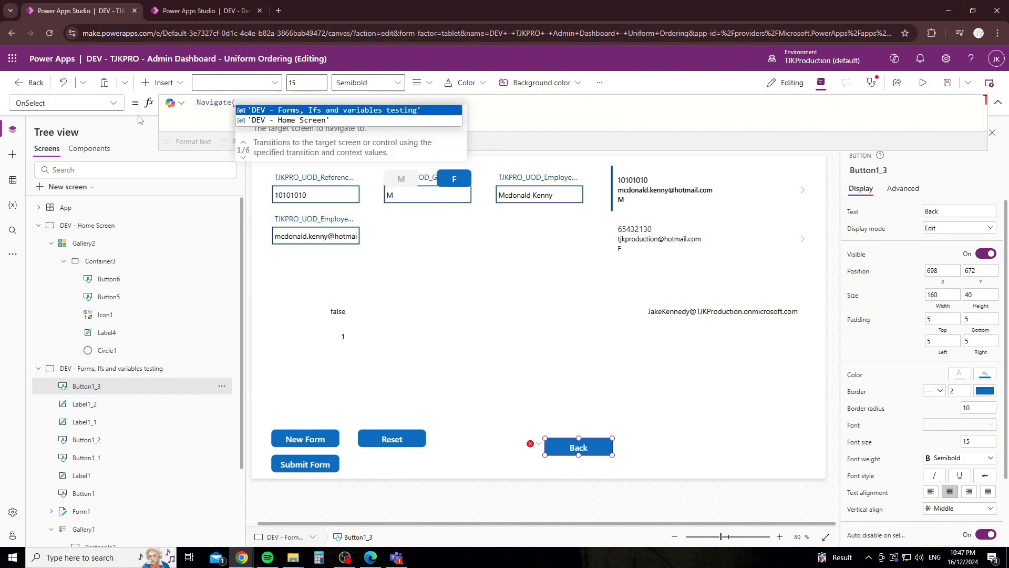
pyautogui.press('Down')
pyautogui.press('Tab')
pyautogui.write(')')
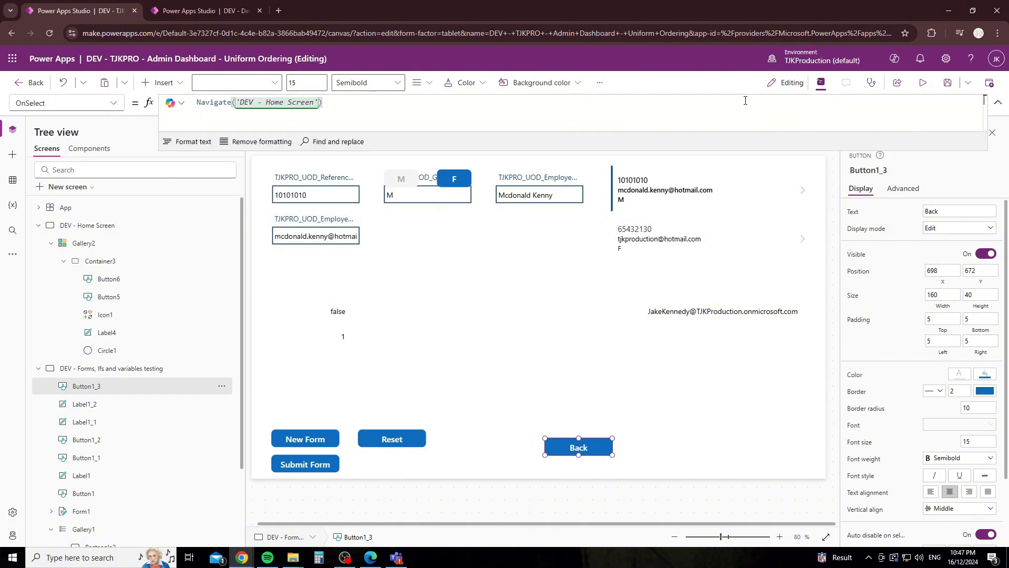
# Preview the app to test the Back button's direct navigation to the home screen and the Edit card, and exit the preview.
pyautogui.click(923, 83)
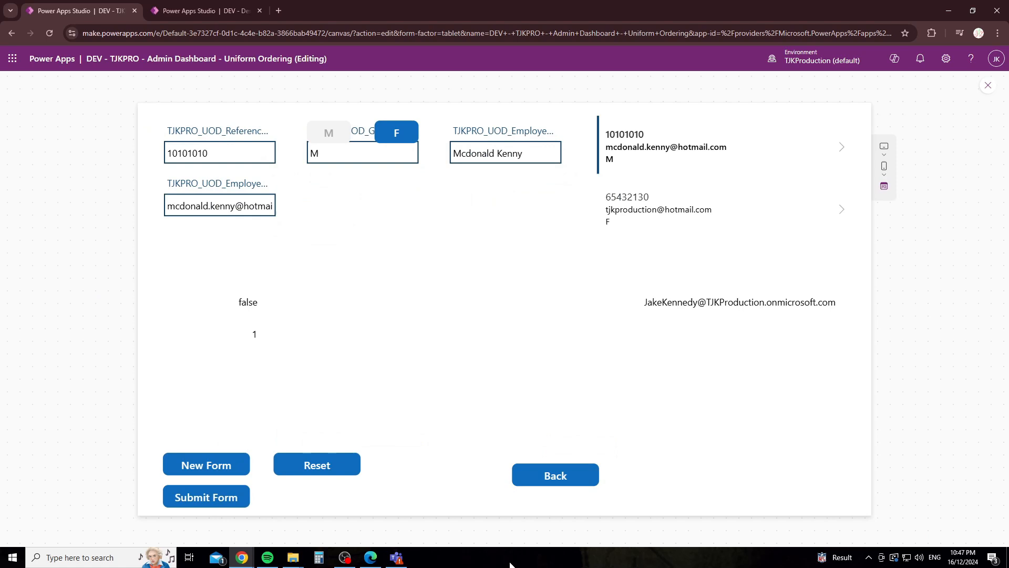
pyautogui.click(554, 483)
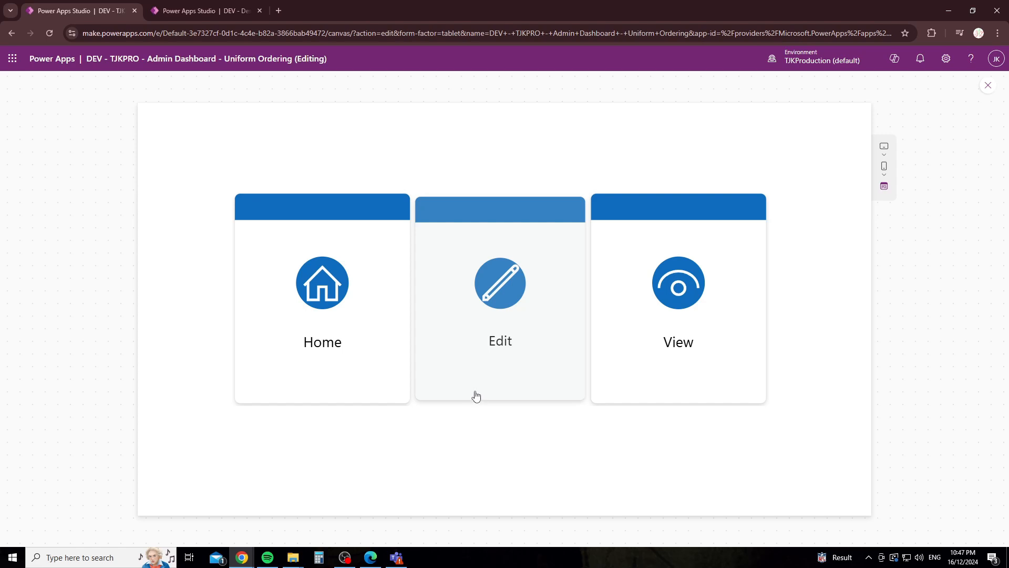
pyautogui.click(498, 356)
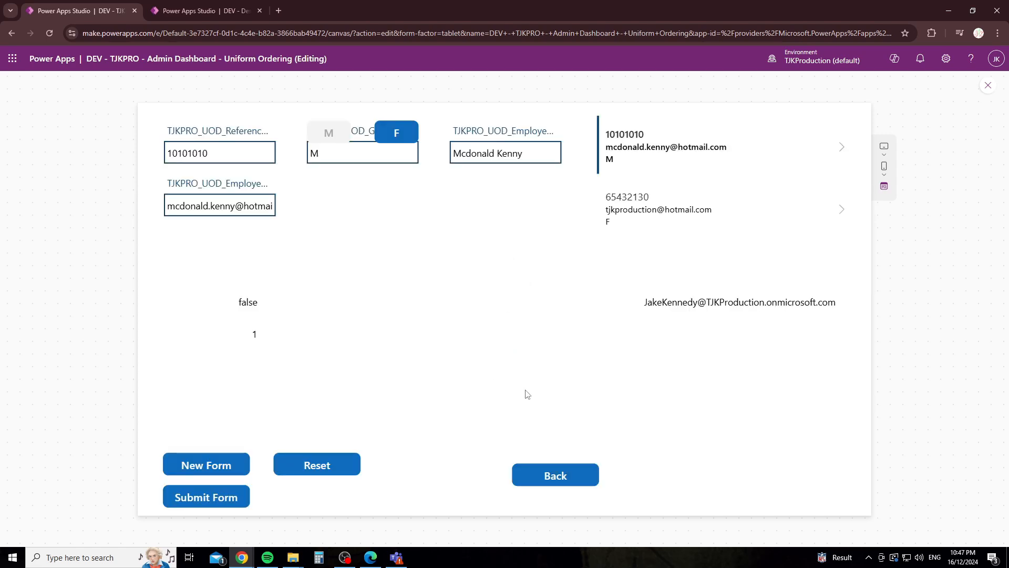
pyautogui.click(555, 475)
pyautogui.click(986, 87)
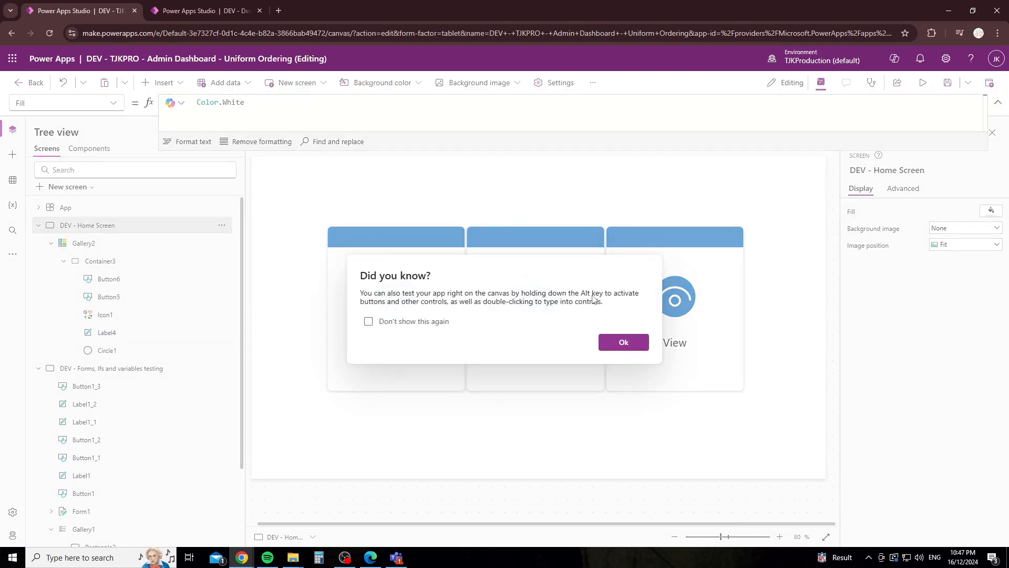
pyautogui.click(622, 342)
pyautogui.click(604, 344)
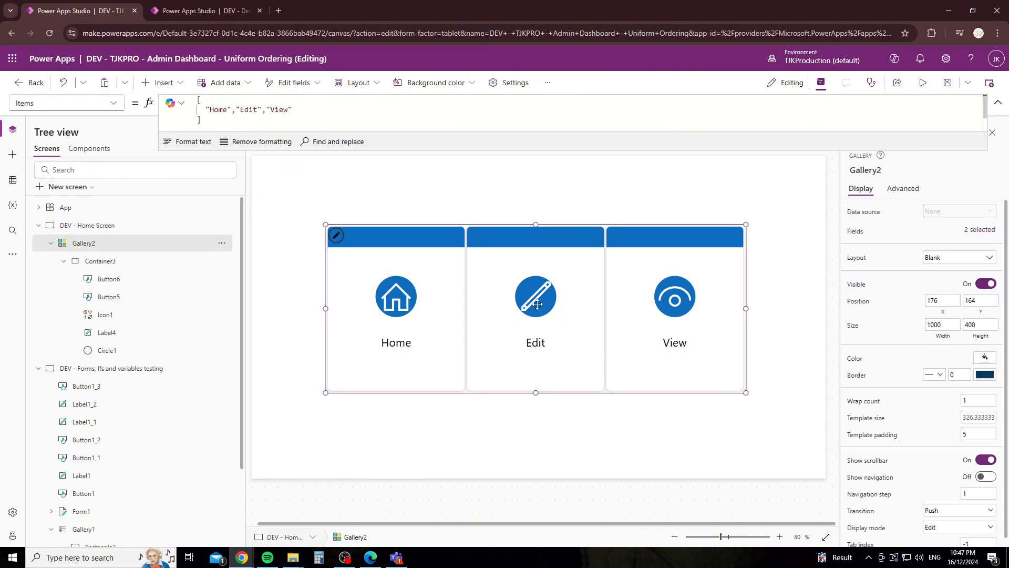
# Add the ScreenTransition.Cover argument to the Navigate call in the gallery covering button's OnSelect formula.
pyautogui.click(414, 280)
pyautogui.click(367, 111)
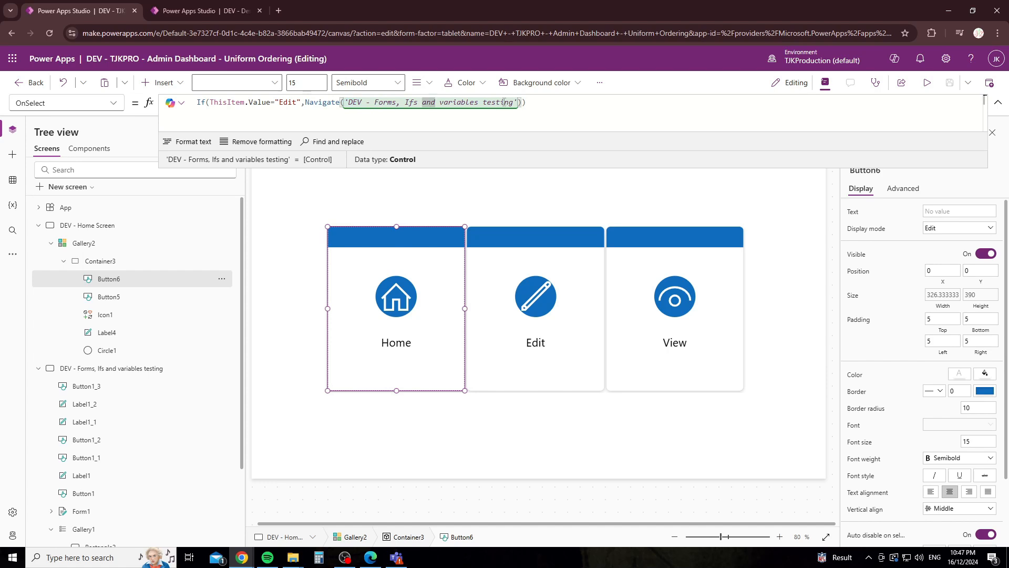
pyautogui.write(',')
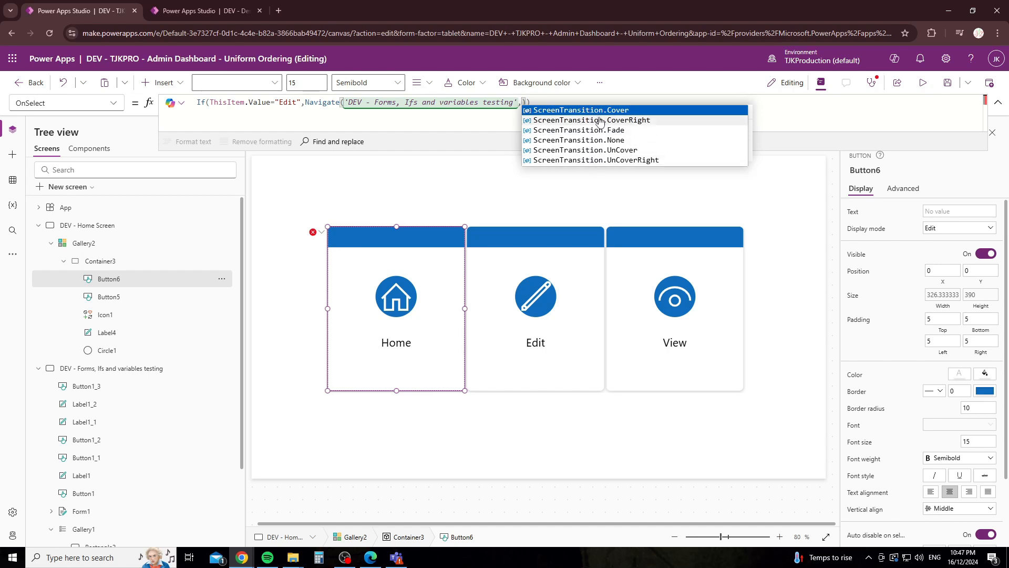
pyautogui.click(601, 111)
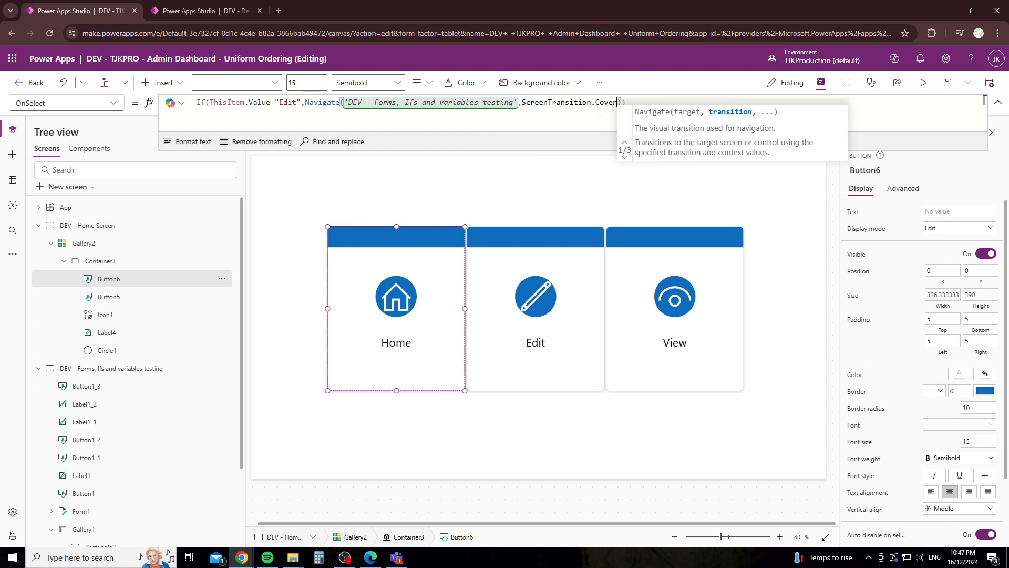
pyautogui.click(778, 222)
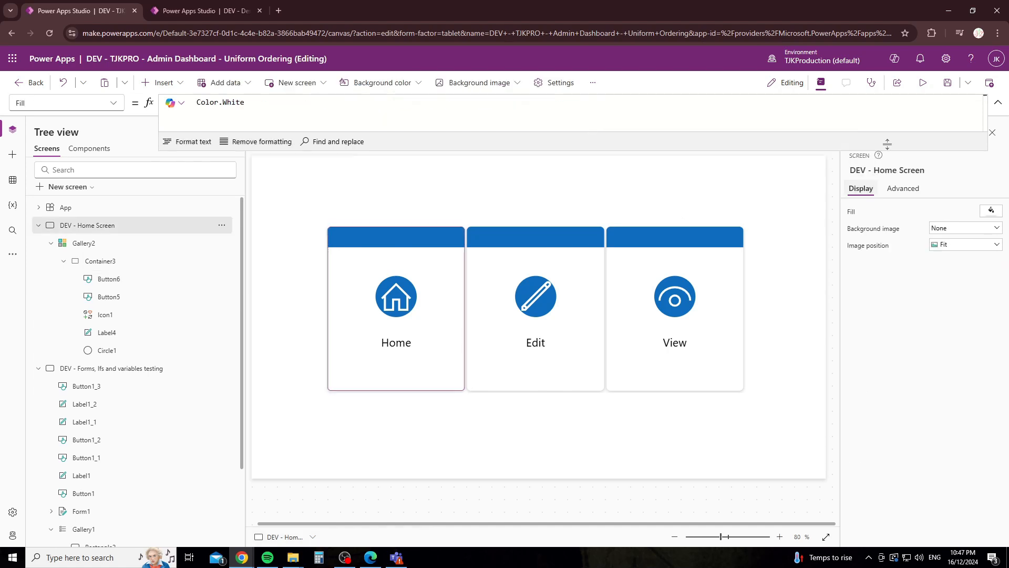
# Preview the Cover transition by opening the forms screen from the Edit card, and exit the preview.
pyautogui.click(922, 82)
pyautogui.click(561, 302)
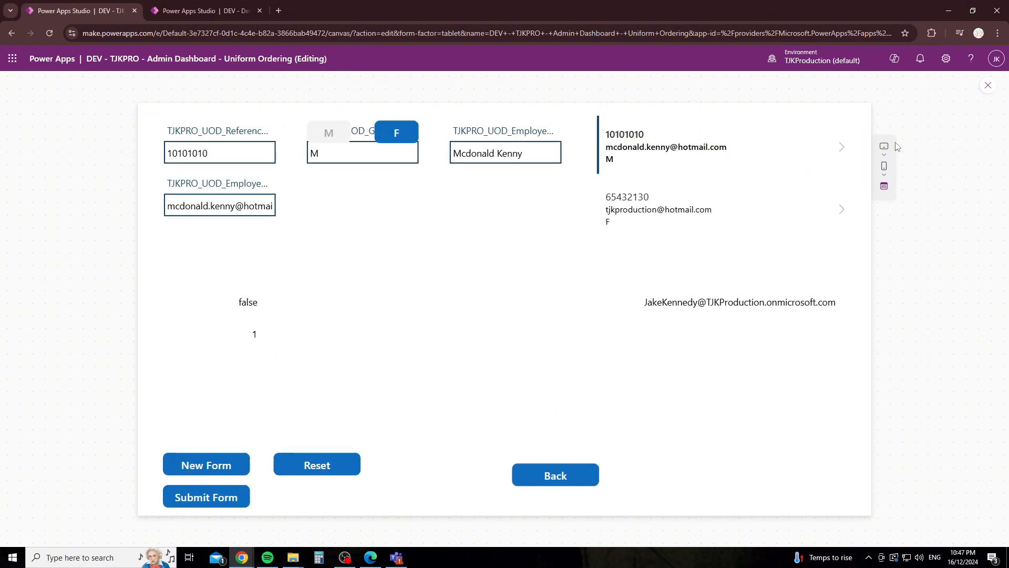
pyautogui.click(987, 87)
pyautogui.click(585, 383)
# Add the ScreenTransition.UnCoverRight argument to the Navigate call in the Back button's OnSelect formula.
pyautogui.click(578, 447)
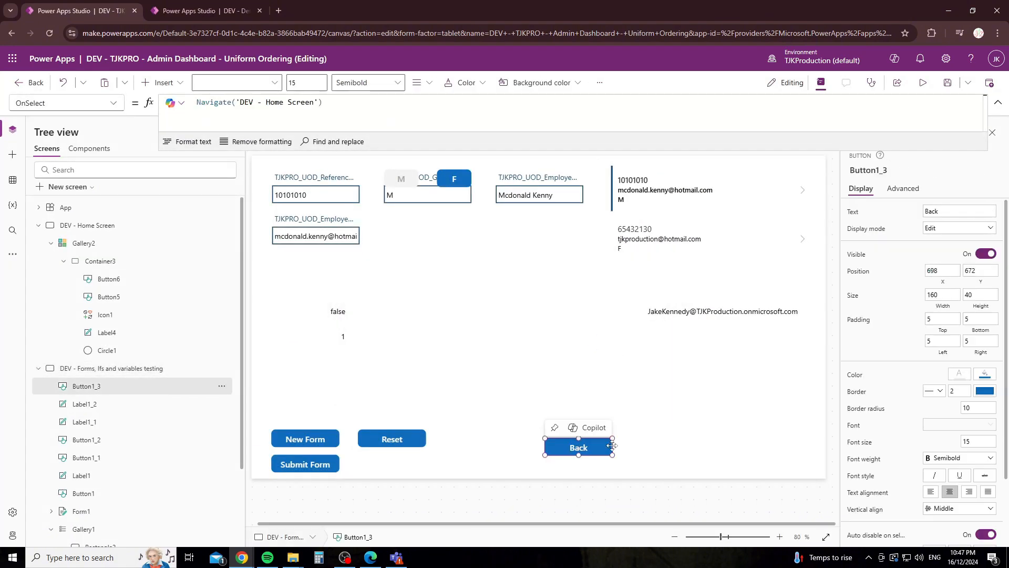
pyautogui.click(322, 103)
pyautogui.write(',')
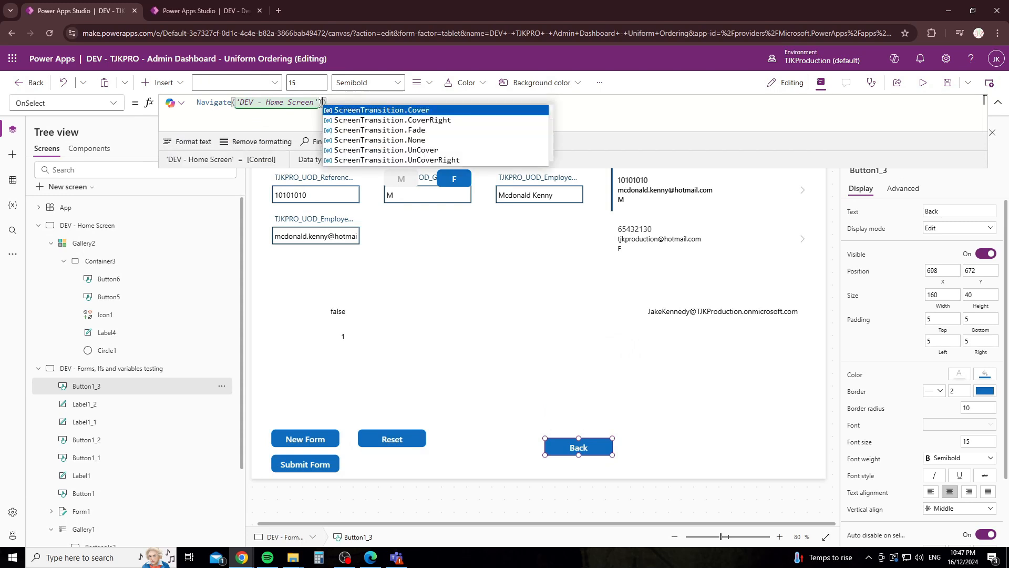
pyautogui.click(430, 159)
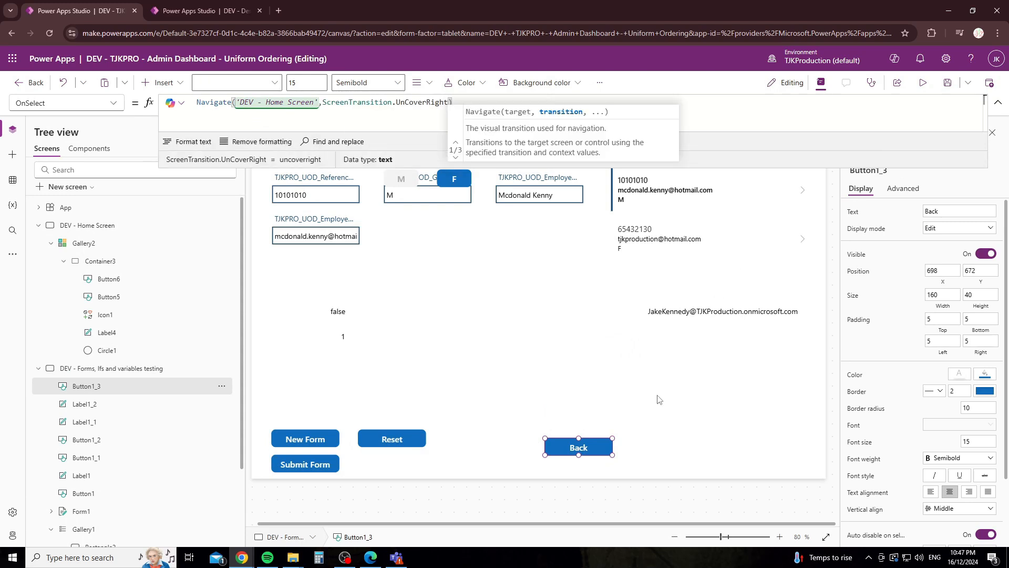
# Preview both screen transitions by switching repeatedly between the forms and home screens, and exit the preview on the home screen.
pyautogui.press('F5')
pyautogui.click(573, 465)
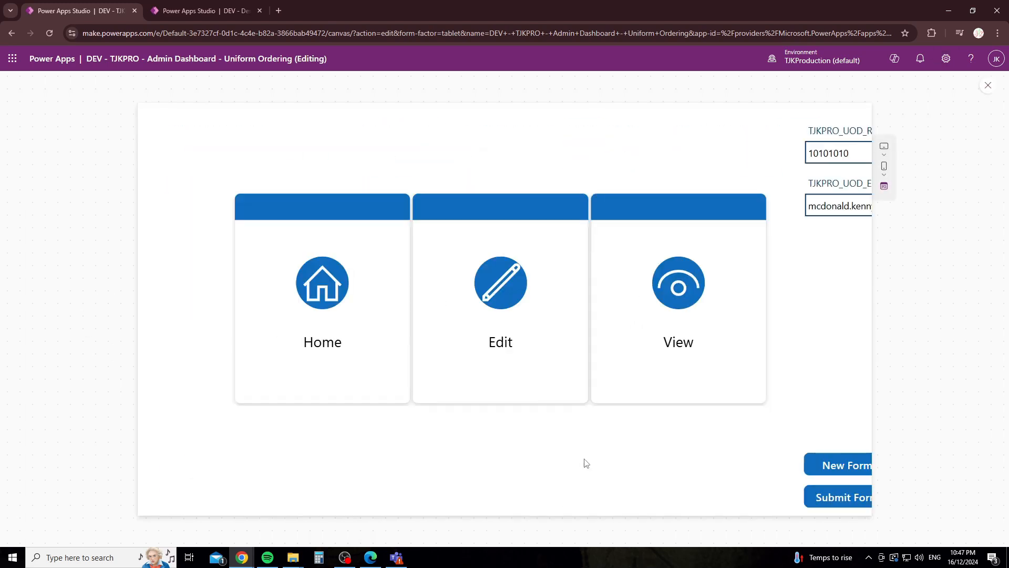
pyautogui.click(578, 371)
pyautogui.click(562, 479)
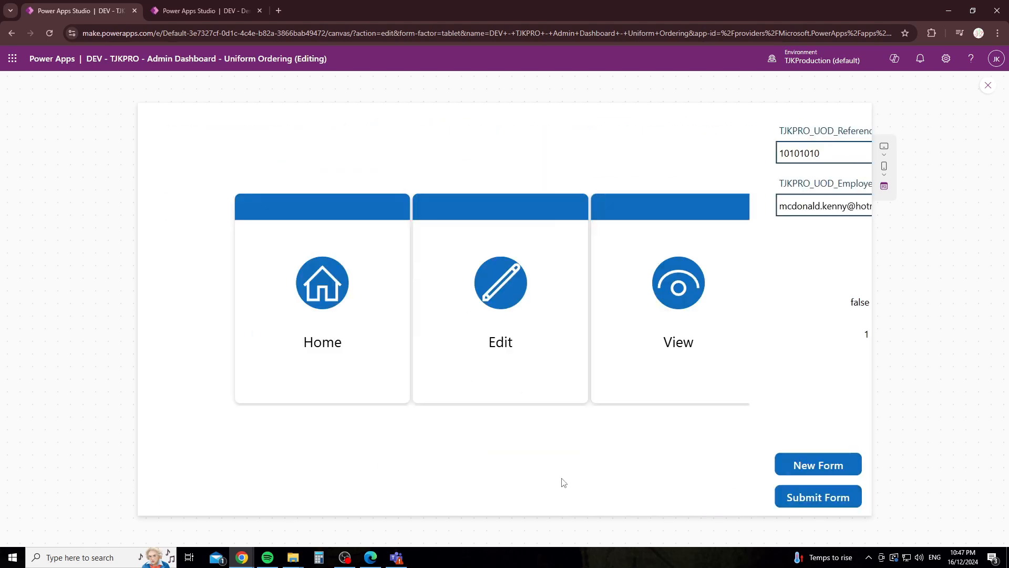
pyautogui.click(476, 346)
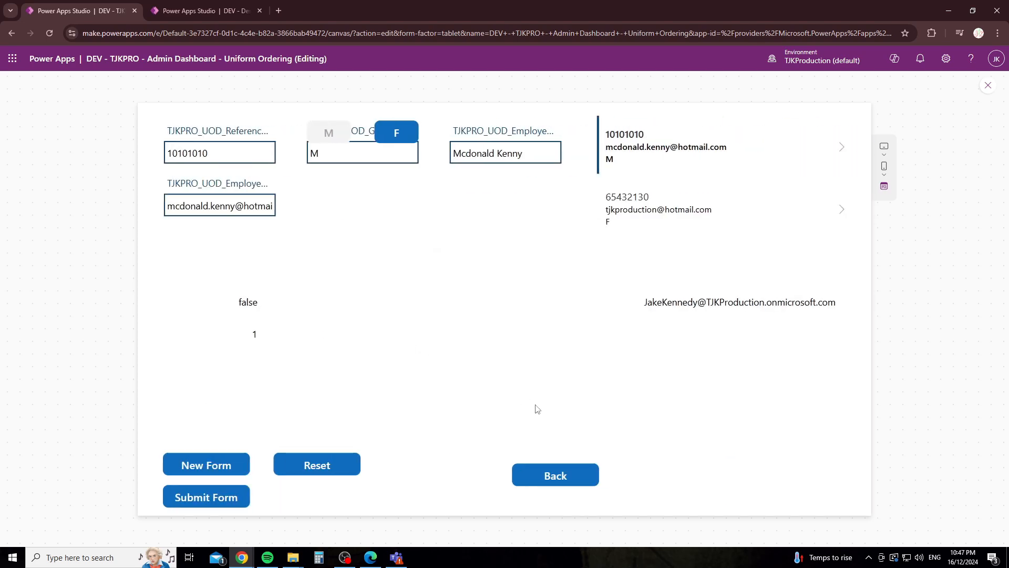
pyautogui.click(570, 472)
pyautogui.press('Escape')
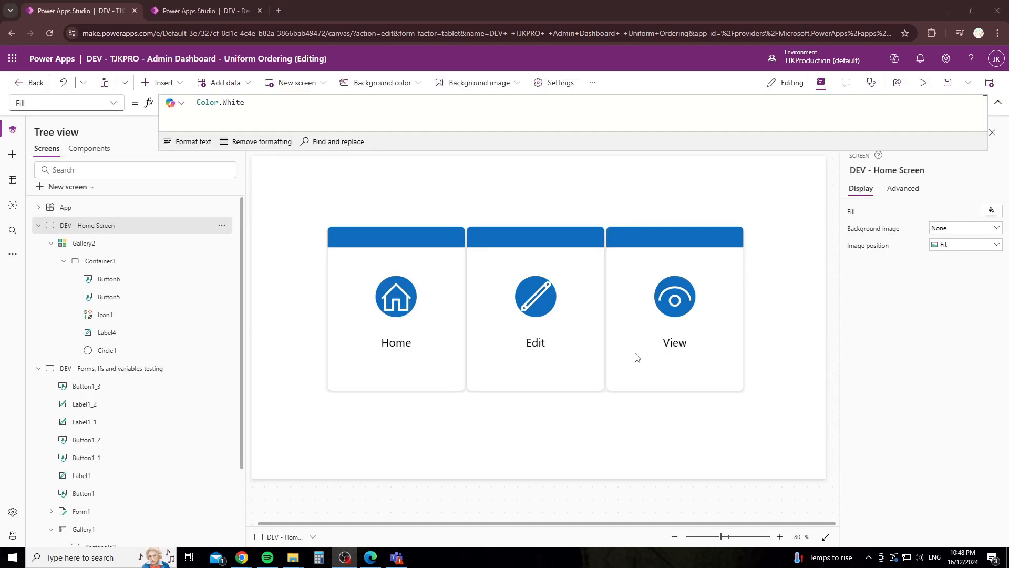